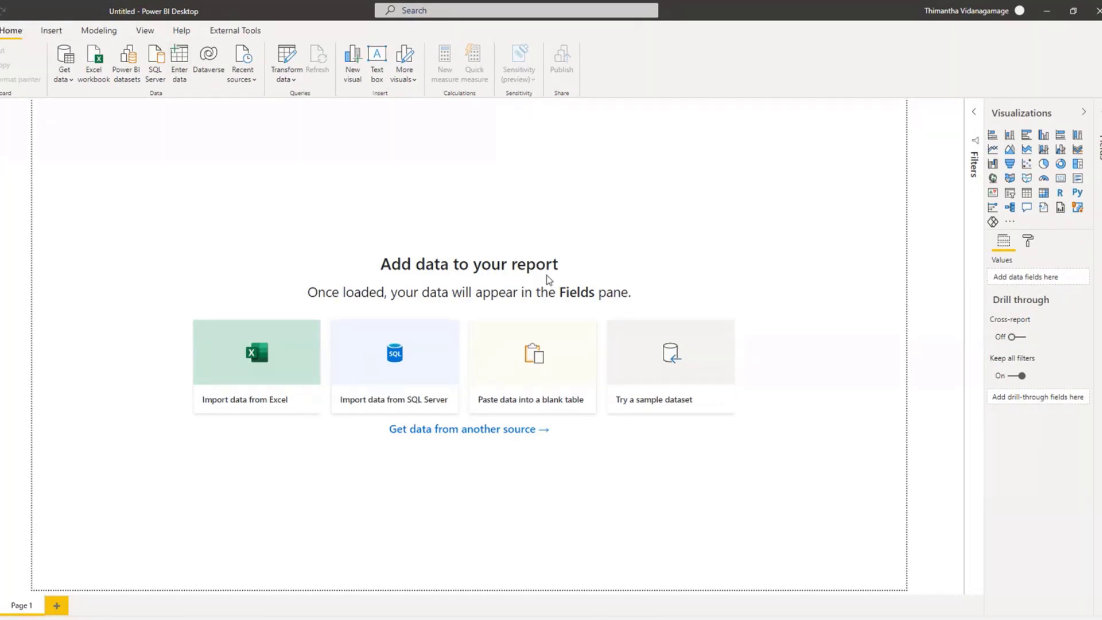
{"action": "left_click", "coordinate": [101, 28]}
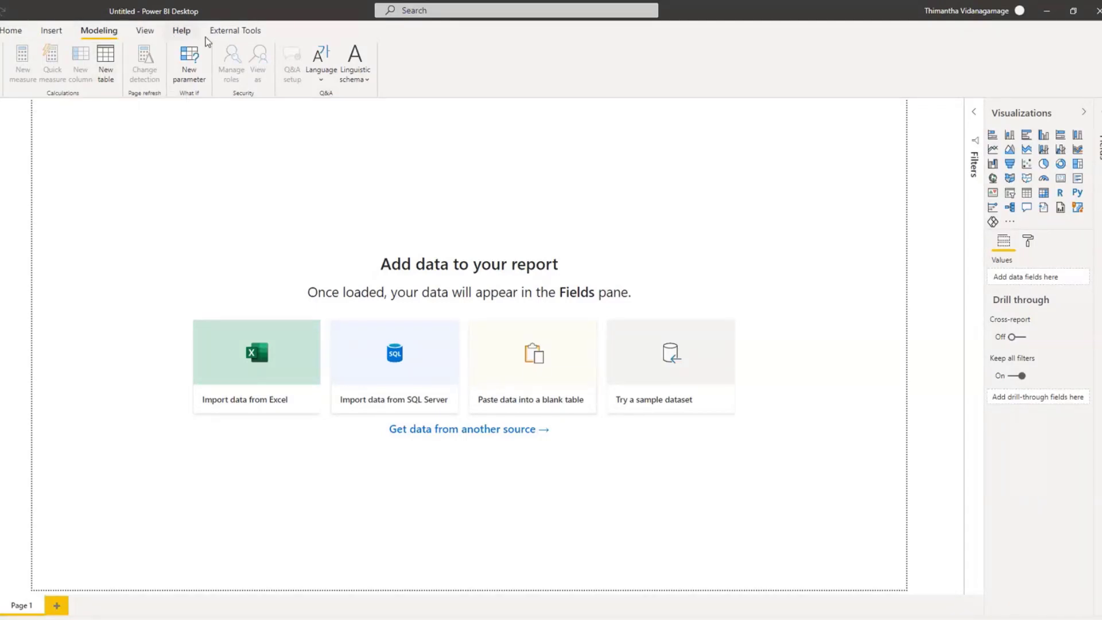
{"action": "left_click", "coordinate": [109, 59]}
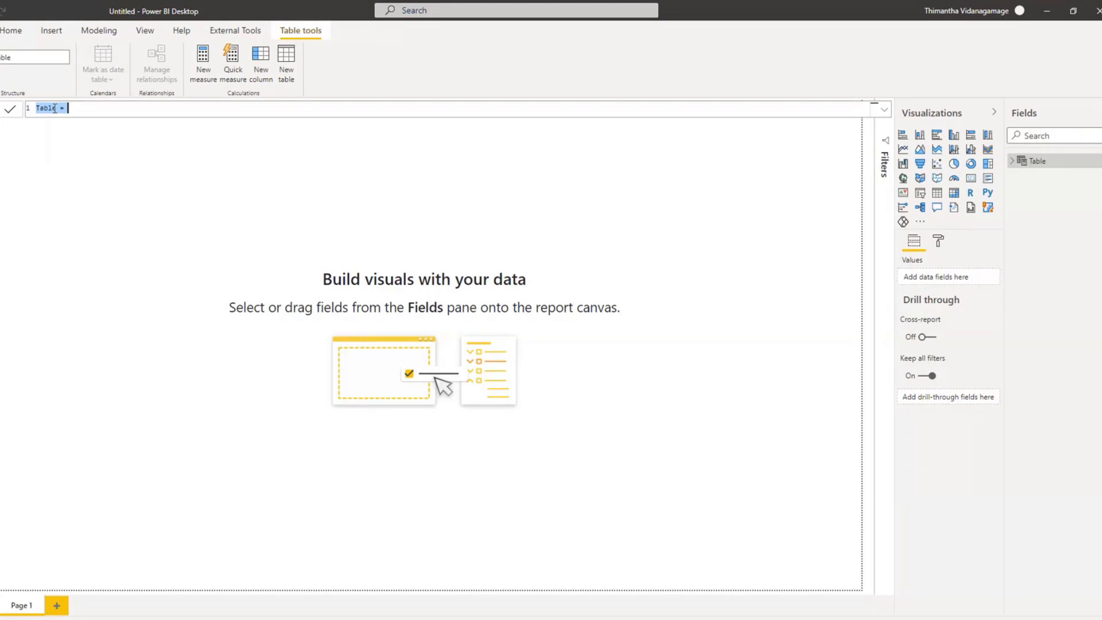
{"action": "left_click_drag", "start_coordinate": [56, 109], "coordinate": [35, 113]}
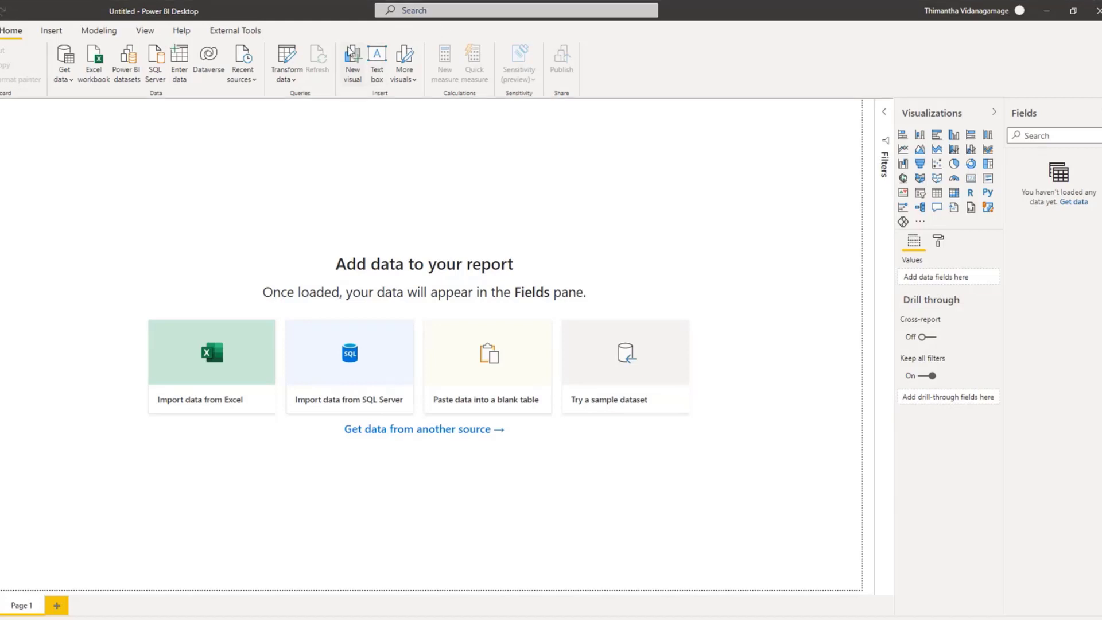
Step: Create a new calculated table named Calendar and start its formula with the CALENDAR function
{"action": "left_click", "coordinate": [98, 32]}
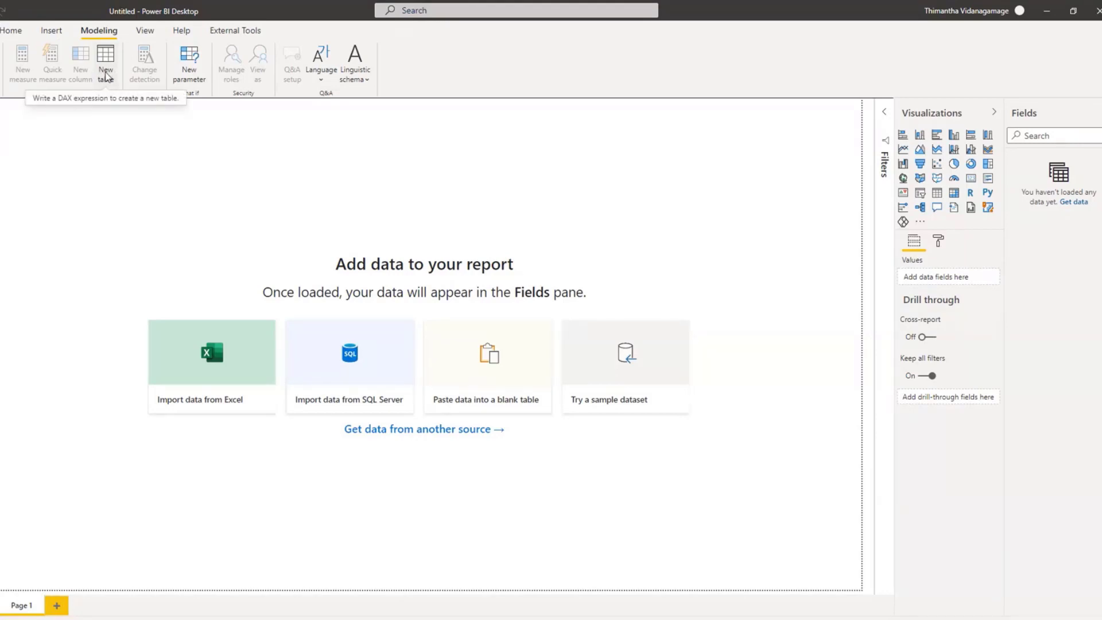
{"action": "left_click", "coordinate": [105, 75]}
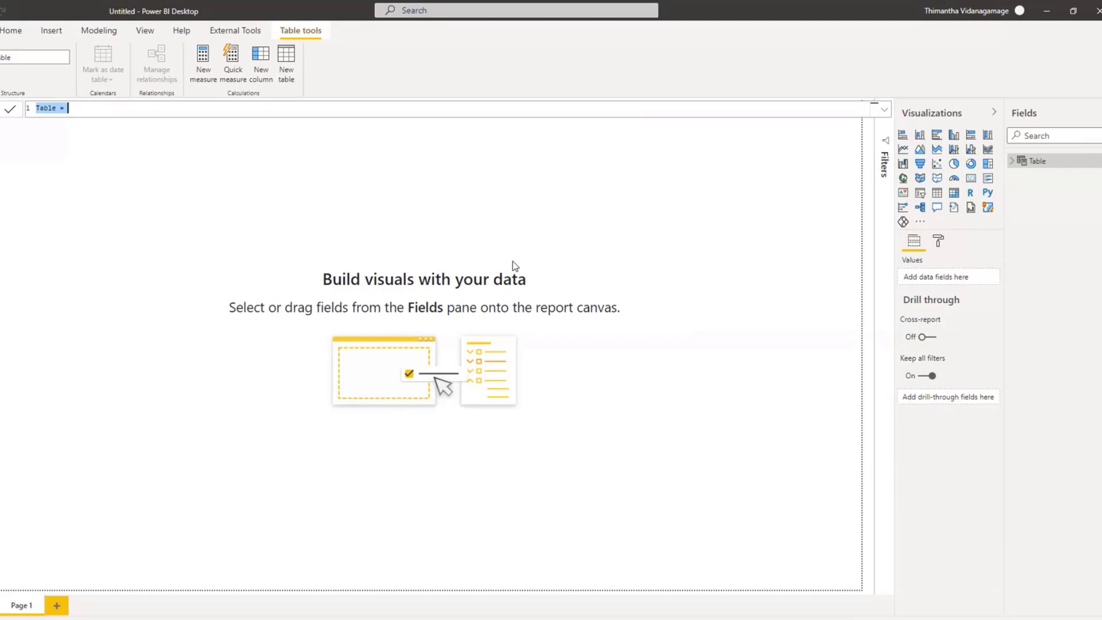
{"action": "left_click", "coordinate": [55, 109]}
{"action": "double_click", "coordinate": [56, 109]}
{"action": "type", "text": "Calendar"}
{"action": "key", "text": "Right"}
{"action": "key", "text": "Right"}
{"action": "type", "text": "Ca"}
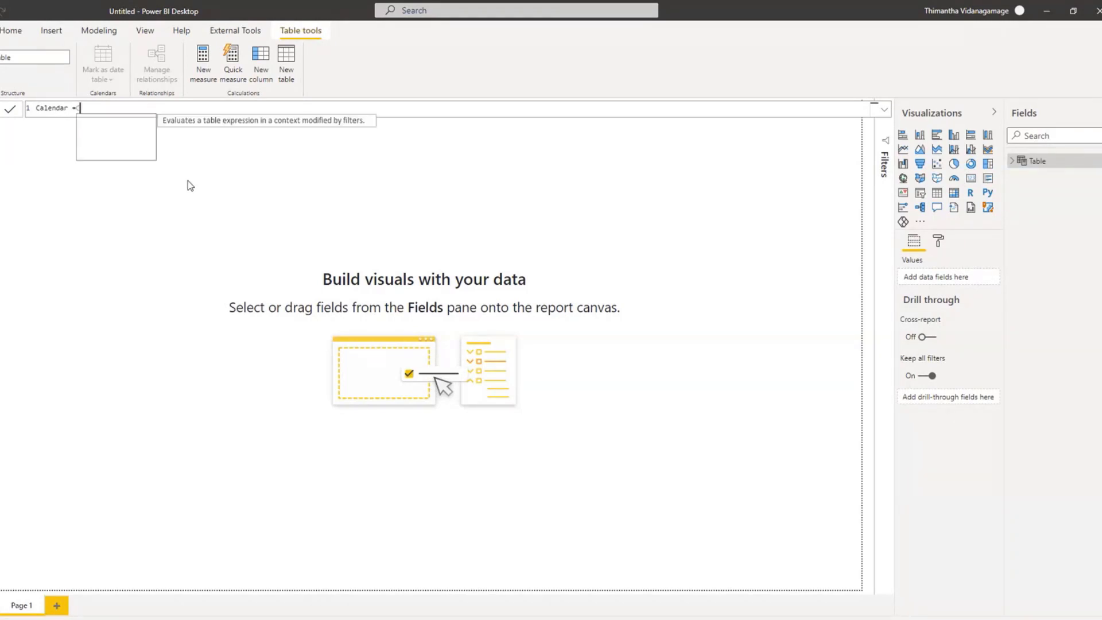
{"action": "key", "text": "Down"}
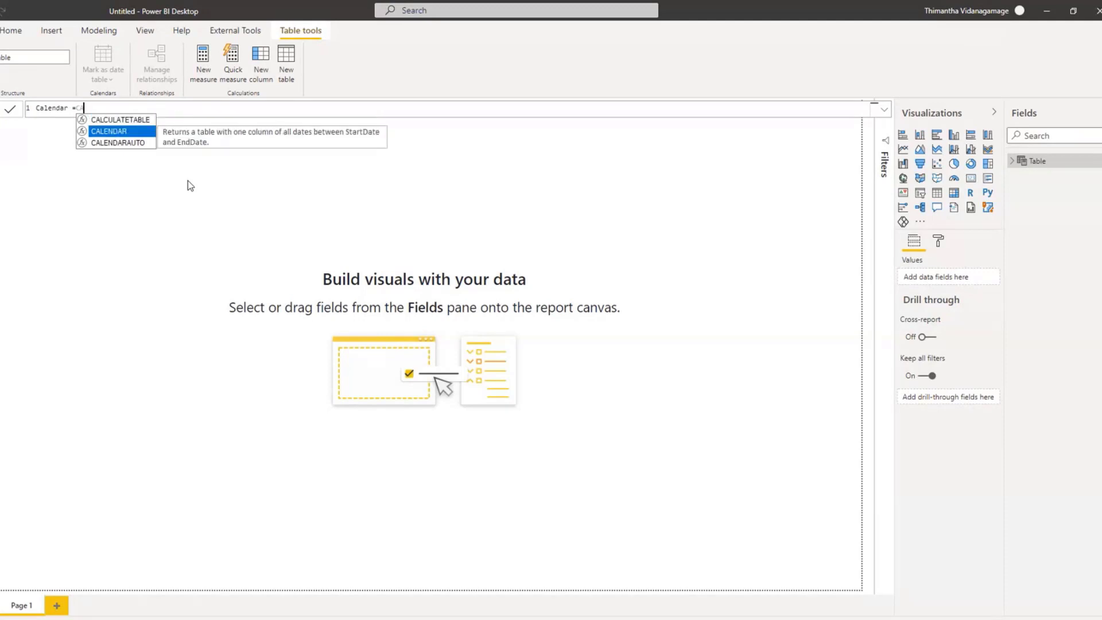
{"action": "key", "text": "Tab"}
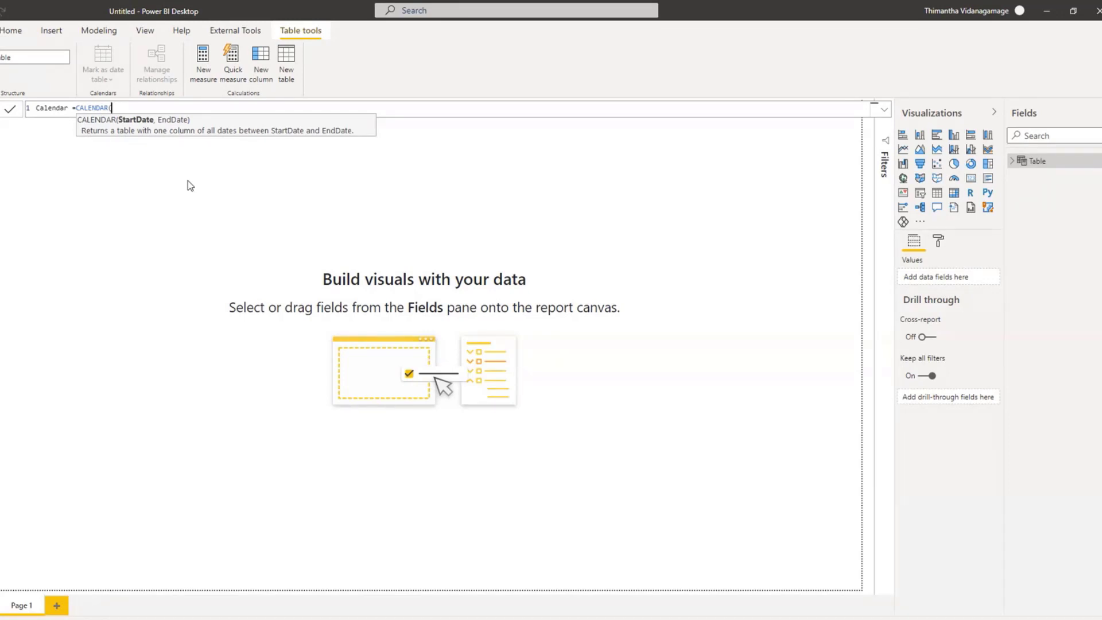
Step: Enter DATE(2010,01,01) as the start date of the CALENDAR function
{"action": "type", "text": "DATE"}
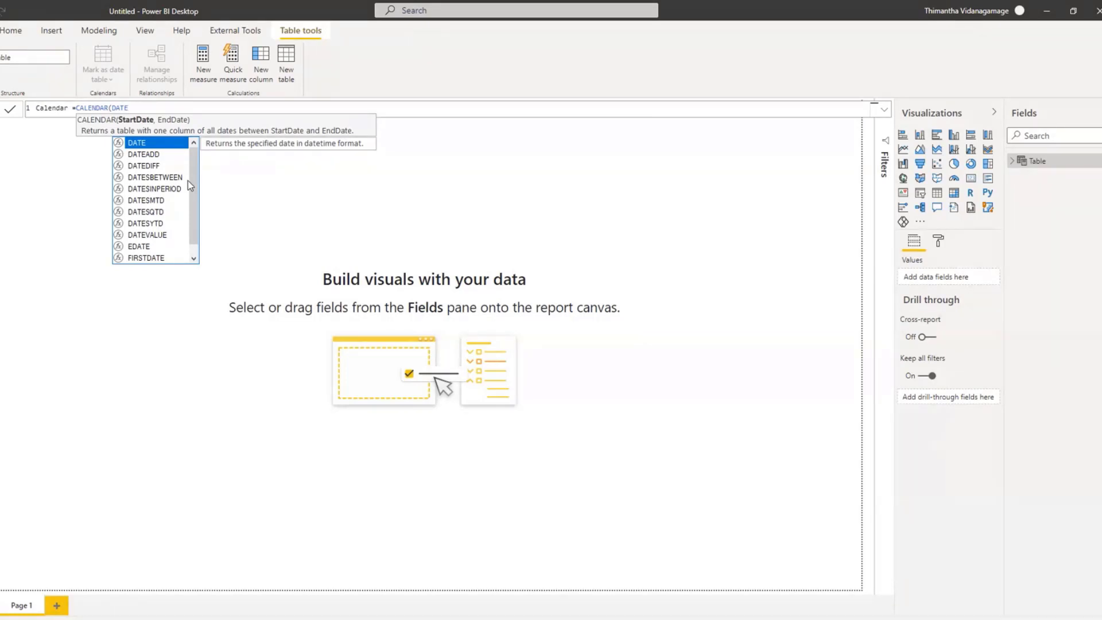
{"action": "type", "text": "("}
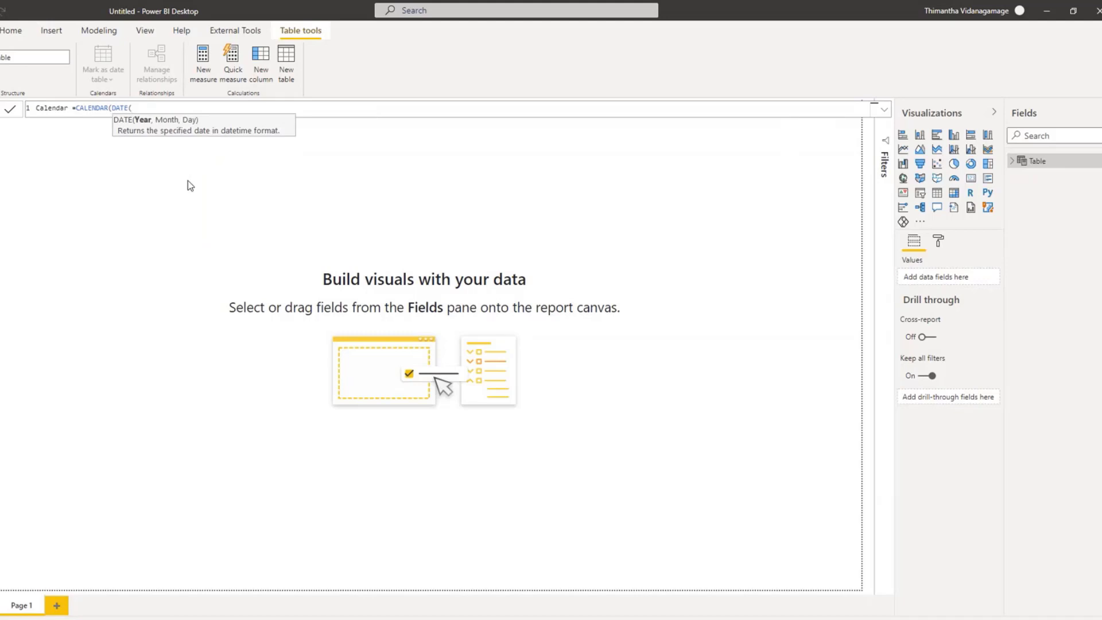
{"action": "type", "text": "2010,01,01)"}
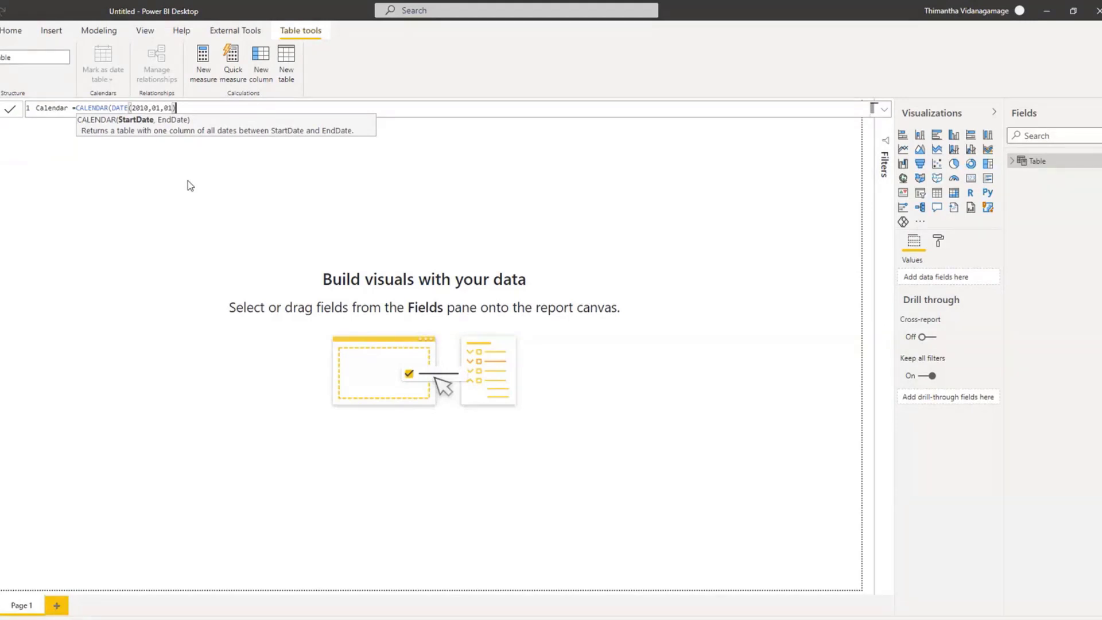
Step: Examine the year, month and day arguments of the start date in the Calendar formula
{"action": "double_click", "coordinate": [120, 107]}
{"action": "left_click", "coordinate": [204, 109]}
{"action": "left_click_drag", "start_coordinate": [182, 108], "coordinate": [133, 108]}
{"action": "left_click", "coordinate": [133, 109]}
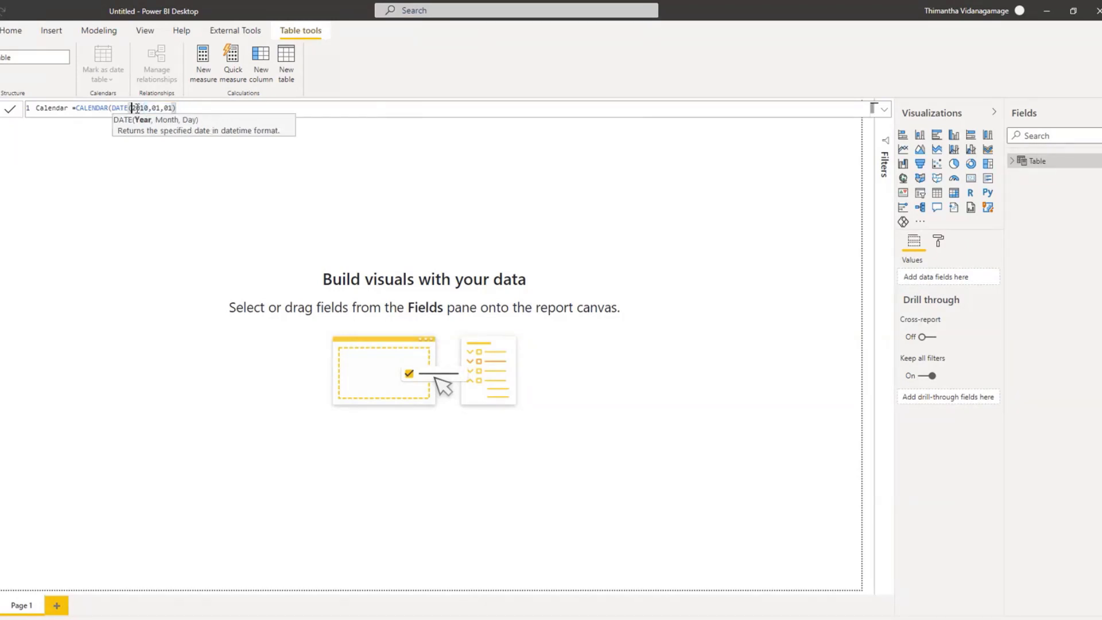
{"action": "double_click", "coordinate": [139, 108]}
{"action": "double_click", "coordinate": [157, 108]}
{"action": "double_click", "coordinate": [169, 108]}
{"action": "left_click", "coordinate": [185, 107]}
{"action": "left_click_drag", "start_coordinate": [184, 108], "coordinate": [108, 107]}
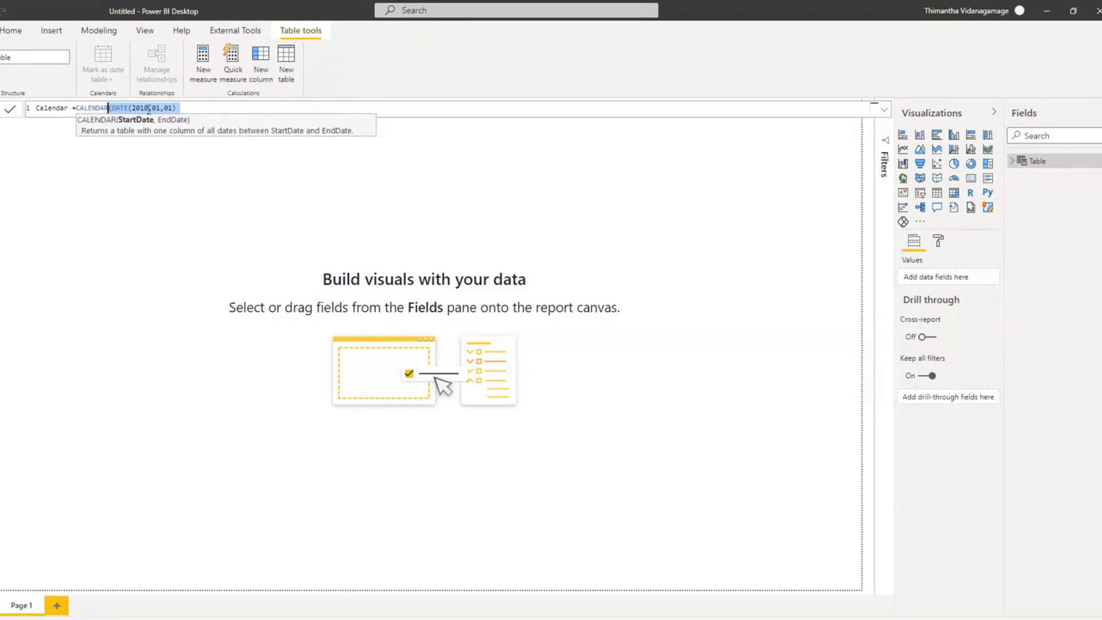
Step: Add TODAY() as the end date, close the CALENDAR function and commit the table formula
{"action": "left_click", "coordinate": [183, 108]}
{"action": "type", "text": ","}
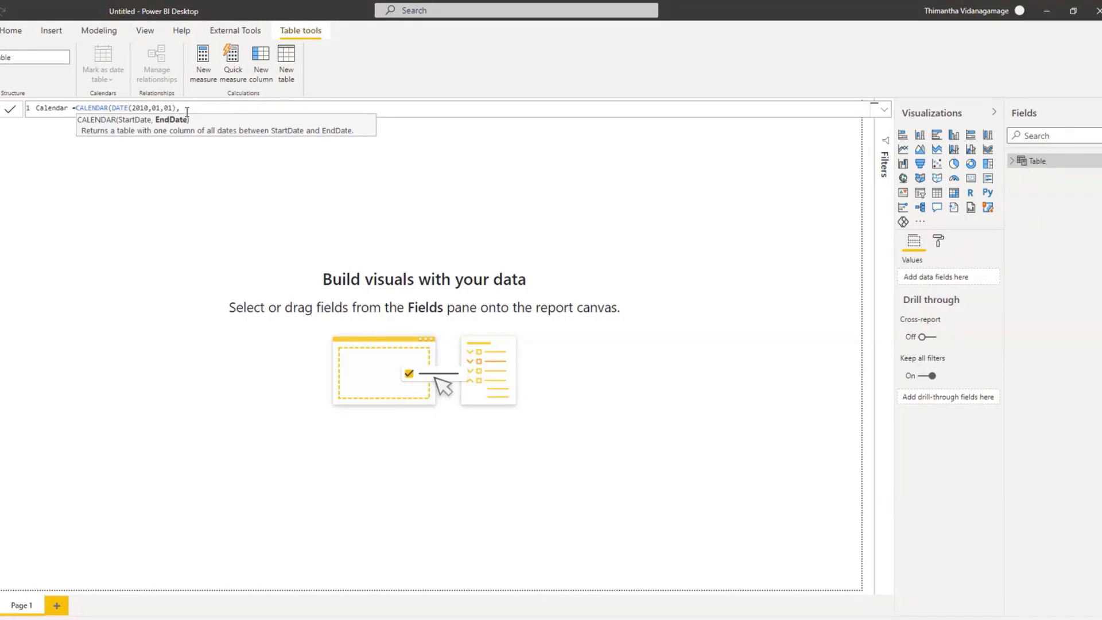
{"action": "key", "text": "BackSpace"}
{"action": "type", "text": "TODAY"}
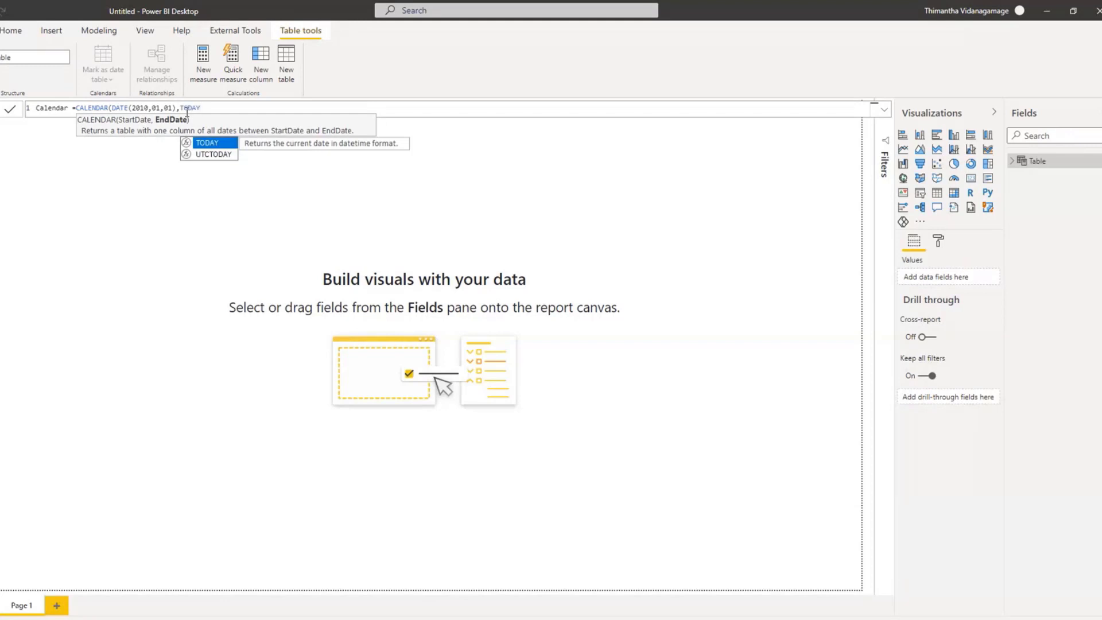
{"action": "type", "text": "("}
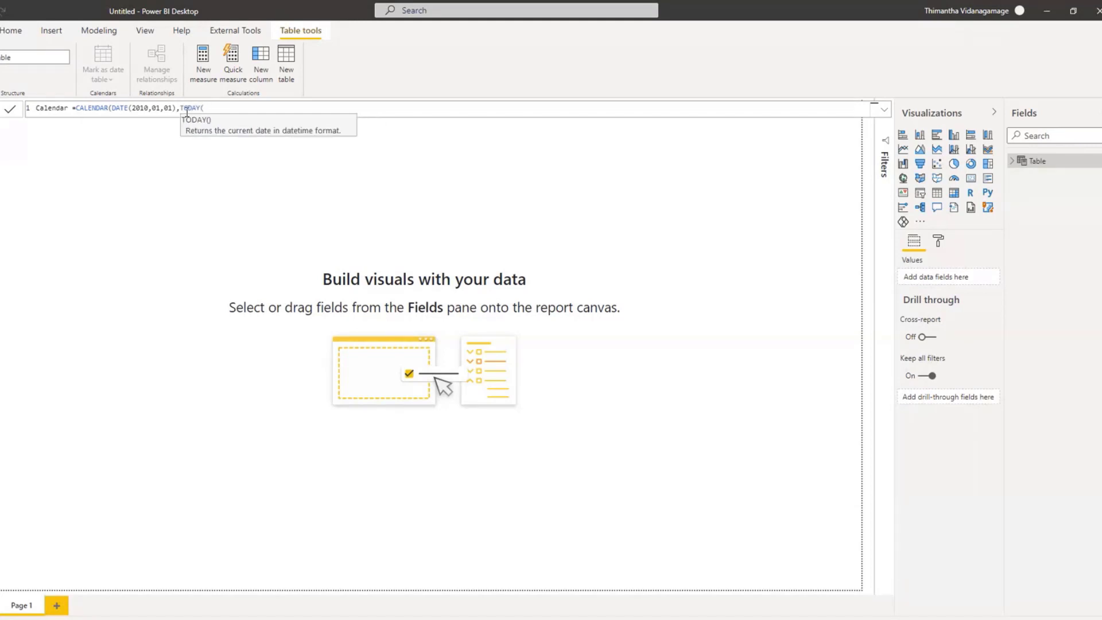
{"action": "type", "text": ")"}
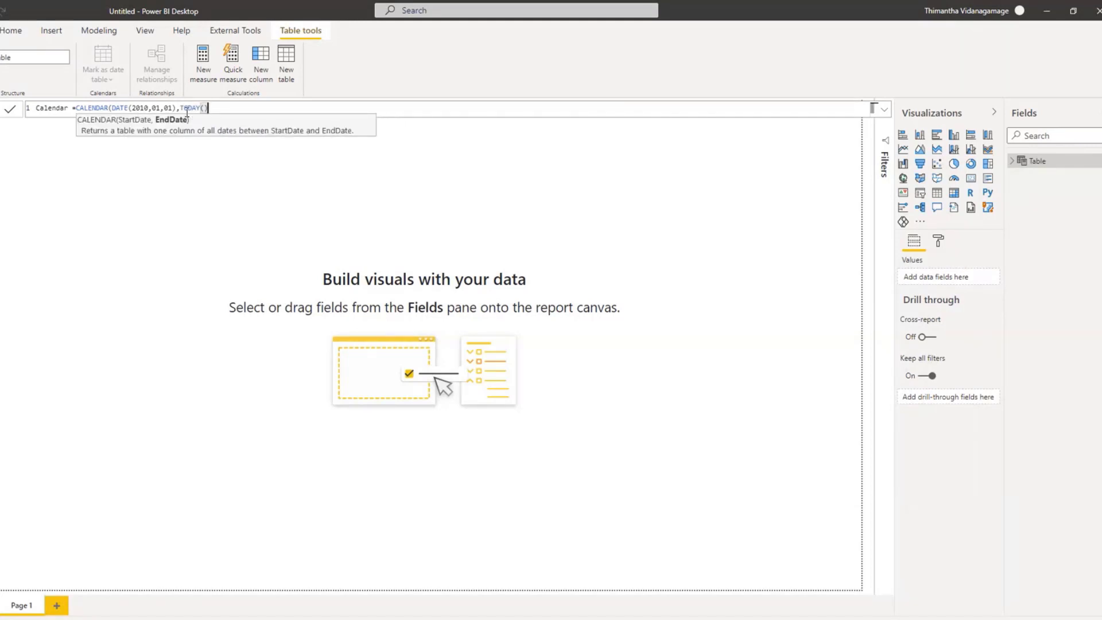
{"action": "type", "text": ")"}
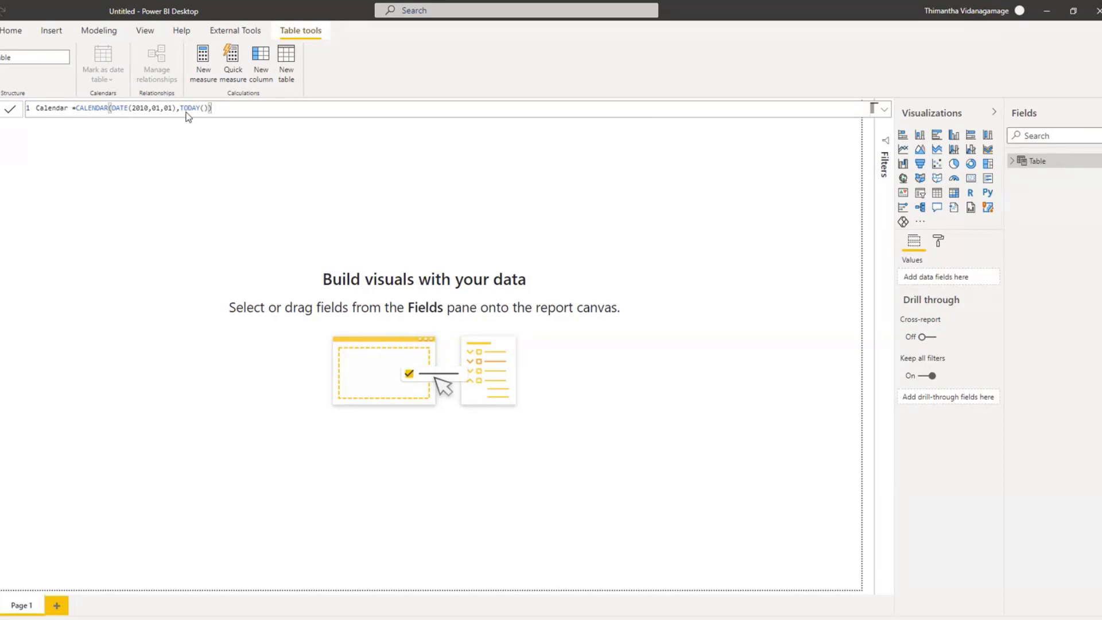
{"action": "key", "text": "Return"}
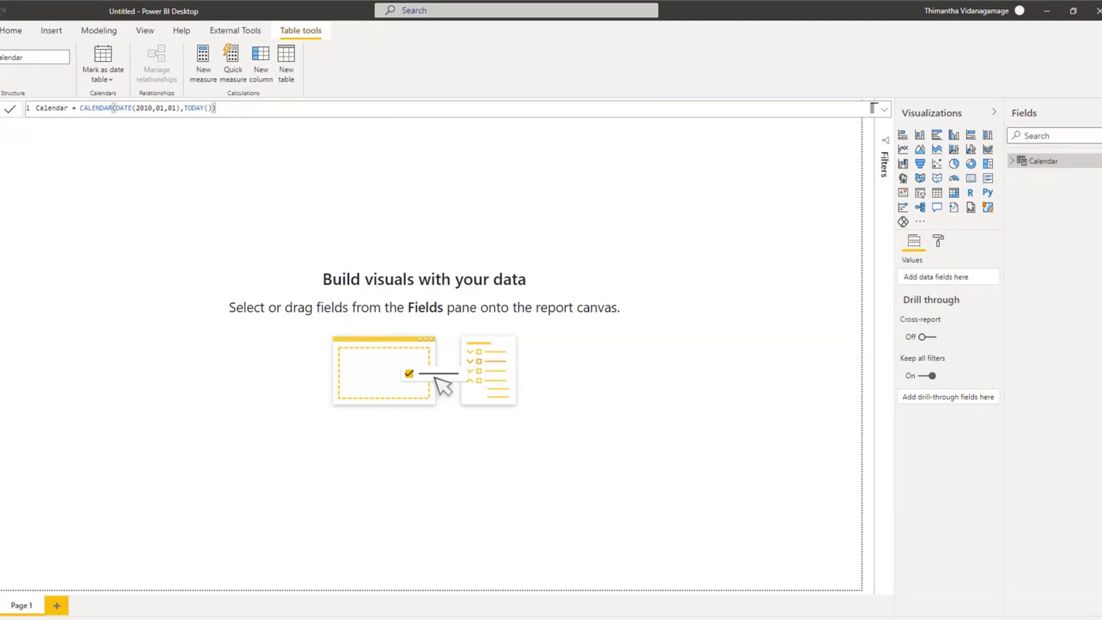
Step: Examine the new Calendar table in the data, model and report views
{"action": "left_click", "coordinate": [0, 137]}
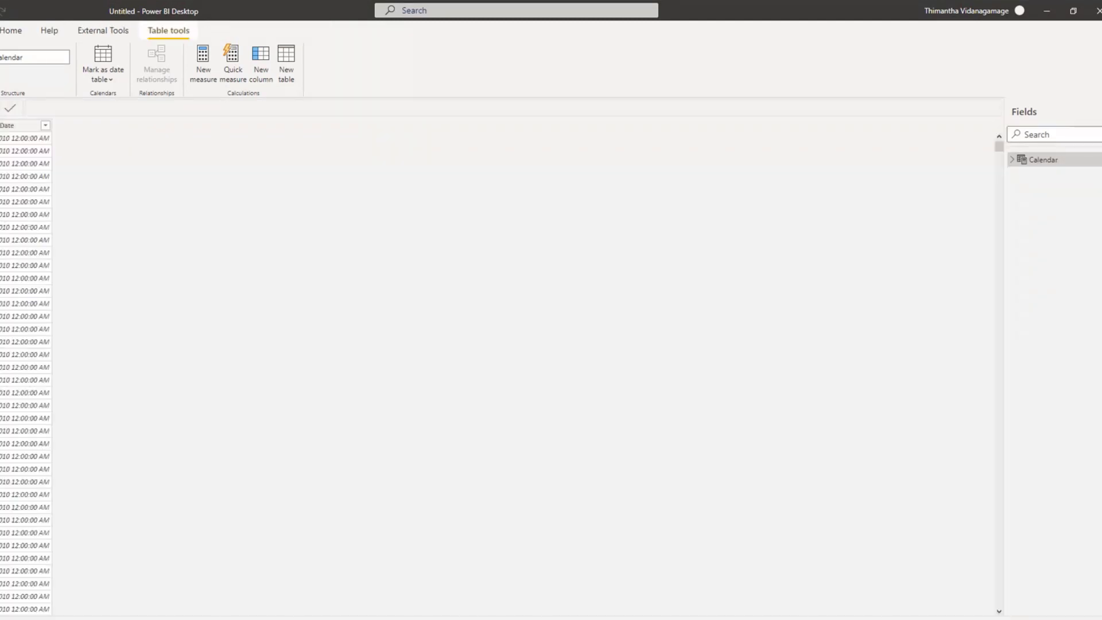
{"action": "left_click", "coordinate": [0, 112]}
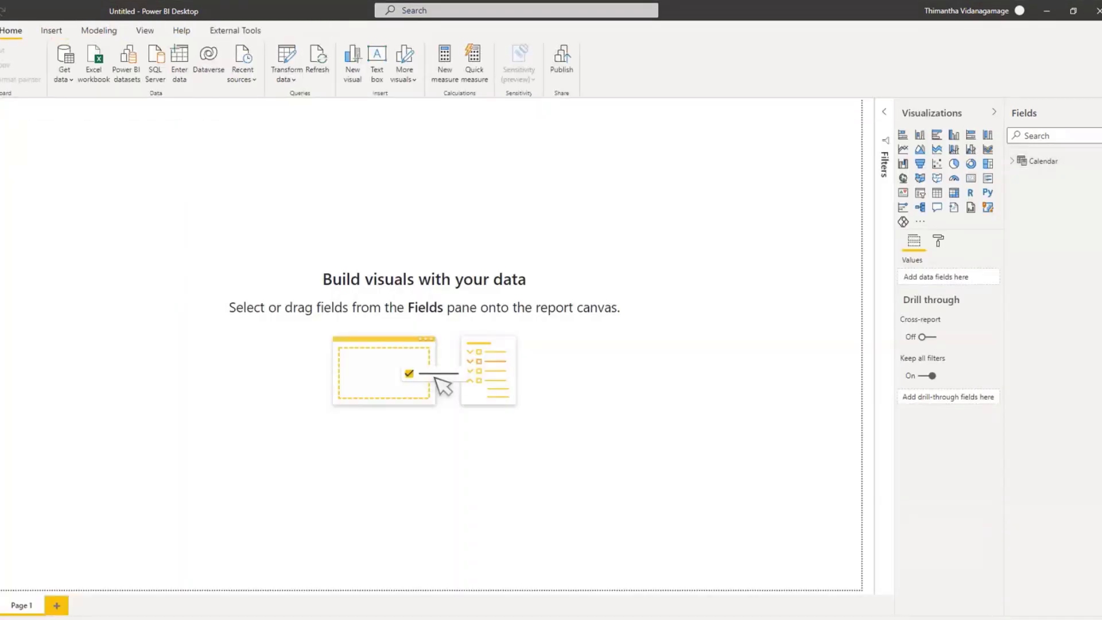
{"action": "left_click", "coordinate": [0, 161]}
{"action": "left_click", "coordinate": [0, 137]}
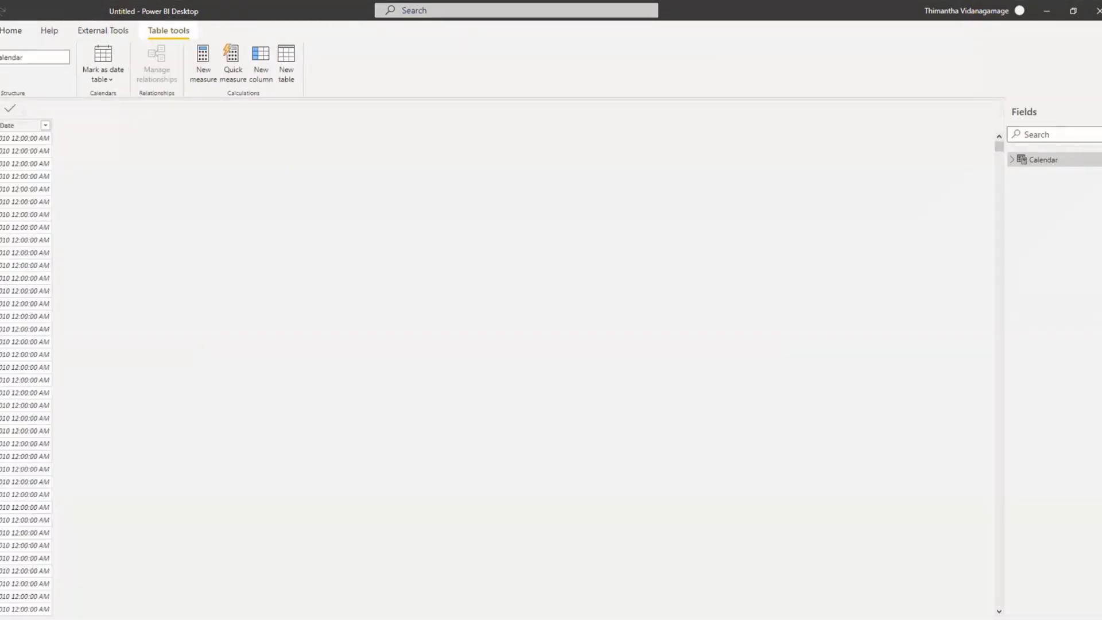
{"action": "left_click", "coordinate": [0, 111]}
{"action": "left_click", "coordinate": [0, 161]}
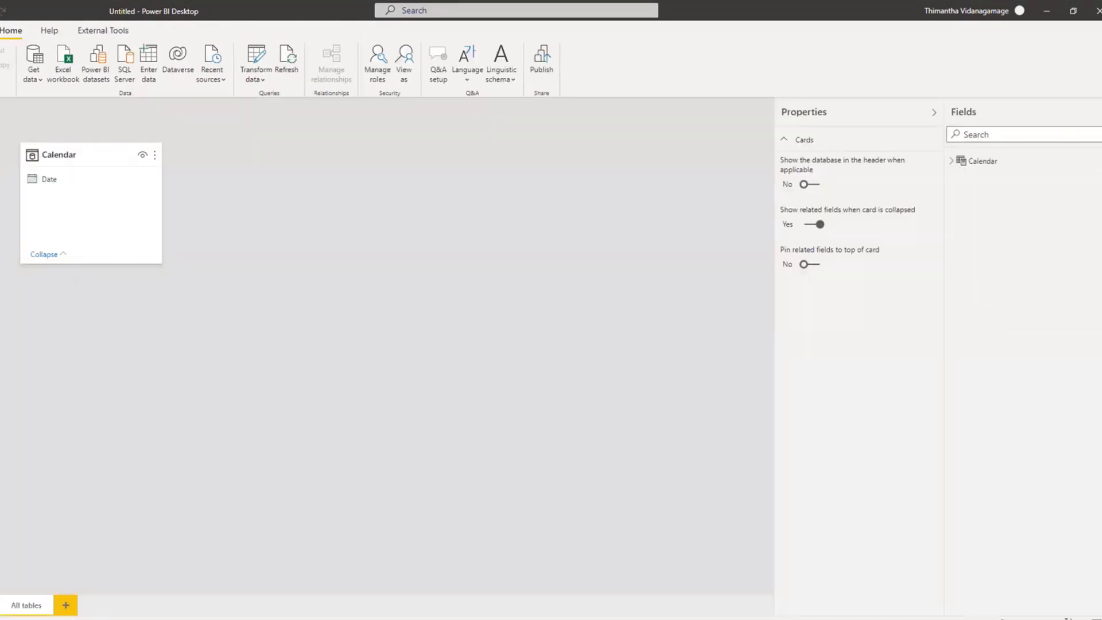
{"action": "left_click", "coordinate": [0, 136]}
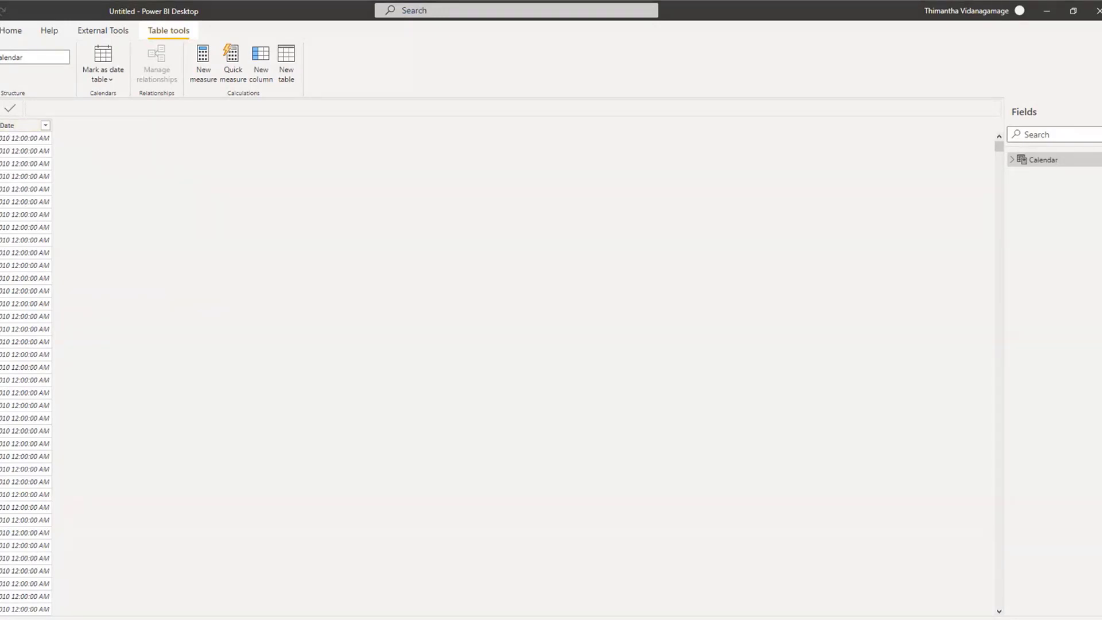
{"action": "left_click", "coordinate": [0, 162]}
{"action": "left_click", "coordinate": [0, 112]}
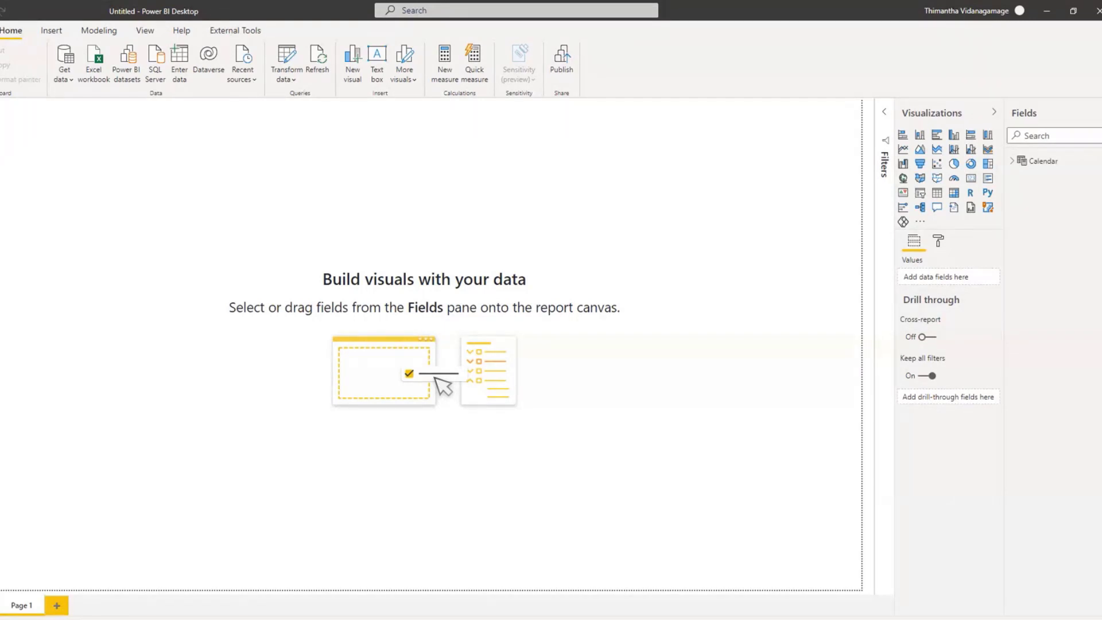
Step: In the data view, change the data type of the Calendar table's Date column to Date
{"action": "left_click", "coordinate": [0, 137]}
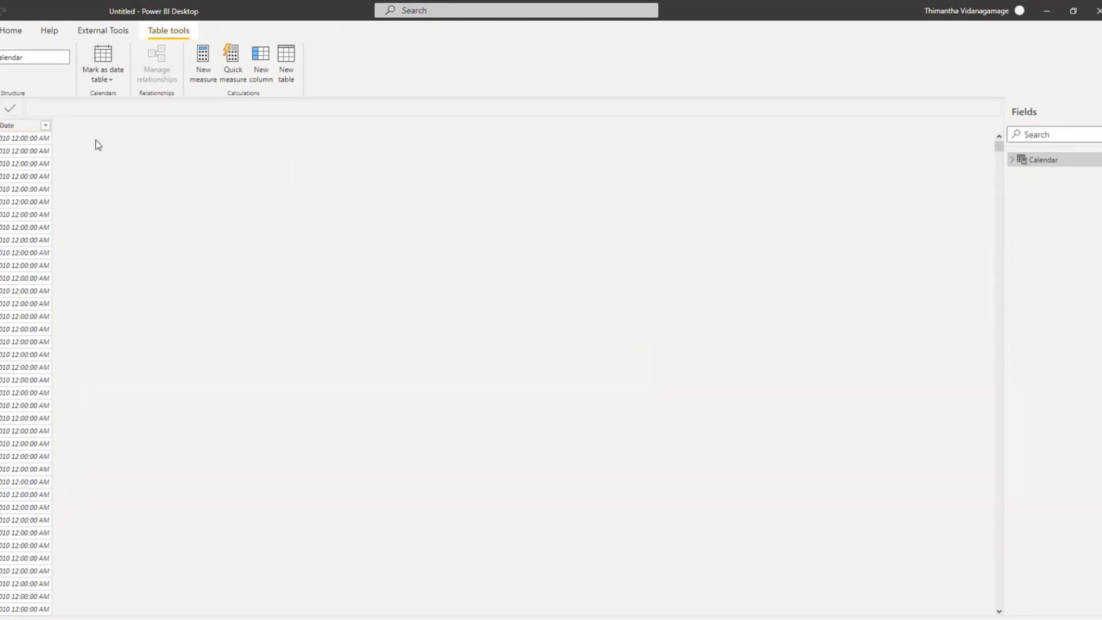
{"action": "left_click", "coordinate": [23, 127]}
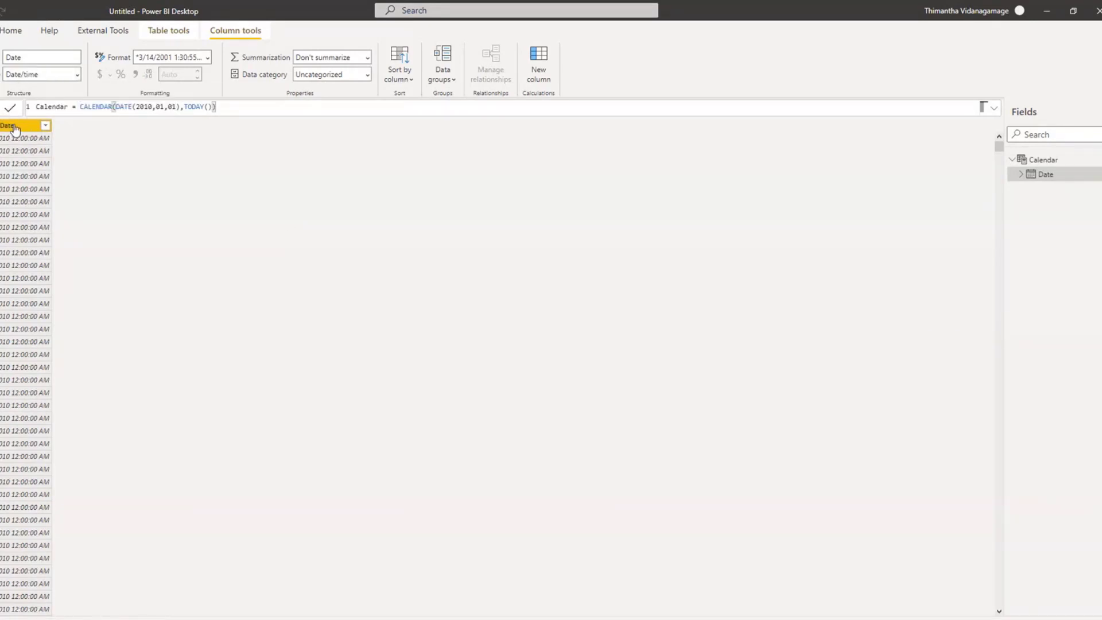
{"action": "left_click", "coordinate": [78, 74]}
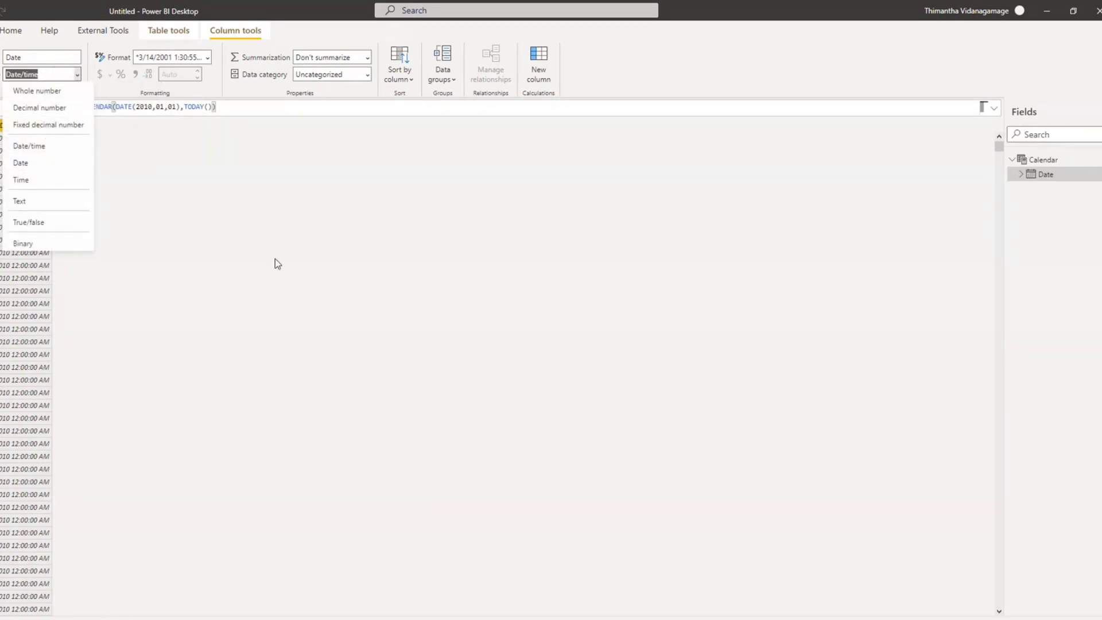
{"action": "left_click", "coordinate": [276, 262]}
{"action": "left_click", "coordinate": [78, 75]}
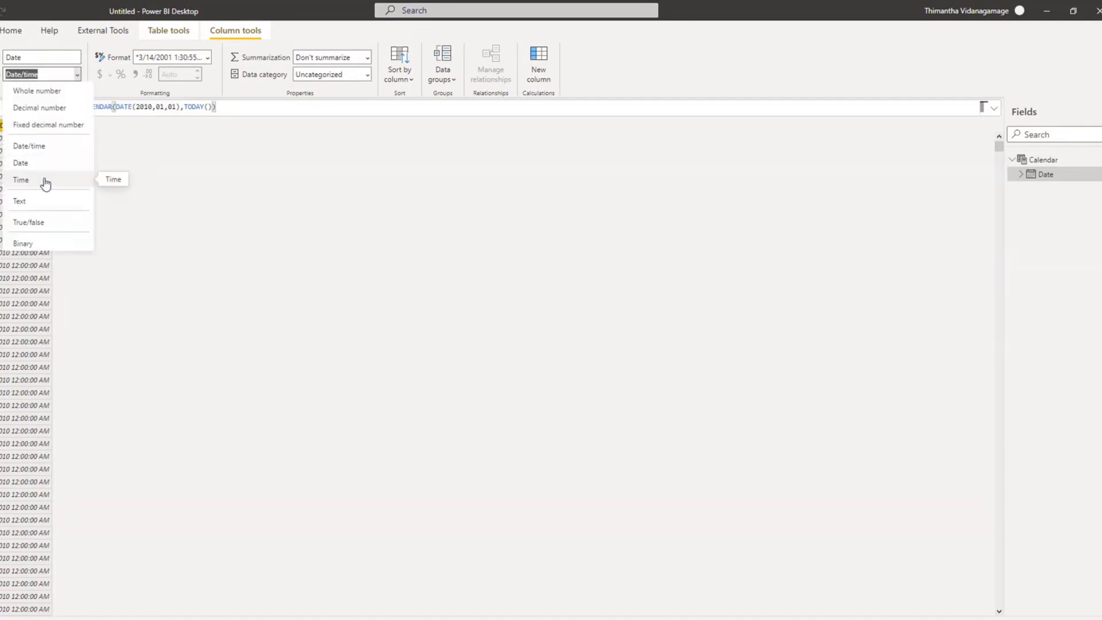
{"action": "left_click", "coordinate": [42, 167]}
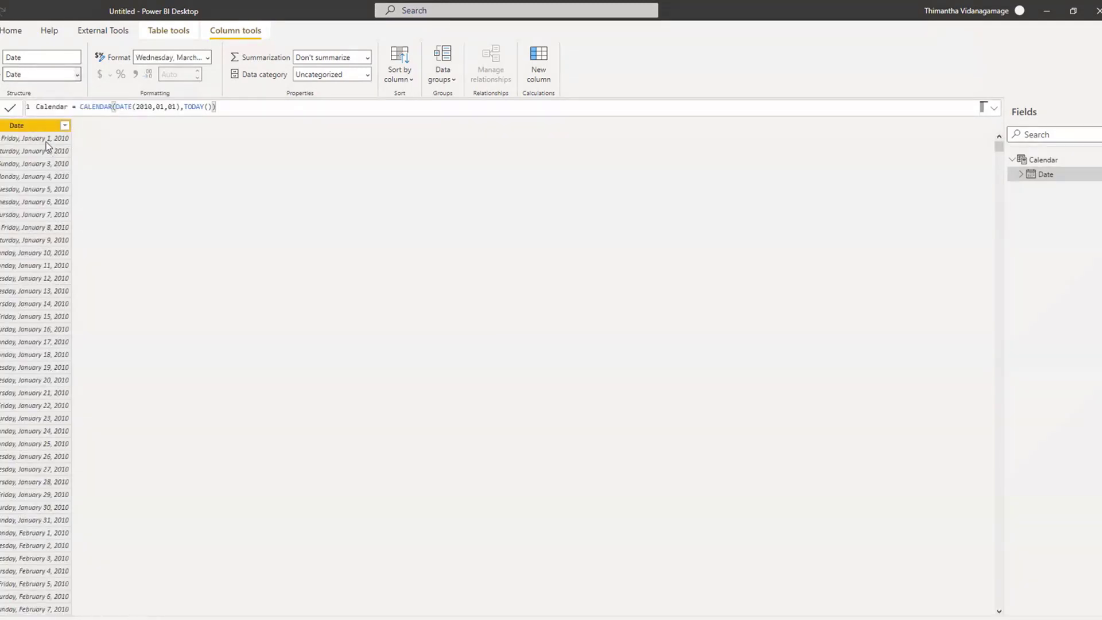
Step: Set the Date column's display format to 2001-03-14 (yyyy-mm-dd)
{"action": "left_click", "coordinate": [207, 56]}
{"action": "left_click", "coordinate": [150, 110]}
{"action": "left_click", "coordinate": [207, 58]}
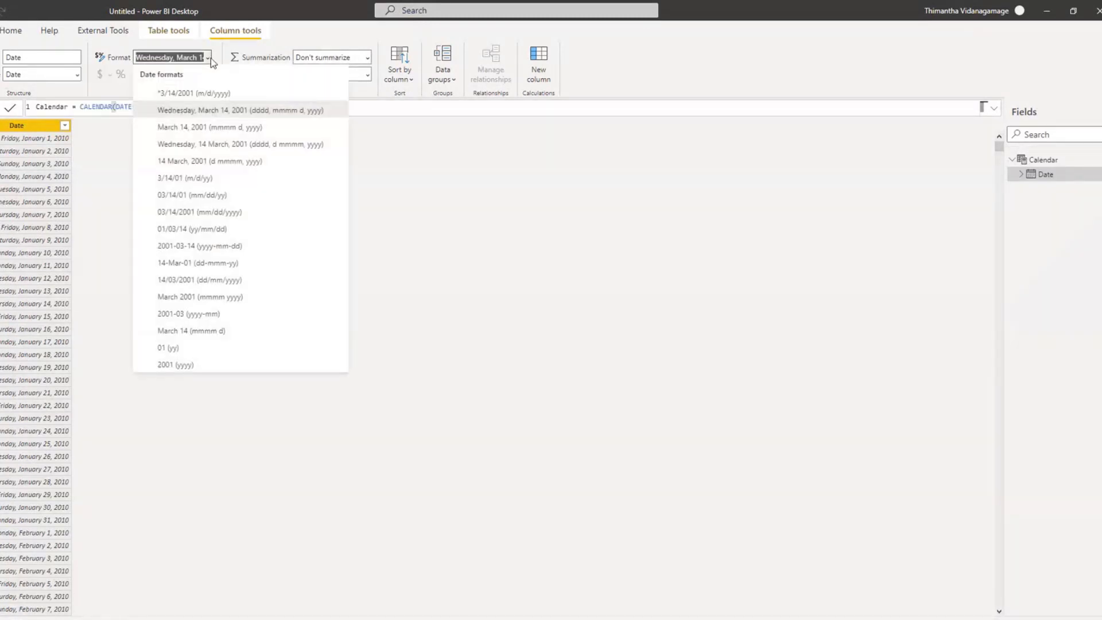
{"action": "left_click", "coordinate": [204, 247]}
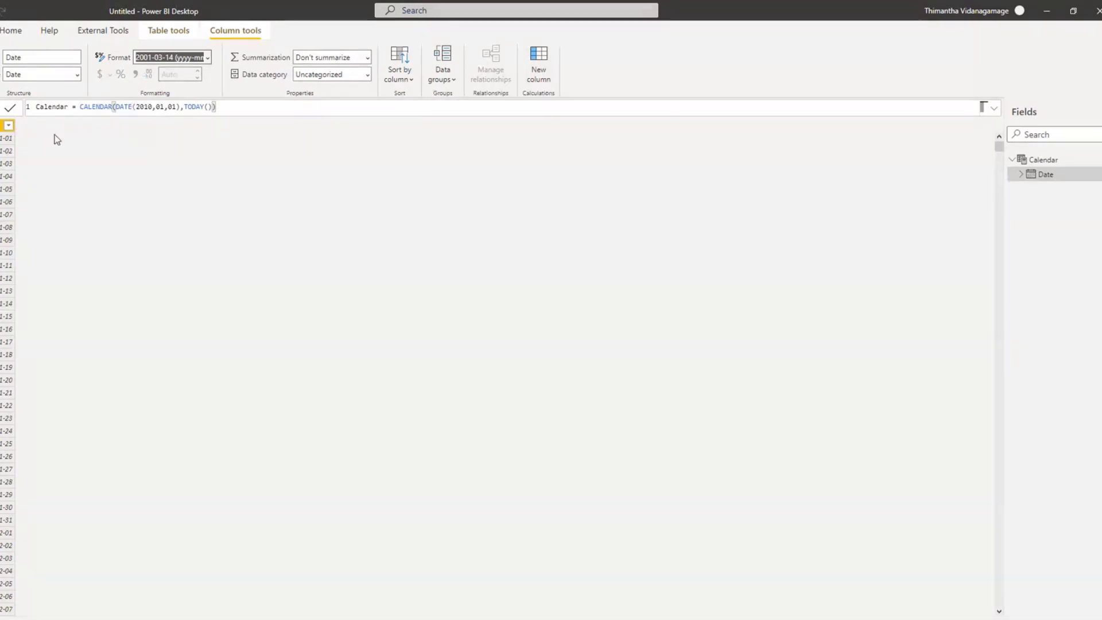
Step: Add a new calculated column named Month to the Calendar table and begin its formula with the FORMAT function
{"action": "left_click", "coordinate": [500, 185]}
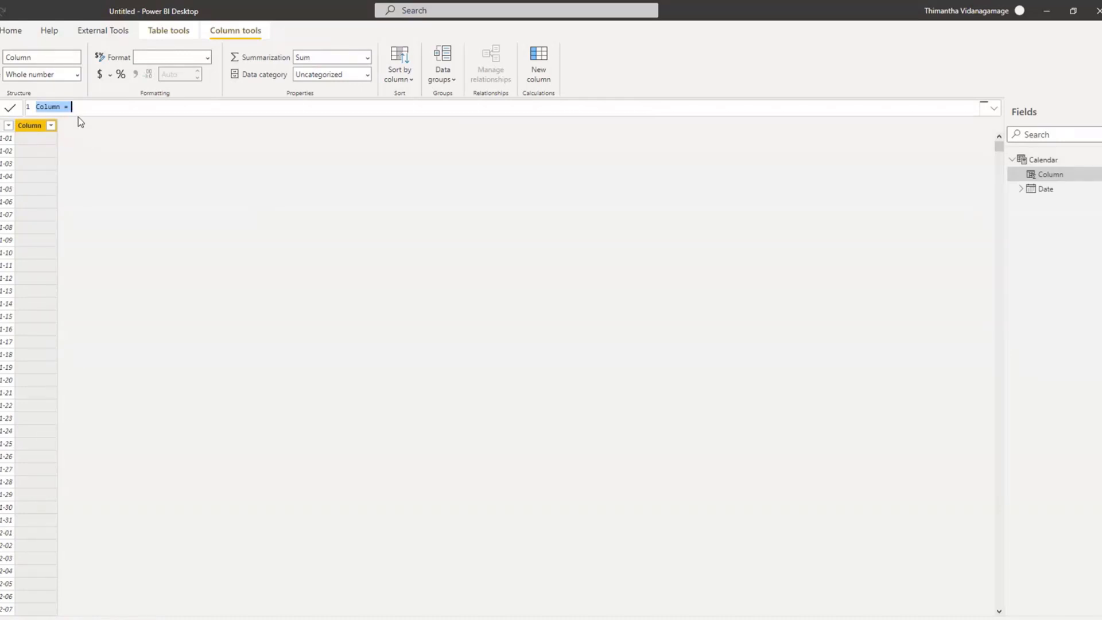
{"action": "left_click_drag", "start_coordinate": [80, 109], "coordinate": [36, 106]}
{"action": "type", "text": "Month=Format("}
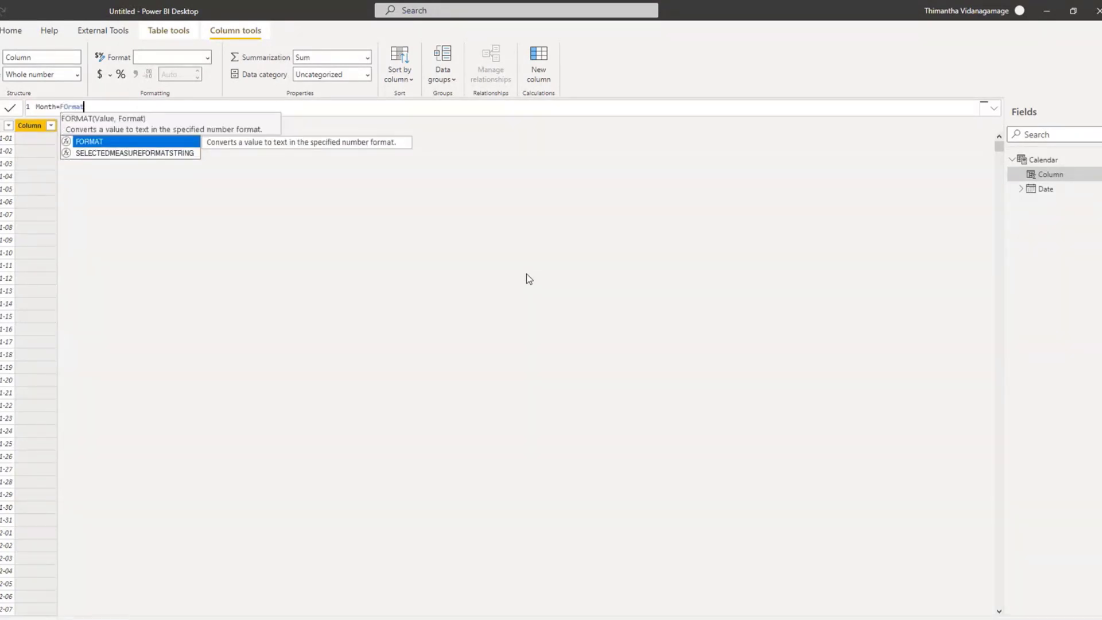
{"action": "key", "text": "BackSpace"}
{"action": "key", "text": "BackSpace"}
{"action": "key", "text": "BackSpace"}
{"action": "key", "text": "BackSpace"}
{"action": "key", "text": "BackSpace"}
{"action": "type", "text": "rmat("}
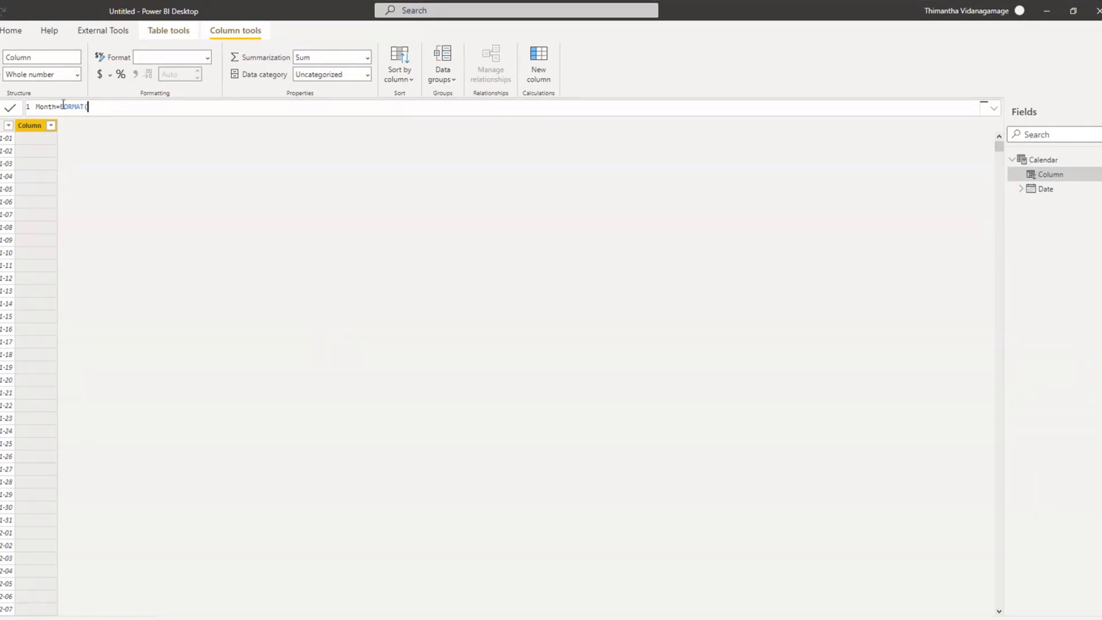
{"action": "key", "text": "BackSpace"}
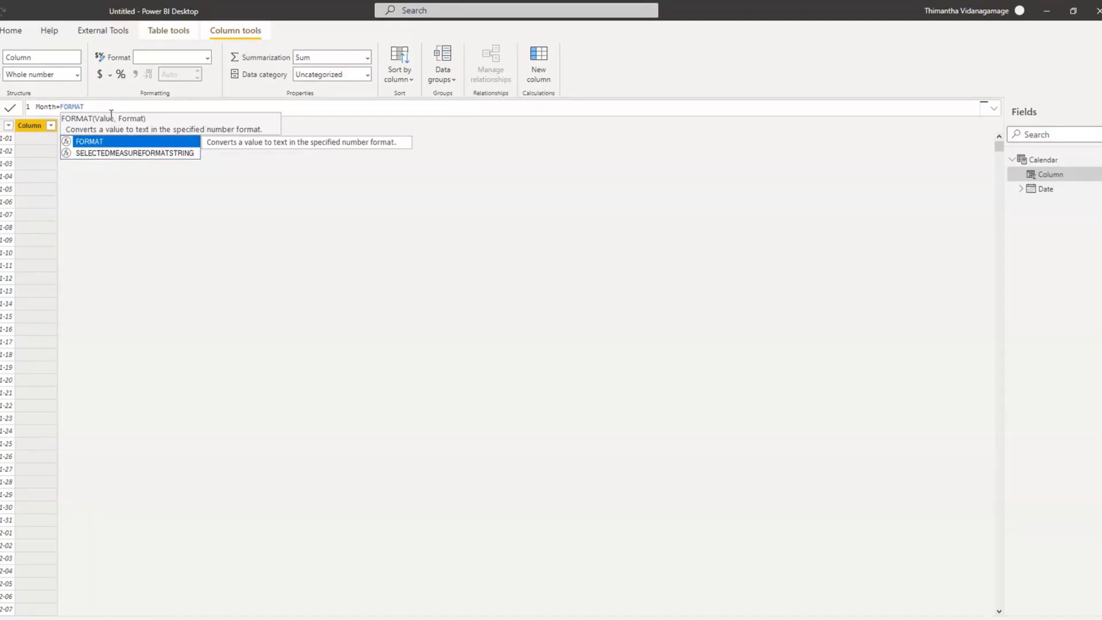
{"action": "type", "text": "("}
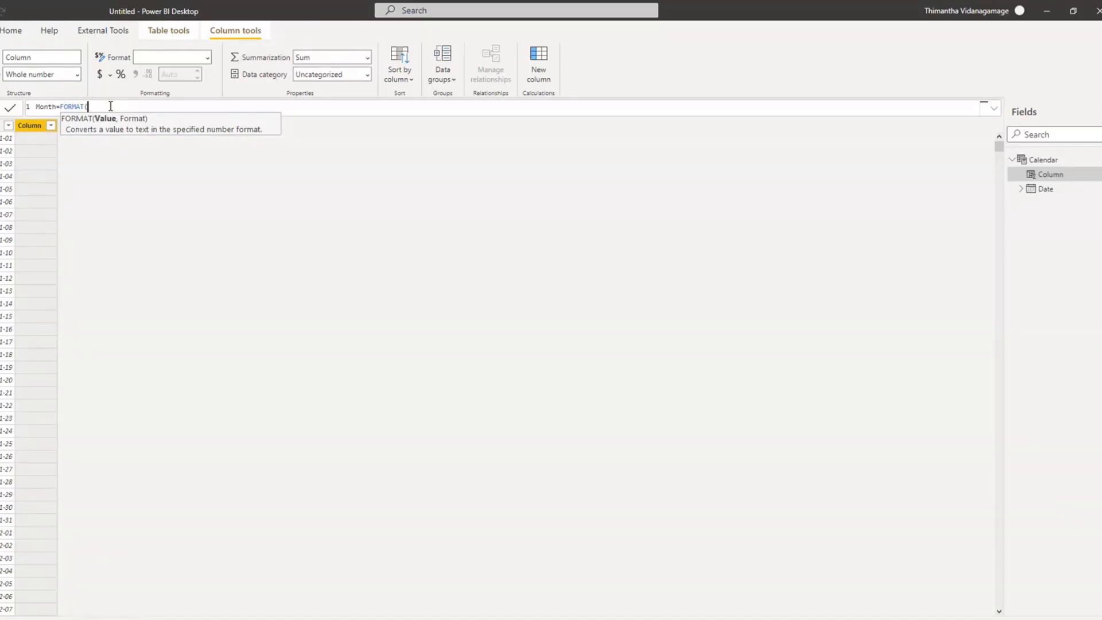
{"action": "type", "text": "date"}
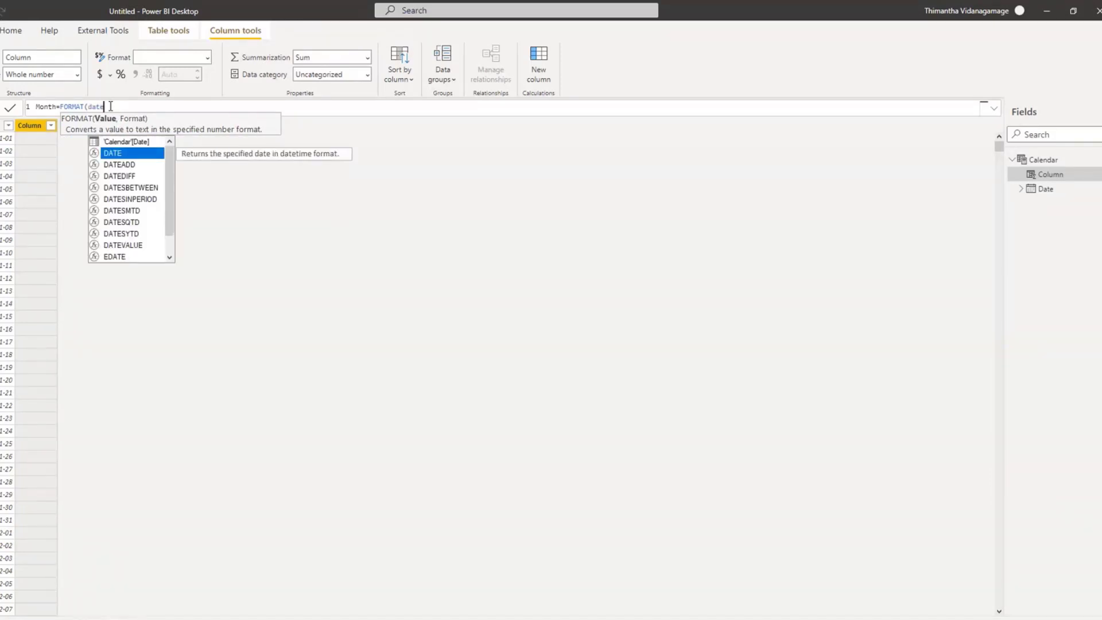
Step: Complete the Month formula with 'Calendar'[Date] as the value and "MMMM" as the format, and commit it
{"action": "left_click", "coordinate": [110, 142]}
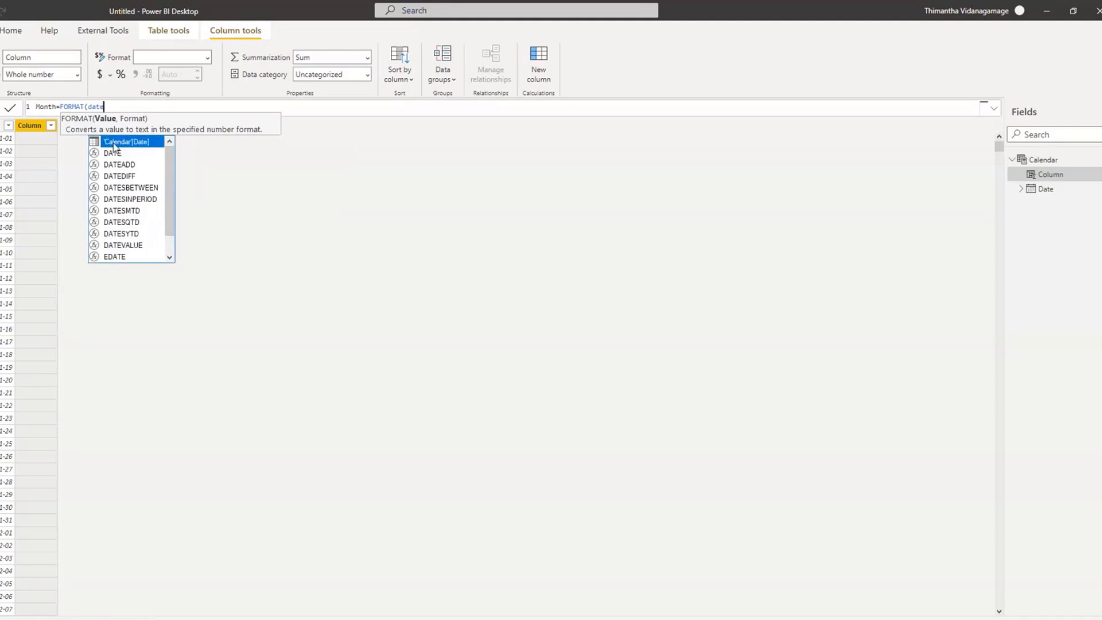
{"action": "type", "text": ",\""}
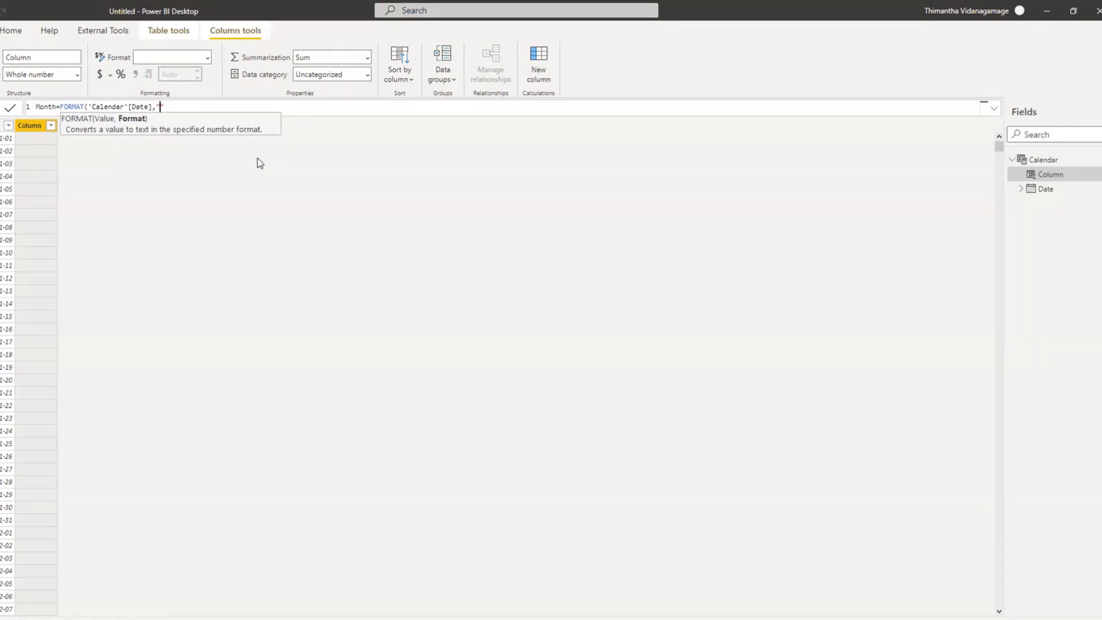
{"action": "type", "text": "MMMM"}
{"action": "key", "text": "Right"}
{"action": "type", "text": ")"}
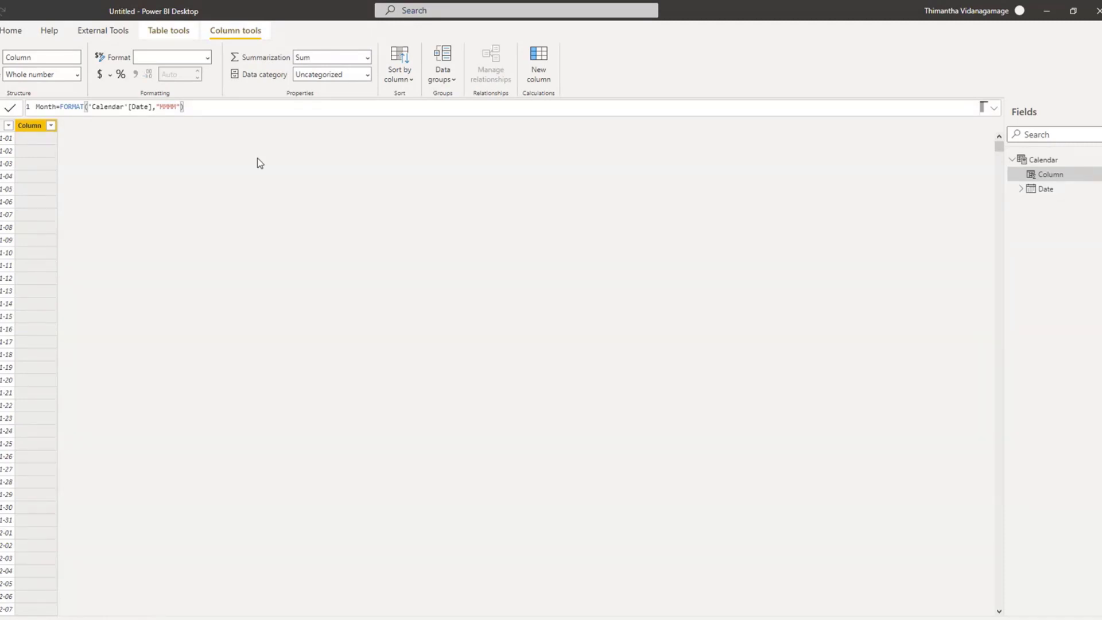
{"action": "key", "text": "Return"}
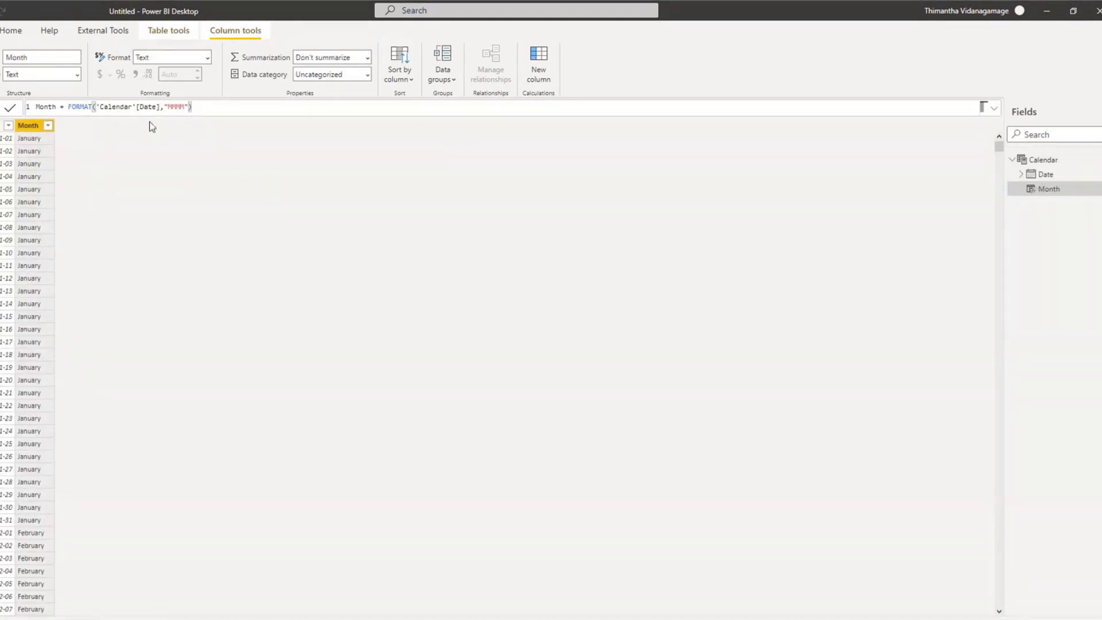
Step: Add a calculated column named Year to the Calendar table and start its FORMAT function with 'Calendar'[Date] as the value
{"action": "left_click", "coordinate": [534, 68]}
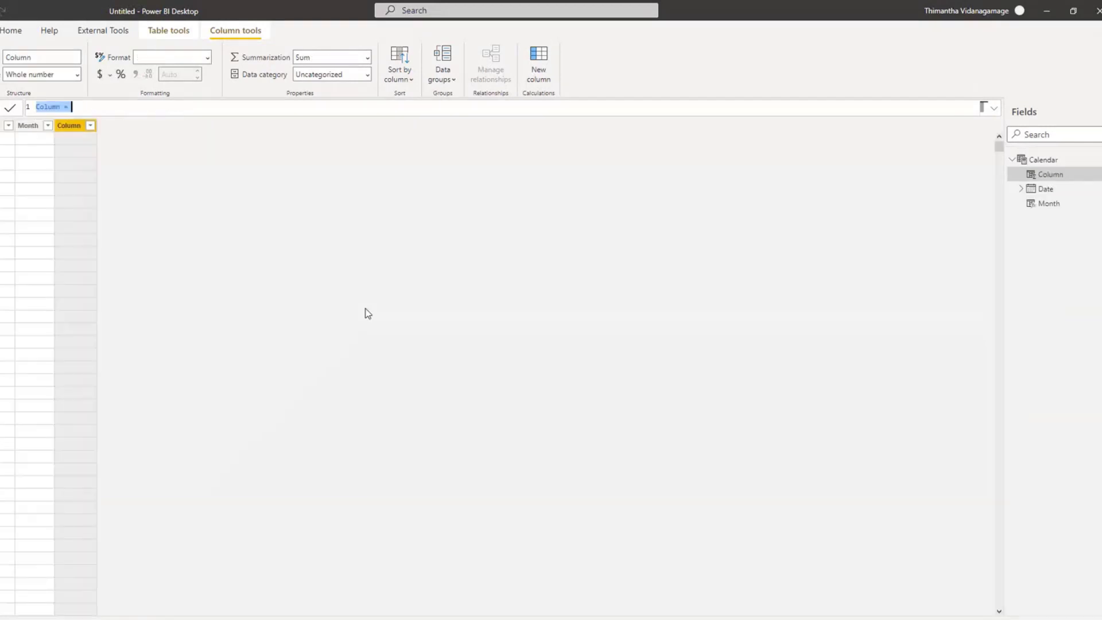
{"action": "type", "text": "Year=FORM"}
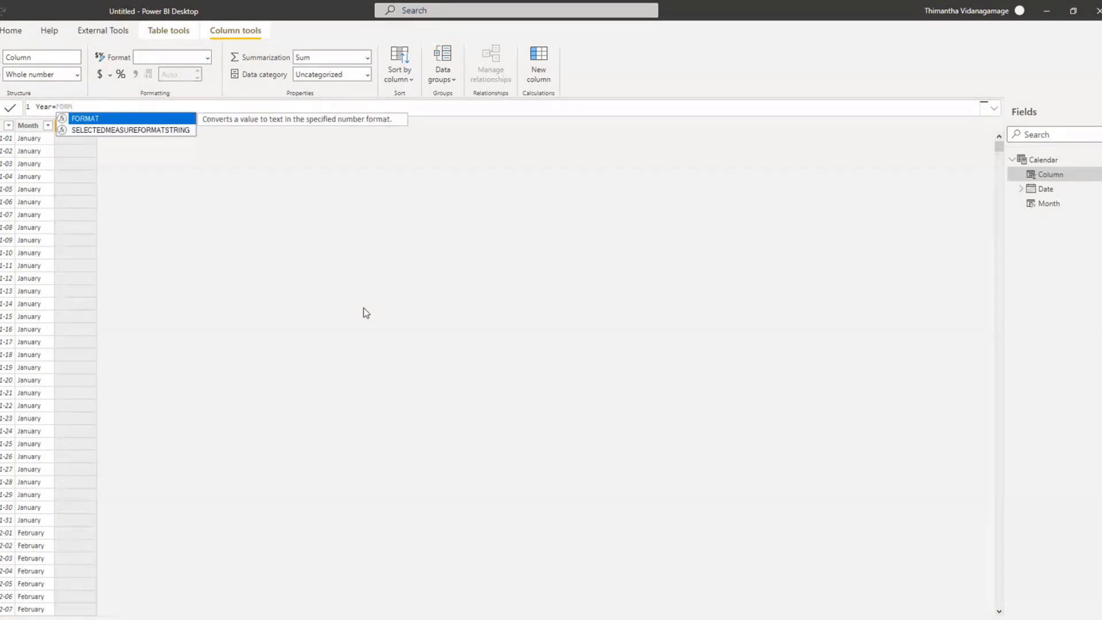
{"action": "key", "text": "Tab"}
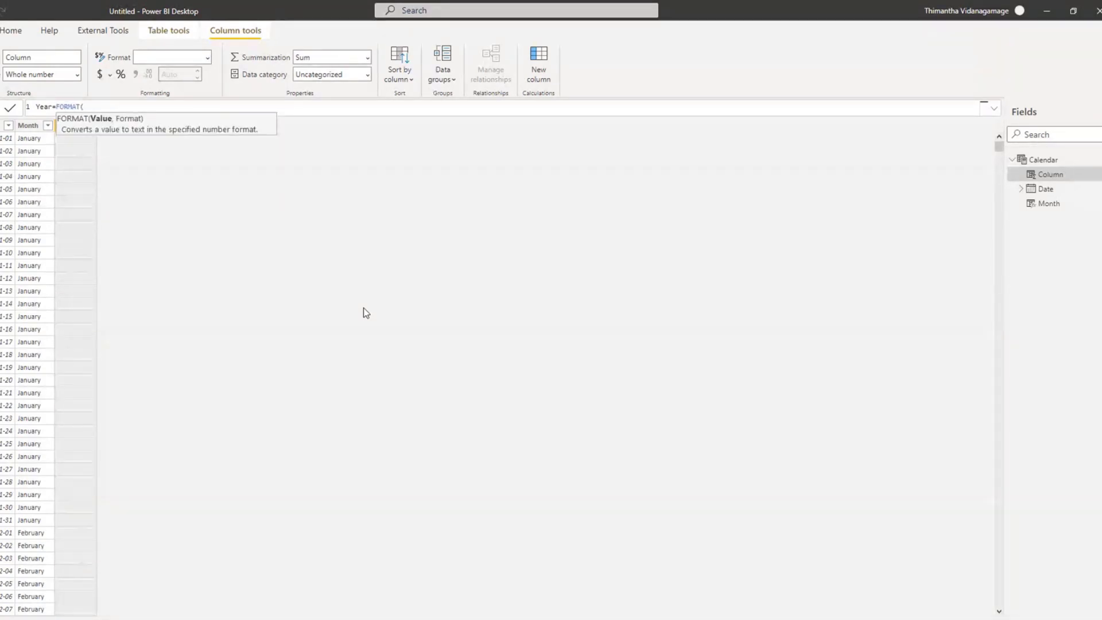
{"action": "type", "text": "cale"}
{"action": "key", "text": "Down"}
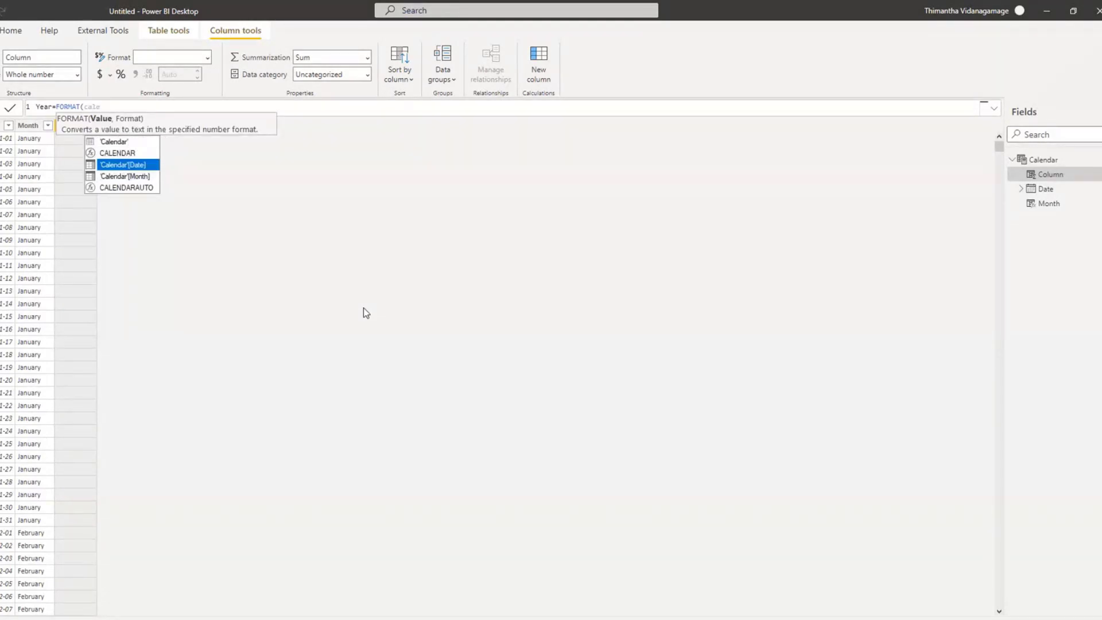
{"action": "key", "text": "Down"}
{"action": "key", "text": "Up"}
{"action": "key", "text": "Down"}
{"action": "key", "text": "Up"}
{"action": "key", "text": "Up"}
{"action": "key", "text": "Down"}
{"action": "key", "text": "Tab"}
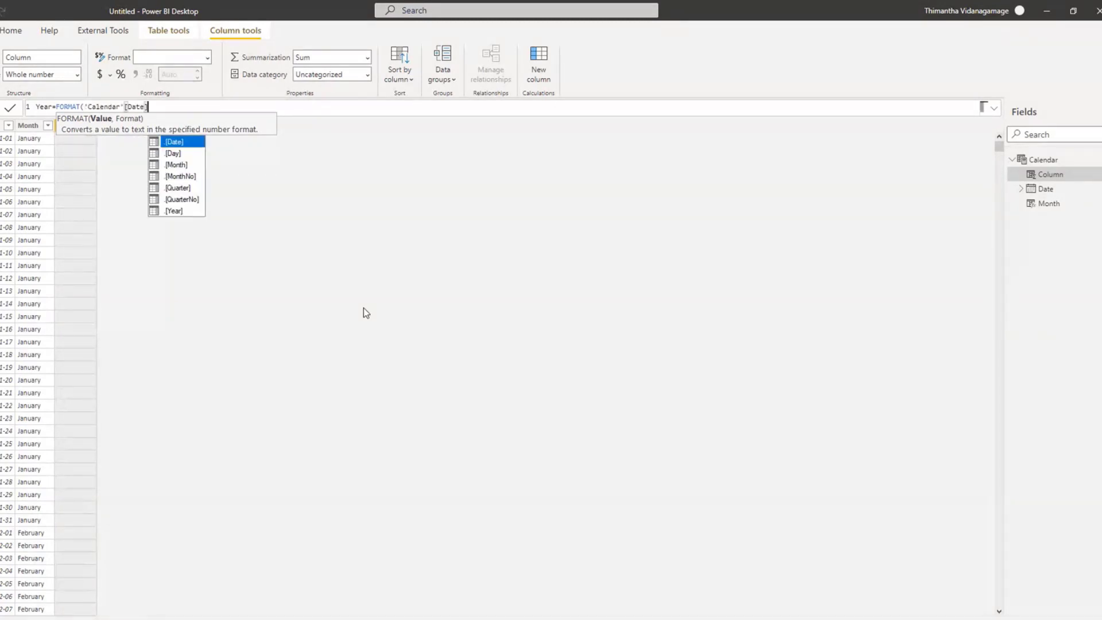
Step: Set "YYYY" as the format in the Year formula, close the function and commit the column
{"action": "type", "text": ",\""}
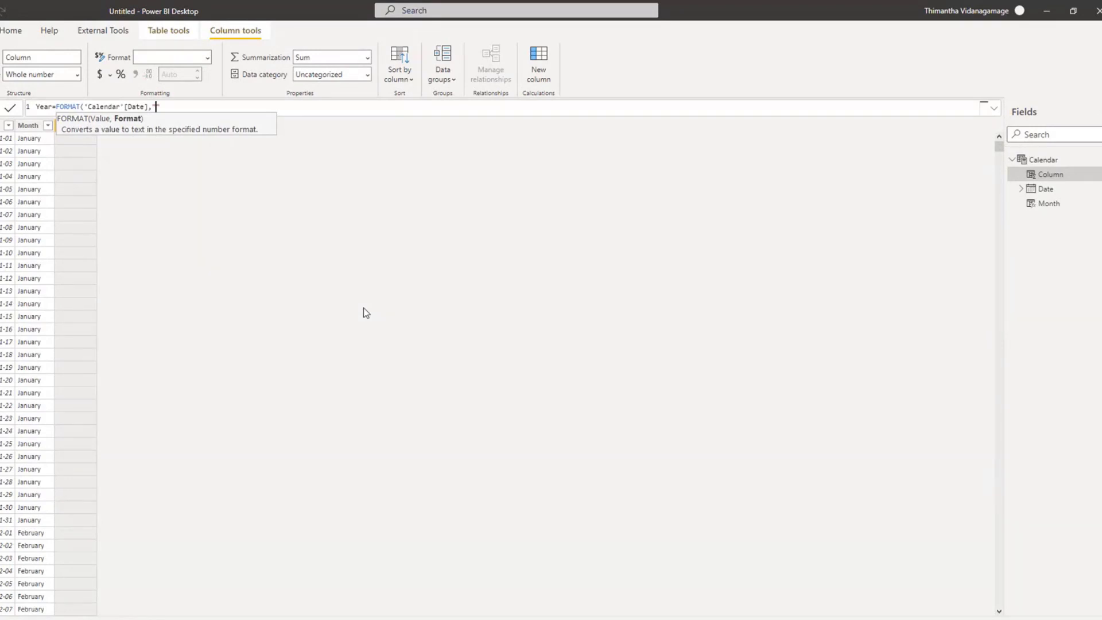
{"action": "type", "text": "YYYY\")"}
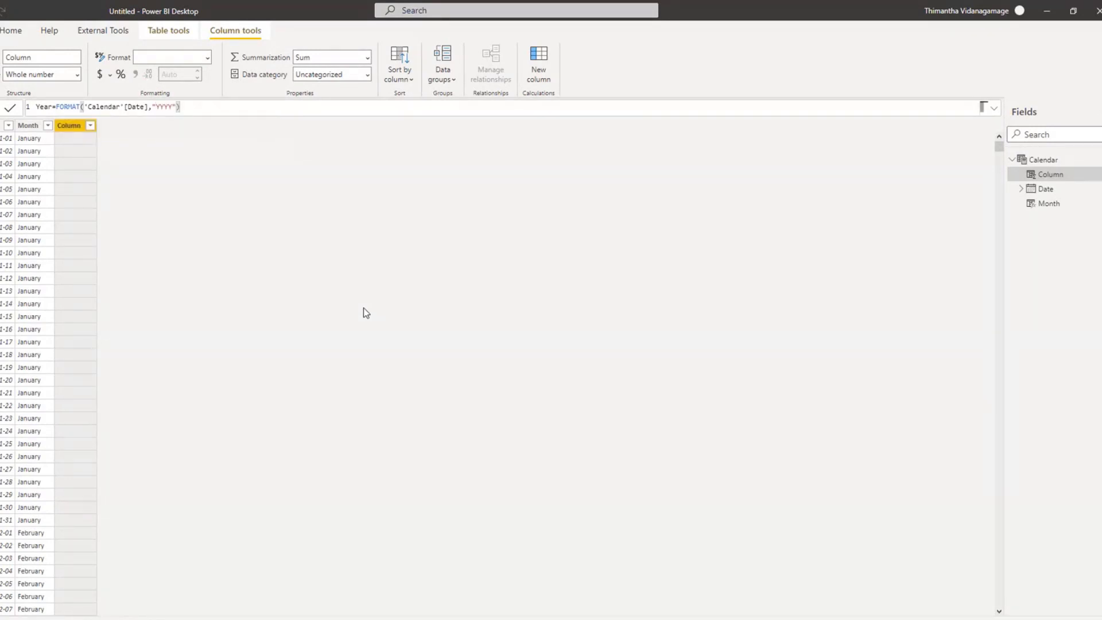
{"action": "key", "text": "Return"}
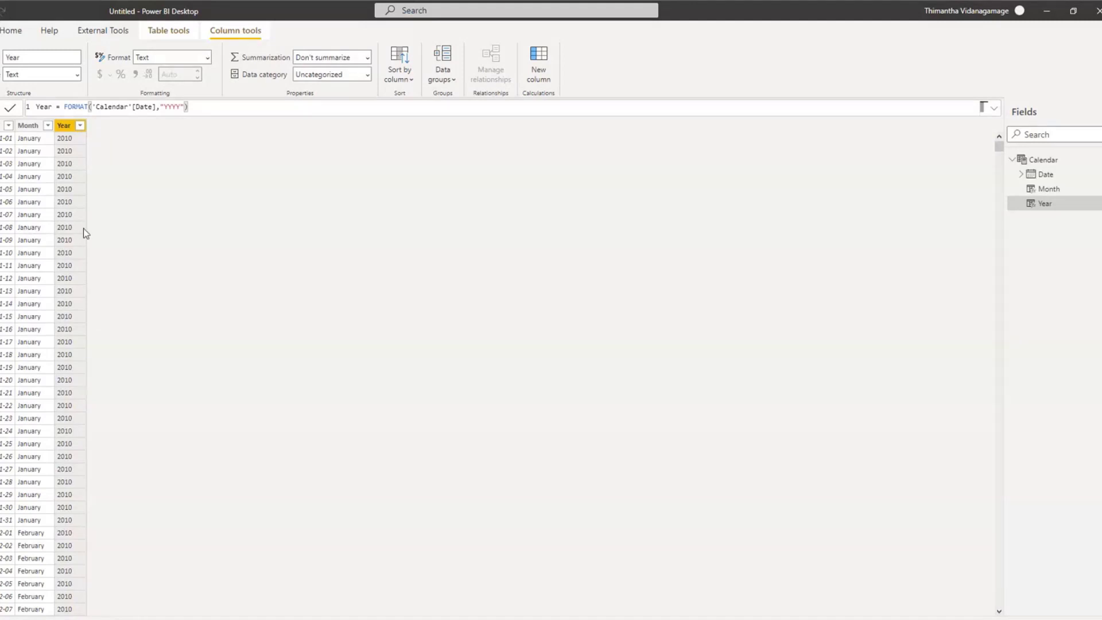
Step: Expand the Calendar table's Date field and its Date Hierarchy to examine the levels, widening the field list
{"action": "left_click", "coordinate": [5, 215]}
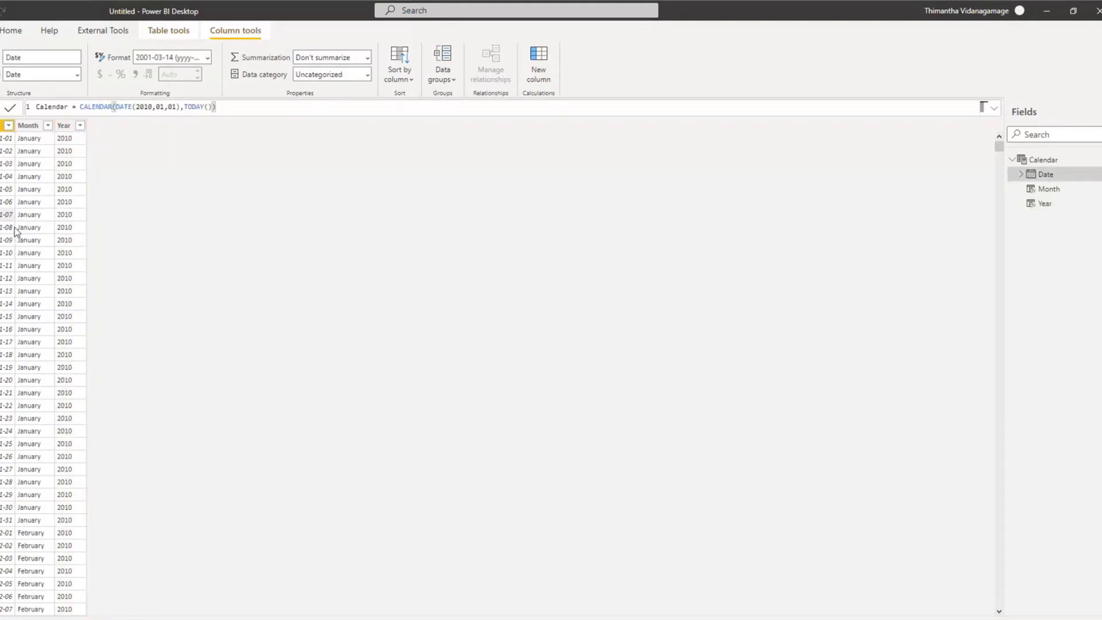
{"action": "left_click", "coordinate": [2, 192]}
{"action": "left_click", "coordinate": [1023, 175]}
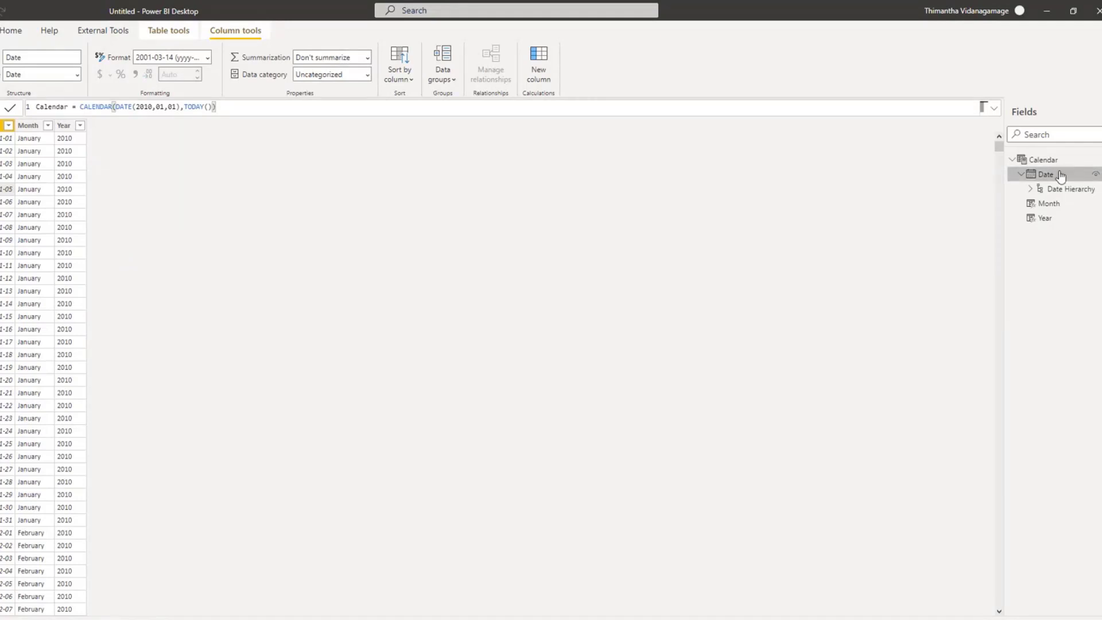
{"action": "left_click", "coordinate": [1030, 189]}
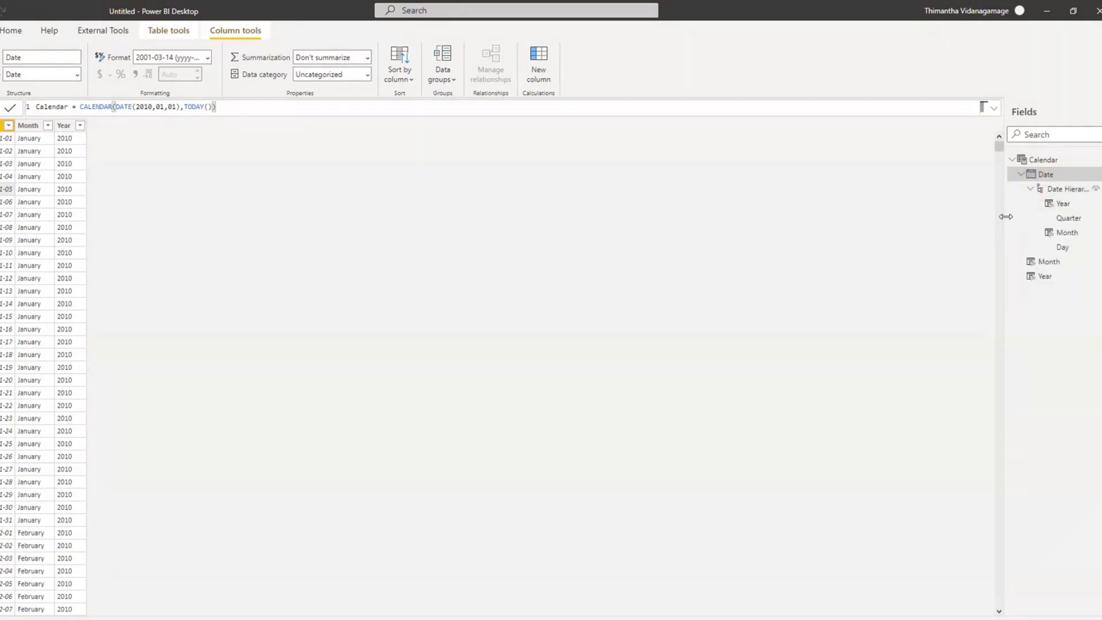
{"action": "left_click_drag", "start_coordinate": [1005, 219], "coordinate": [759, 227]}
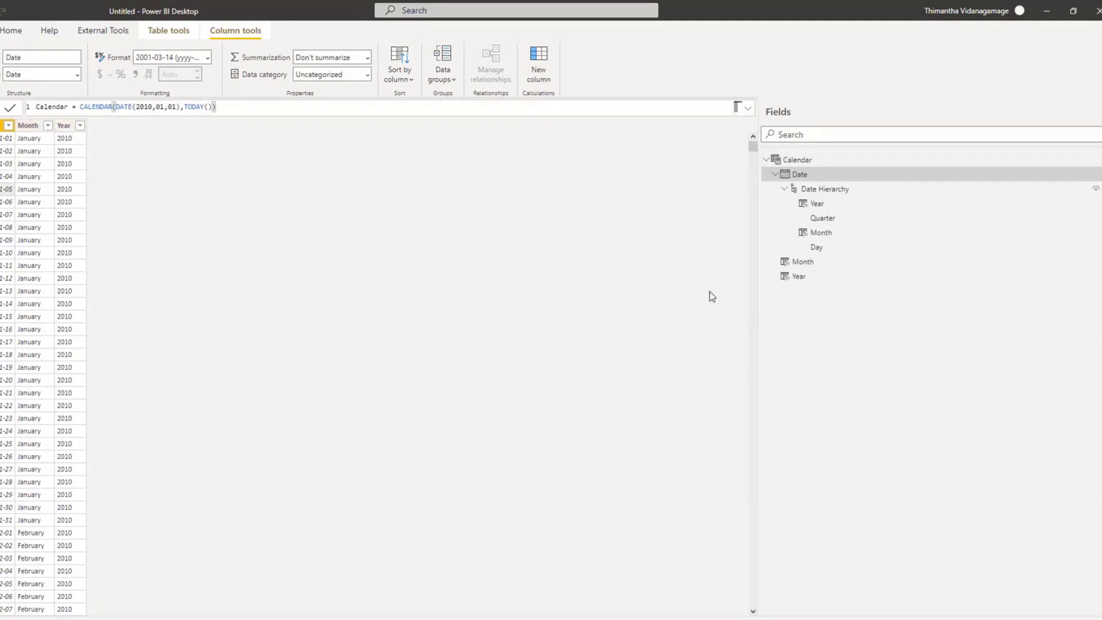
{"action": "left_click", "coordinate": [787, 189]}
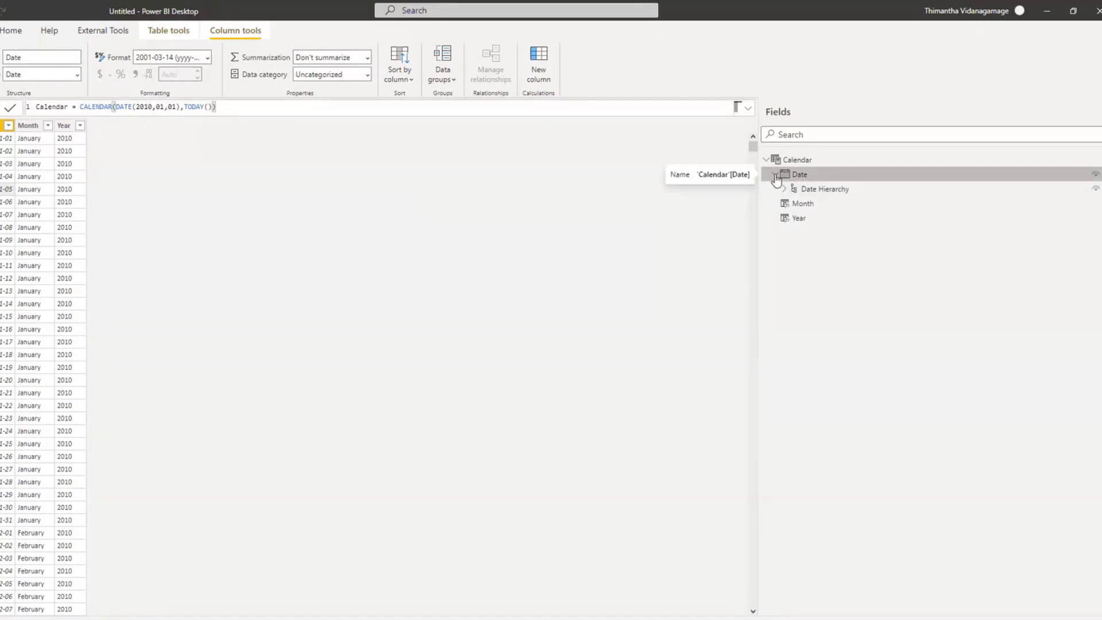
{"action": "double_click", "coordinate": [776, 176]}
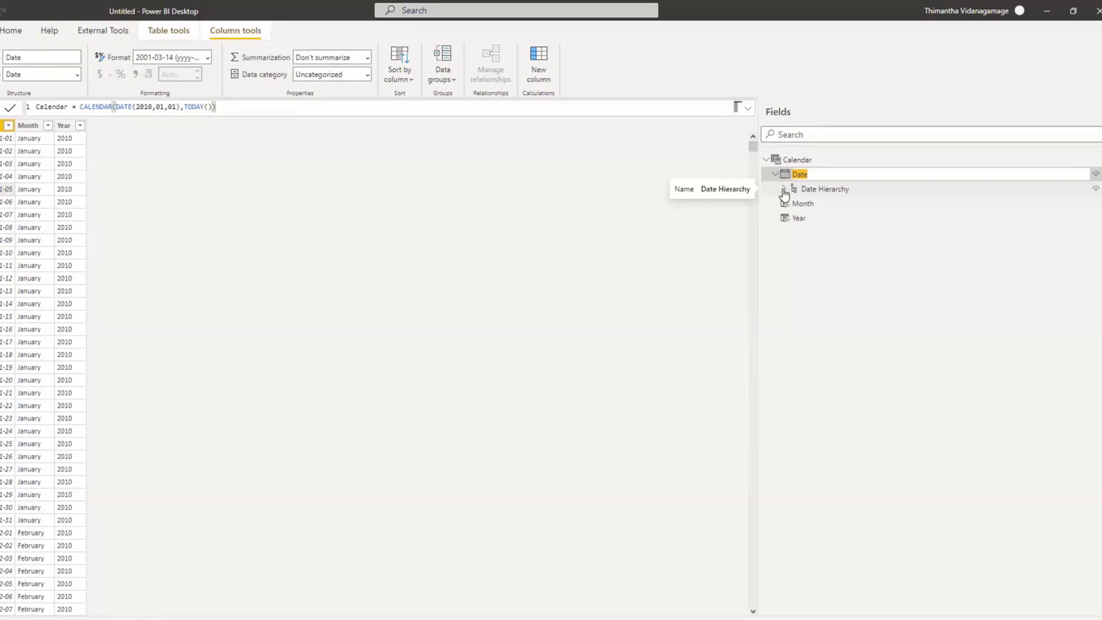
{"action": "left_click", "coordinate": [784, 190]}
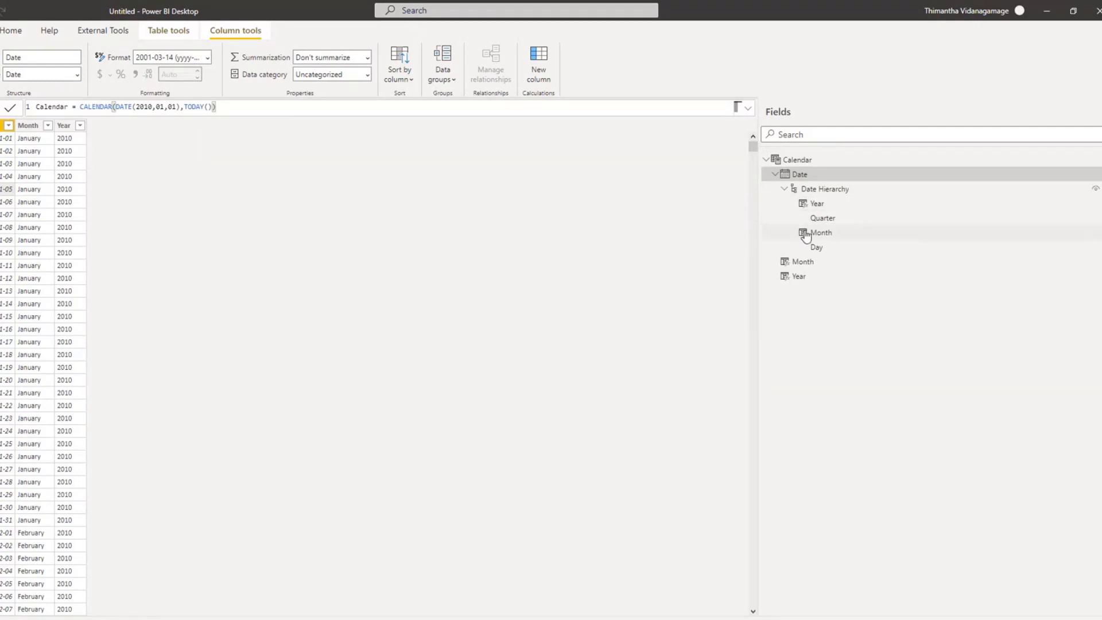
Step: Compare the Date Hierarchy's Year, Quarter, Month and Day levels with the calculated Month and Year columns
{"action": "left_click", "coordinate": [809, 265]}
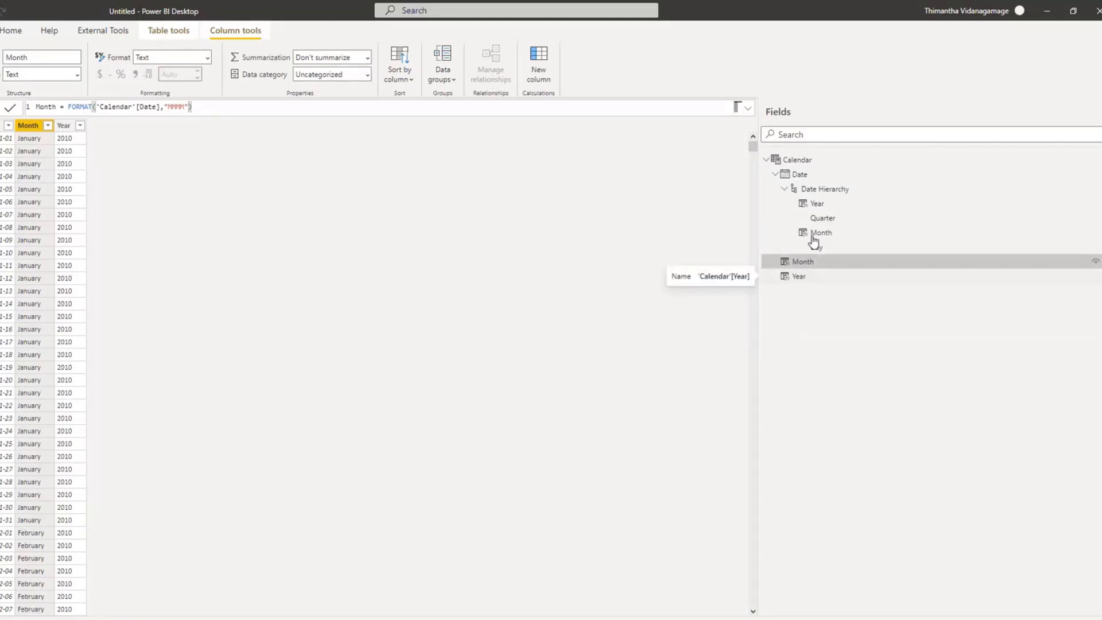
{"action": "left_click", "coordinate": [809, 204]}
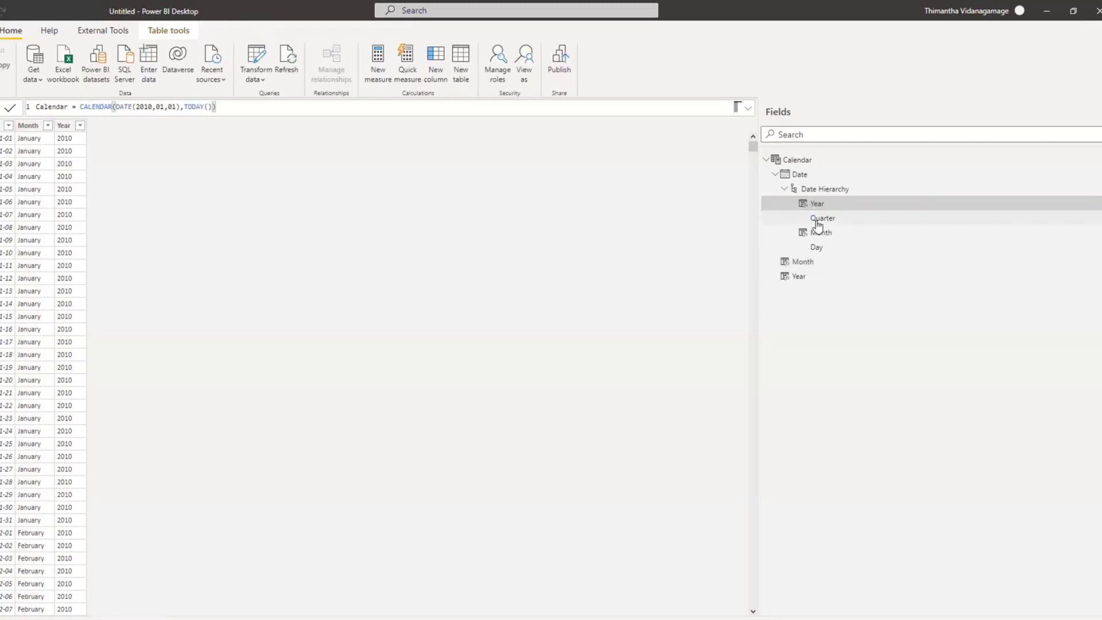
{"action": "left_click", "coordinate": [818, 220]}
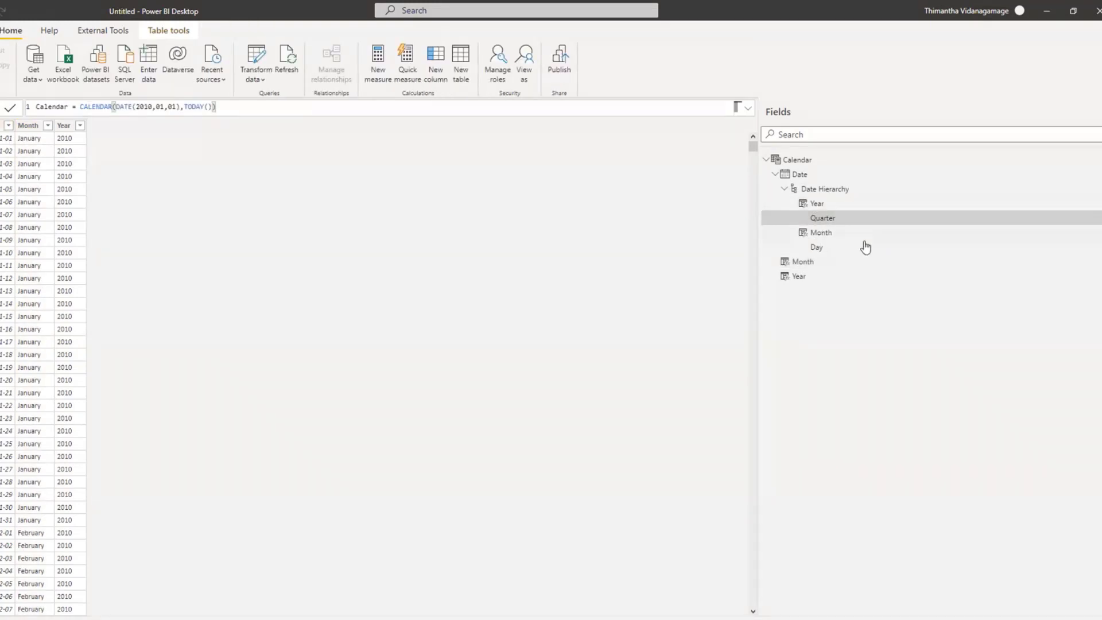
{"action": "left_click", "coordinate": [835, 232]}
{"action": "left_click", "coordinate": [829, 248]}
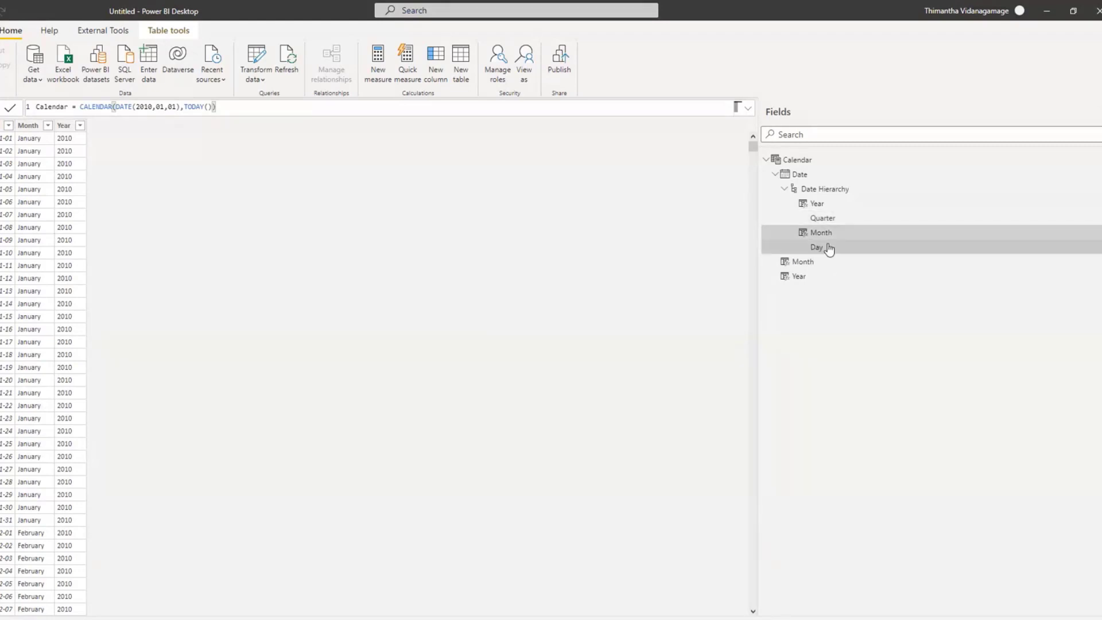
{"action": "left_click", "coordinate": [824, 205]}
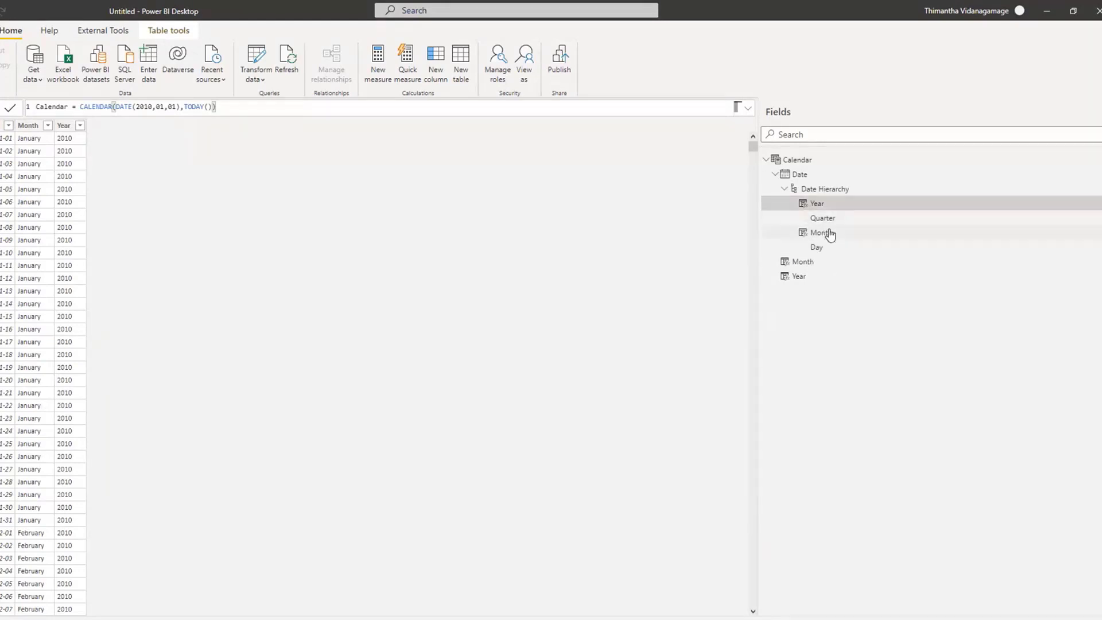
{"action": "left_click", "coordinate": [795, 264]}
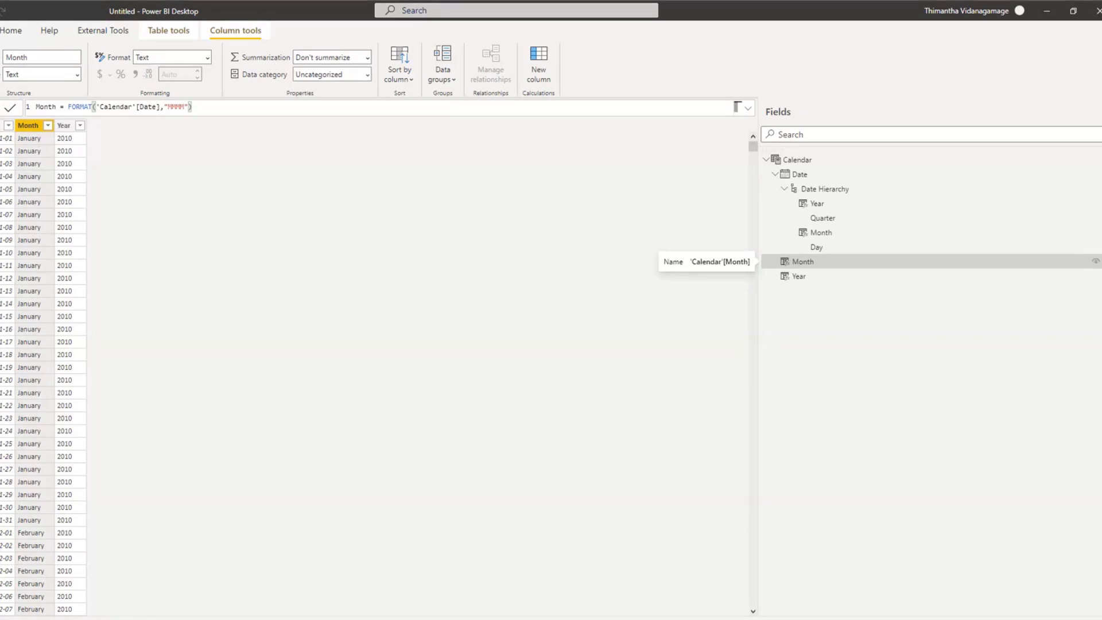
Step: Switch from the Calendar table's data view to the report canvas
{"action": "left_click", "coordinate": [2, 112]}
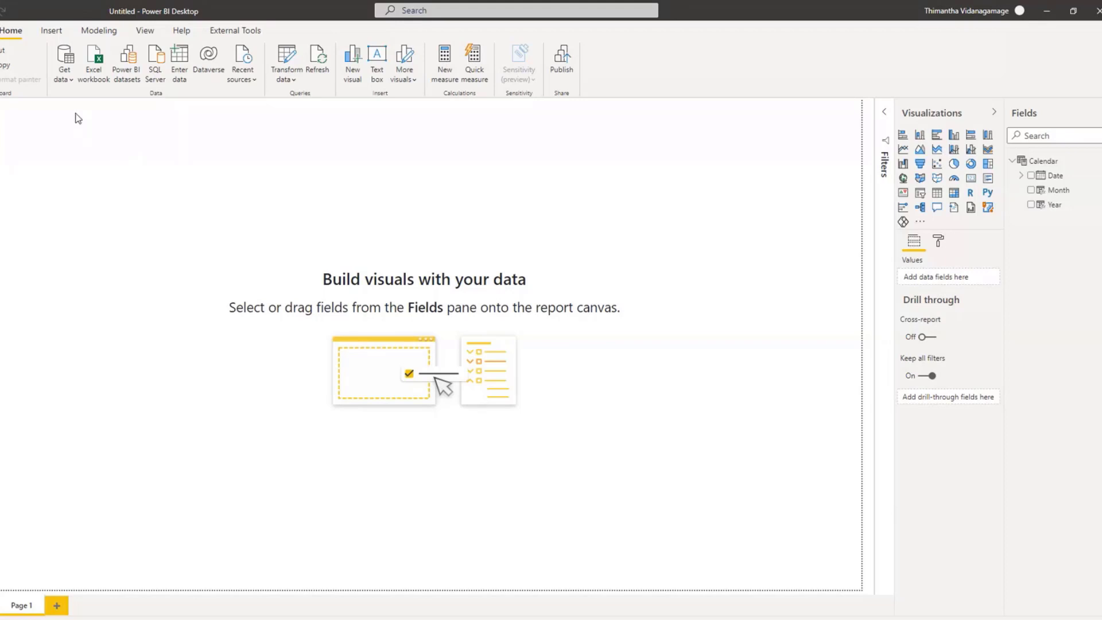
{"action": "left_click", "coordinate": [65, 84]}
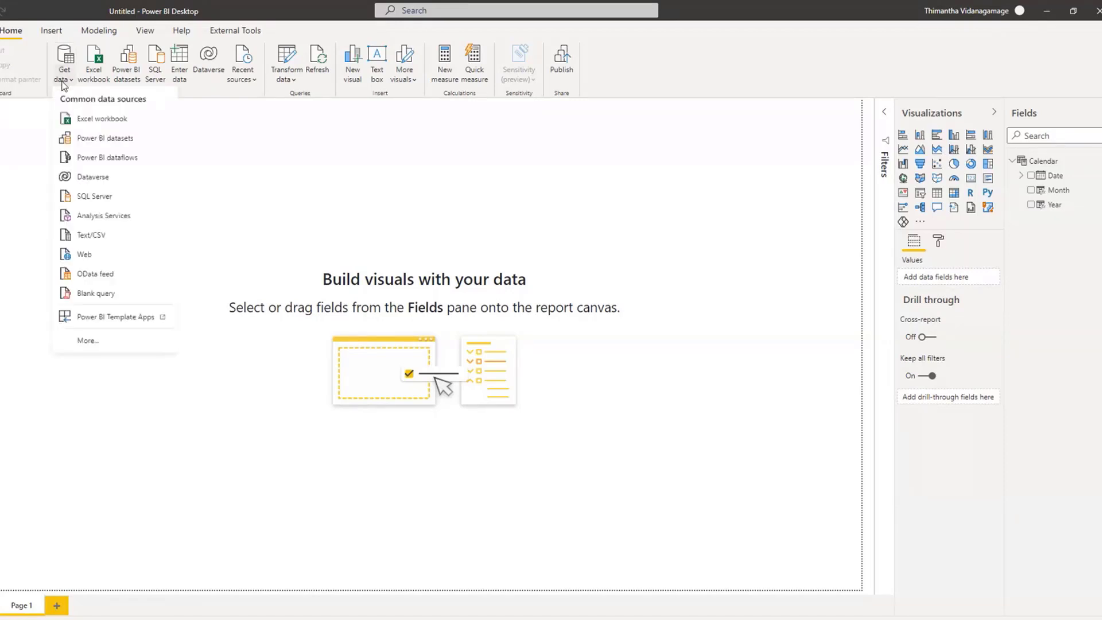
{"action": "left_click", "coordinate": [102, 199]}
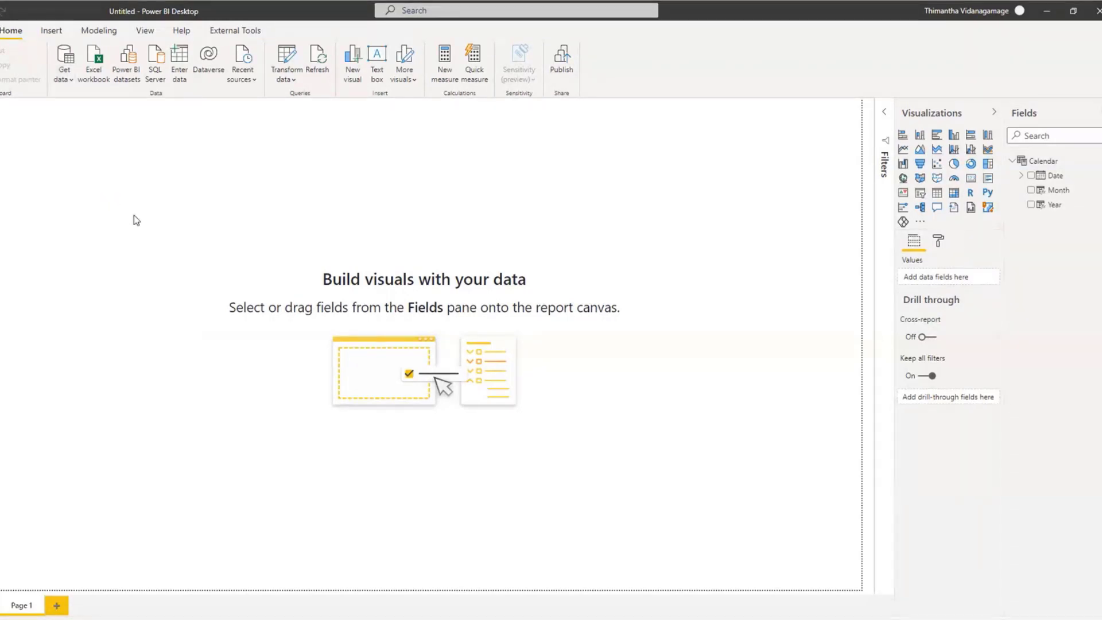
{"action": "left_click", "coordinate": [733, 222]}
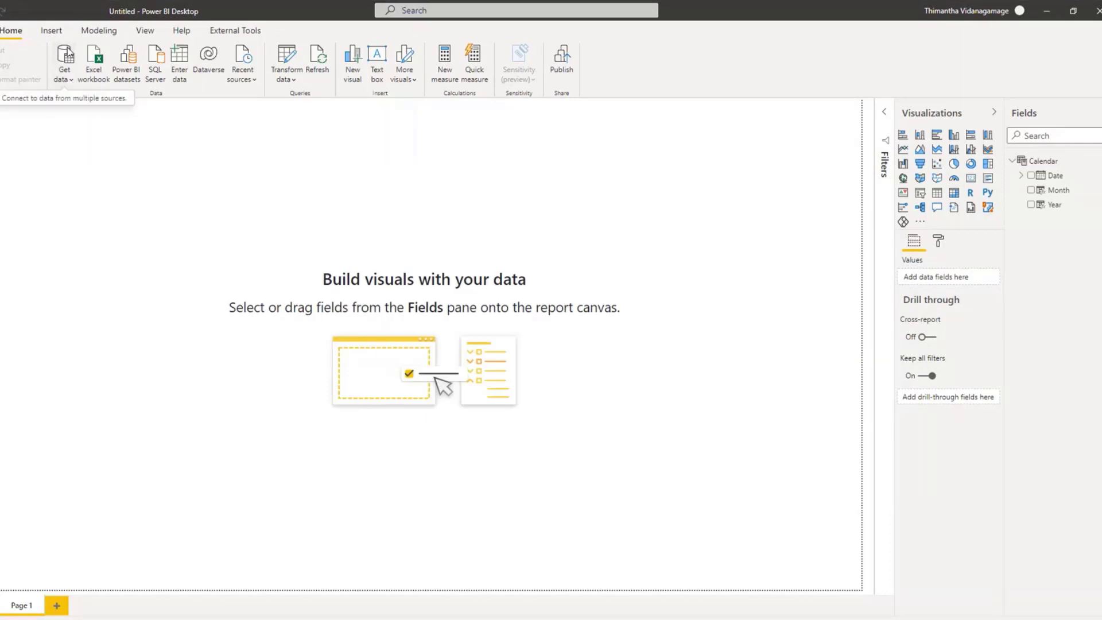
Step: Connect to the AdventureWorks2017 database on the SQL Server localhost
{"action": "left_click", "coordinate": [66, 80]}
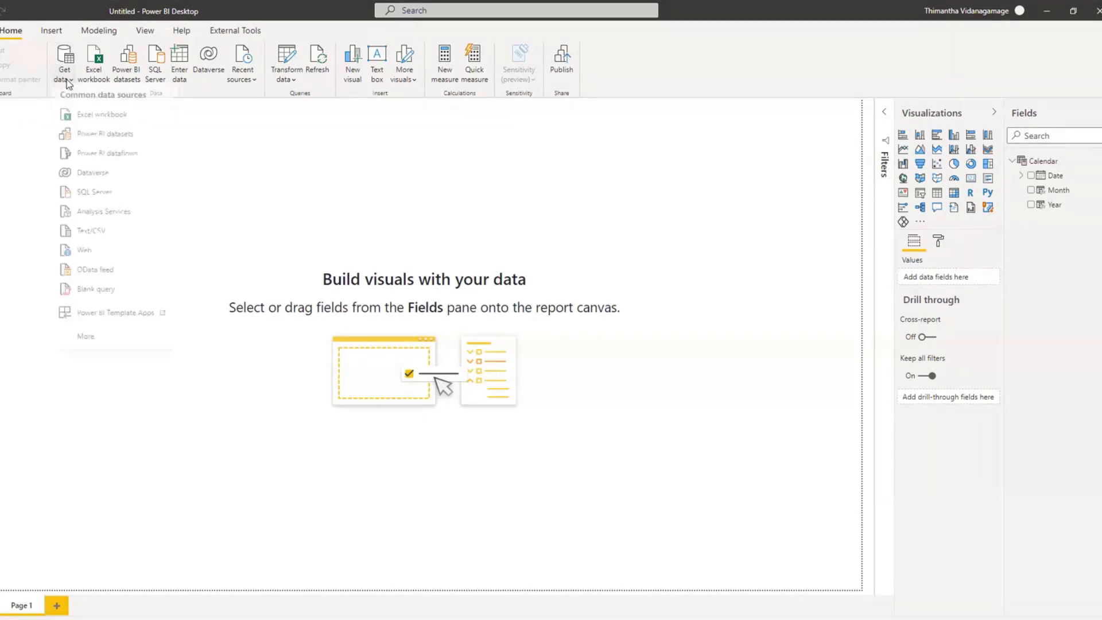
{"action": "left_click", "coordinate": [101, 201]}
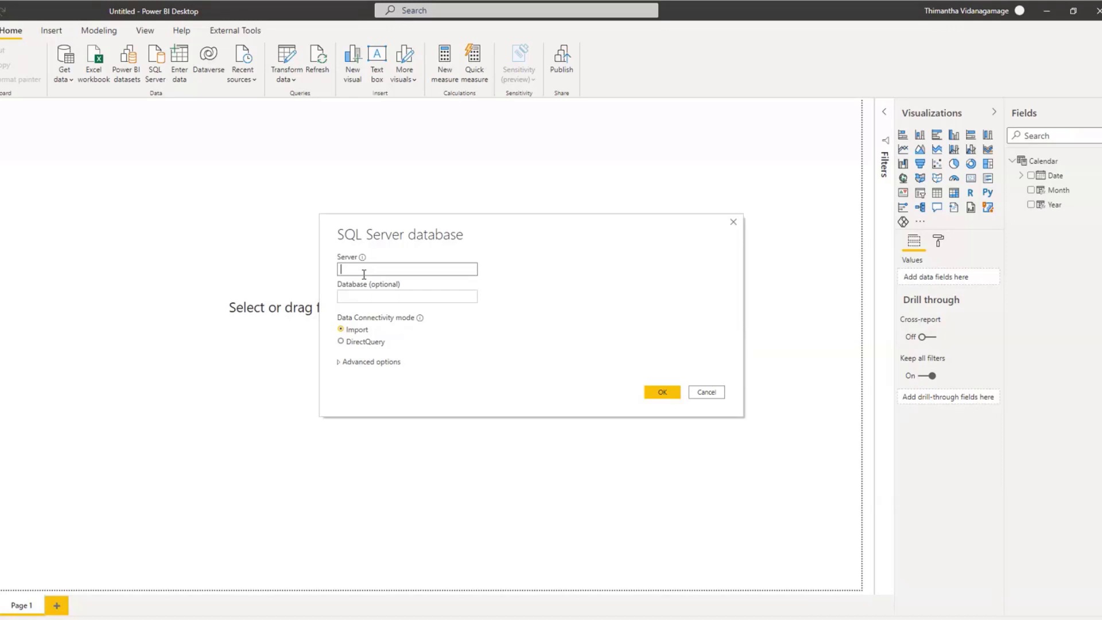
{"action": "type", "text": "localhost"}
{"action": "left_click", "coordinate": [376, 294]}
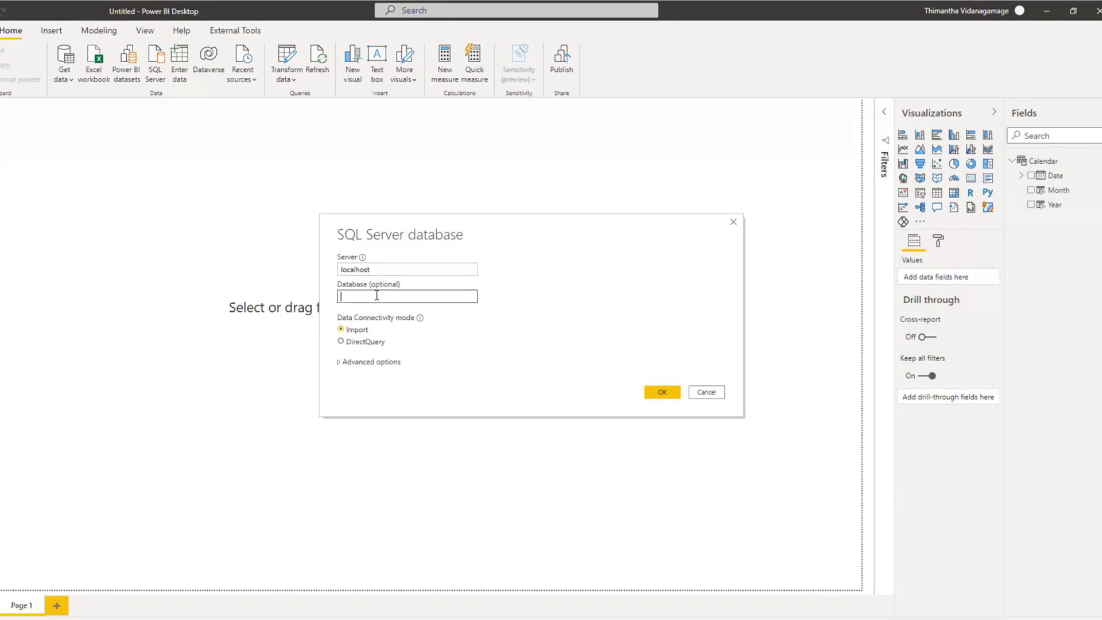
{"action": "type", "text": "AdventureWorks2017"}
{"action": "left_click", "coordinate": [654, 393]}
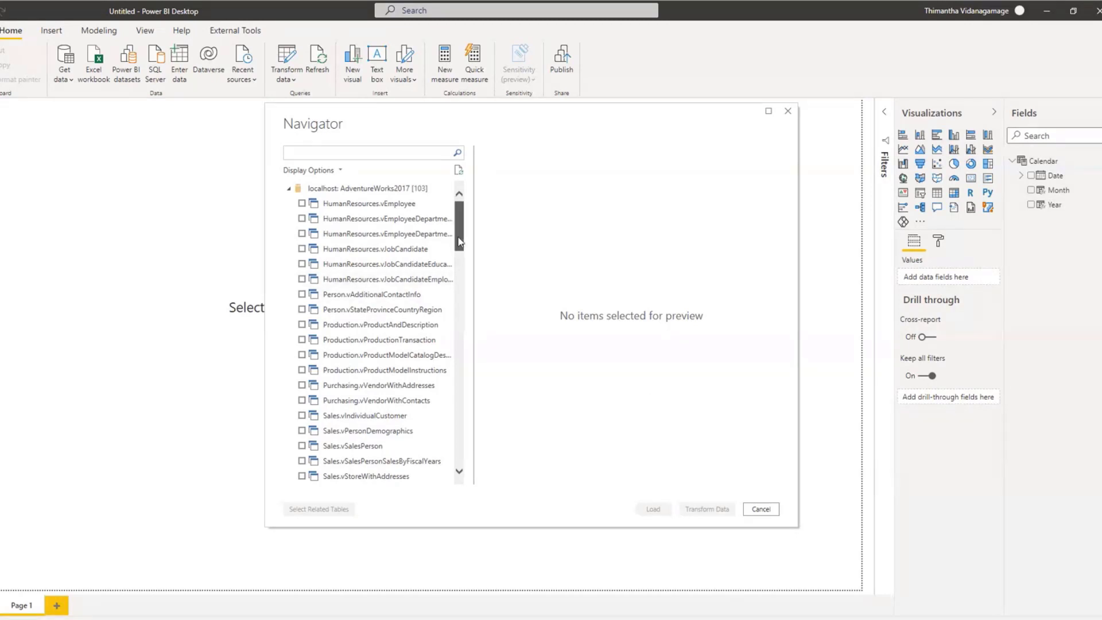
Step: Select the Sales.Customer and Person.Person tables of AdventureWorks2017 for import
{"action": "mouse_move", "coordinate": [459, 241]}
{"action": "left_mouse_down"}
{"action": "mouse_move", "coordinate": [467, 469]}
{"action": "mouse_move", "coordinate": [466, 227]}
{"action": "left_mouse_up"}
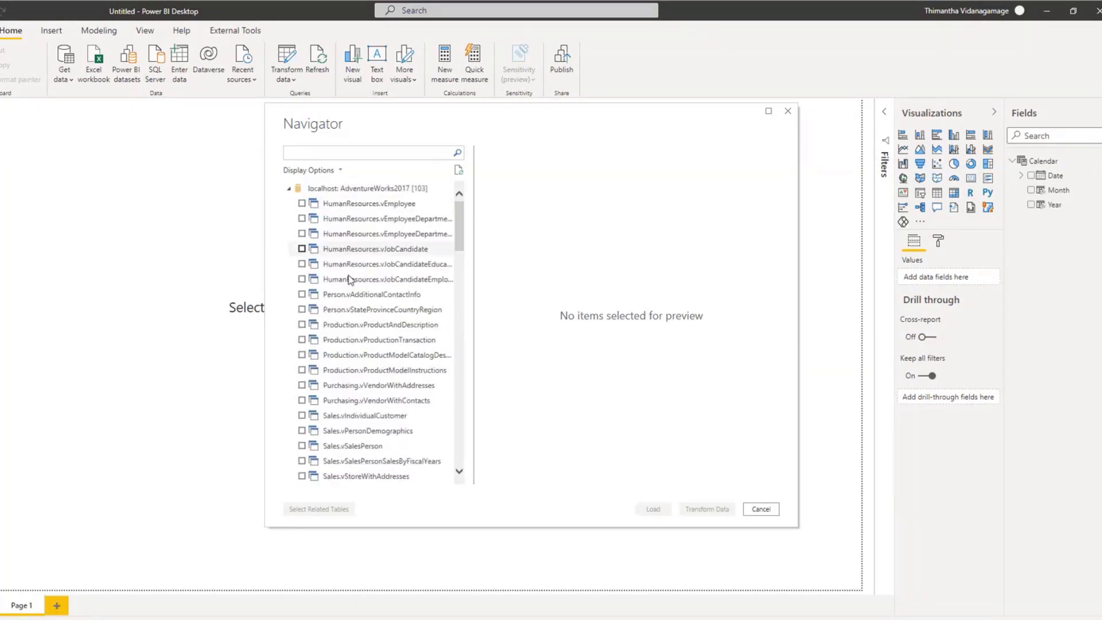
{"action": "left_click_drag", "start_coordinate": [464, 228], "coordinate": [459, 396]}
{"action": "left_click", "coordinate": [302, 395]}
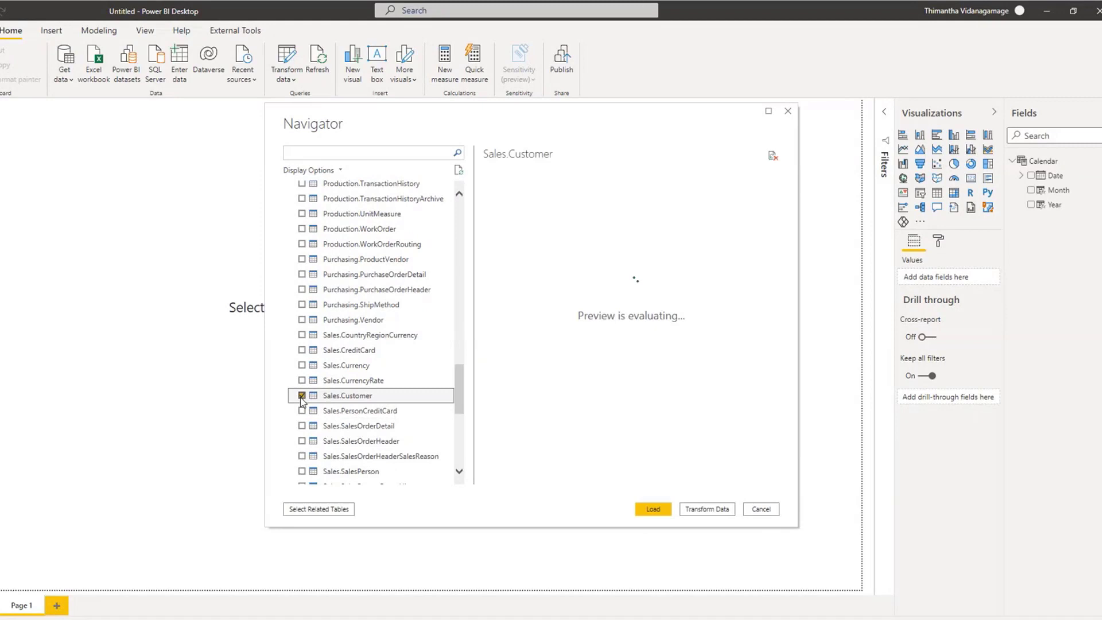
{"action": "left_click_drag", "start_coordinate": [460, 398], "coordinate": [467, 331]}
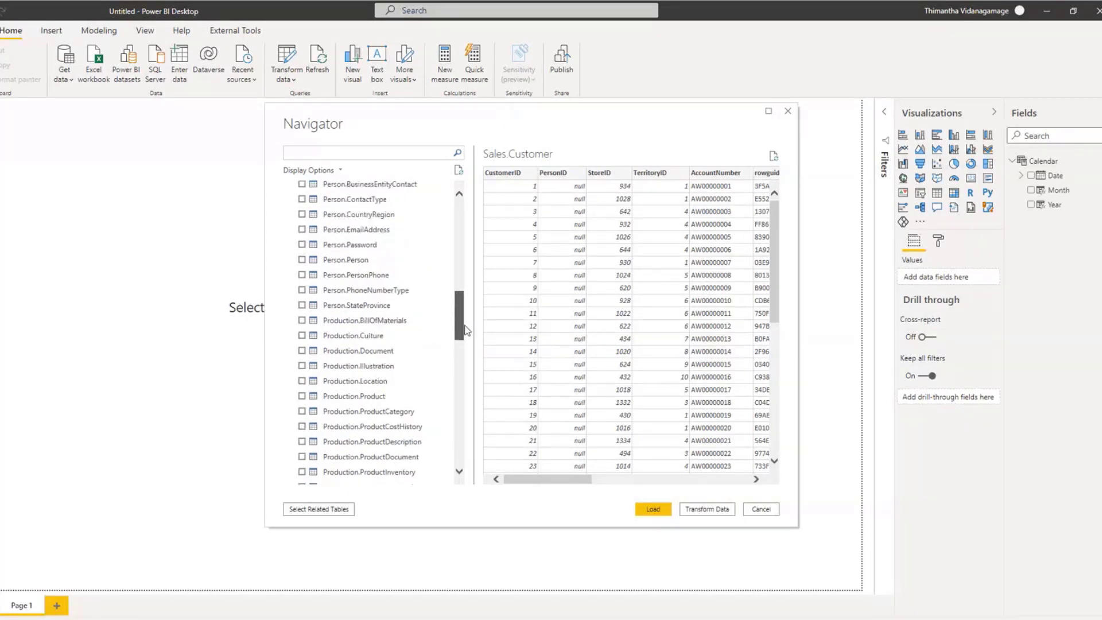
{"action": "left_click", "coordinate": [302, 260]}
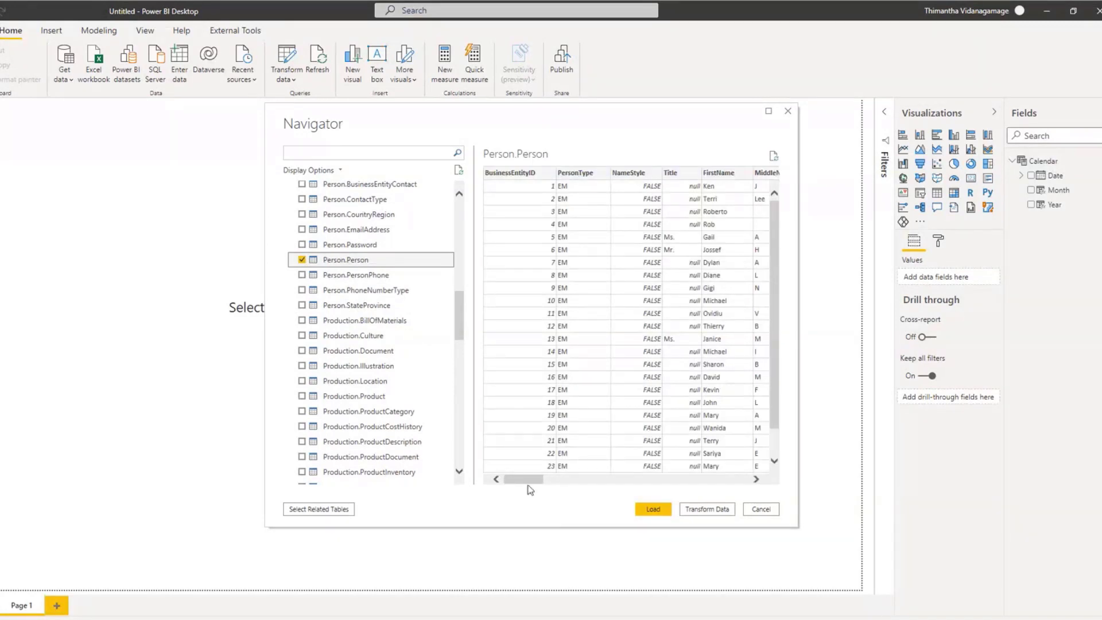
Step: Examine the data previews of Person.Person and Sales.Customer and look through the list of available tables
{"action": "left_click_drag", "start_coordinate": [525, 480], "coordinate": [449, 504]}
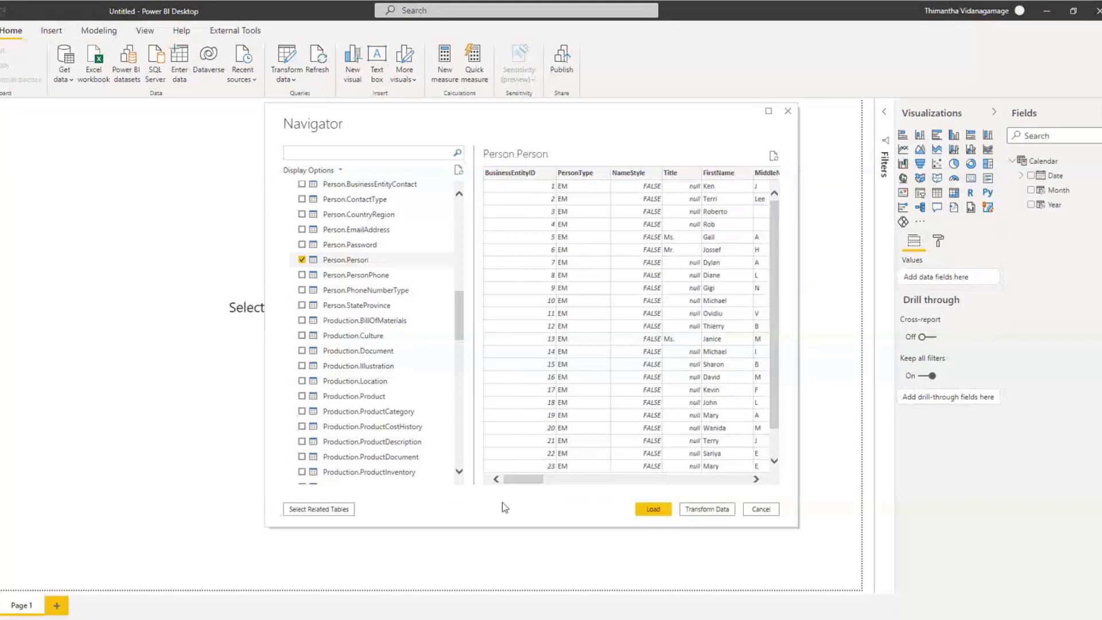
{"action": "left_click_drag", "start_coordinate": [511, 479], "coordinate": [539, 462]}
{"action": "left_click_drag", "start_coordinate": [460, 325], "coordinate": [449, 411]}
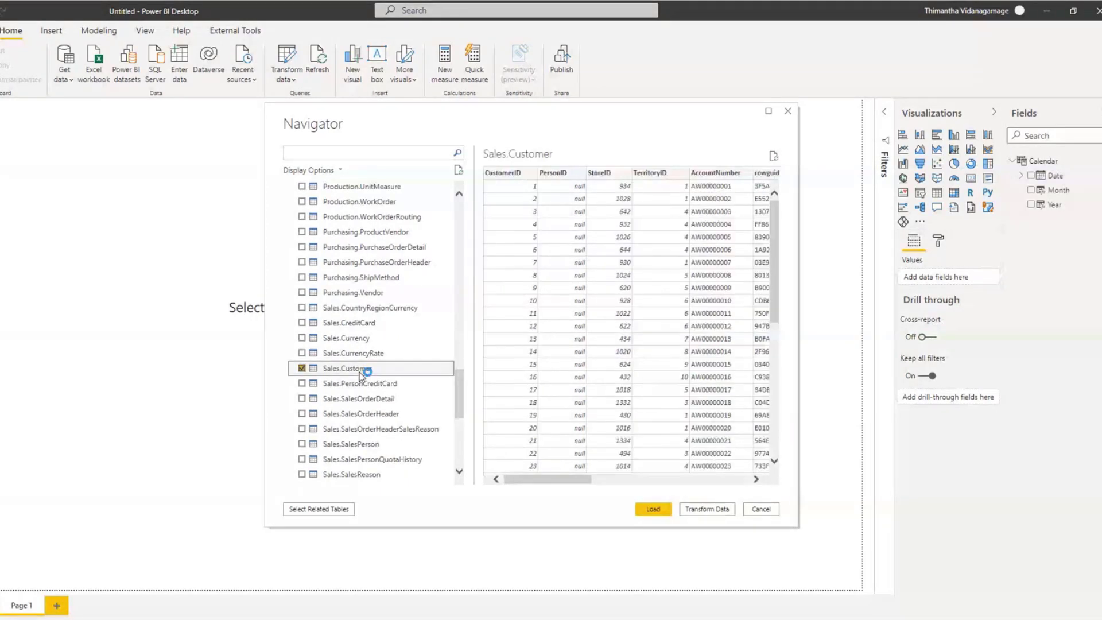
{"action": "mouse_move", "coordinate": [589, 479]}
{"action": "left_mouse_down"}
{"action": "mouse_move", "coordinate": [701, 482]}
{"action": "mouse_move", "coordinate": [588, 481]}
{"action": "left_mouse_up"}
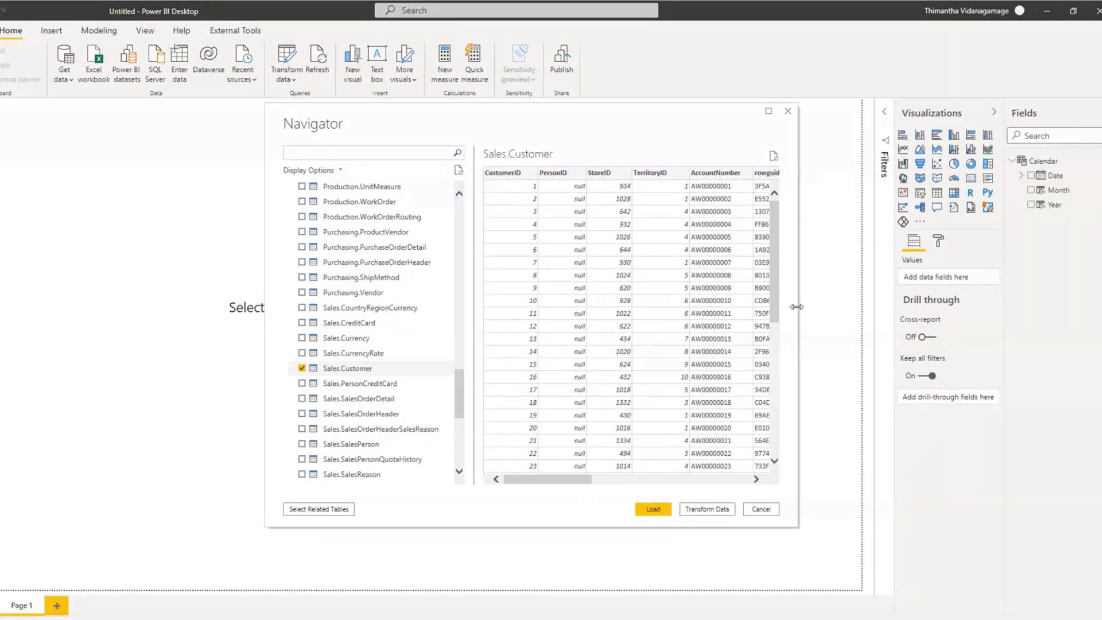
{"action": "left_click_drag", "start_coordinate": [459, 396], "coordinate": [460, 328]}
{"action": "scroll", "coordinate": [459, 324], "scroll_direction": "up", "scroll_amount": 5}
{"action": "scroll", "coordinate": [457, 314], "scroll_direction": "down", "scroll_amount": 14}
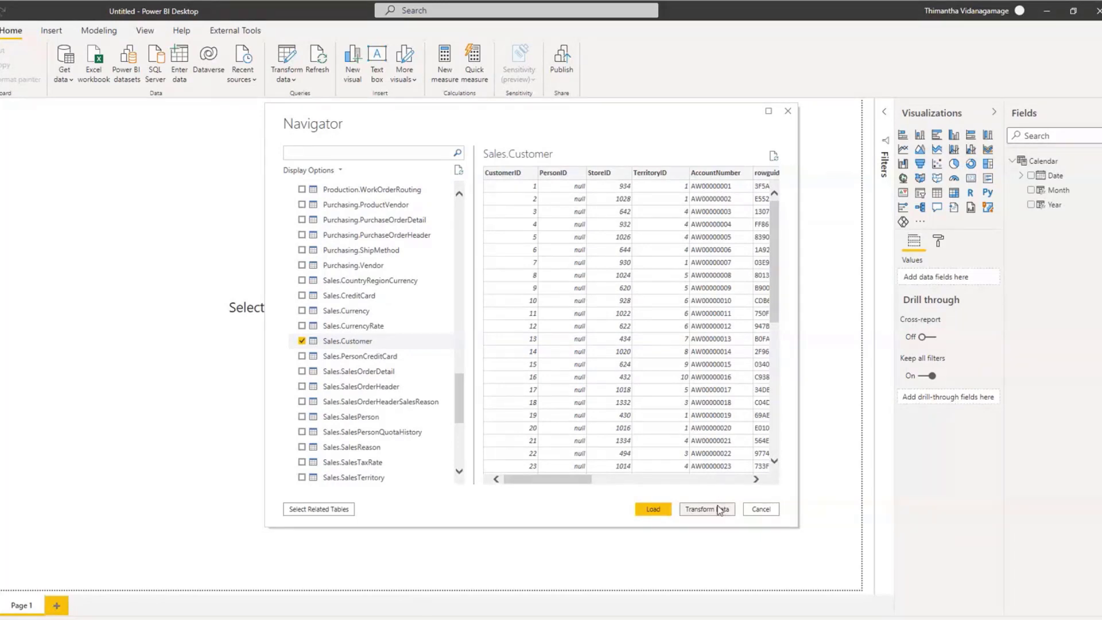
{"action": "scroll", "coordinate": [459, 374], "scroll_direction": "up", "scroll_amount": 3}
{"action": "mouse_move", "coordinate": [459, 373]}
{"action": "left_mouse_down"}
{"action": "mouse_move", "coordinate": [465, 438]}
{"action": "mouse_move", "coordinate": [471, 306]}
{"action": "mouse_move", "coordinate": [466, 375]}
{"action": "left_mouse_up"}
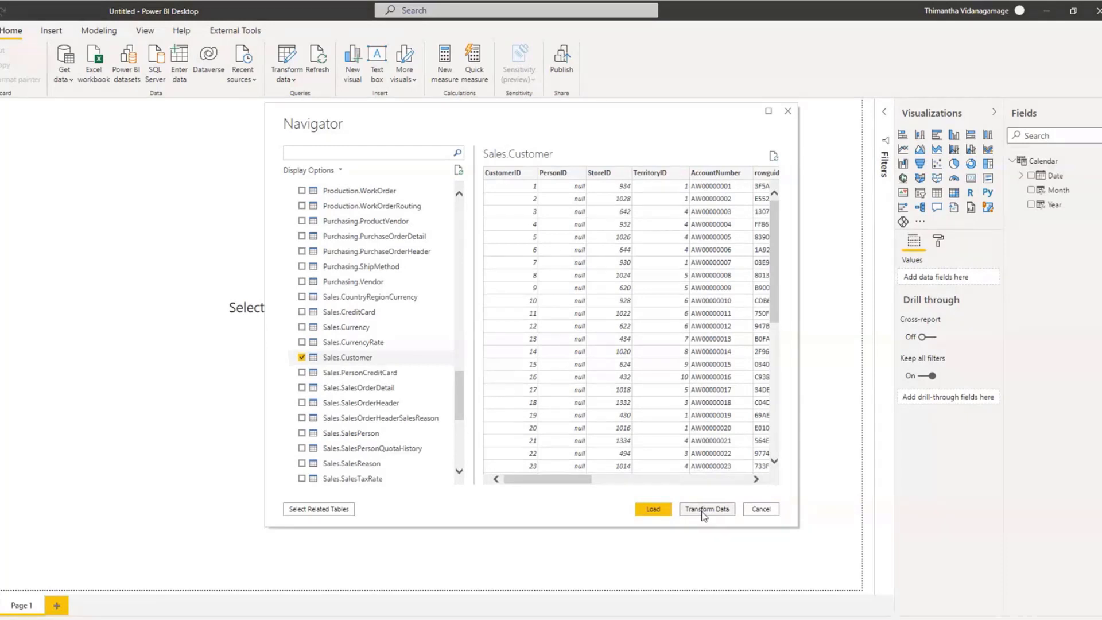
Step: Open the two selected tables for transformation in the Power Query Editor
{"action": "left_click", "coordinate": [700, 510]}
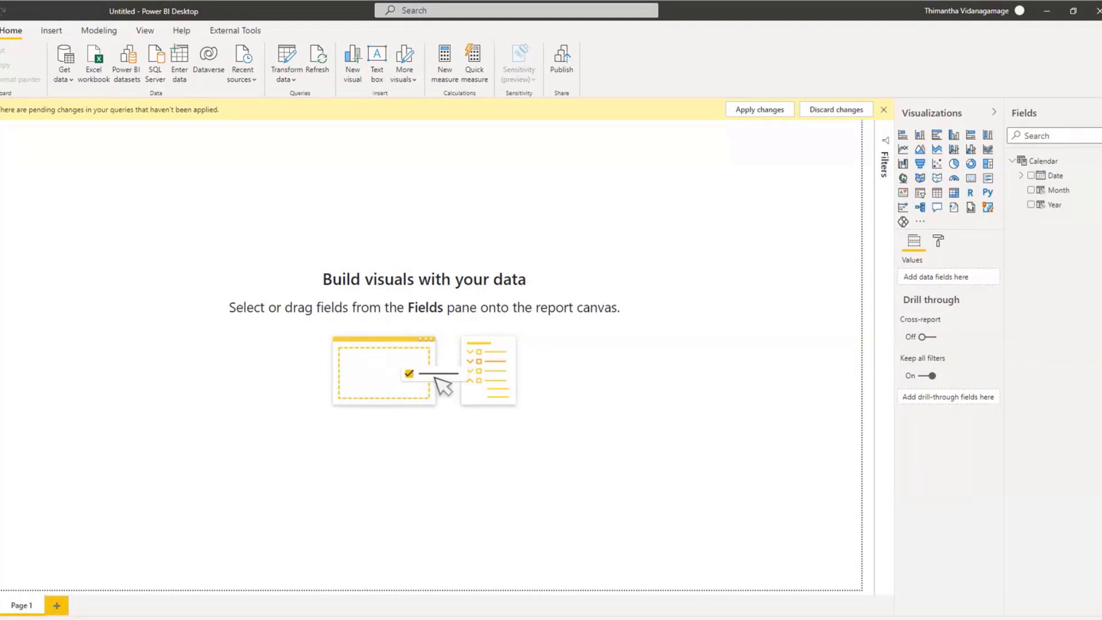
{"action": "left_click_drag", "start_coordinate": [666, 504], "coordinate": [518, 1]}
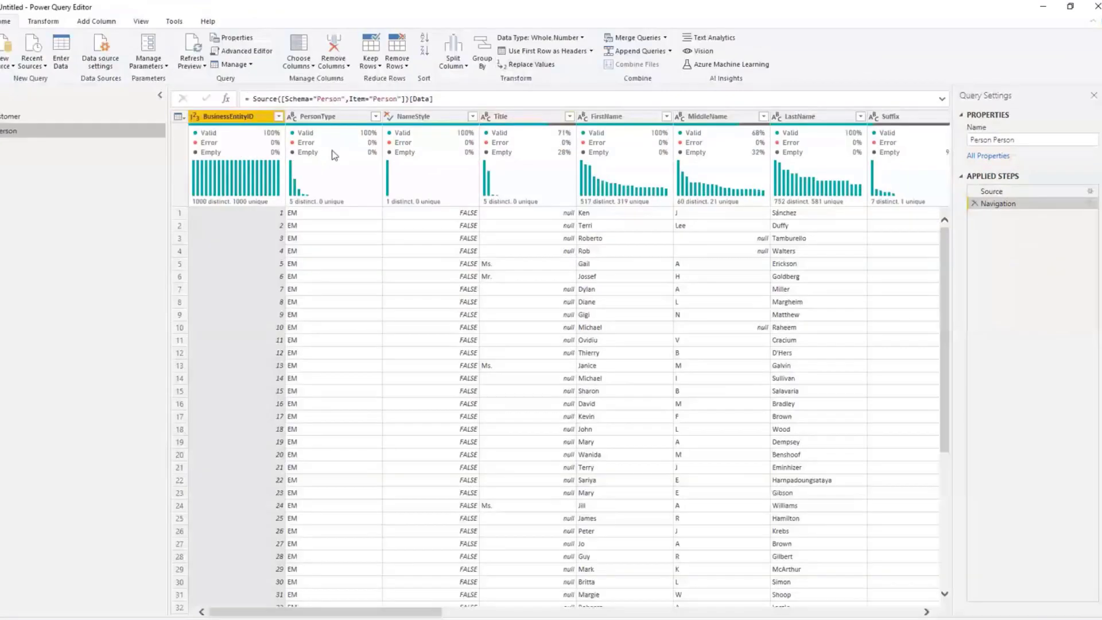
{"action": "mouse_move", "coordinate": [319, 138]}
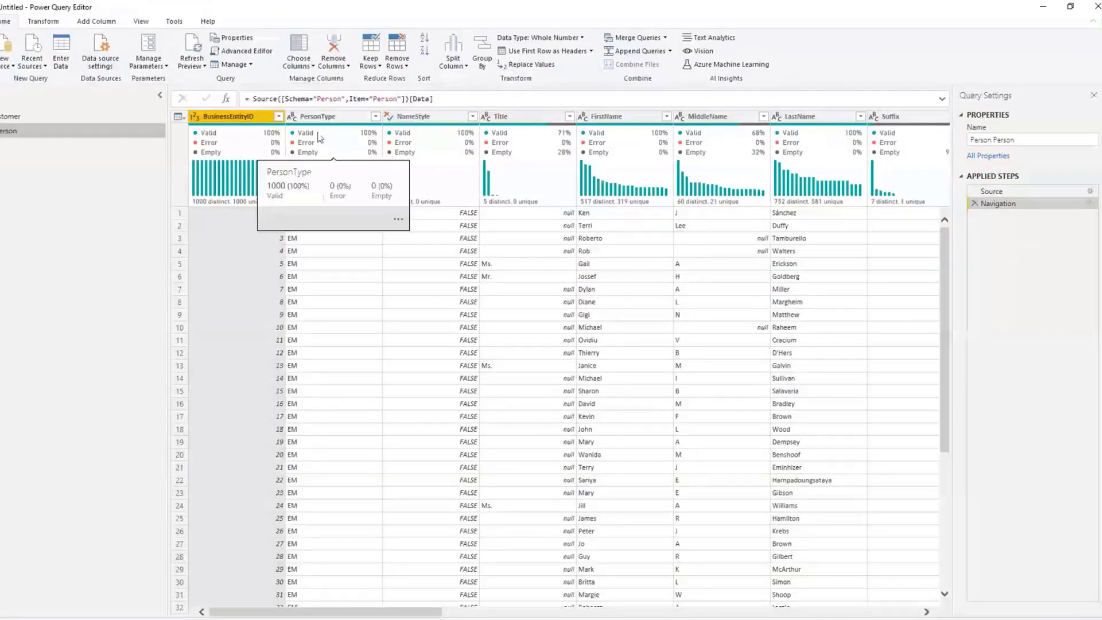
Step: Rename the Sales Customer query as Customer
{"action": "left_click", "coordinate": [58, 118]}
{"action": "left_click", "coordinate": [990, 140]}
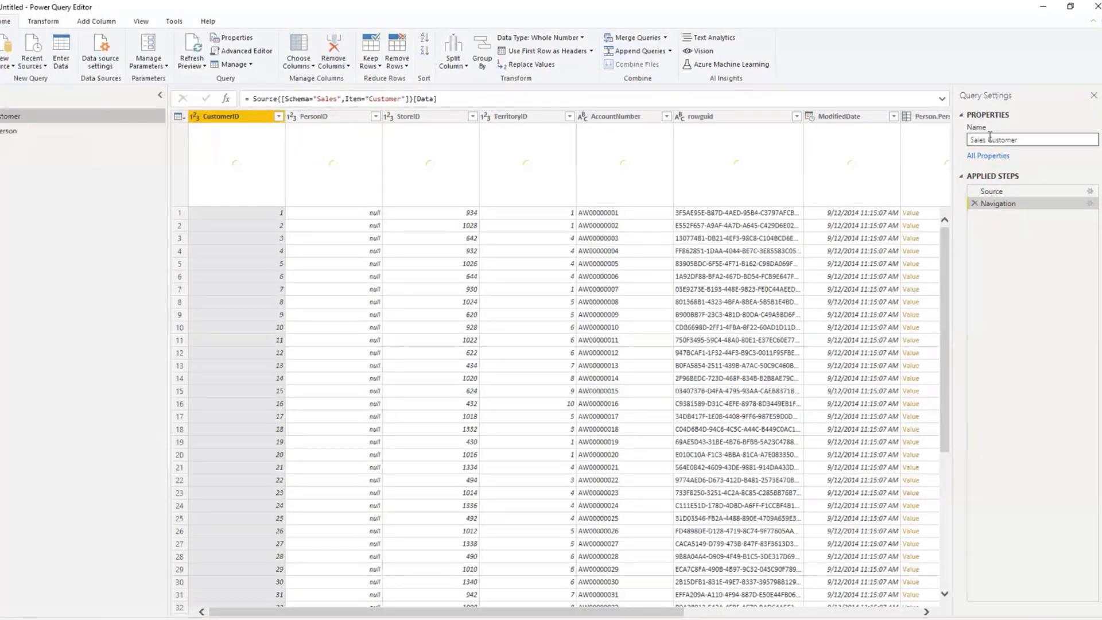
{"action": "left_click_drag", "start_coordinate": [990, 139], "coordinate": [891, 148]}
{"action": "key", "text": "BackSpace"}
Step: Rename the Person Person query as Person
{"action": "left_click", "coordinate": [12, 131]}
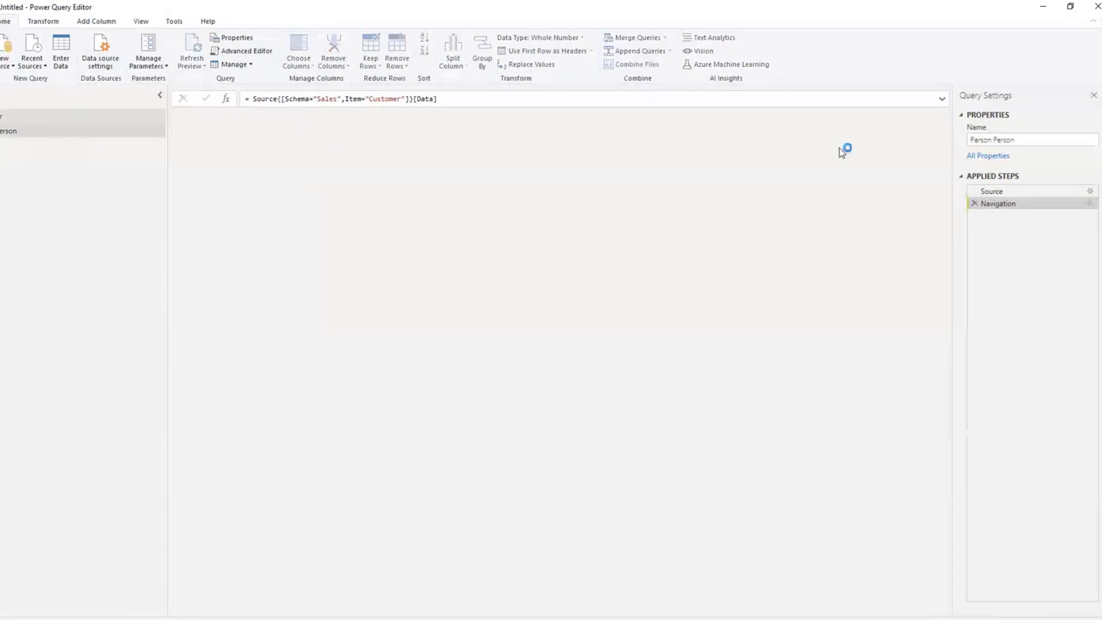
{"action": "left_click", "coordinate": [993, 140]}
{"action": "key", "text": "BackSpace"}
{"action": "key", "text": "BackSpace"}
{"action": "key", "text": "BackSpace"}
{"action": "key", "text": "BackSpace"}
{"action": "key", "text": "BackSpace"}
{"action": "key", "text": "BackSpace"}
{"action": "key", "text": "BackSpace"}
{"action": "key", "text": "Return"}
Step: Compare the columns of the Customer and Person queries and check the available Merge Queries options
{"action": "left_click", "coordinate": [21, 118]}
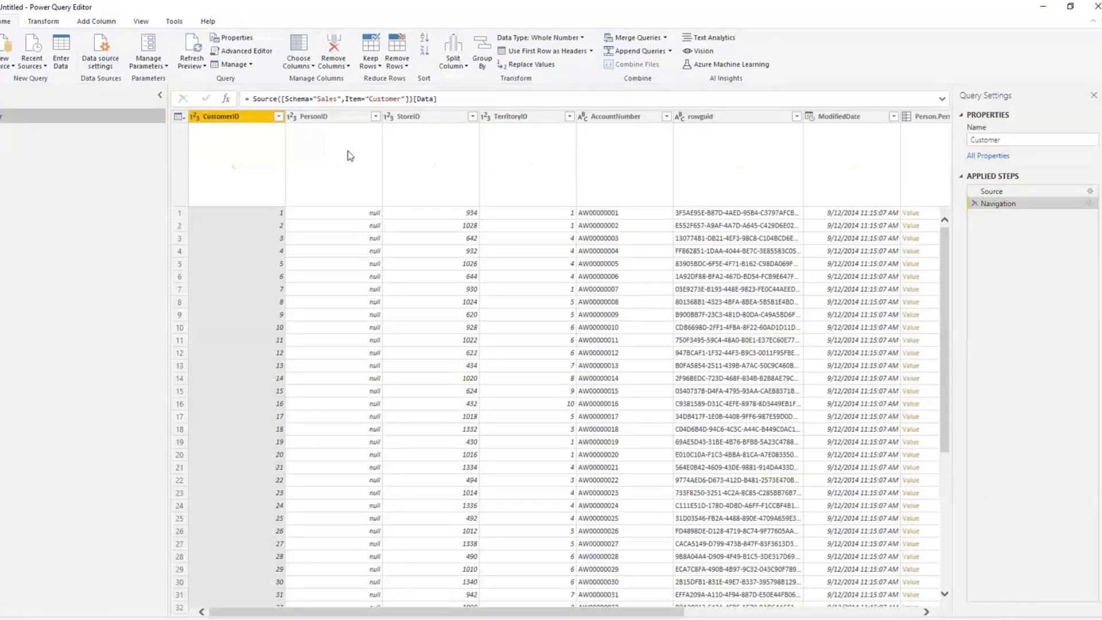
{"action": "left_click_drag", "start_coordinate": [493, 612], "coordinate": [448, 568]}
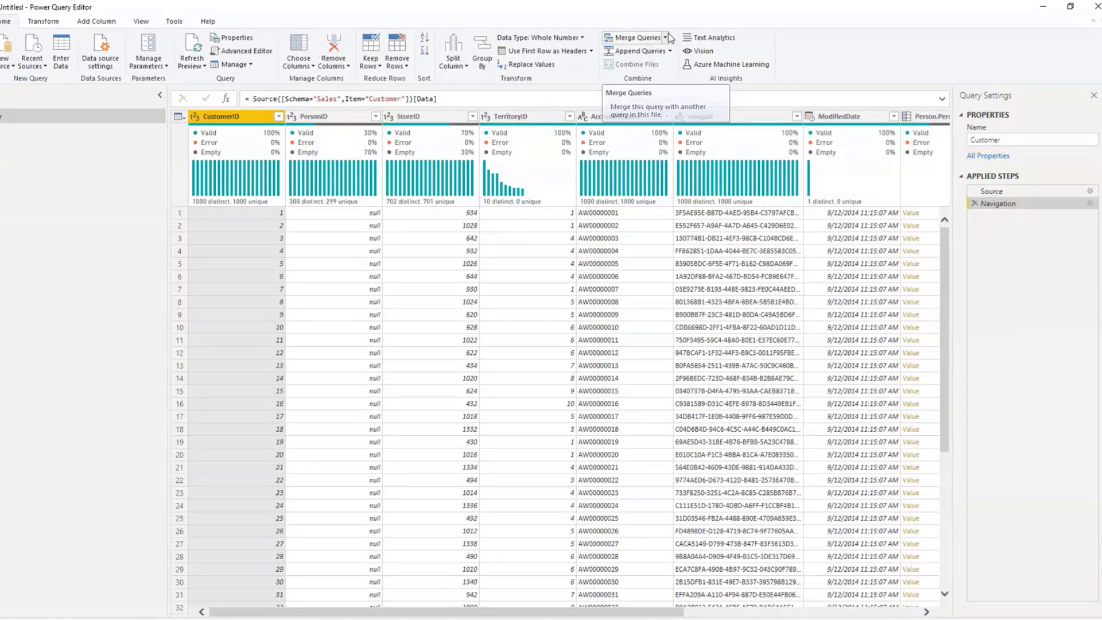
{"action": "left_click", "coordinate": [774, 5]}
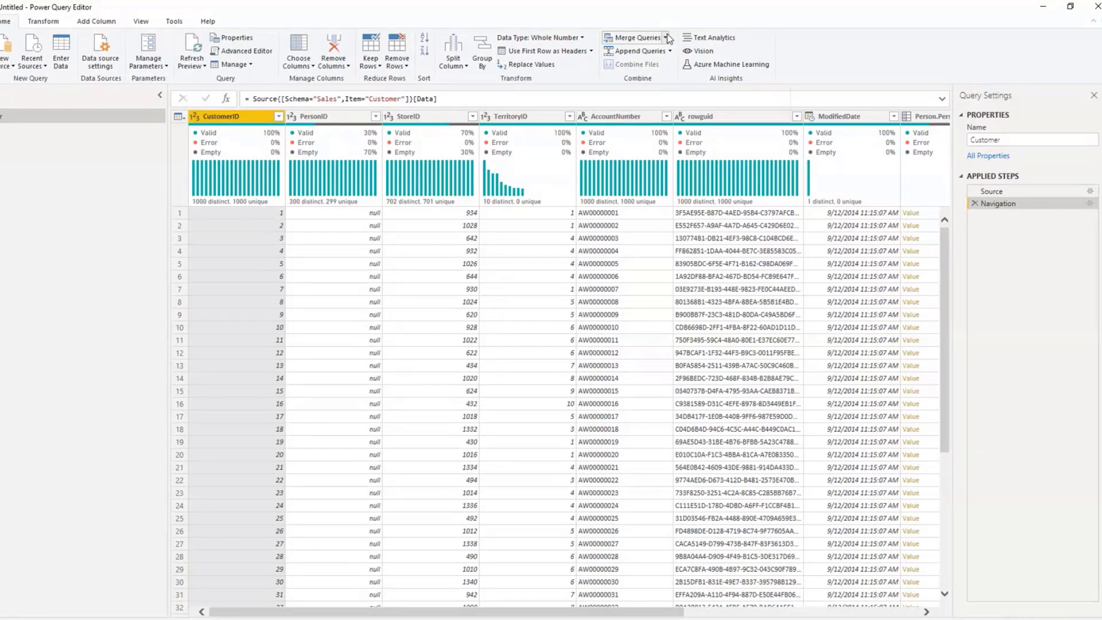
{"action": "left_click", "coordinate": [666, 38]}
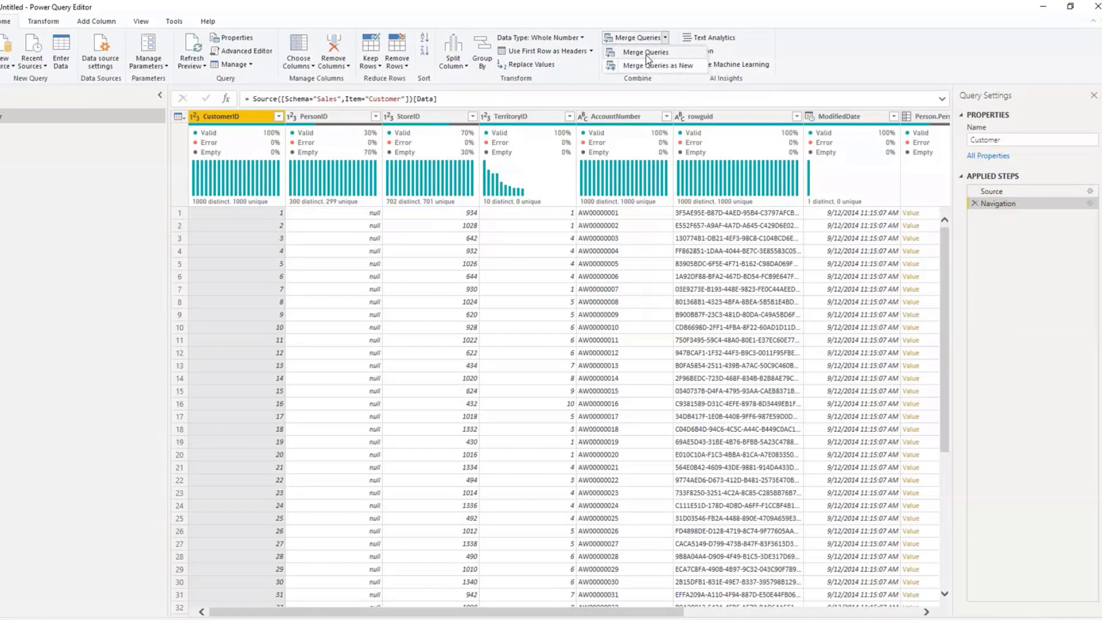
{"action": "left_click", "coordinate": [3, 131]}
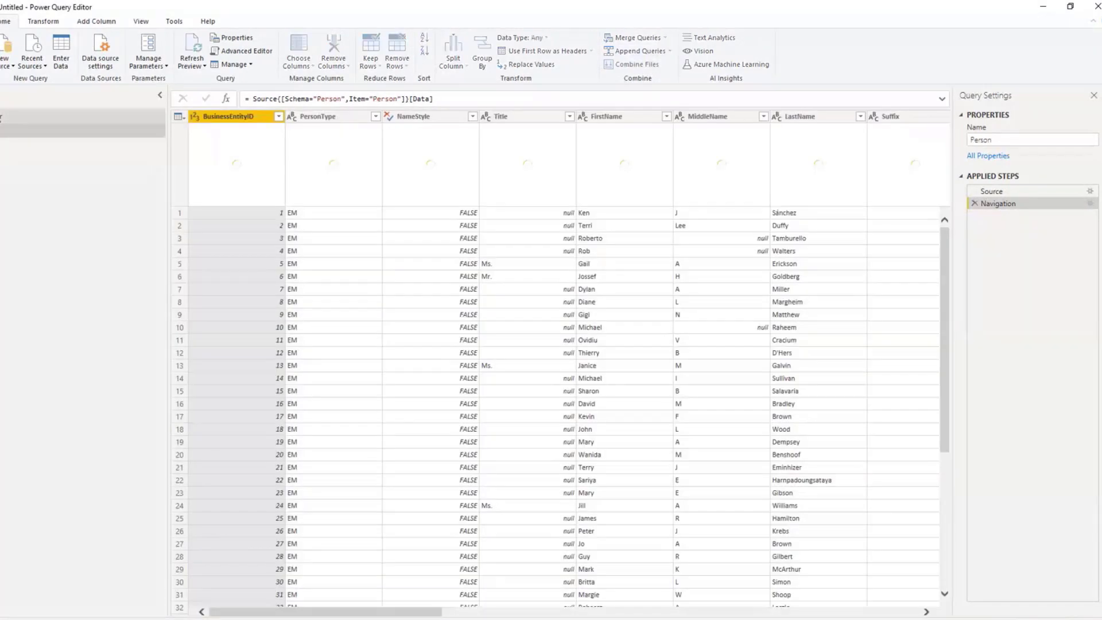
{"action": "left_click", "coordinate": [1, 118]}
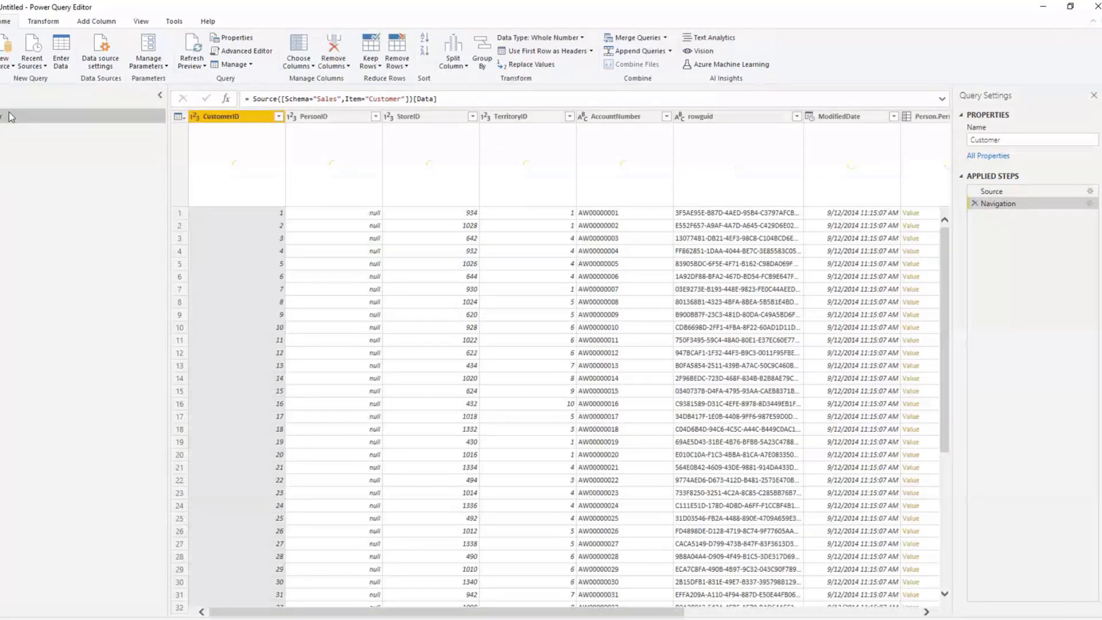
{"action": "left_click", "coordinate": [13, 130]}
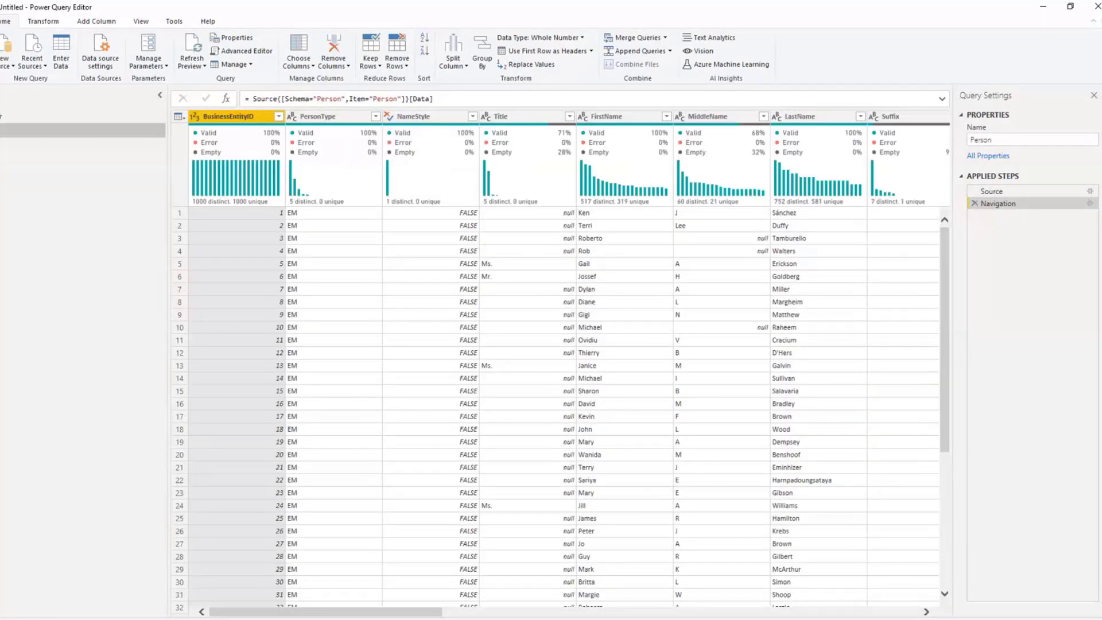
{"action": "left_click", "coordinate": [45, 133]}
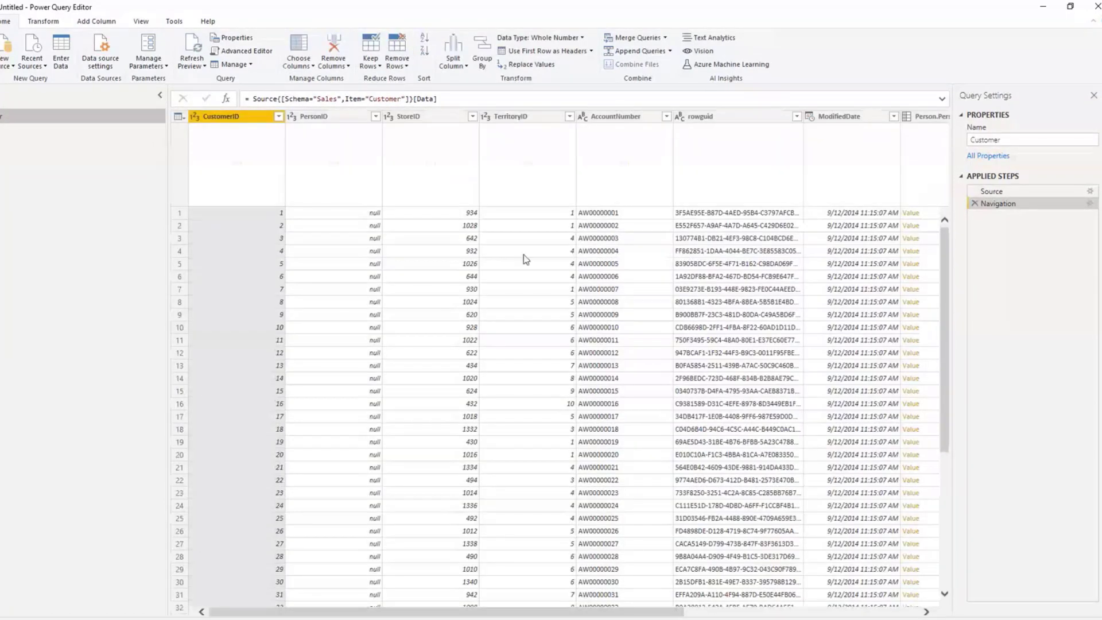
{"action": "left_click", "coordinate": [8, 133]}
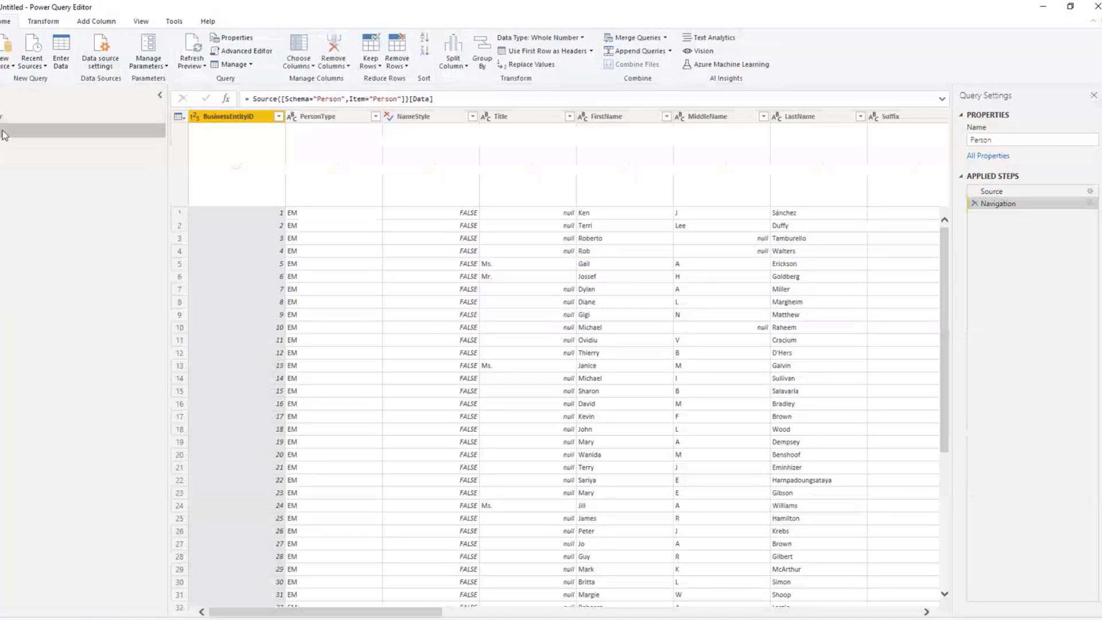
Step: Merge the Person query into Customer with a Left Outer join, matching PersonID to BusinessEntityID
{"action": "left_click", "coordinate": [5, 132]}
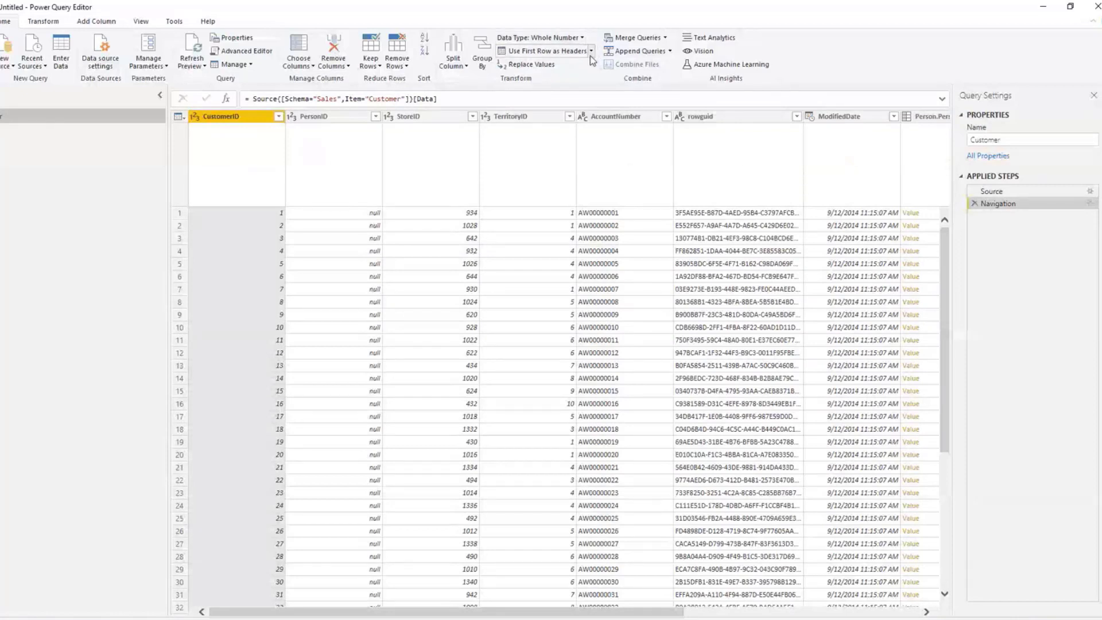
{"action": "left_click", "coordinate": [665, 37]}
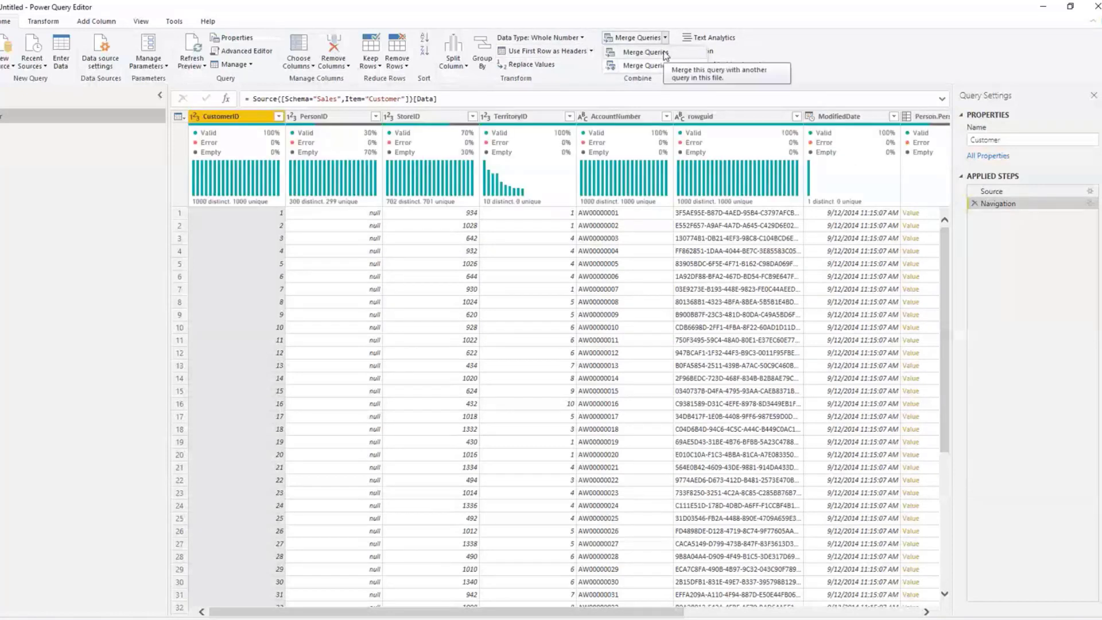
{"action": "left_click", "coordinate": [664, 53]}
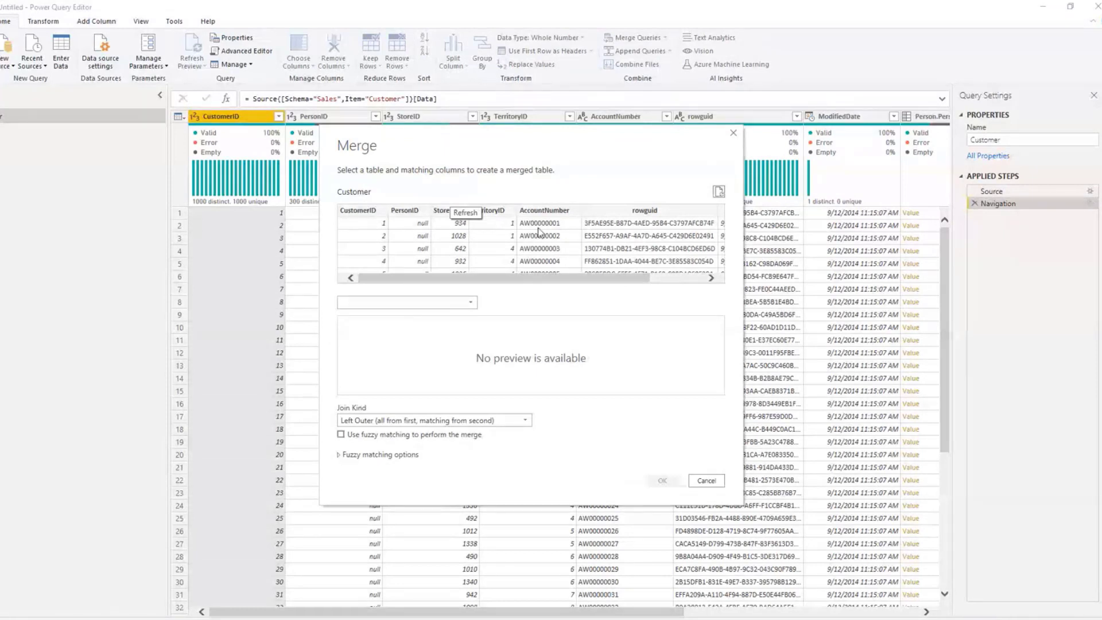
{"action": "left_click", "coordinate": [451, 302]}
{"action": "left_click", "coordinate": [429, 328]}
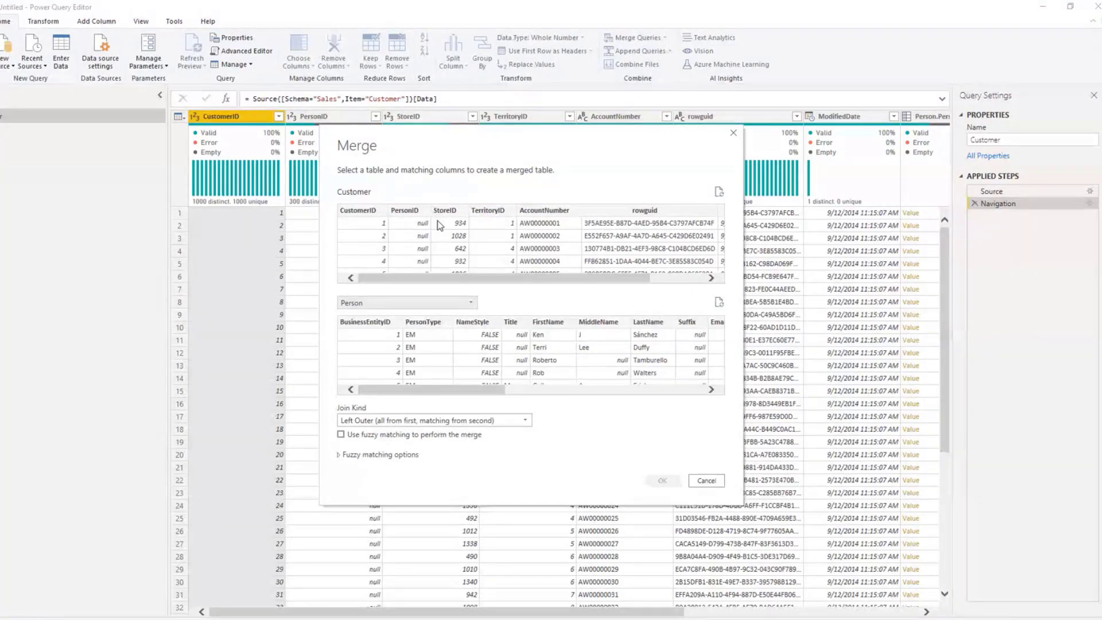
{"action": "left_click", "coordinate": [405, 224]}
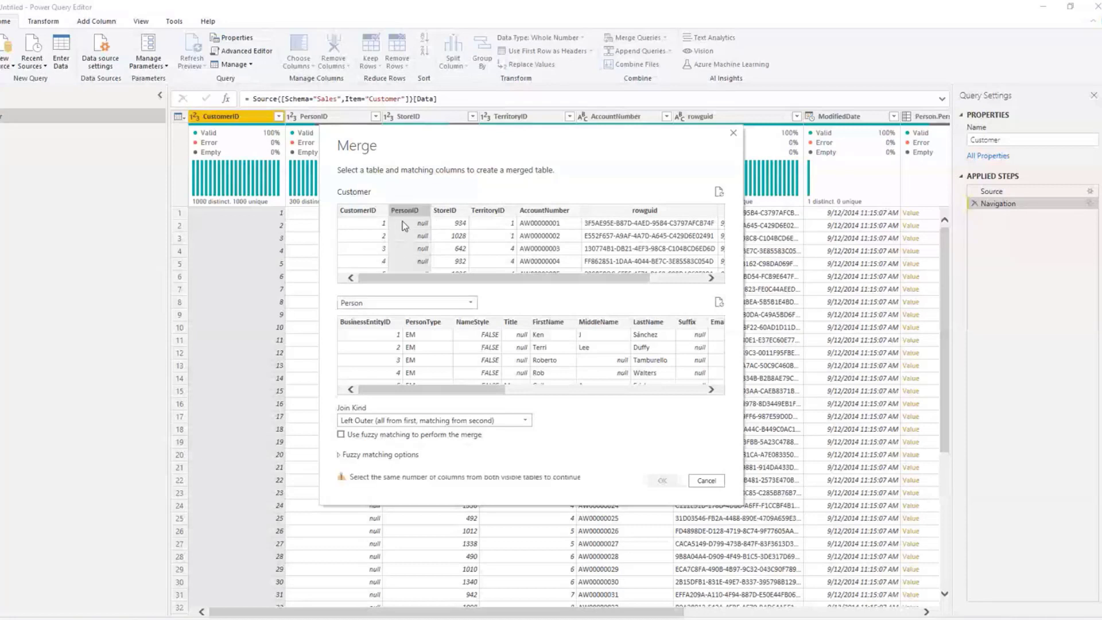
{"action": "left_click", "coordinate": [395, 373]}
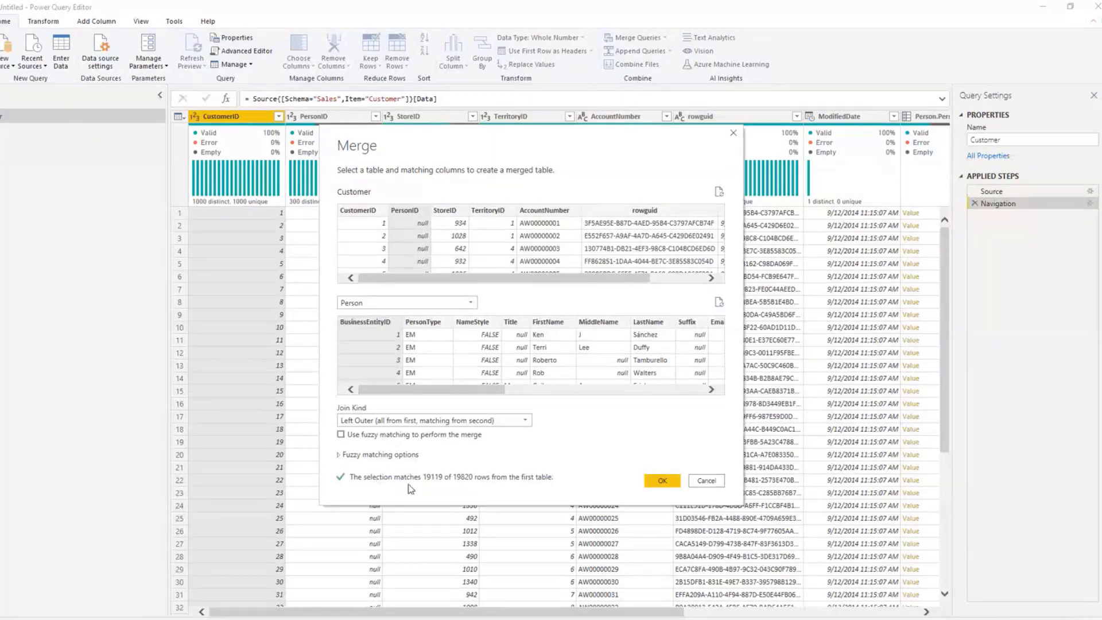
{"action": "left_click", "coordinate": [661, 482]}
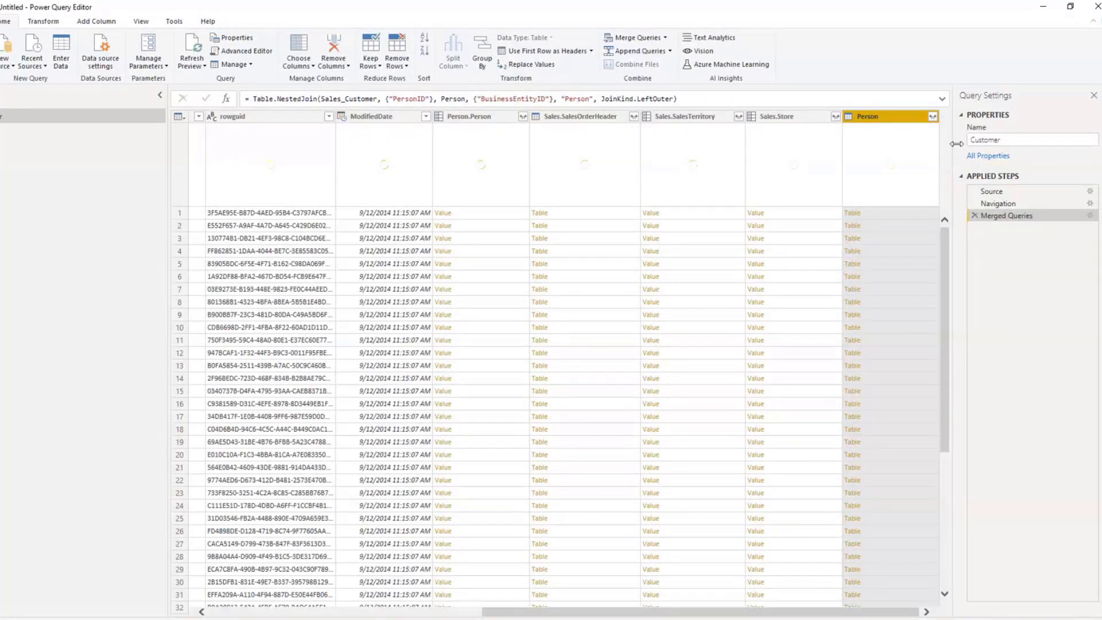
Step: Examine which fields of the merged Person column can be expanded into the Customer query
{"action": "left_click", "coordinate": [932, 117]}
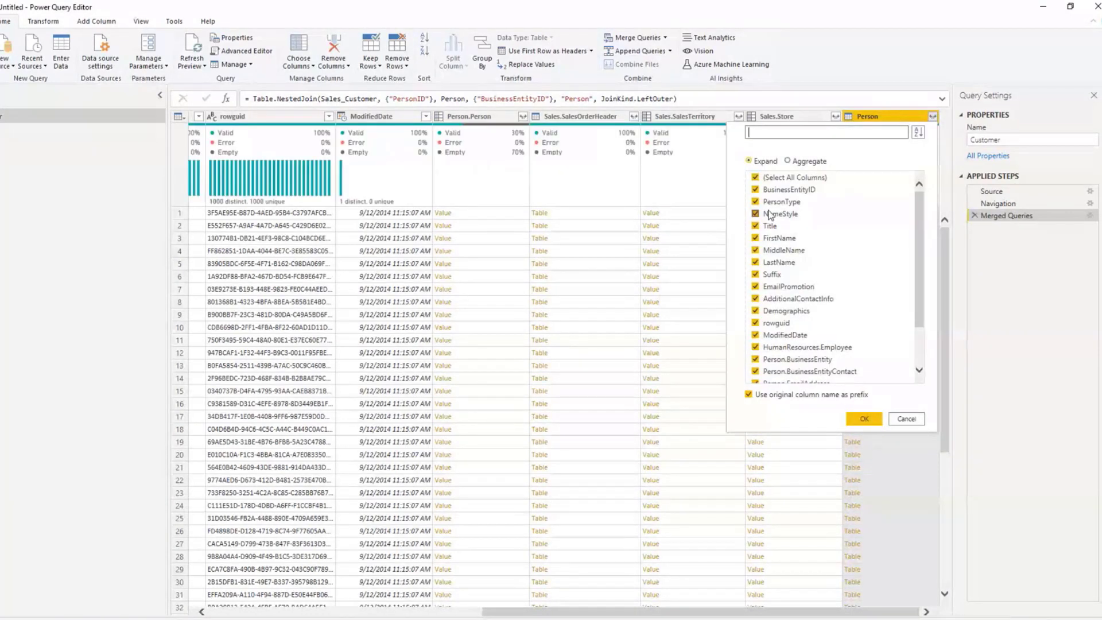
{"action": "left_click", "coordinate": [933, 118]}
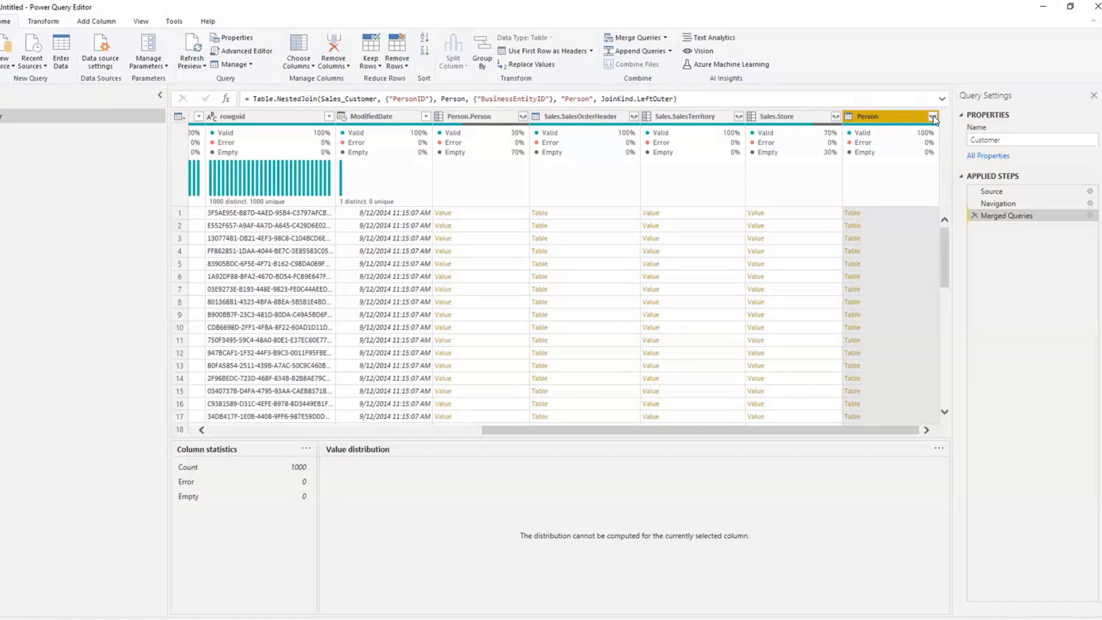
{"action": "left_click", "coordinate": [933, 116]}
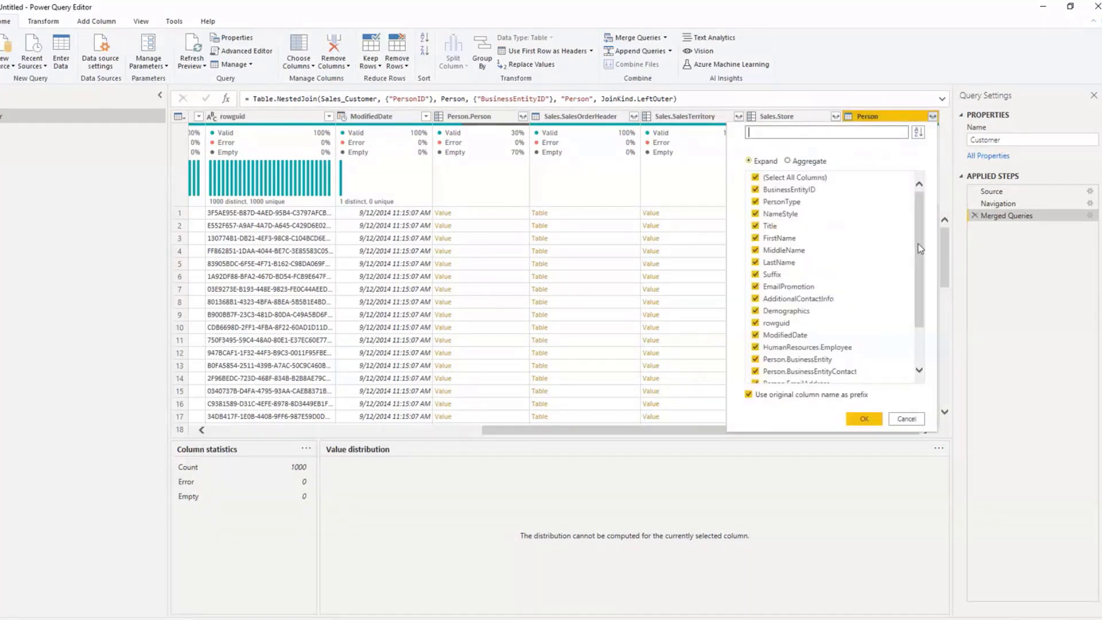
{"action": "left_click", "coordinate": [894, 121]}
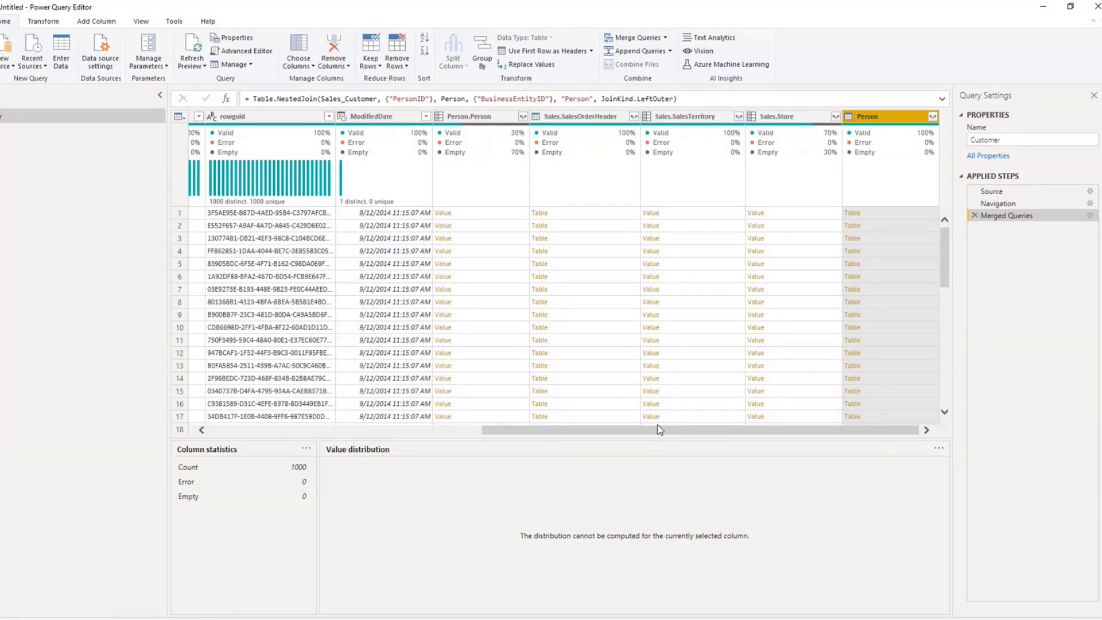
{"action": "left_click_drag", "start_coordinate": [656, 429], "coordinate": [729, 432]}
{"action": "left_click", "coordinate": [933, 117]}
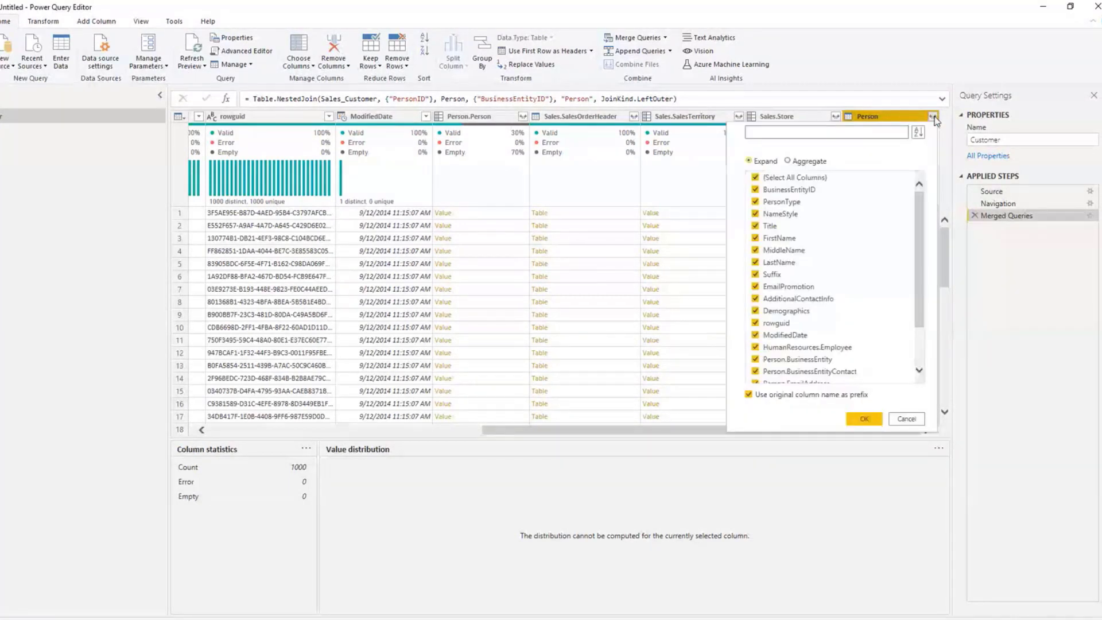
{"action": "left_click", "coordinate": [887, 110]}
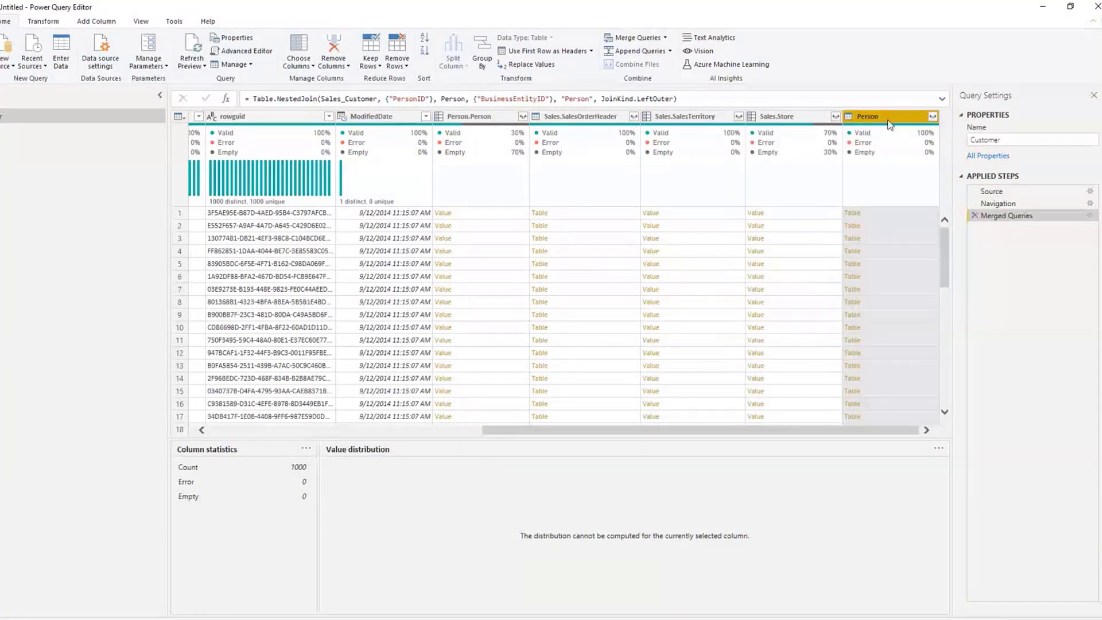
{"action": "left_click", "coordinate": [933, 117]}
{"action": "left_click", "coordinate": [932, 117]}
Step: Expand the merged Person column to only FirstName and LastName, keeping the original column name as prefix
{"action": "left_click", "coordinate": [933, 118]}
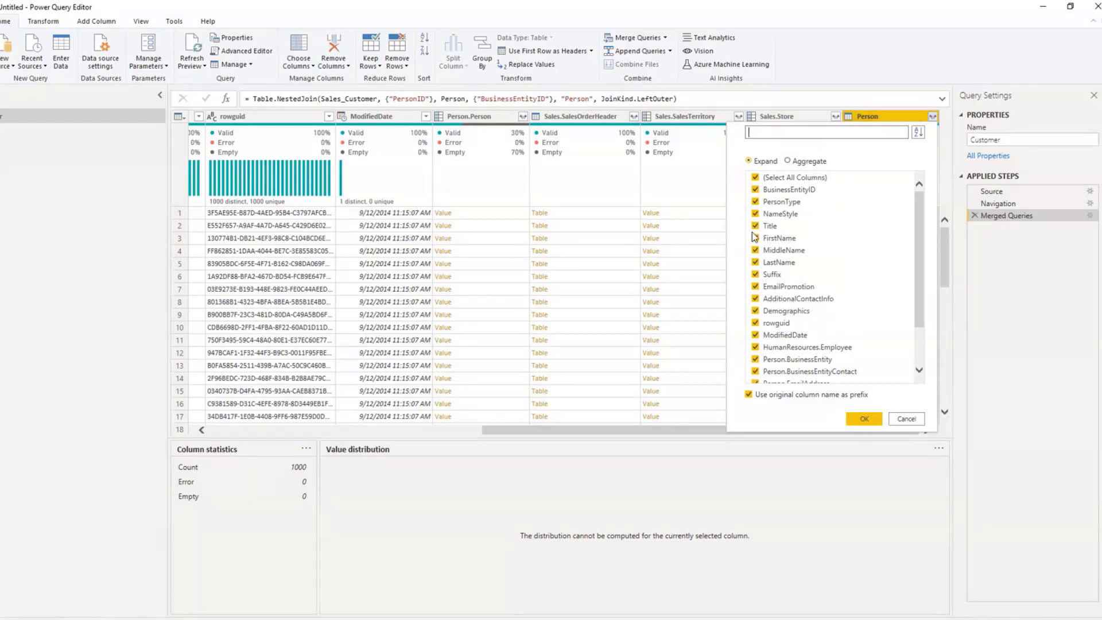
{"action": "left_click", "coordinate": [755, 178]}
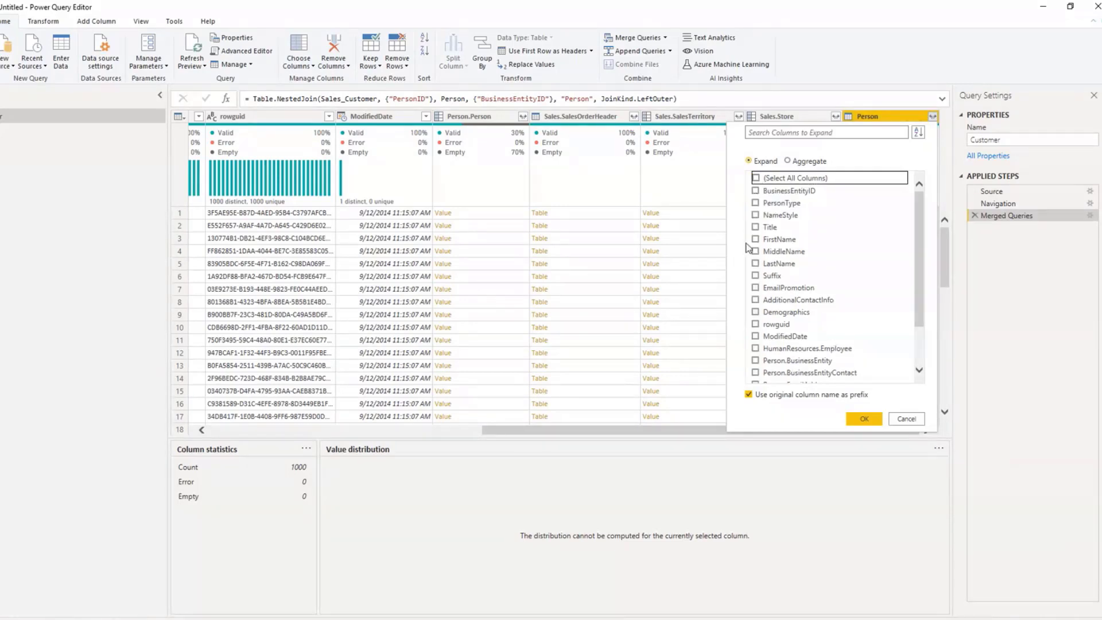
{"action": "left_click", "coordinate": [755, 238]}
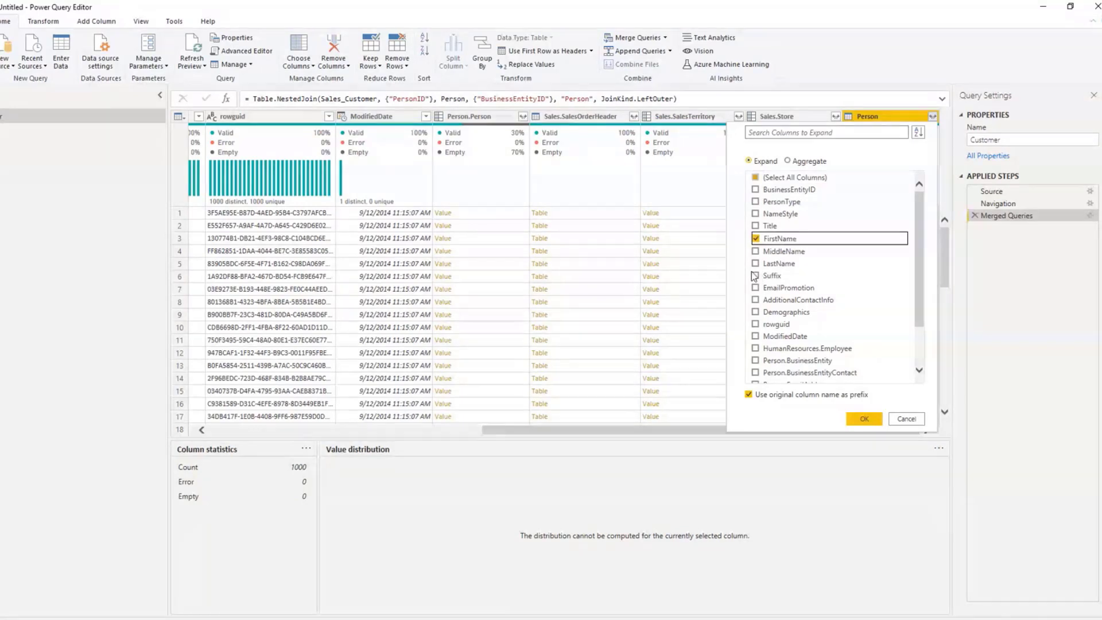
{"action": "left_click", "coordinate": [755, 264]}
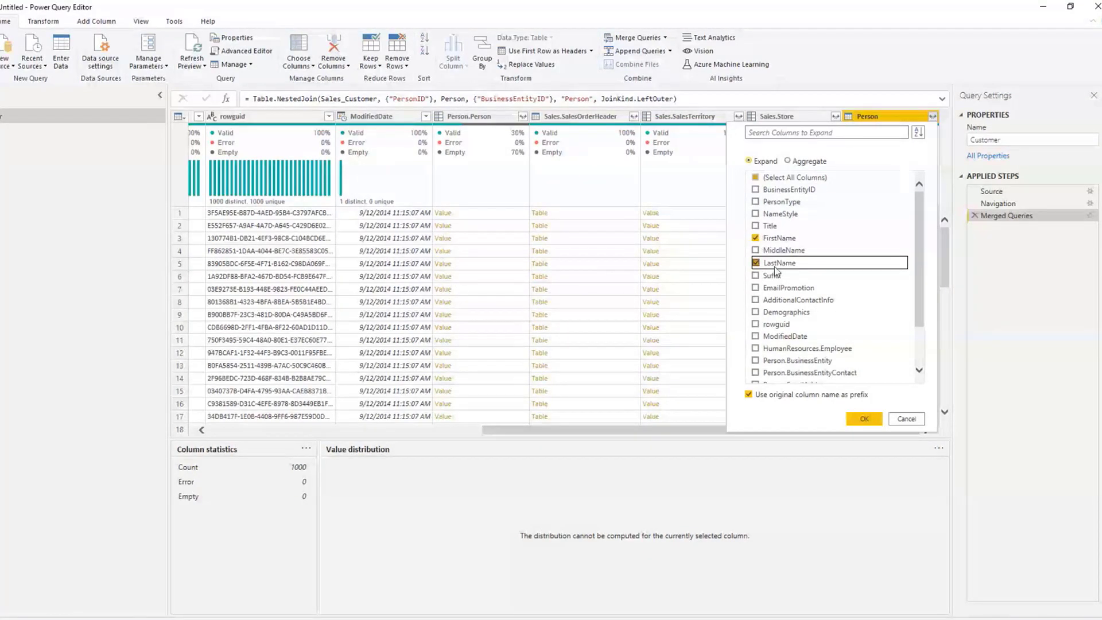
{"action": "left_click", "coordinate": [863, 419]}
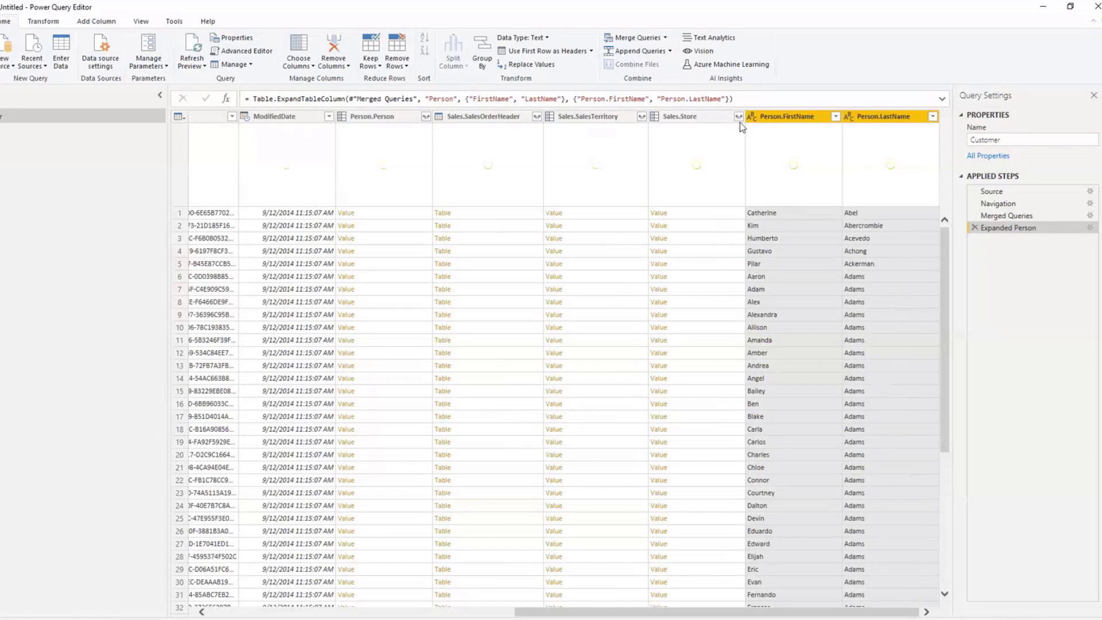
Step: Remove all columns from PersonID through Sales.Store from the Customer query, keeping CustomerID and the two expanded name columns
{"action": "left_click_drag", "start_coordinate": [785, 614], "coordinate": [346, 591]}
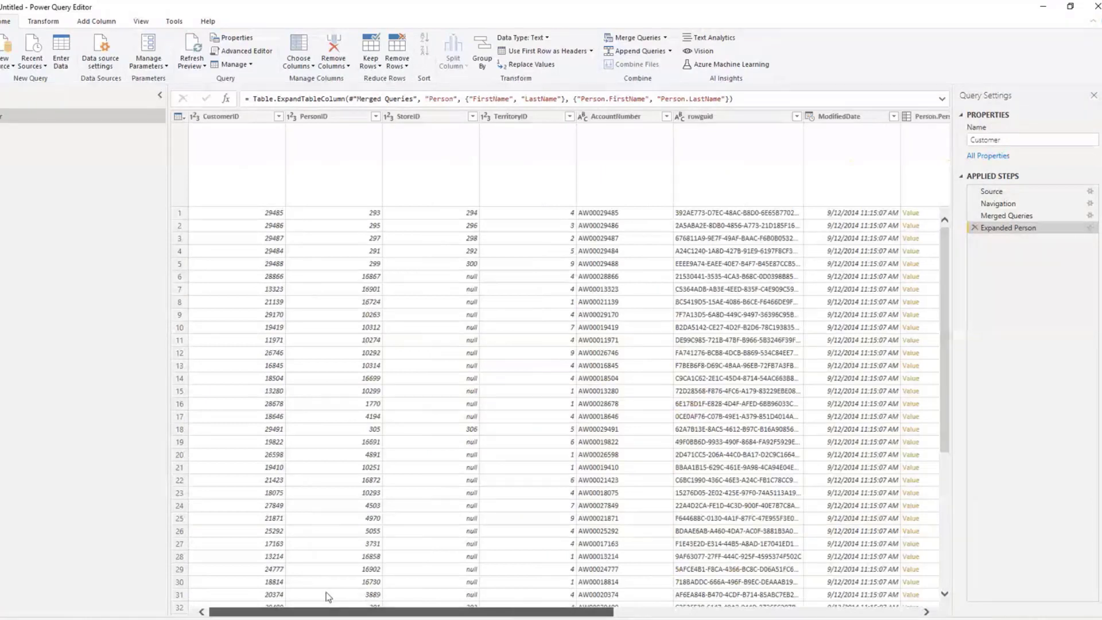
{"action": "left_click", "coordinate": [314, 116]}
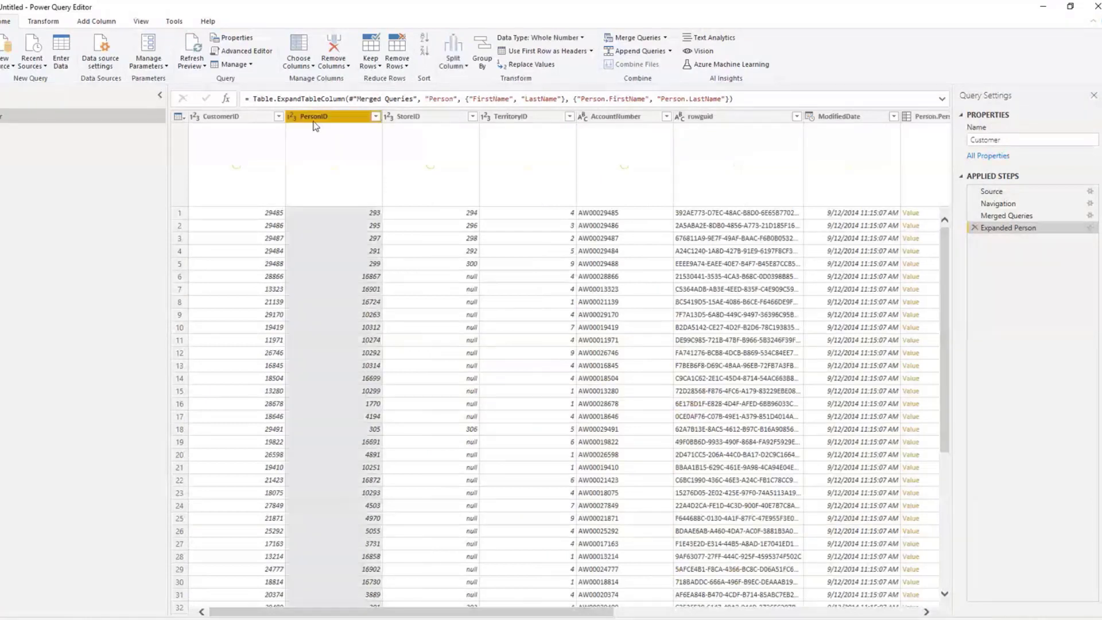
{"action": "left_click", "coordinate": [426, 117], "text": "ctrl"}
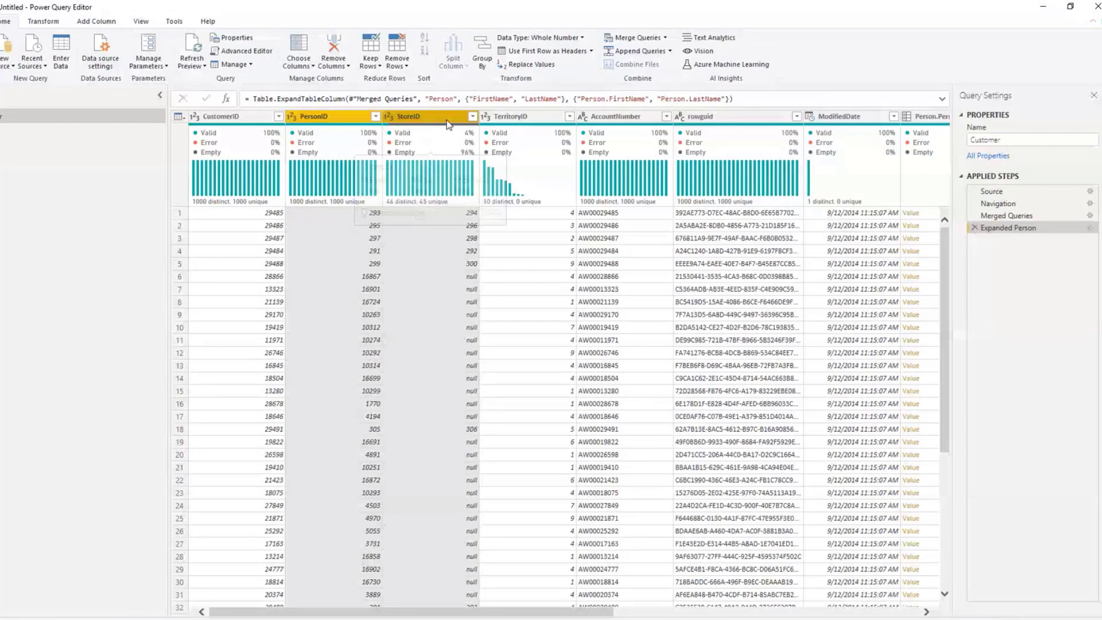
{"action": "left_click", "coordinate": [519, 117], "text": "ctrl"}
{"action": "left_click", "coordinate": [605, 118], "text": "ctrl"}
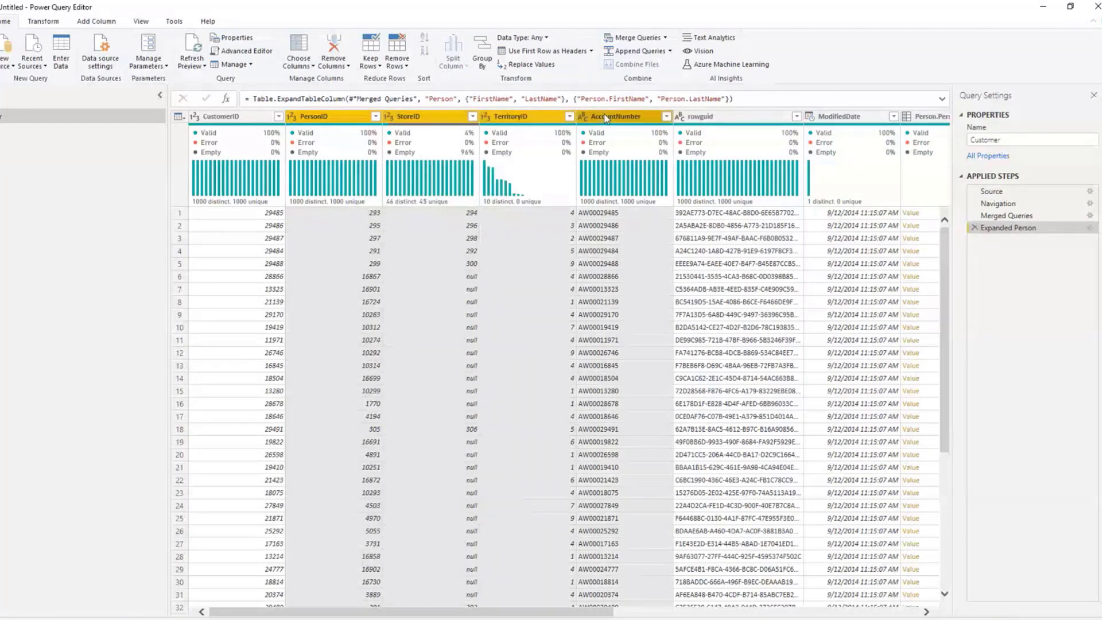
{"action": "left_click", "coordinate": [701, 116], "text": "ctrl"}
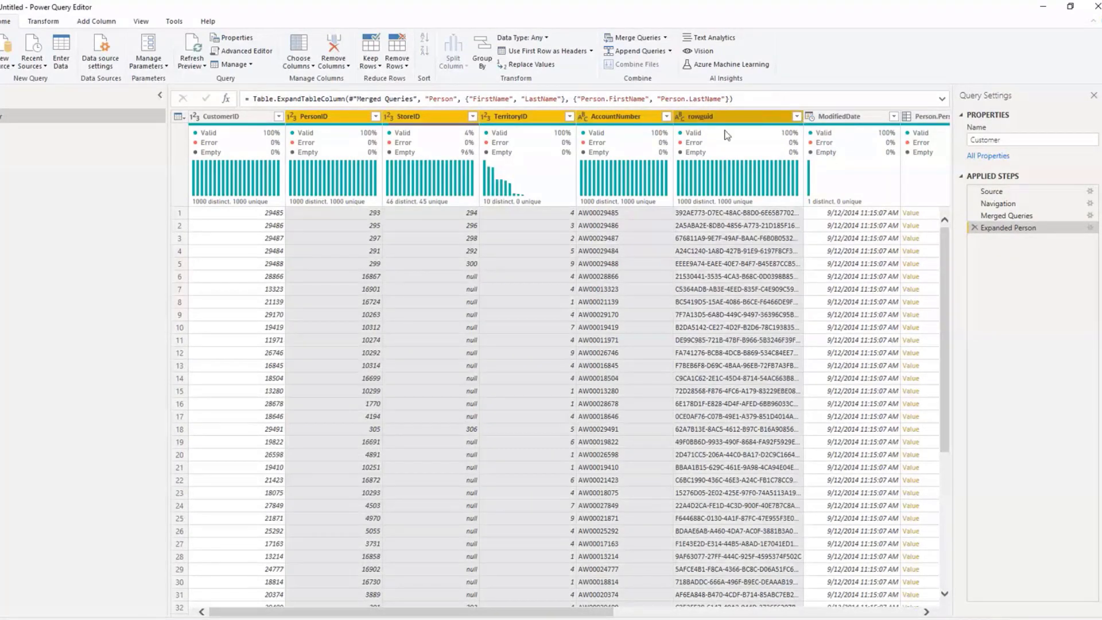
{"action": "left_click", "coordinate": [839, 117], "text": "ctrl"}
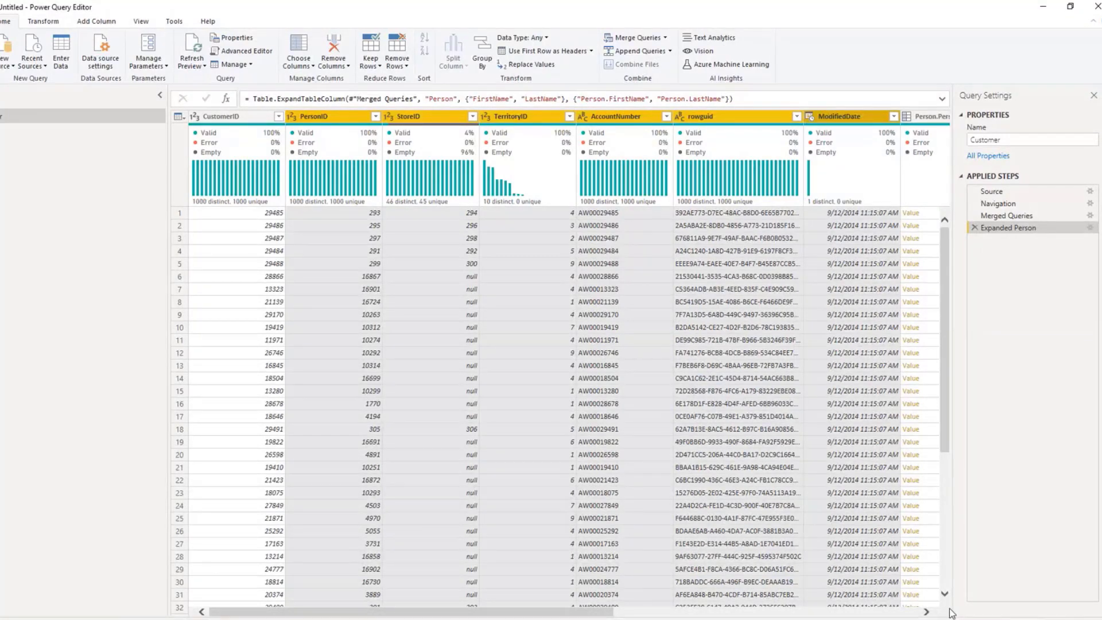
{"action": "left_click", "coordinate": [927, 612]}
{"action": "left_click", "coordinate": [927, 613]}
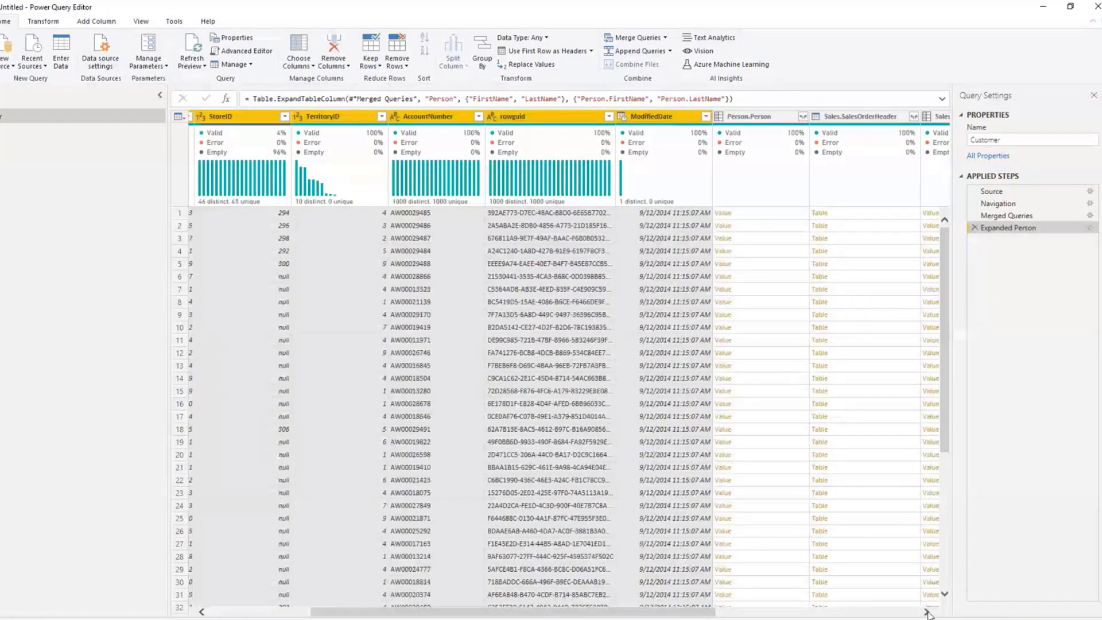
{"action": "left_click", "coordinate": [748, 116]}
{"action": "left_click", "coordinate": [858, 116], "text": "ctrl"}
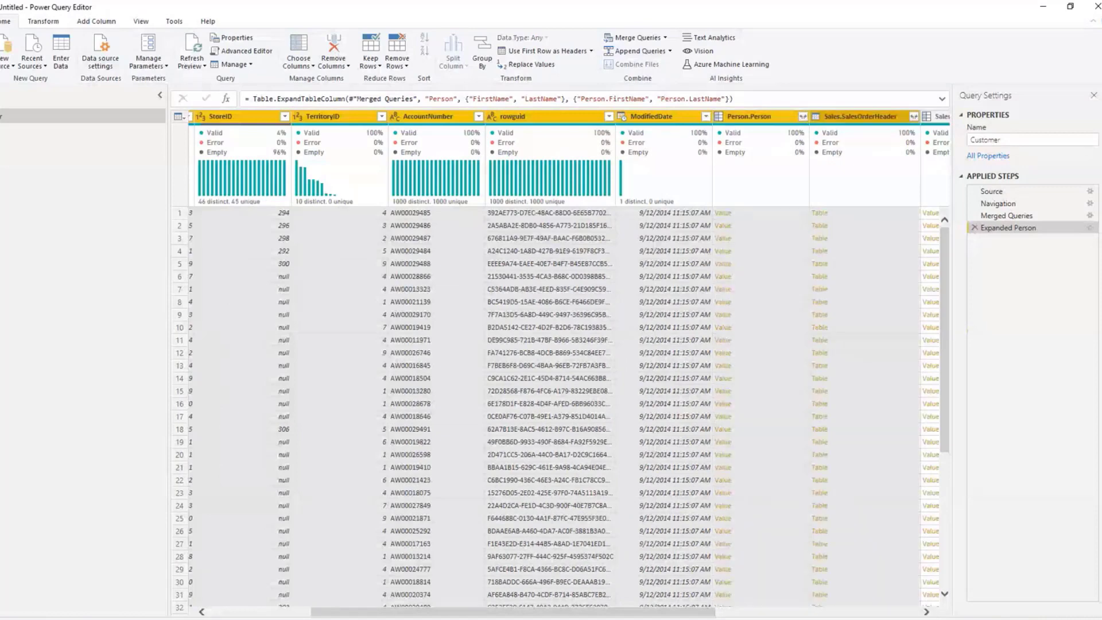
{"action": "scroll", "coordinate": [566, 367], "scroll_direction": "right", "scroll_amount": 3}
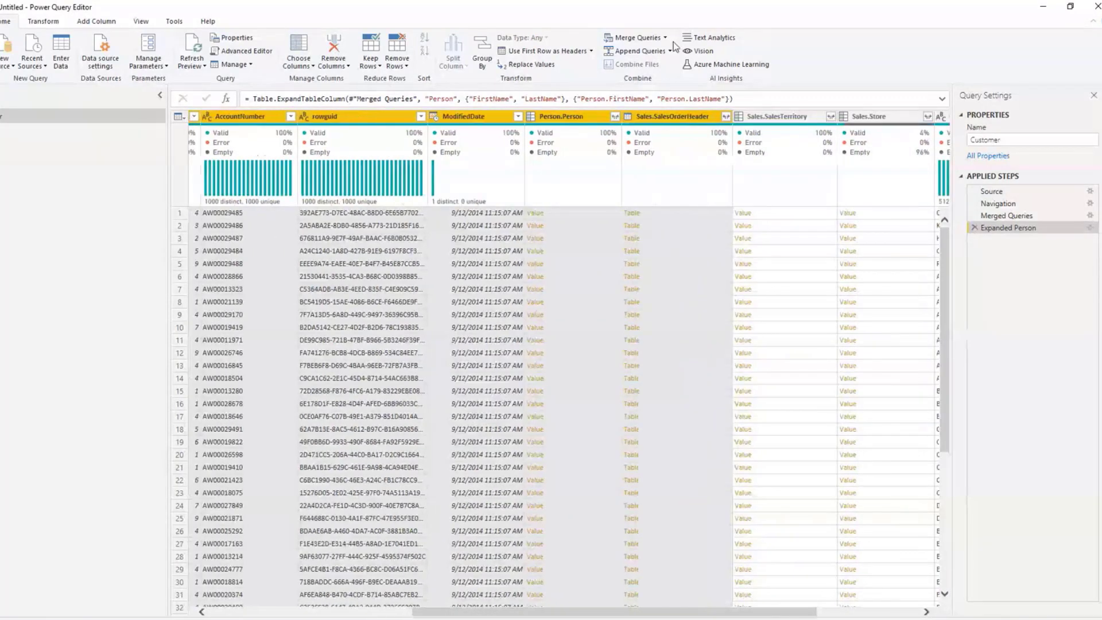
{"action": "left_click", "coordinate": [869, 117], "text": "shift"}
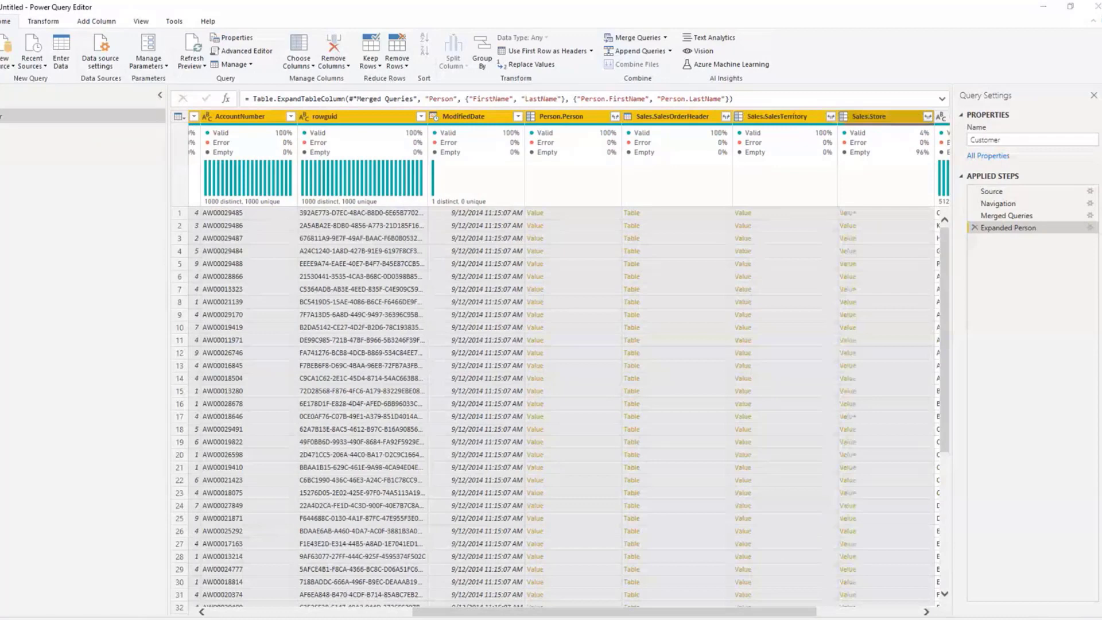
{"action": "scroll", "coordinate": [750, 157], "scroll_direction": "right", "scroll_amount": 2}
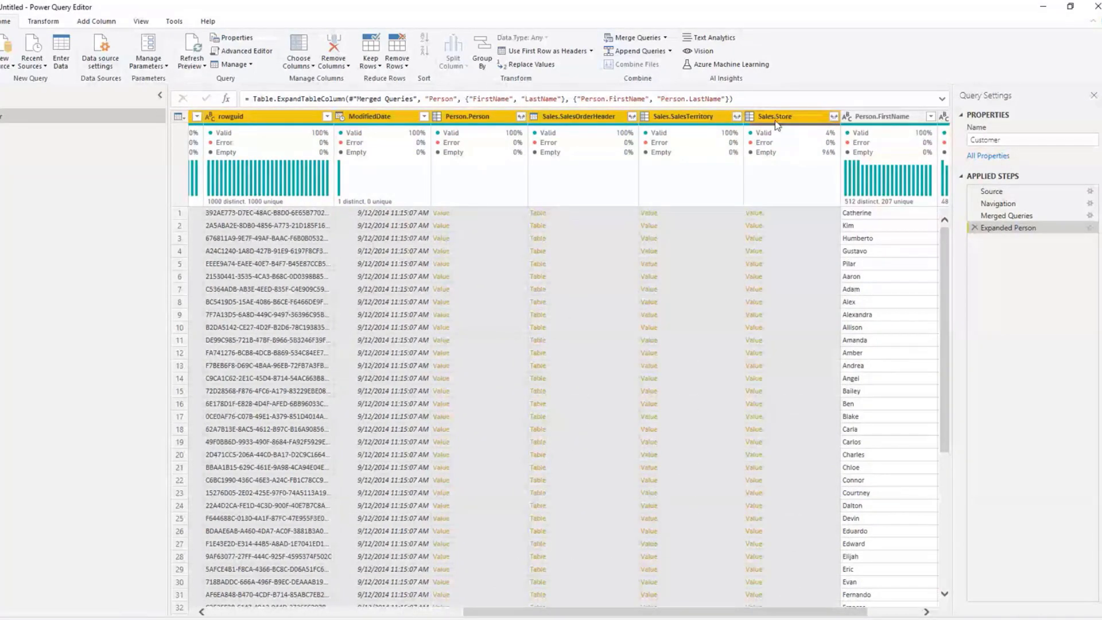
{"action": "right_click", "coordinate": [771, 117]}
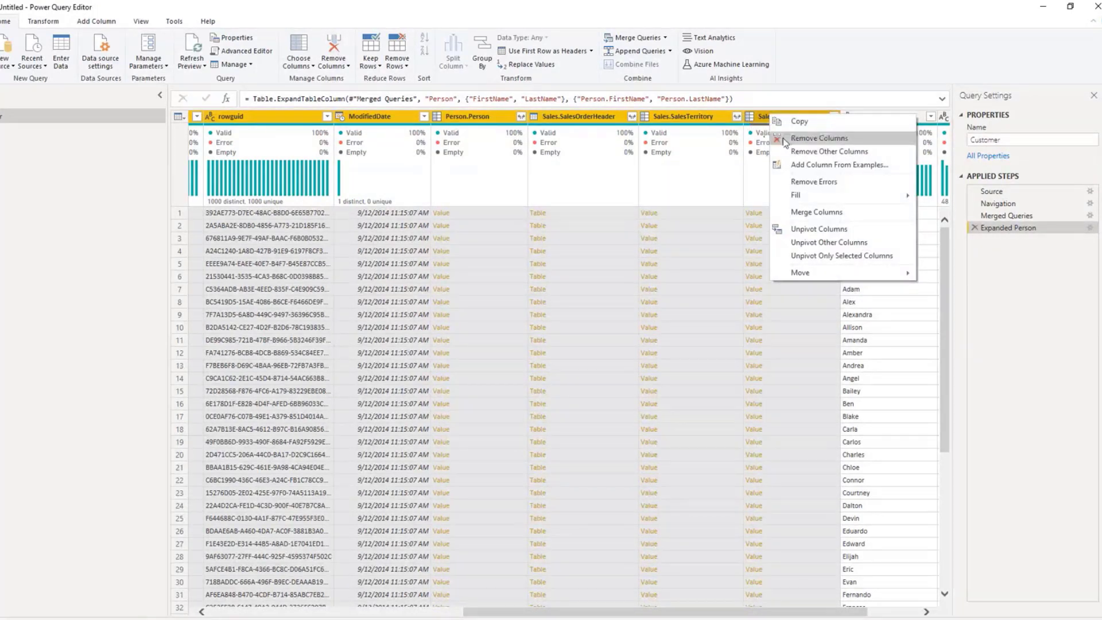
{"action": "left_click", "coordinate": [804, 139]}
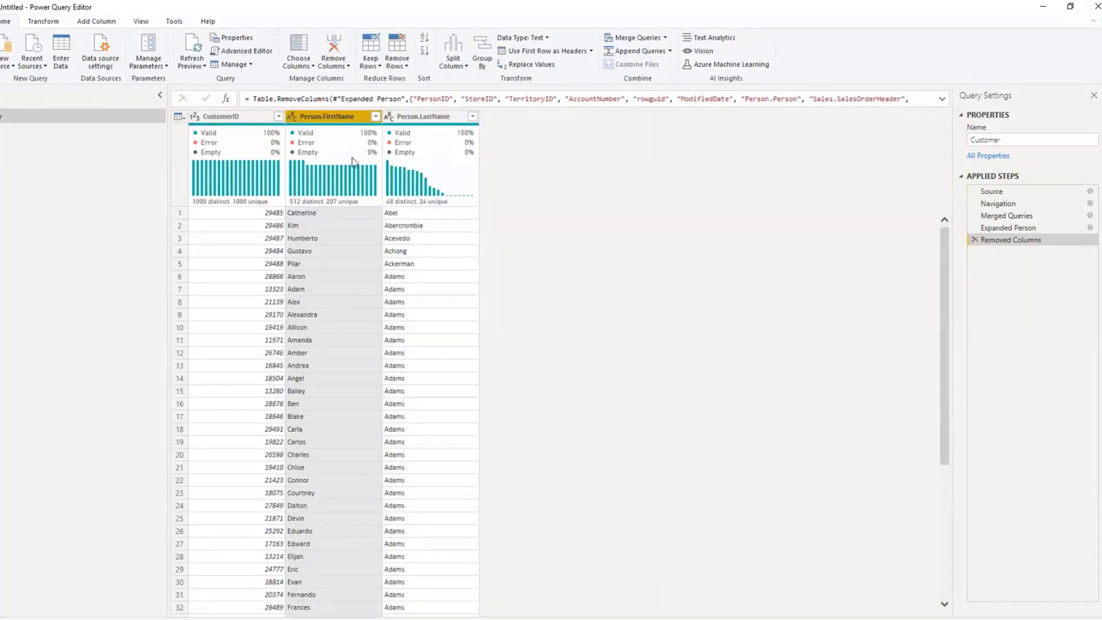
Step: Rename the Person.FirstName column as Customer First Name
{"action": "right_click", "coordinate": [319, 116]}
{"action": "left_click", "coordinate": [339, 364]}
{"action": "type", "text": "Cust"}
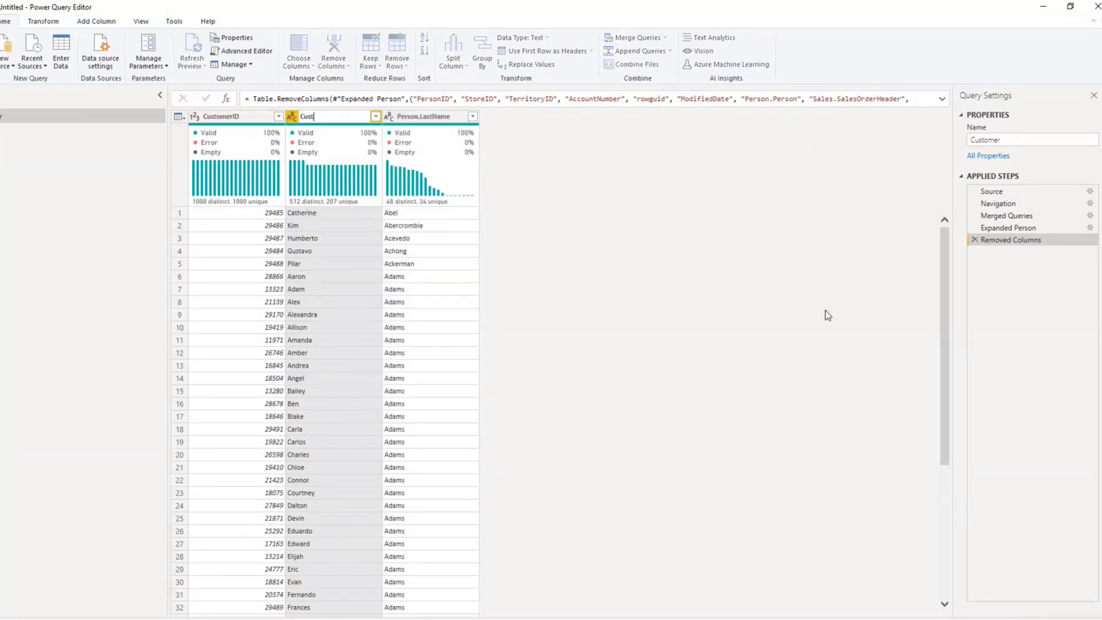
{"action": "type", "text": "omer First Name"}
{"action": "key", "text": "Return"}
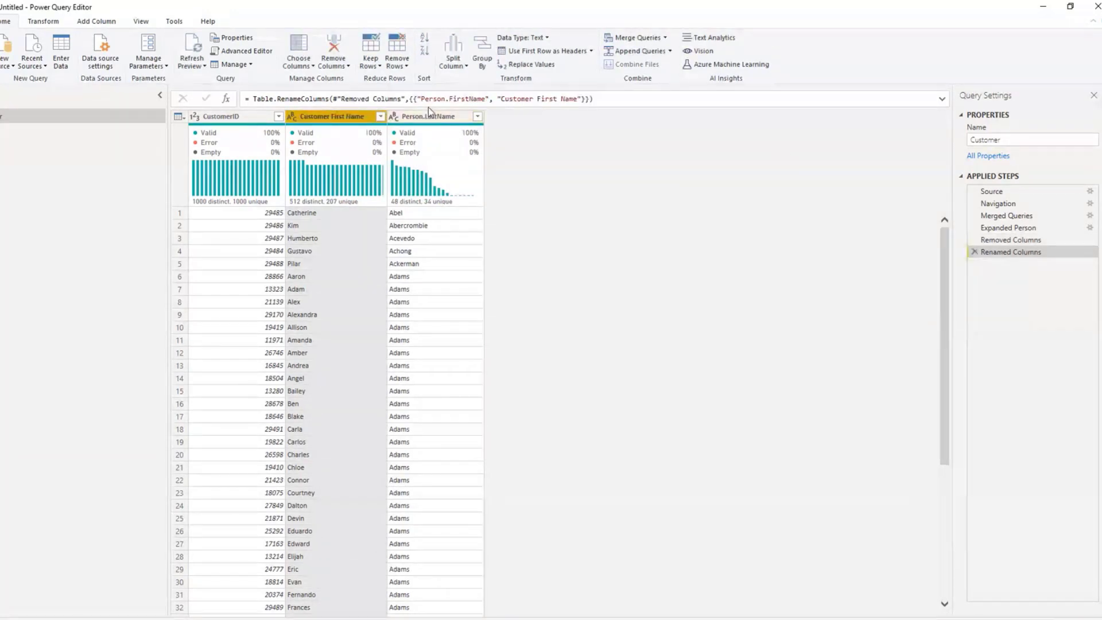
Step: Rename the Person.LastName column as Customer Last Name
{"action": "left_click", "coordinate": [430, 118]}
{"action": "right_click", "coordinate": [432, 123]}
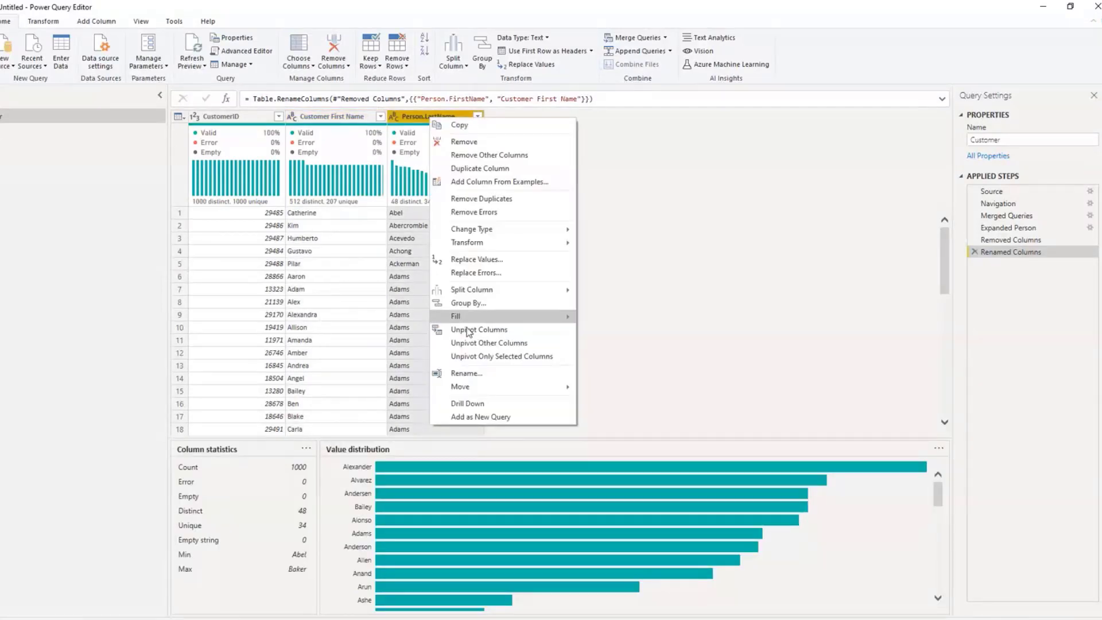
{"action": "left_click", "coordinate": [465, 373]}
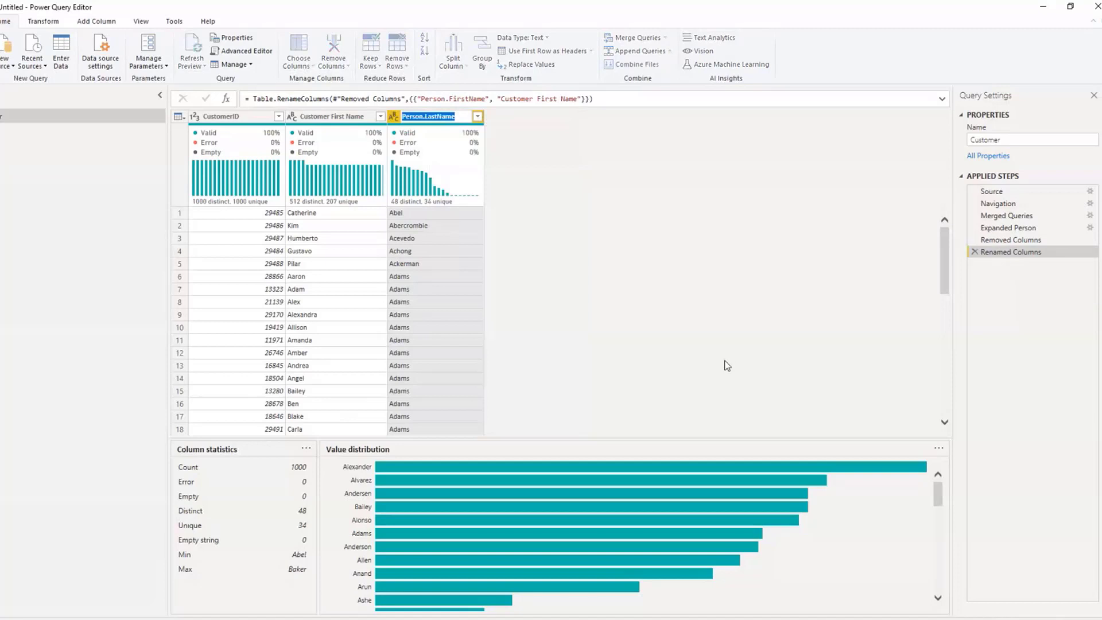
{"action": "type", "text": "Customer Last Name"}
{"action": "key", "text": "Return"}
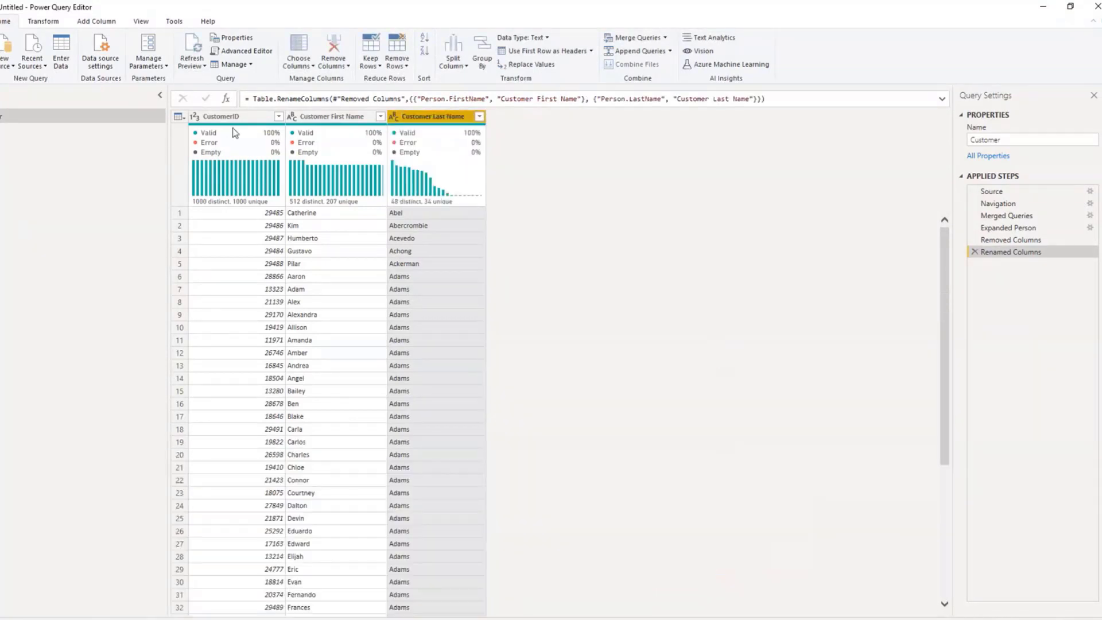
Step: Rename the CustomerID column of the Customer query as Source_CustomerID
{"action": "left_click", "coordinate": [230, 117]}
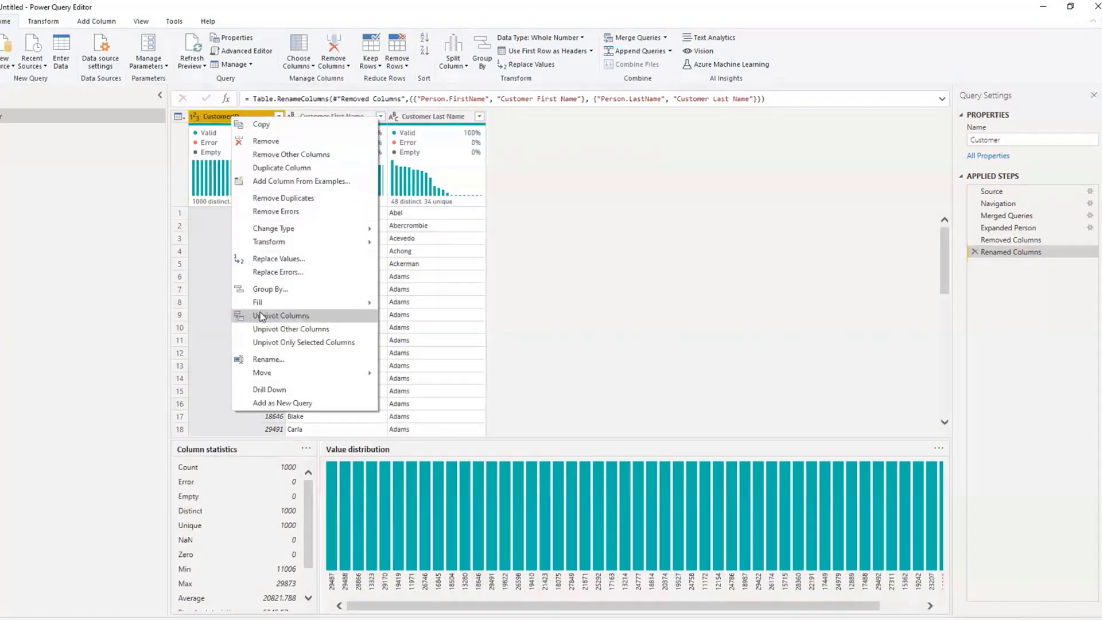
{"action": "left_click", "coordinate": [268, 359]}
{"action": "left_click", "coordinate": [231, 116]}
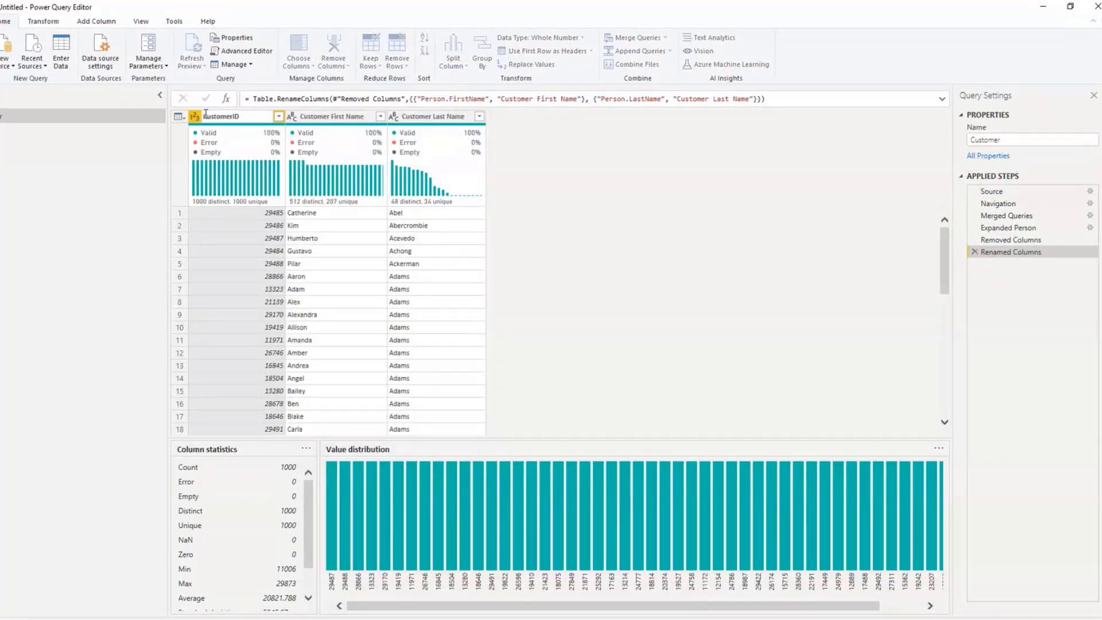
{"action": "type", "text": "Source_"}
{"action": "key", "text": "Return"}
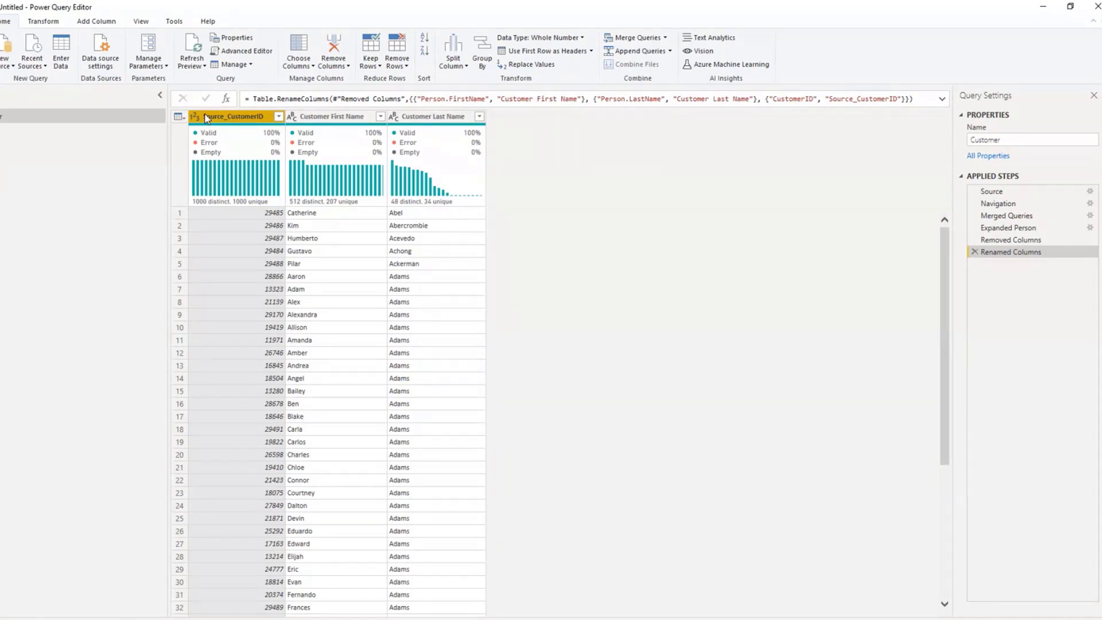
Step: Add an index column starting from 1 to the Customer query
{"action": "left_click", "coordinate": [93, 23]}
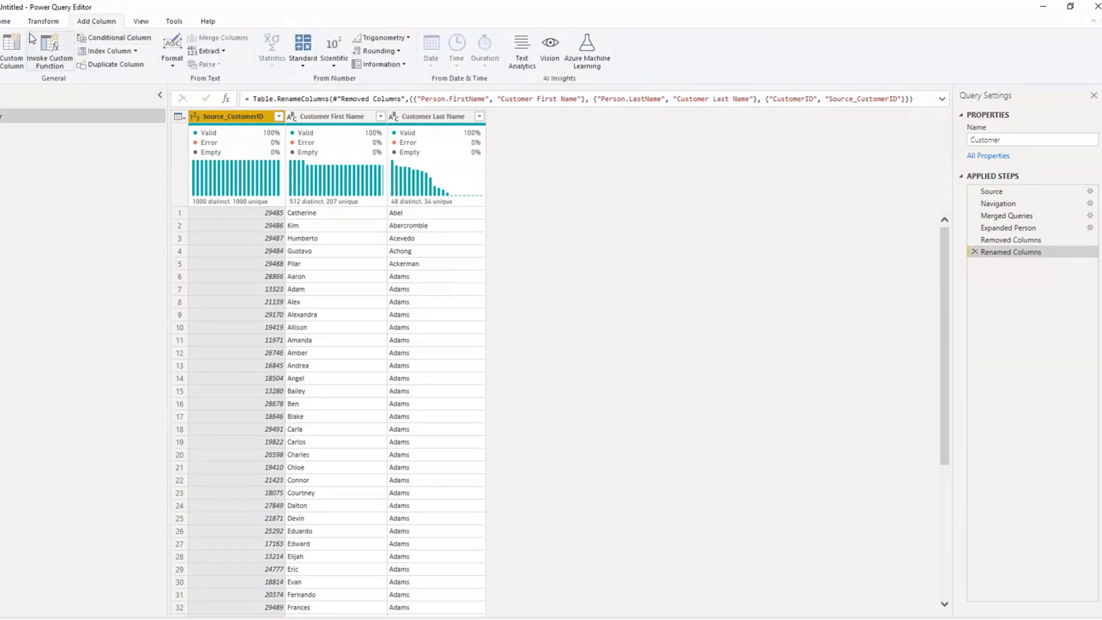
{"action": "left_click", "coordinate": [5, 24]}
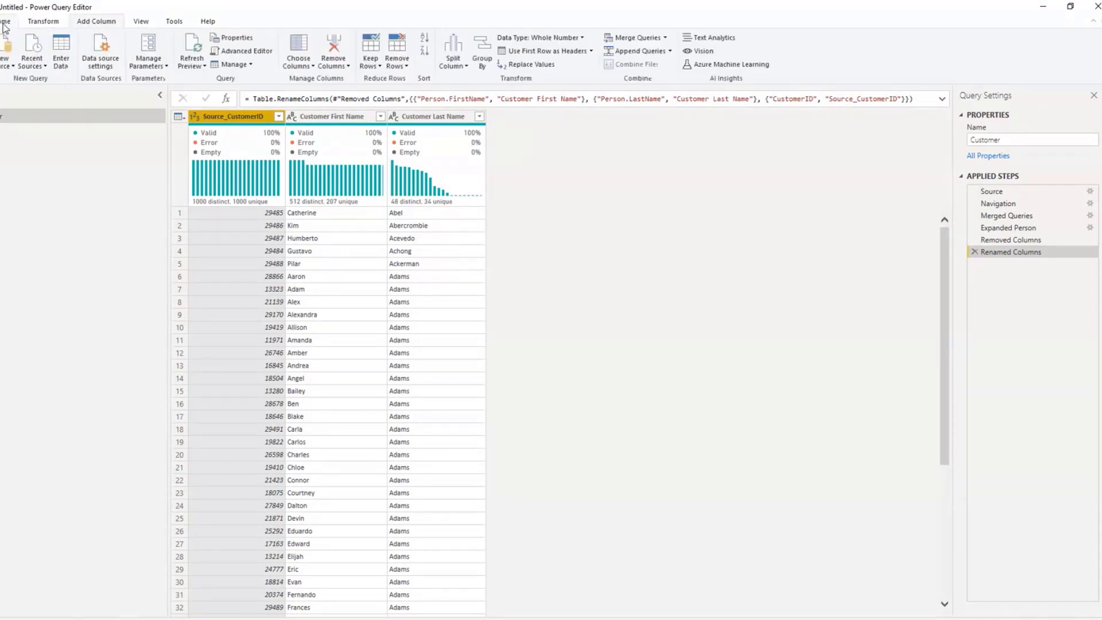
{"action": "left_click", "coordinate": [88, 22]}
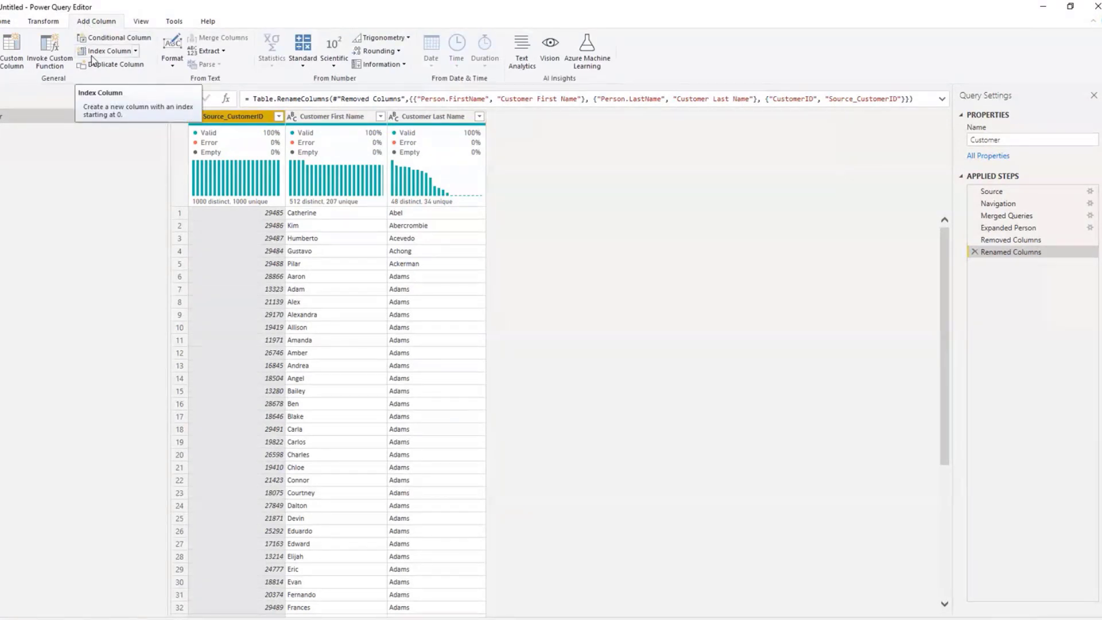
{"action": "left_click", "coordinate": [136, 52]}
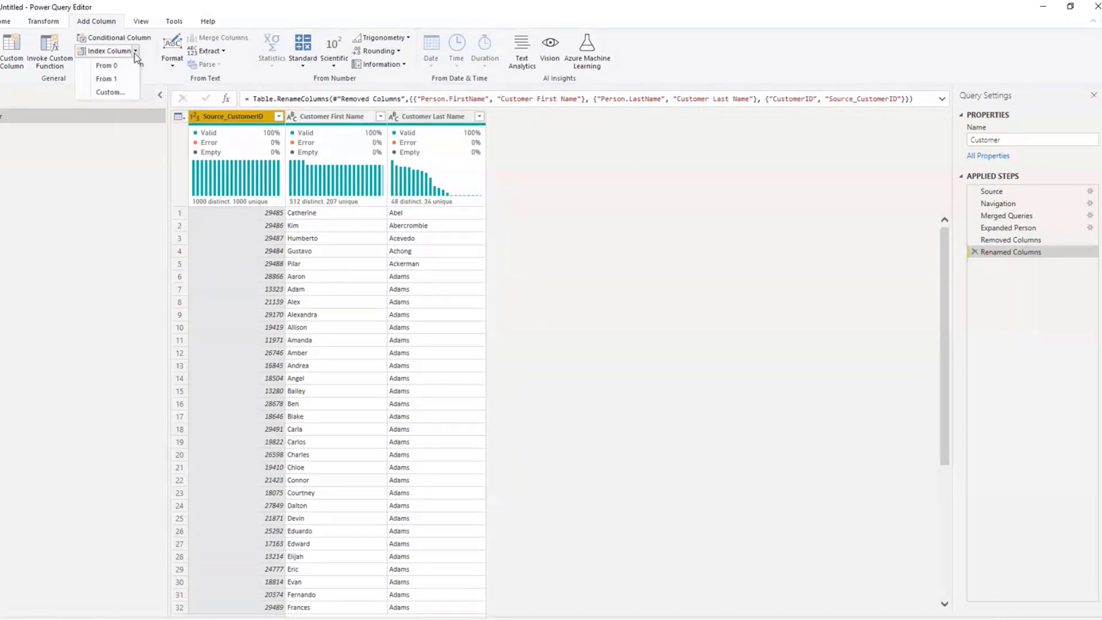
{"action": "left_click", "coordinate": [118, 79]}
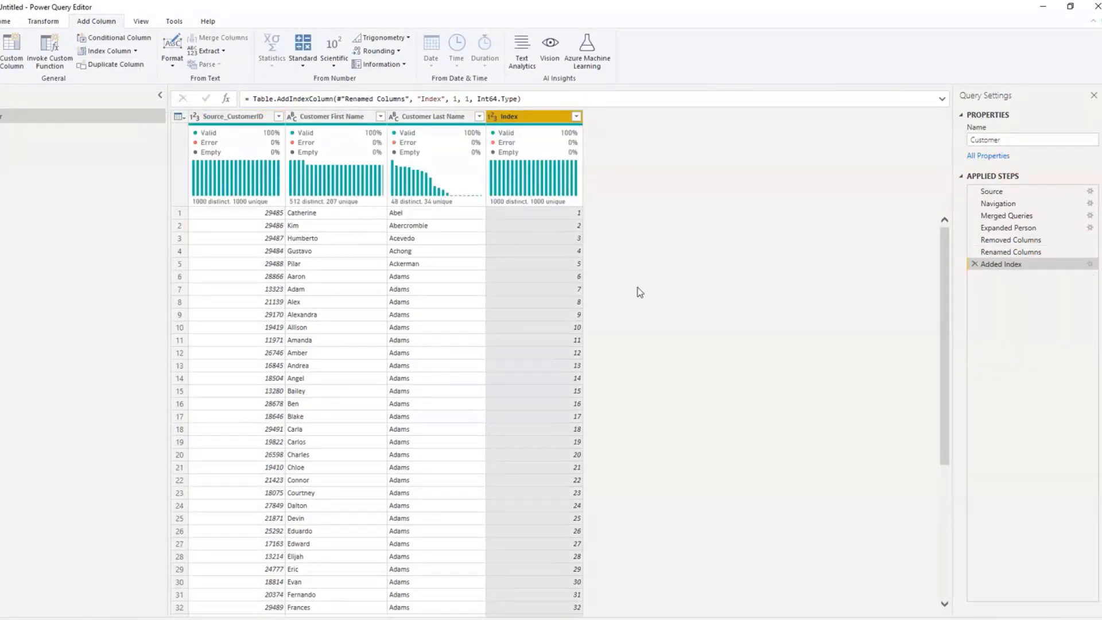
{"action": "left_click_drag", "start_coordinate": [944, 275], "coordinate": [942, 229]}
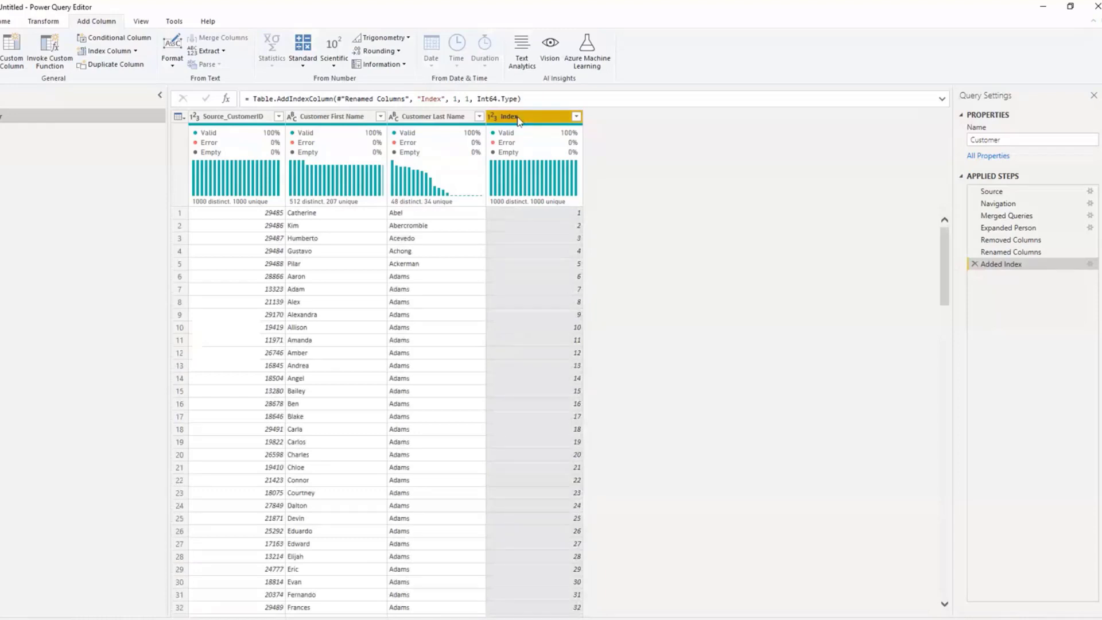
Step: Make the Index column the first column of the Customer query and rename it as CustomerKey
{"action": "left_click_drag", "start_coordinate": [518, 119], "coordinate": [228, 130]}
{"action": "right_click", "coordinate": [219, 116]}
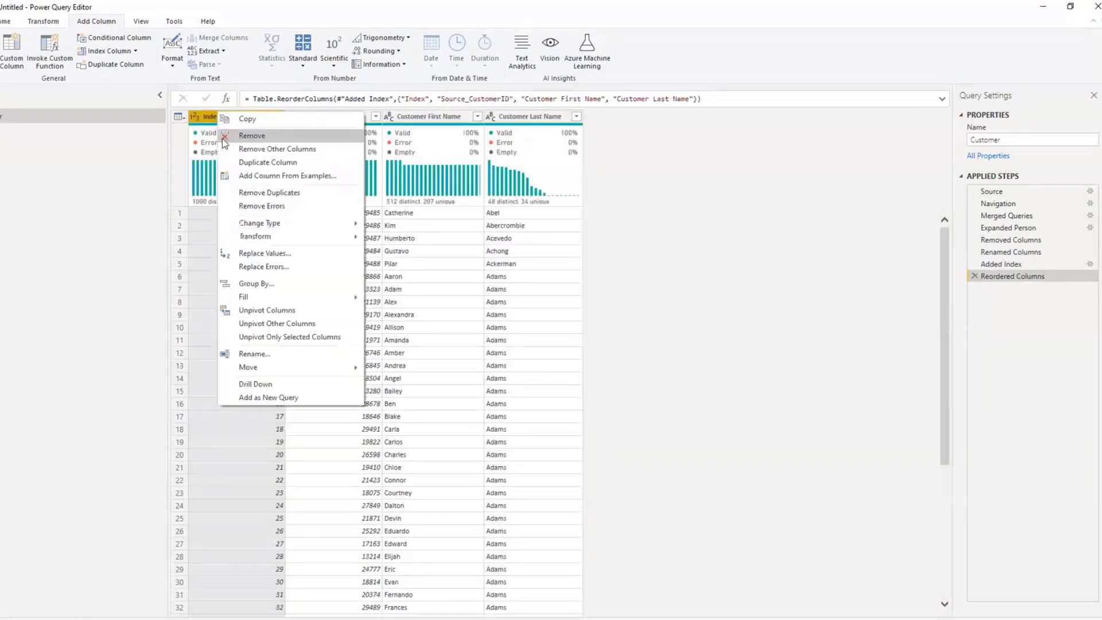
{"action": "left_click", "coordinate": [264, 354]}
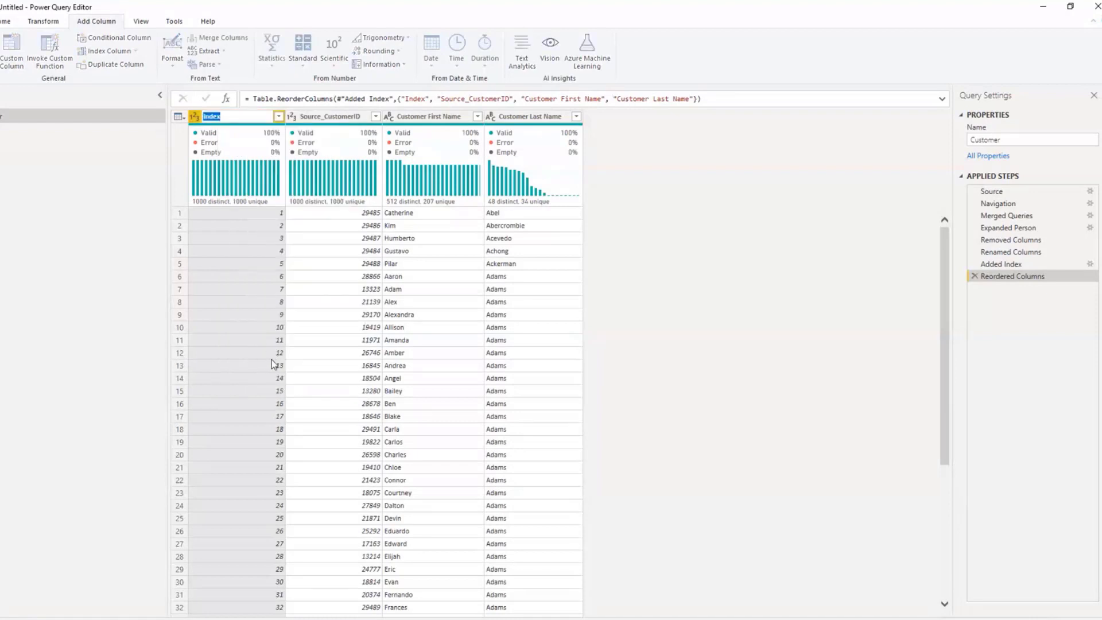
{"action": "type", "text": "CustomerKey"}
{"action": "left_click", "coordinate": [755, 245]}
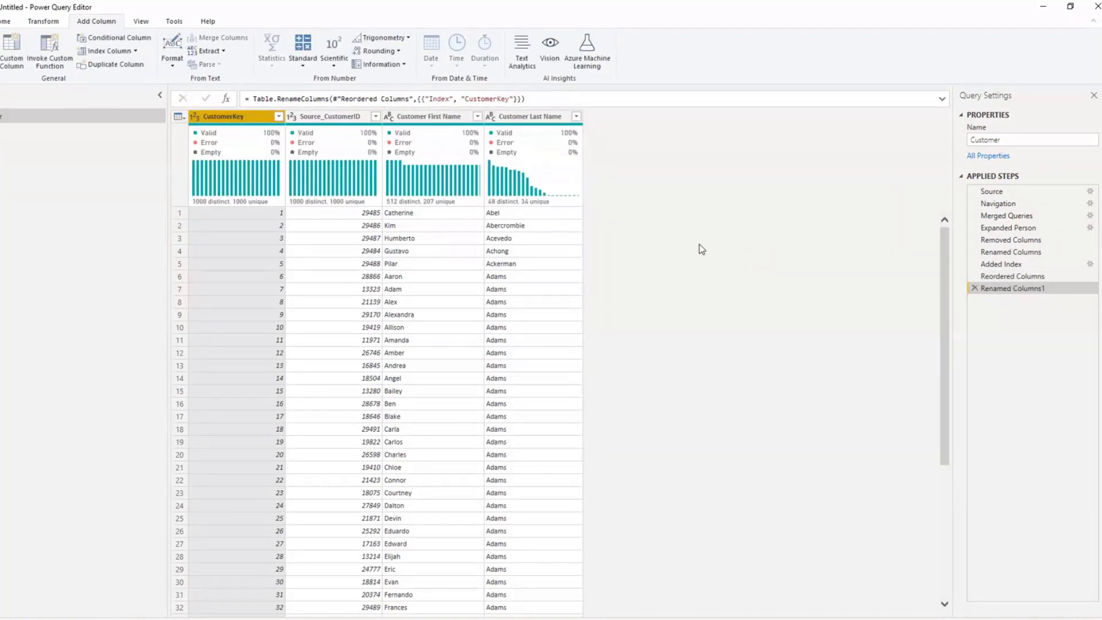
Step: Examine the Person query's load and report refresh options, and compare its data with the finished Customer query
{"action": "left_click", "coordinate": [14, 137]}
{"action": "left_click", "coordinate": [16, 115]}
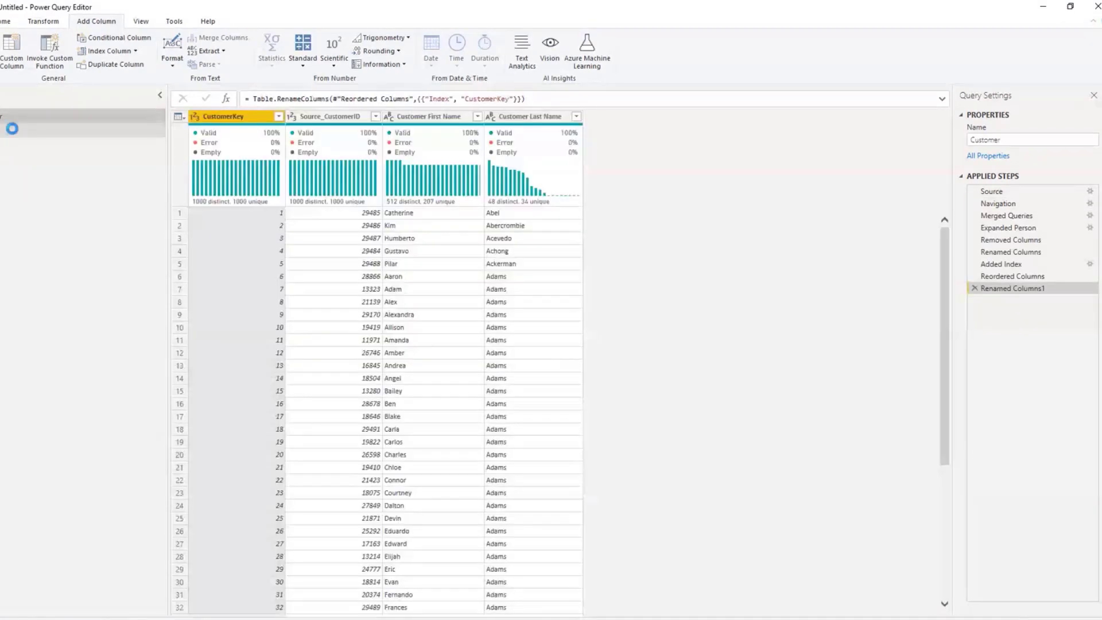
{"action": "left_click", "coordinate": [12, 130]}
{"action": "right_click", "coordinate": [11, 130]}
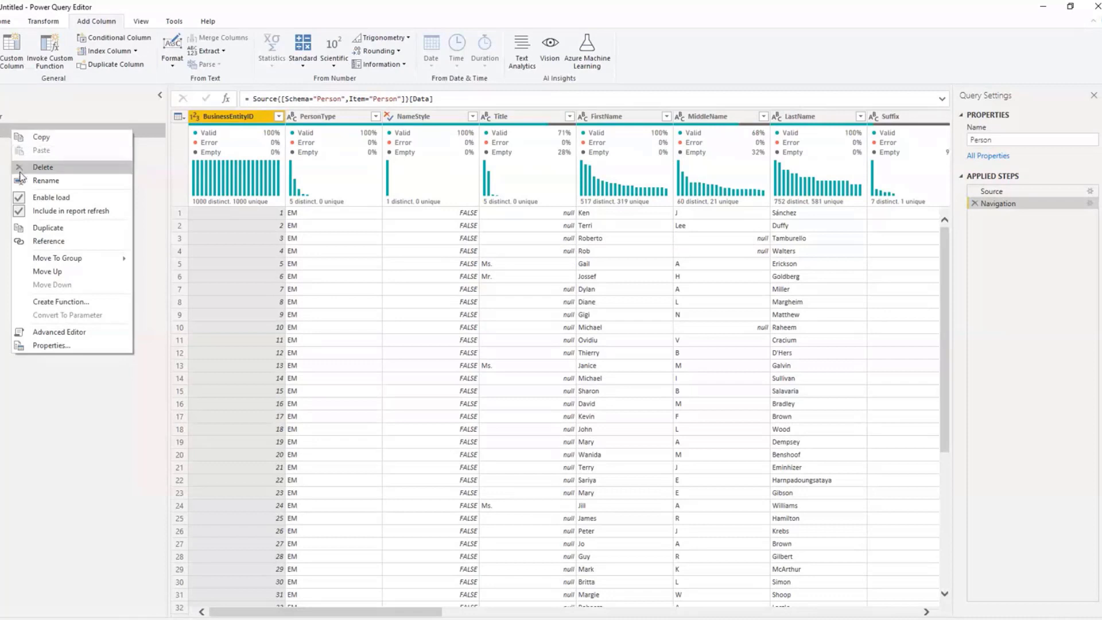
{"action": "left_click", "coordinate": [19, 212]}
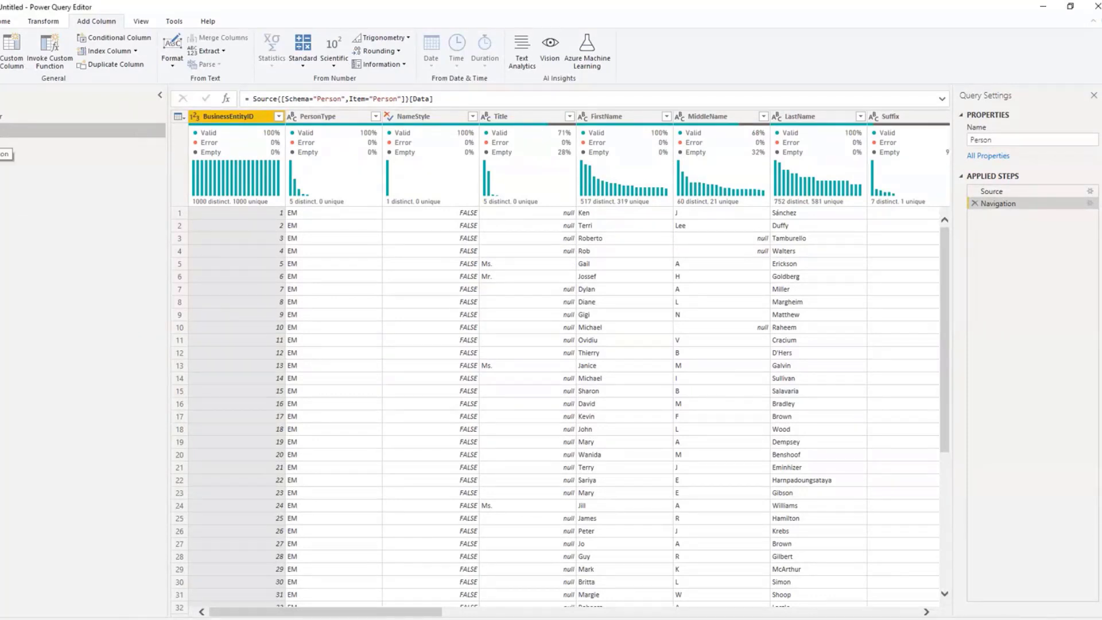
{"action": "left_click", "coordinate": [3, 117]}
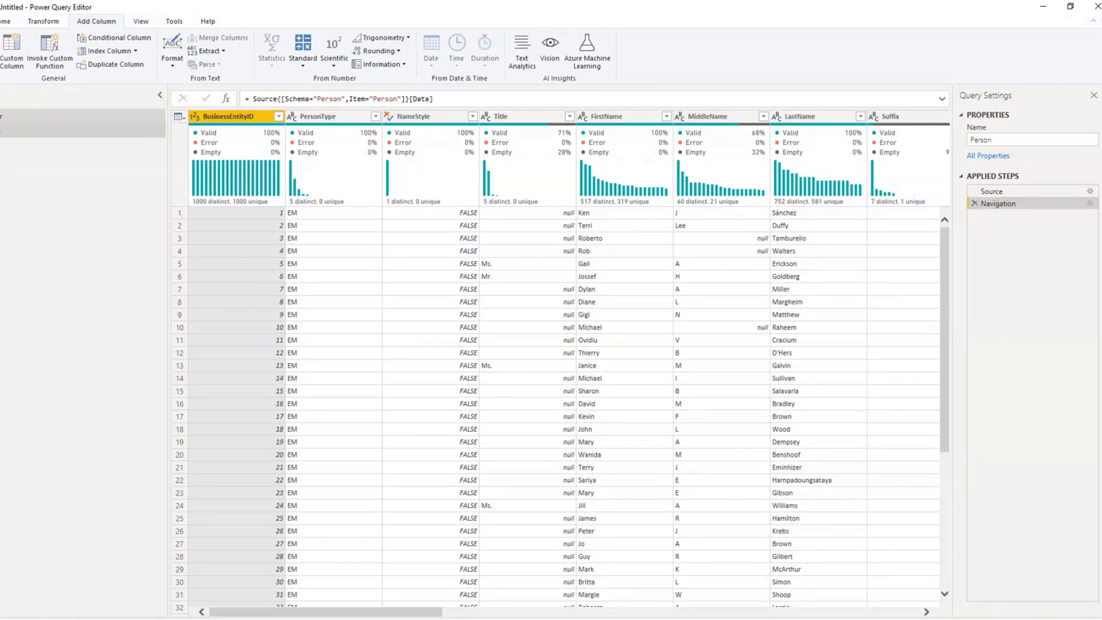
{"action": "left_click", "coordinate": [2, 132]}
{"action": "right_click", "coordinate": [2, 133]}
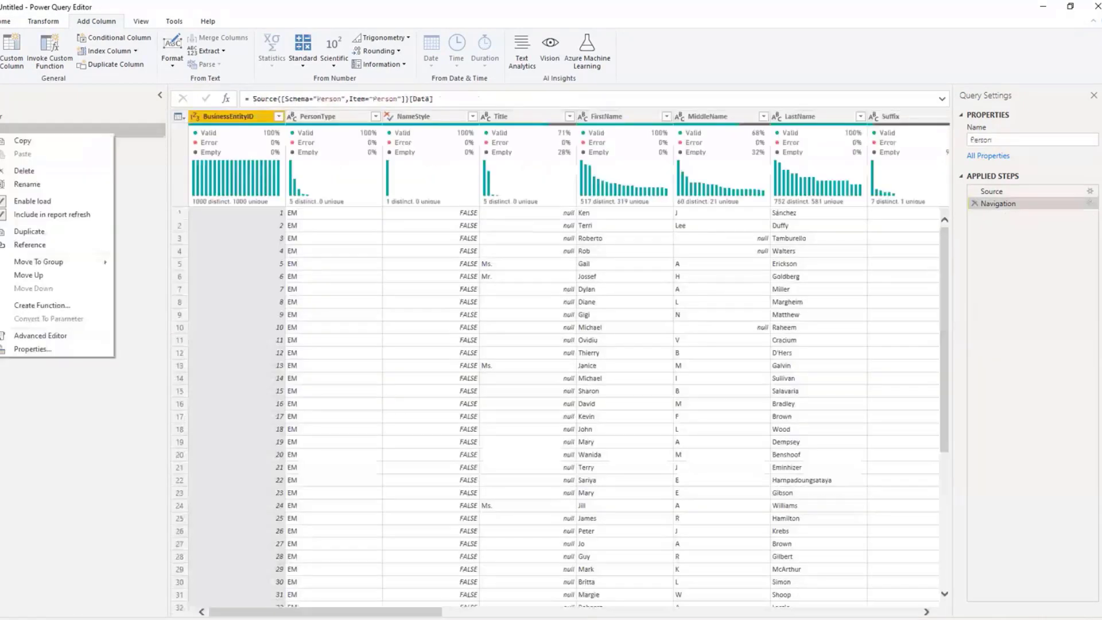
{"action": "left_click", "coordinate": [2, 131]}
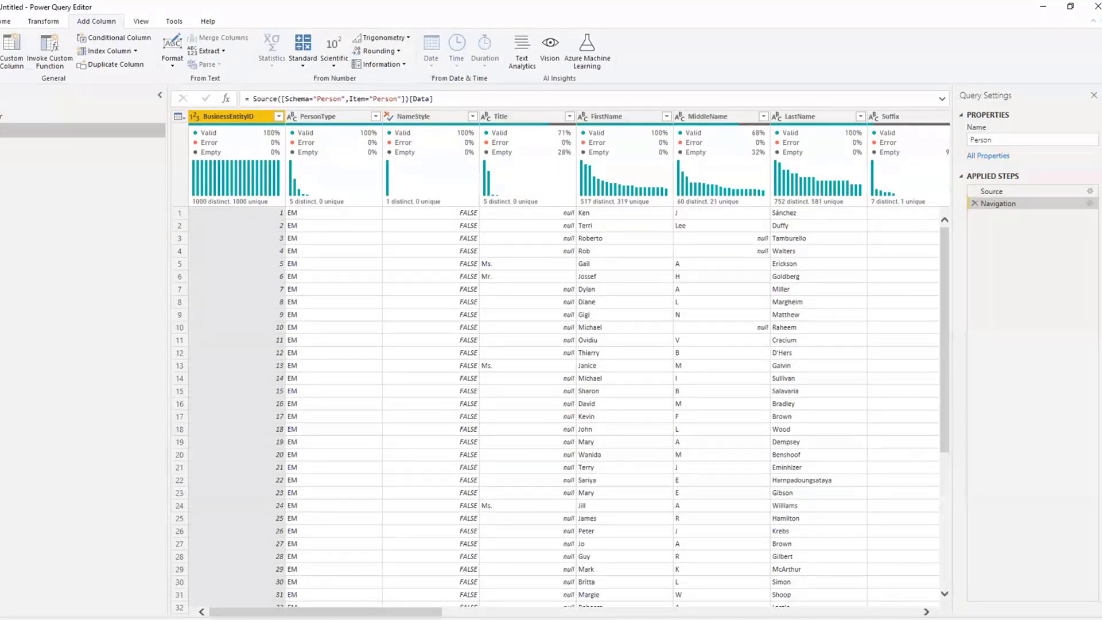
{"action": "left_click", "coordinate": [57, 115]}
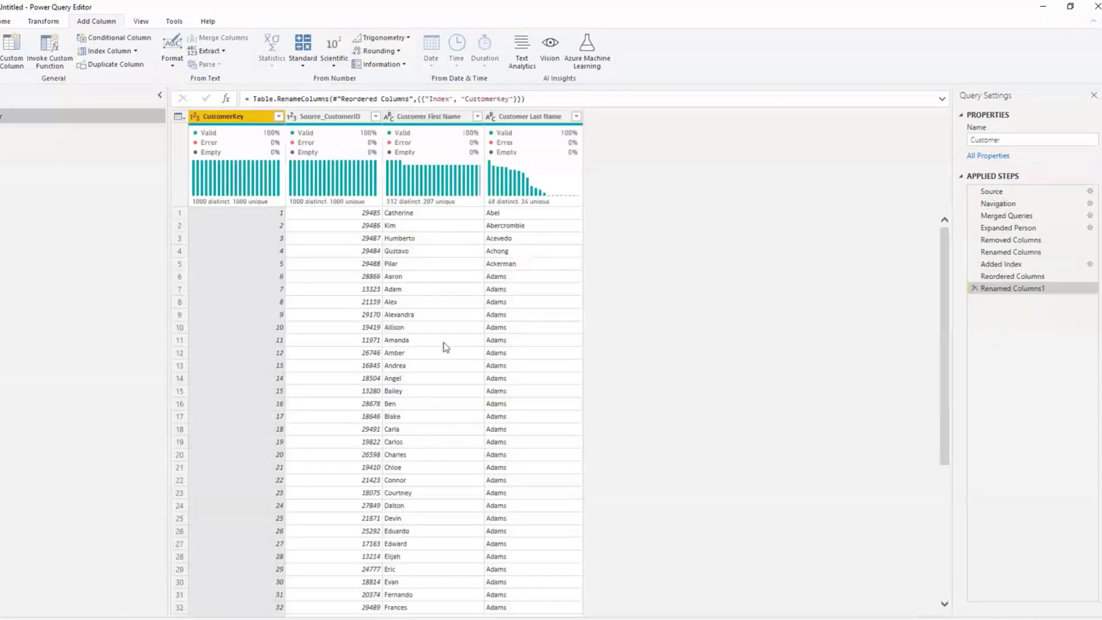
Step: Turn off Enable load for the Person query to keep it out of the data model
{"action": "left_click", "coordinate": [92, 130]}
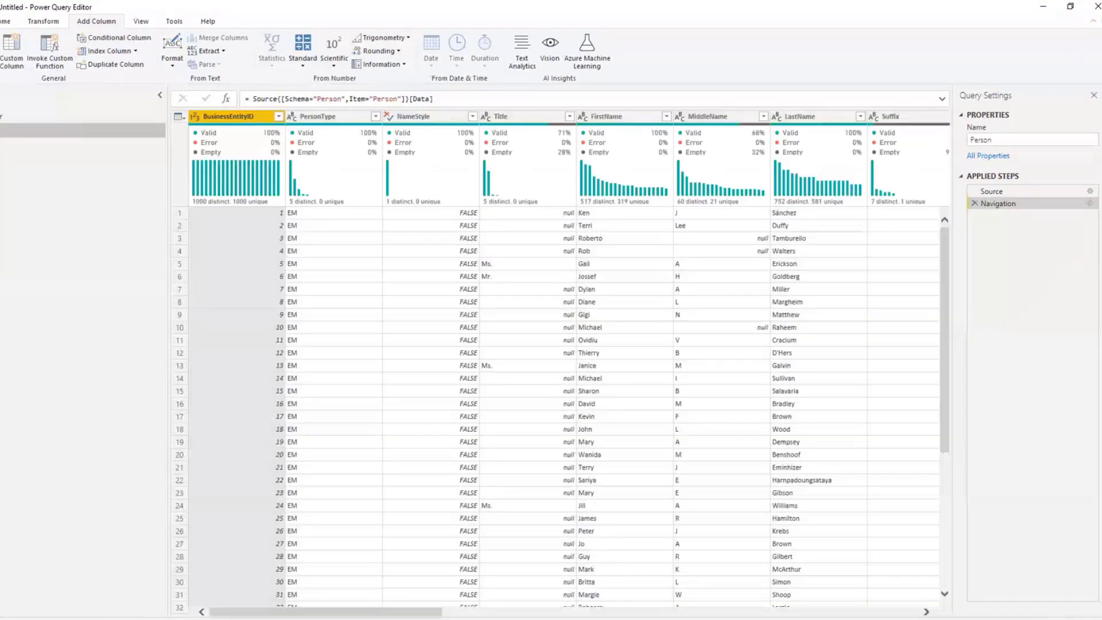
{"action": "right_click", "coordinate": [1, 132]}
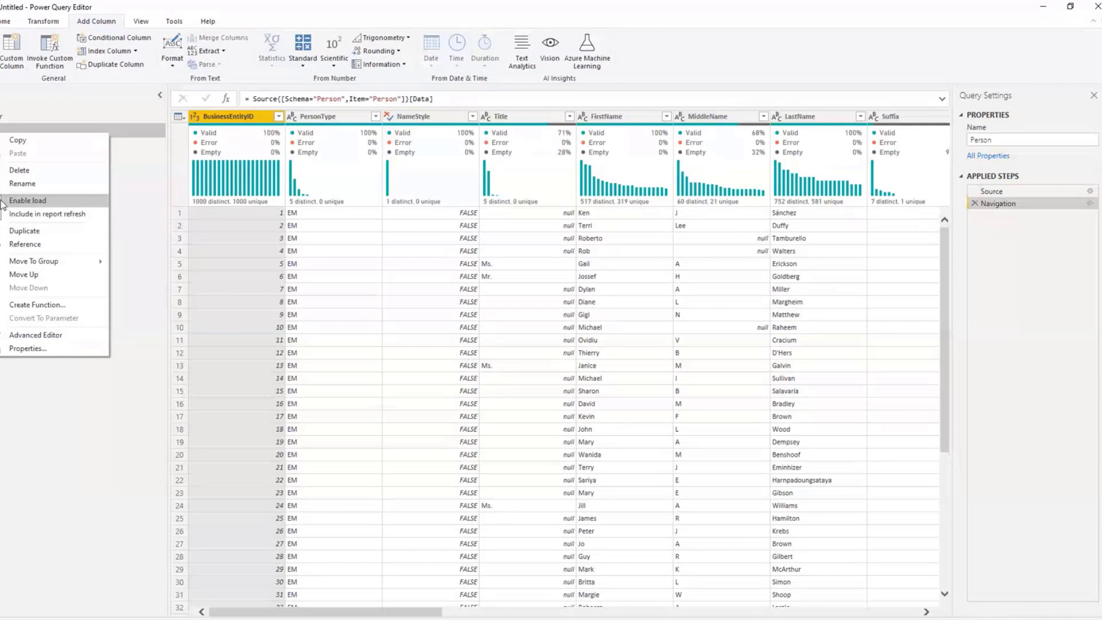
{"action": "right_click", "coordinate": [1, 129]}
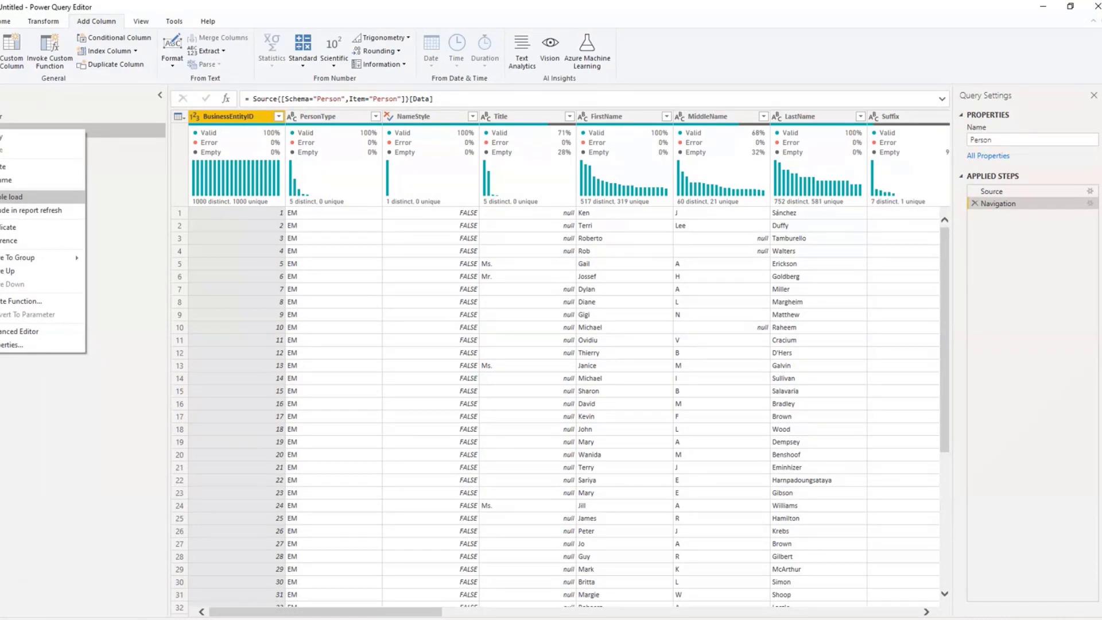
{"action": "left_click", "coordinate": [7, 197]}
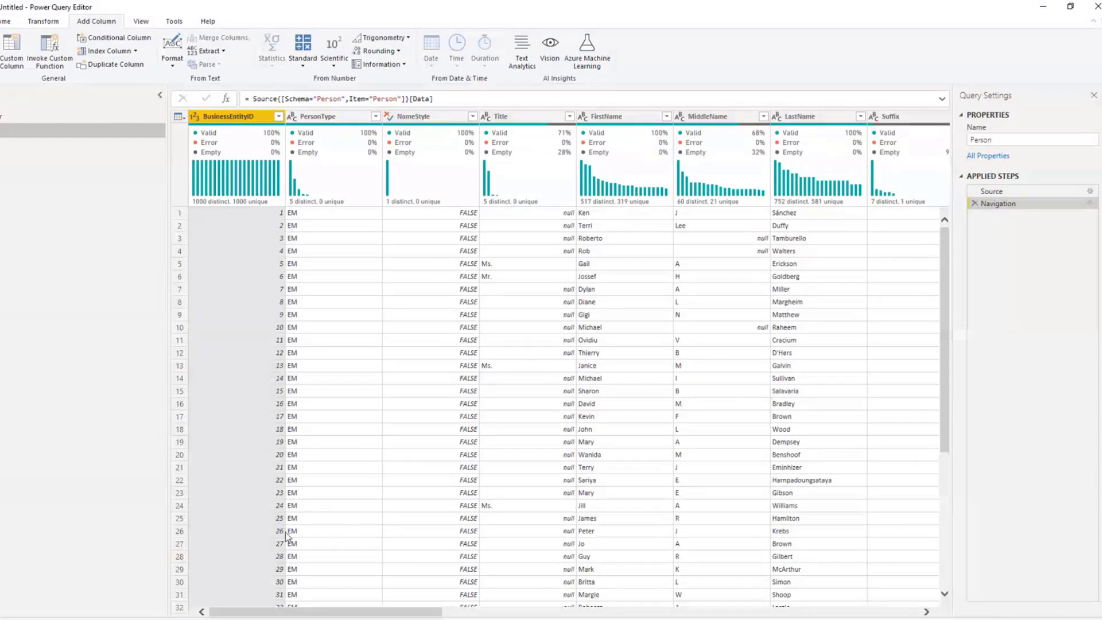
Step: Review the Customer and Person queries, then close Power Query Editor and apply the pending query changes to the Power BI Desktop model
{"action": "left_click", "coordinate": [3, 22]}
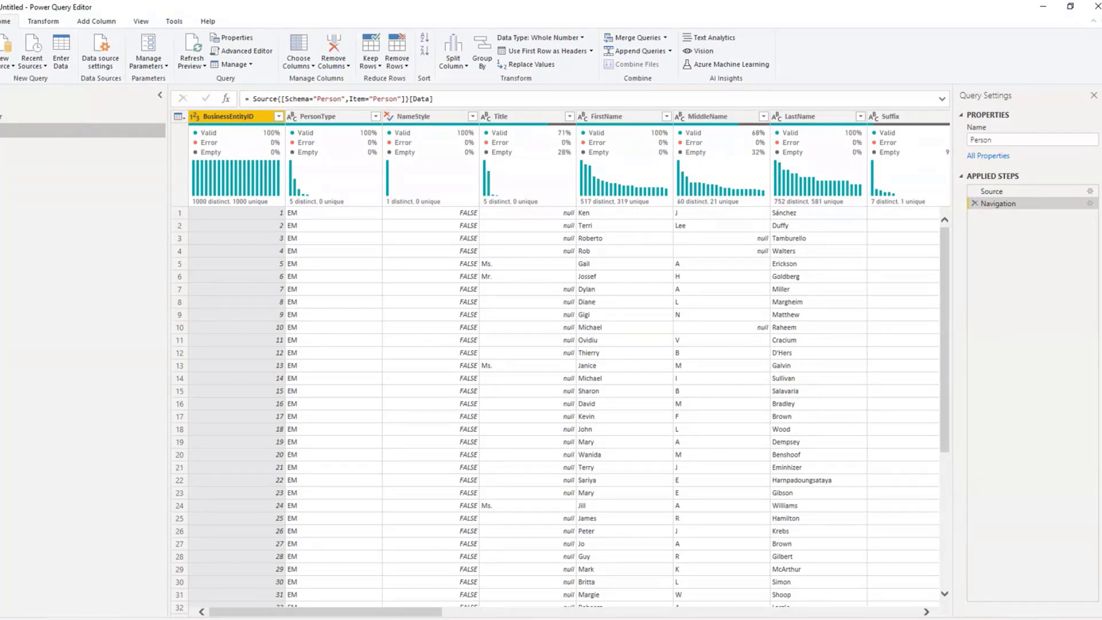
{"action": "left_click", "coordinate": [6, 117]}
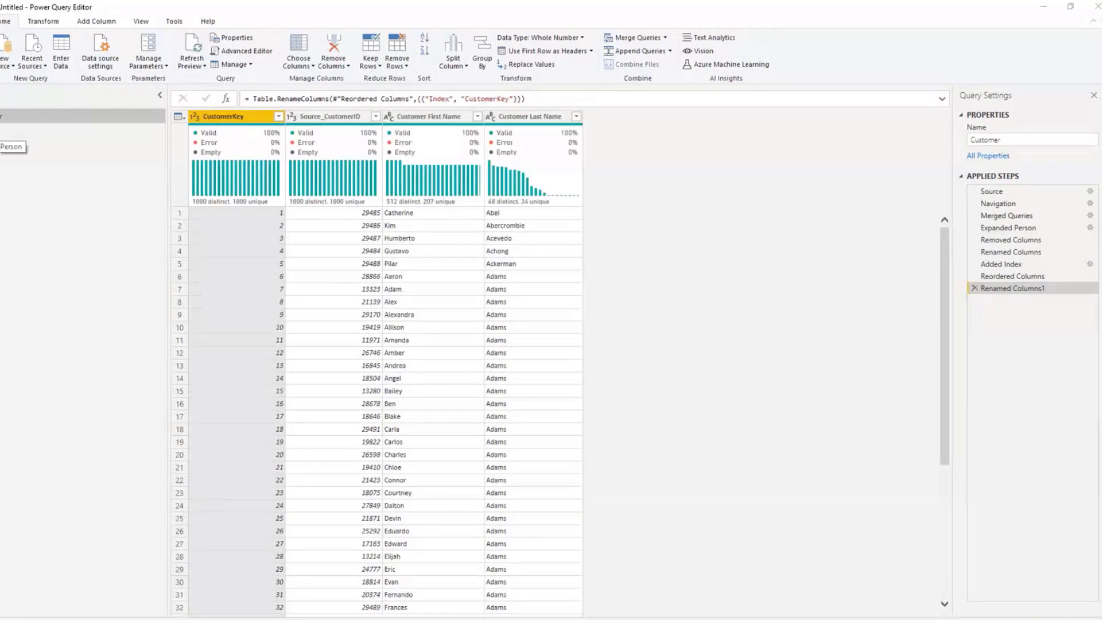
{"action": "left_click", "coordinate": [3, 130]}
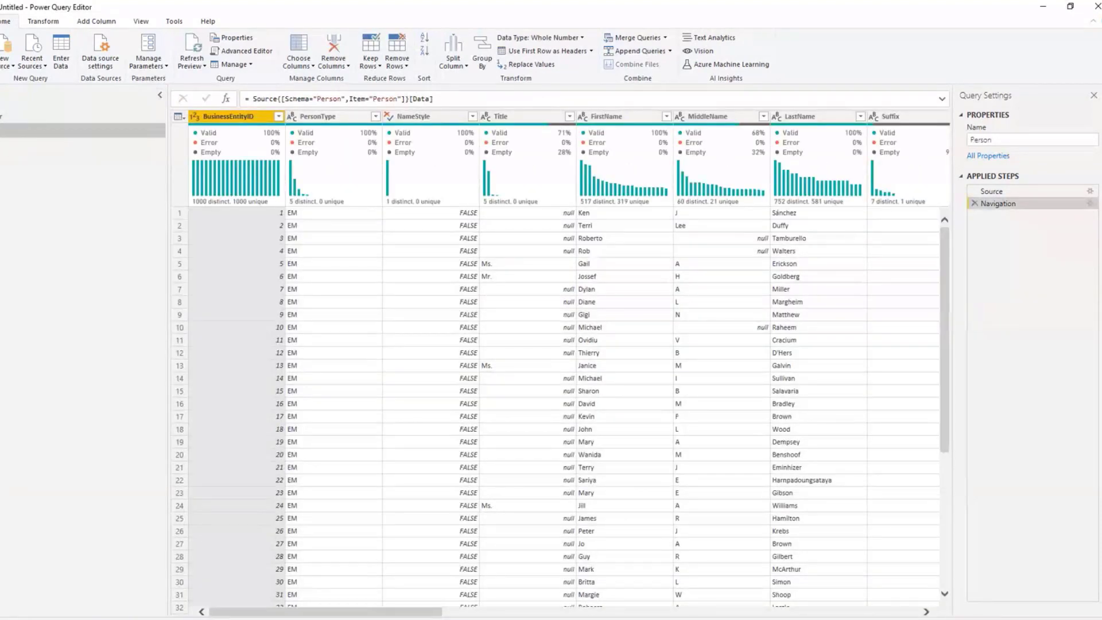
{"action": "left_click", "coordinate": [2, 115]}
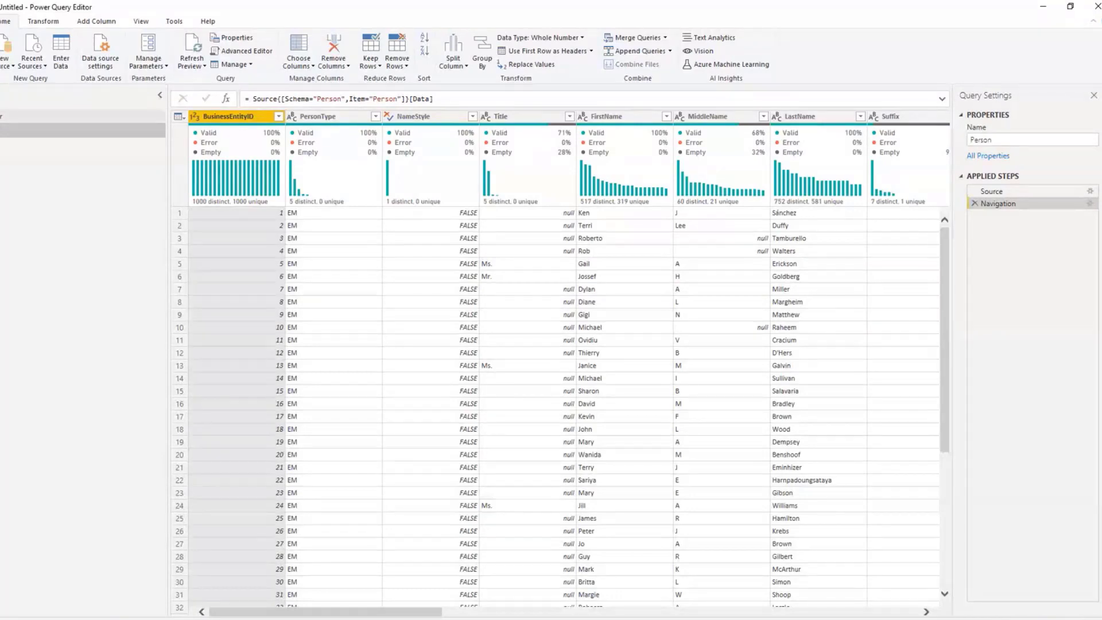
{"action": "left_click", "coordinate": [3, 131]}
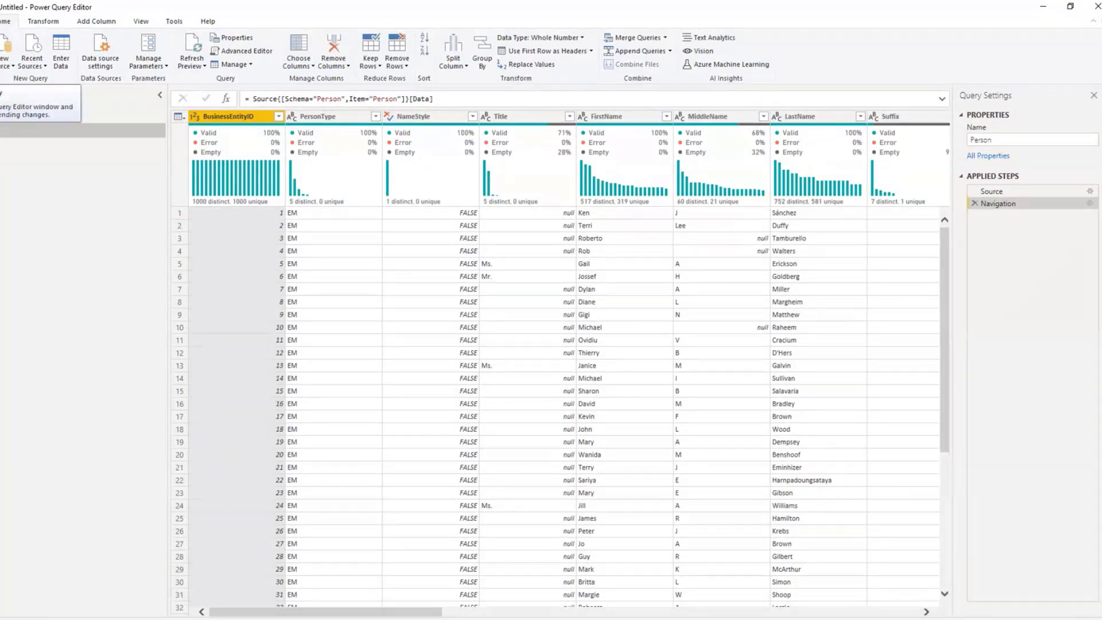
{"action": "left_click", "coordinate": [0, 52]}
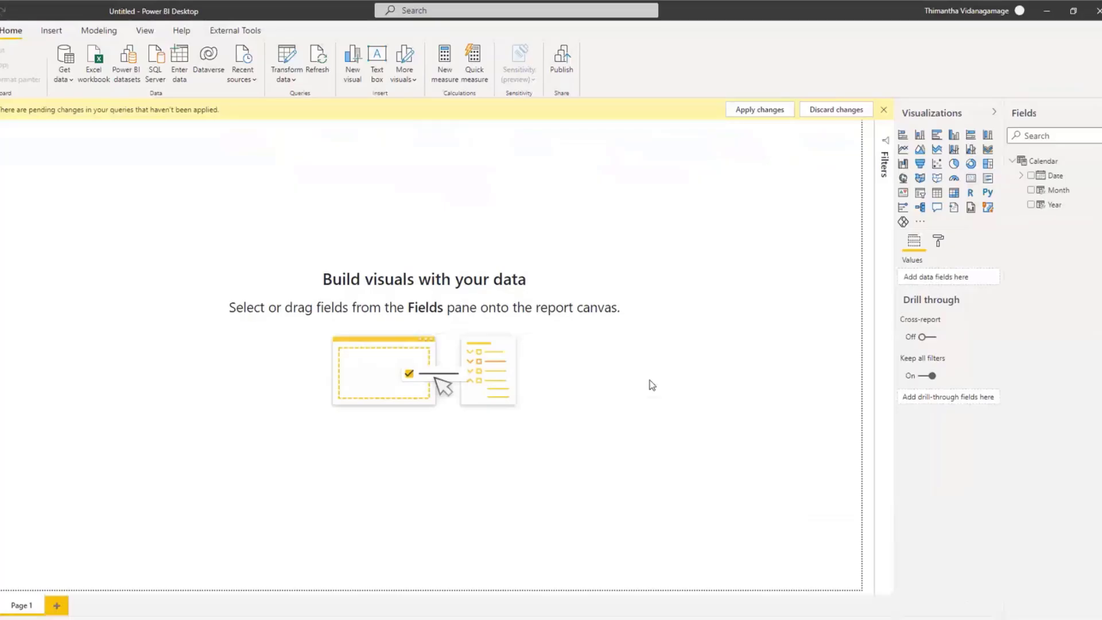
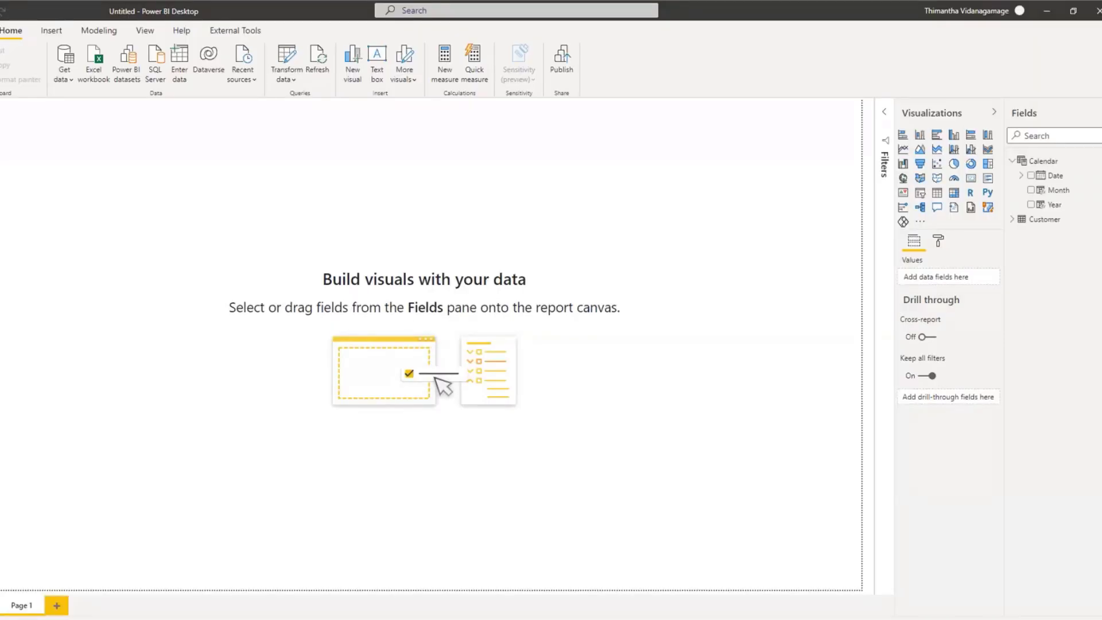
Step: Connect to the AdventureWorks2017 SQL Server database on localhost in Import mode
{"action": "left_click", "coordinate": [71, 78]}
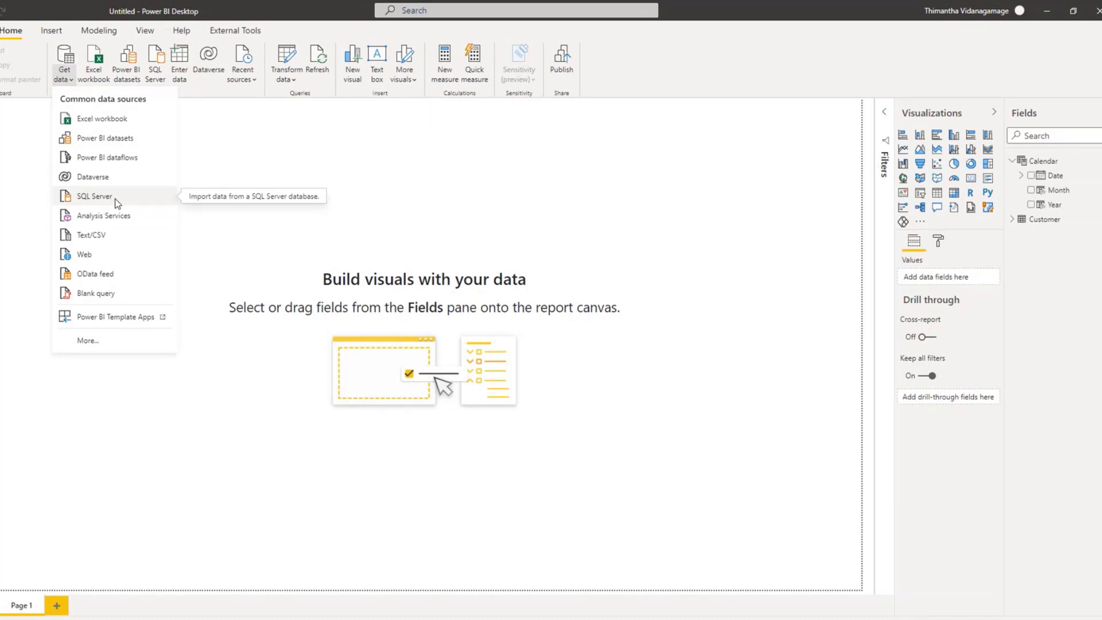
{"action": "left_click", "coordinate": [118, 200]}
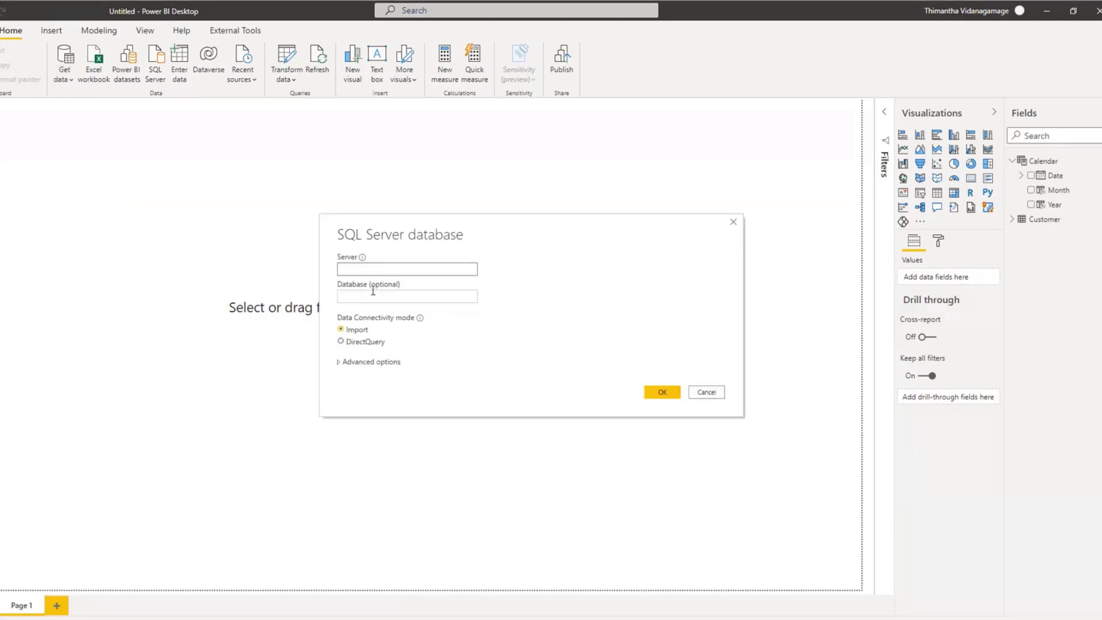
{"action": "type", "text": "localhost"}
{"action": "left_click", "coordinate": [381, 297]}
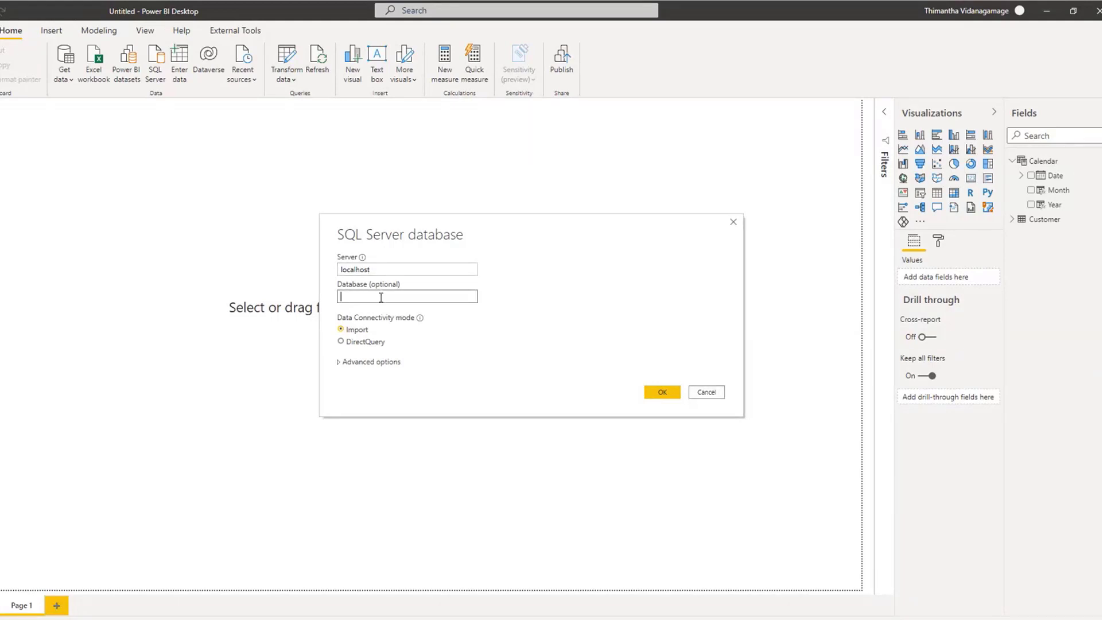
{"action": "type", "text": "AdventureWorks2017"}
{"action": "left_click", "coordinate": [660, 390]}
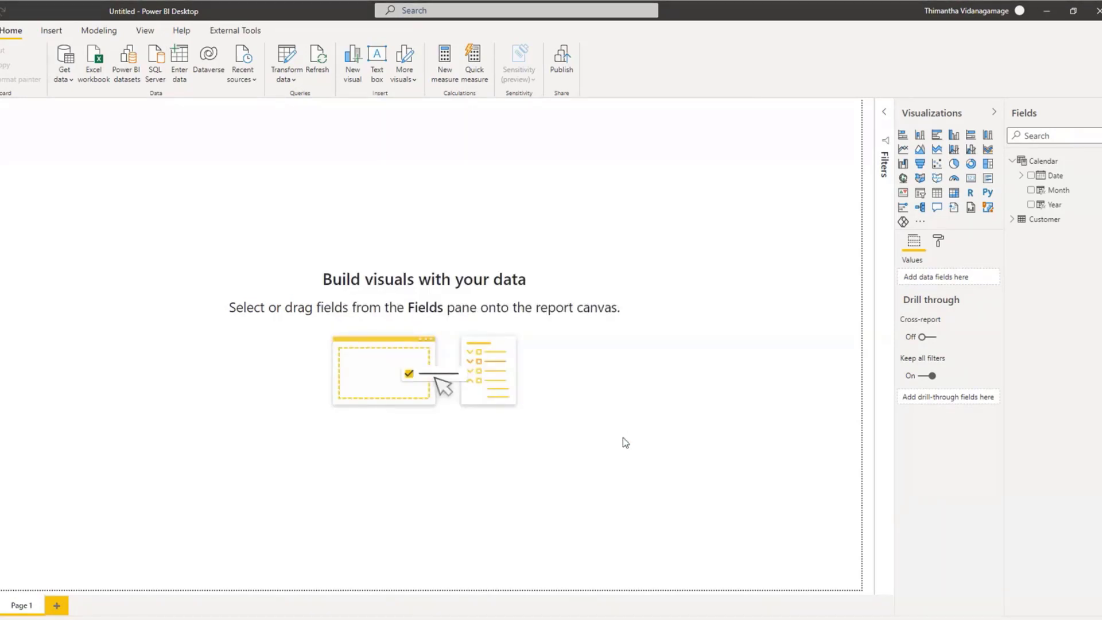
Step: Open the Production.Product table for transformation in Power Query Editor and rename the query as Product
{"action": "left_click_drag", "start_coordinate": [459, 218], "coordinate": [451, 311]}
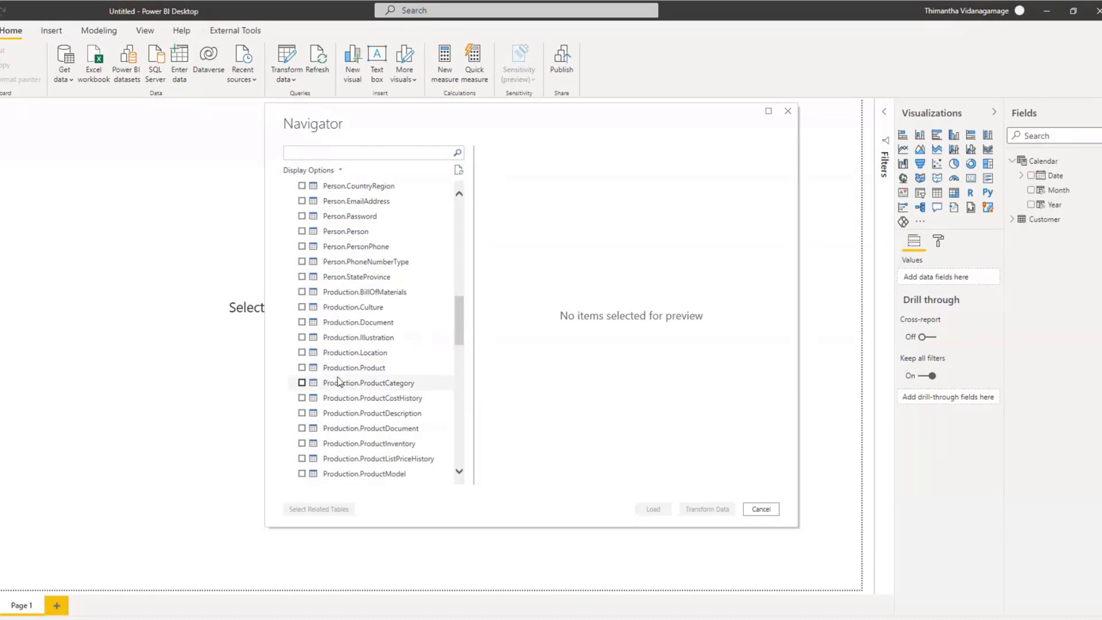
{"action": "left_click", "coordinate": [302, 367]}
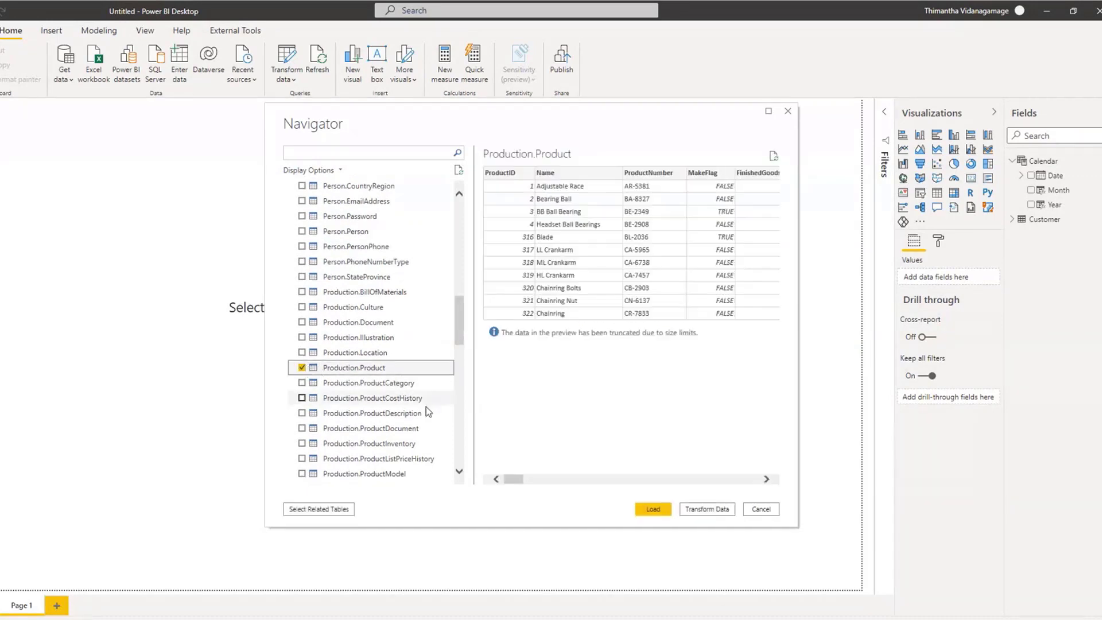
{"action": "left_click", "coordinate": [706, 511]}
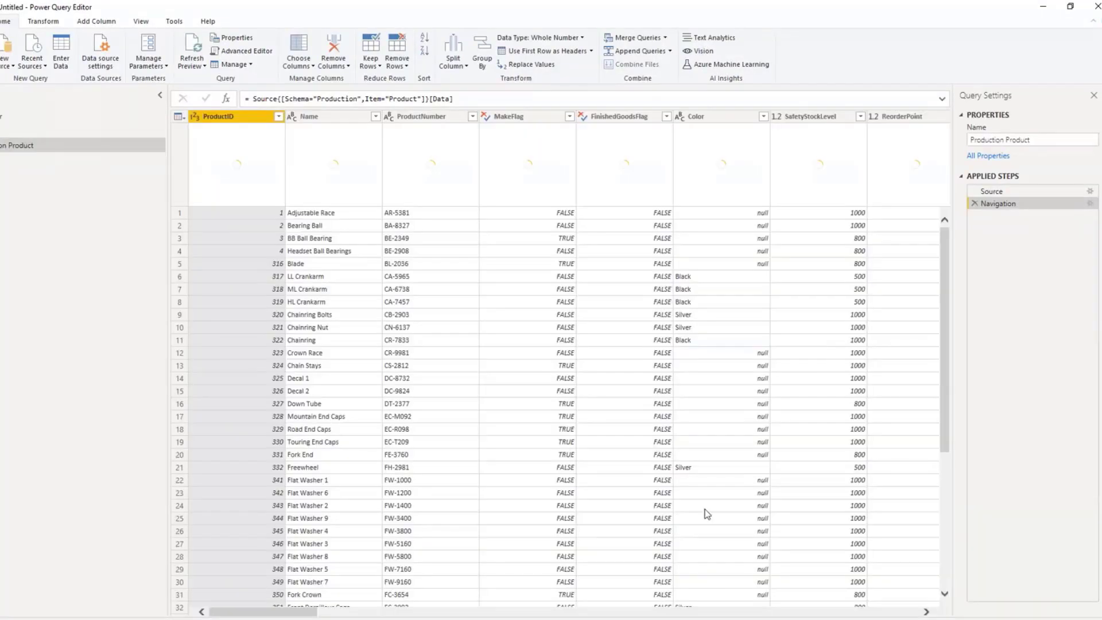
{"action": "double_click", "coordinate": [1005, 139]}
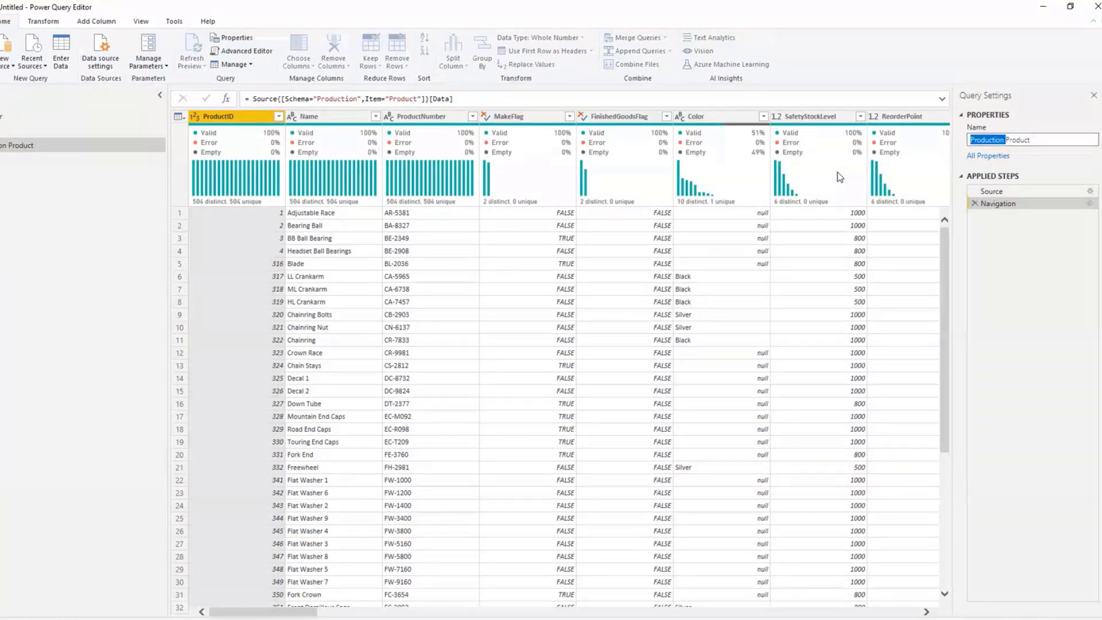
{"action": "key", "text": "BackSpace"}
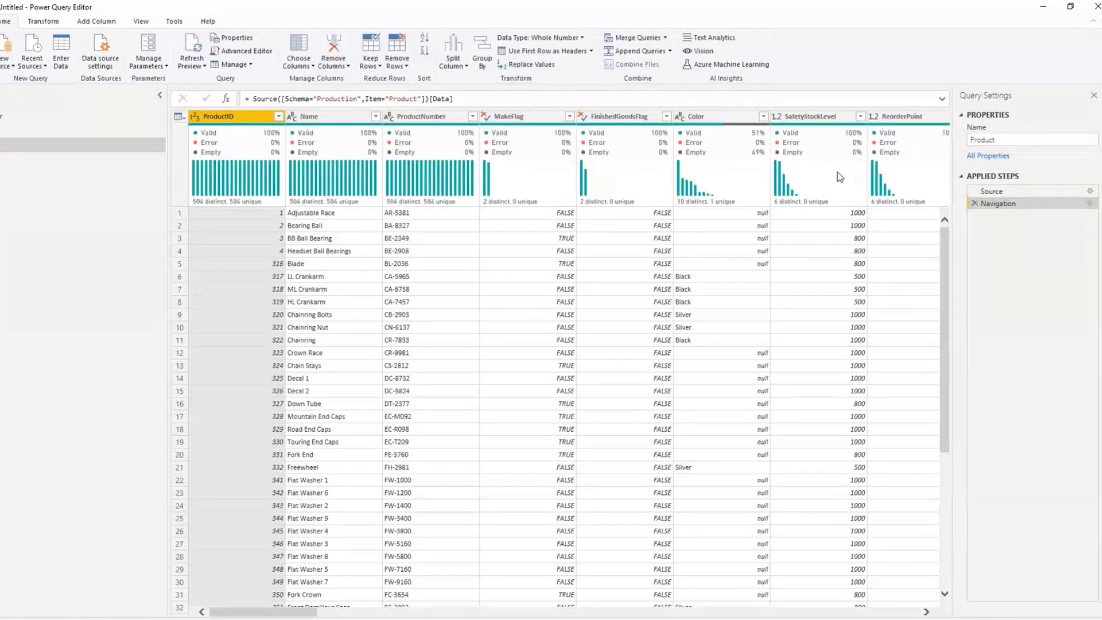
{"action": "left_click", "coordinate": [316, 120]}
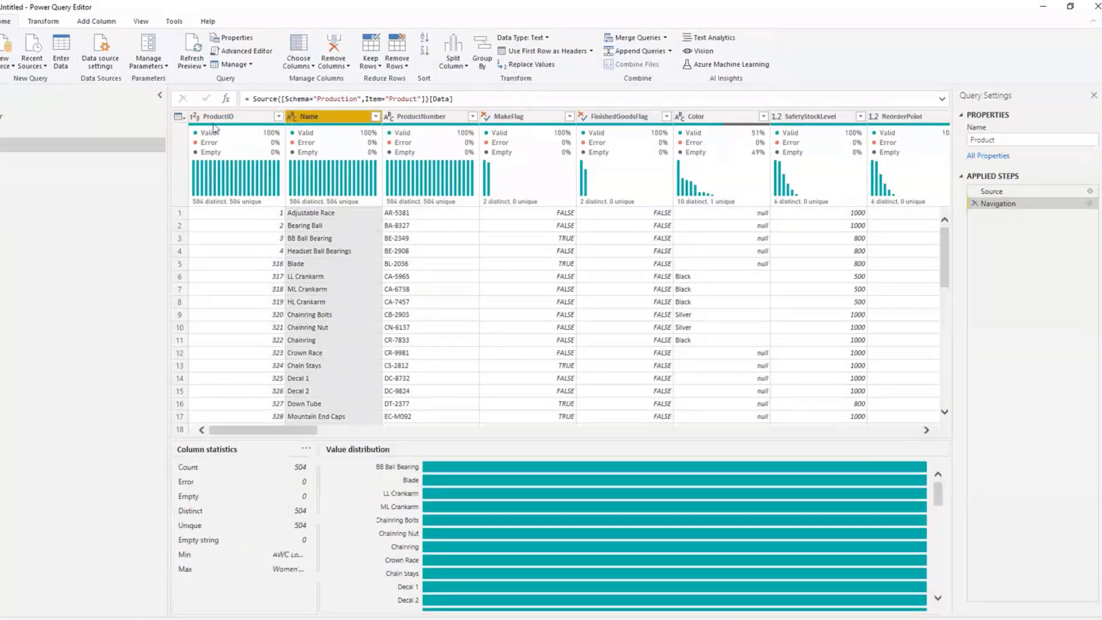
{"action": "left_click", "coordinate": [261, 125]}
{"action": "left_click", "coordinate": [447, 117]}
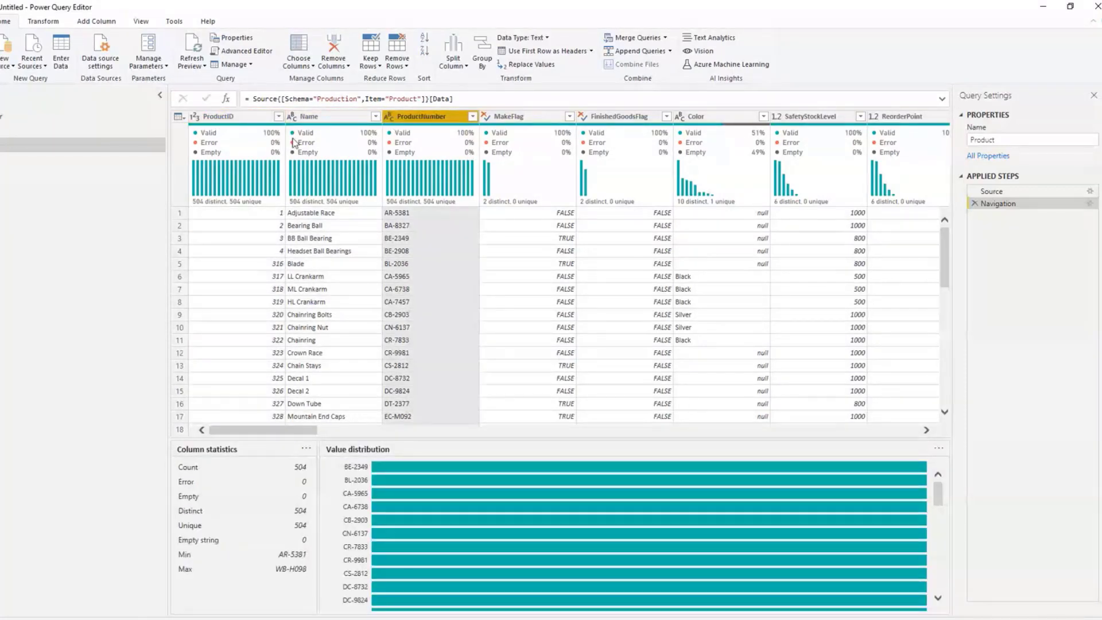
{"action": "left_click", "coordinate": [244, 118]}
{"action": "left_click", "coordinate": [331, 118], "text": "ctrl"}
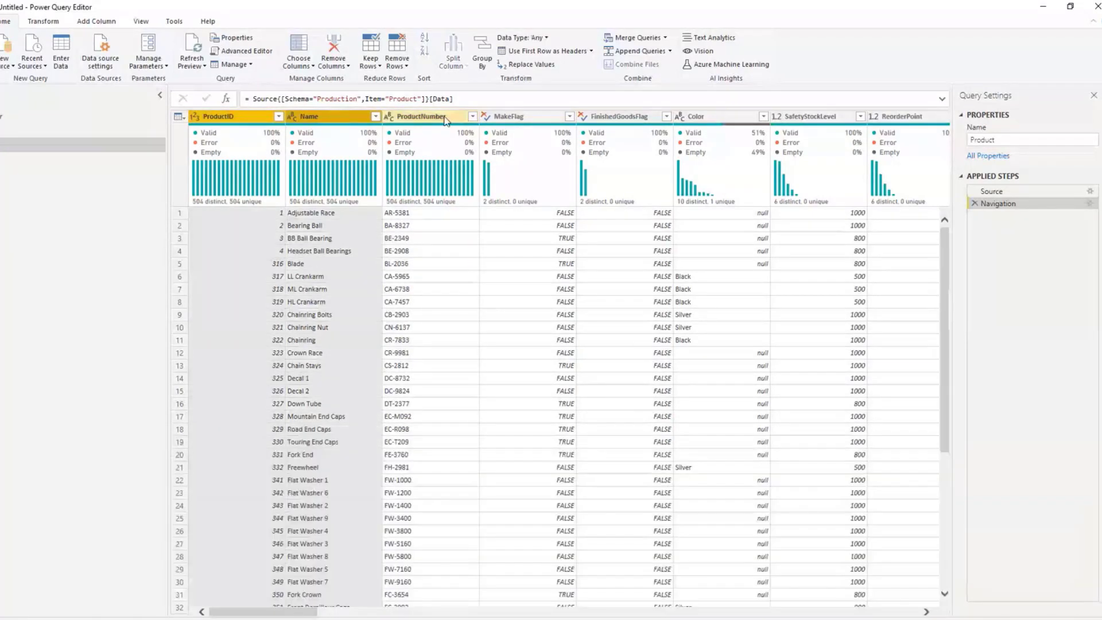
{"action": "left_click", "coordinate": [401, 117], "text": "ctrl"}
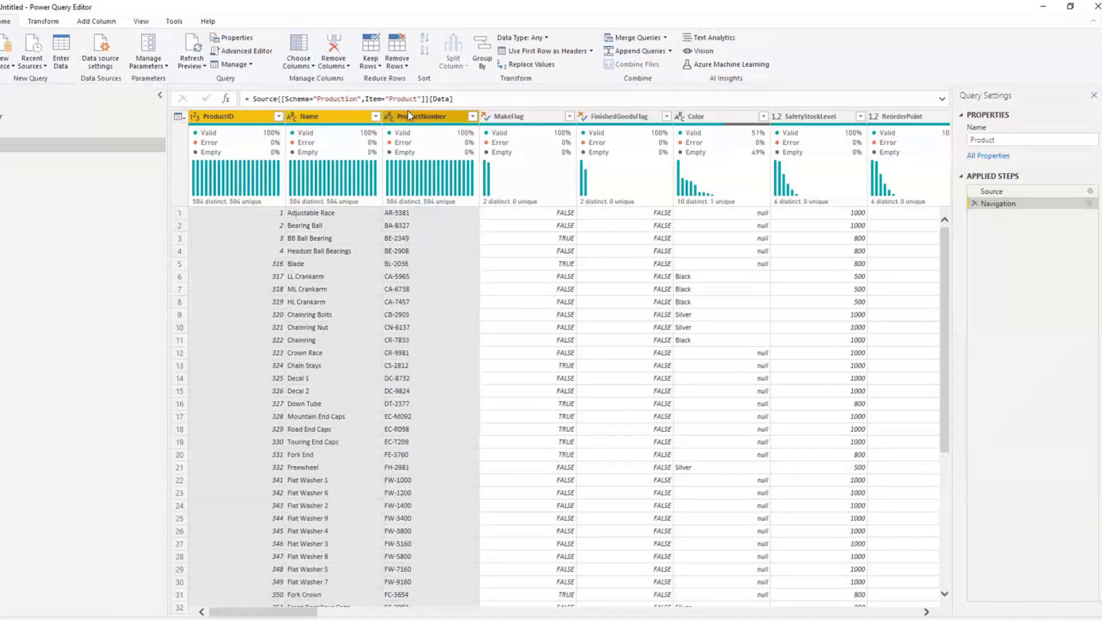
{"action": "right_click", "coordinate": [408, 115]}
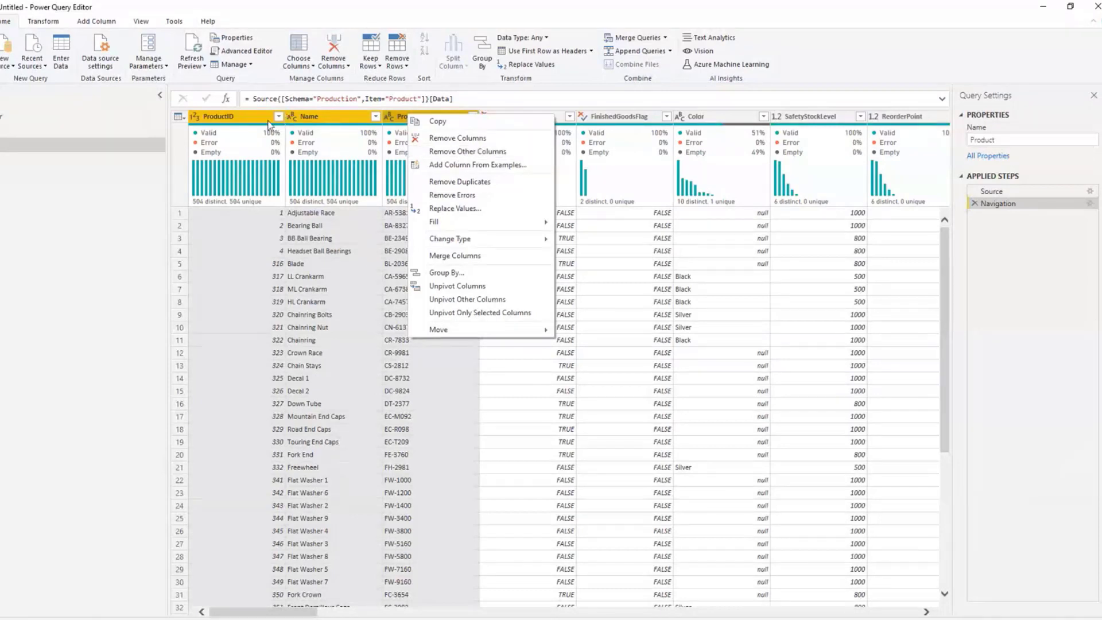
Step: Remove all columns from the Product query except ProductID, Name and ProductNumber
{"action": "left_click", "coordinate": [229, 117]}
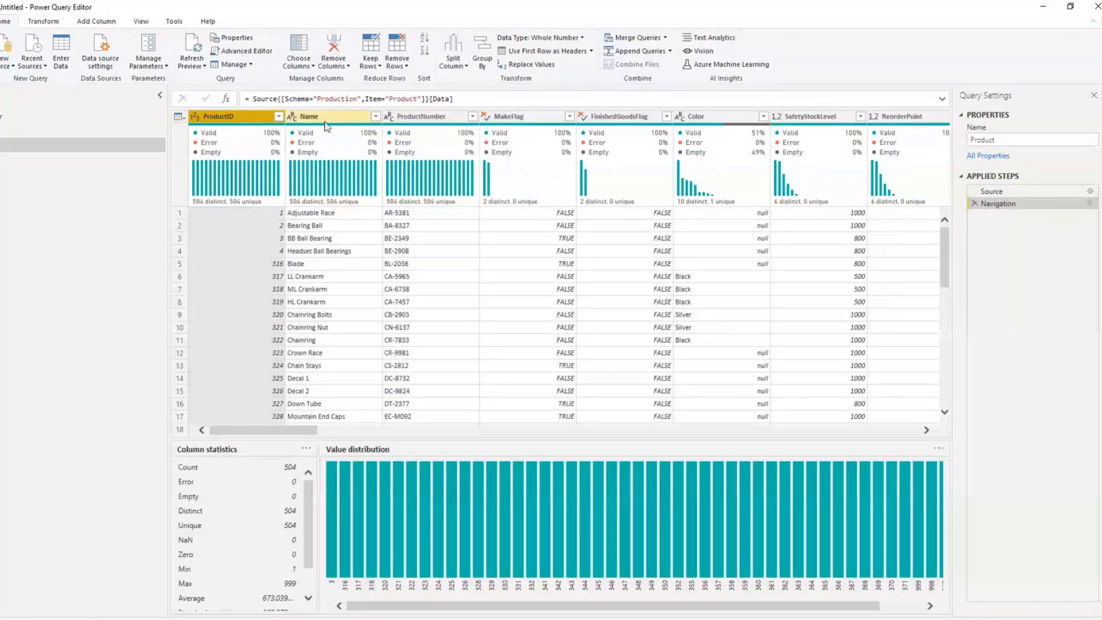
{"action": "left_click", "coordinate": [332, 116], "text": "ctrl"}
{"action": "left_click", "coordinate": [420, 116], "text": "ctrl"}
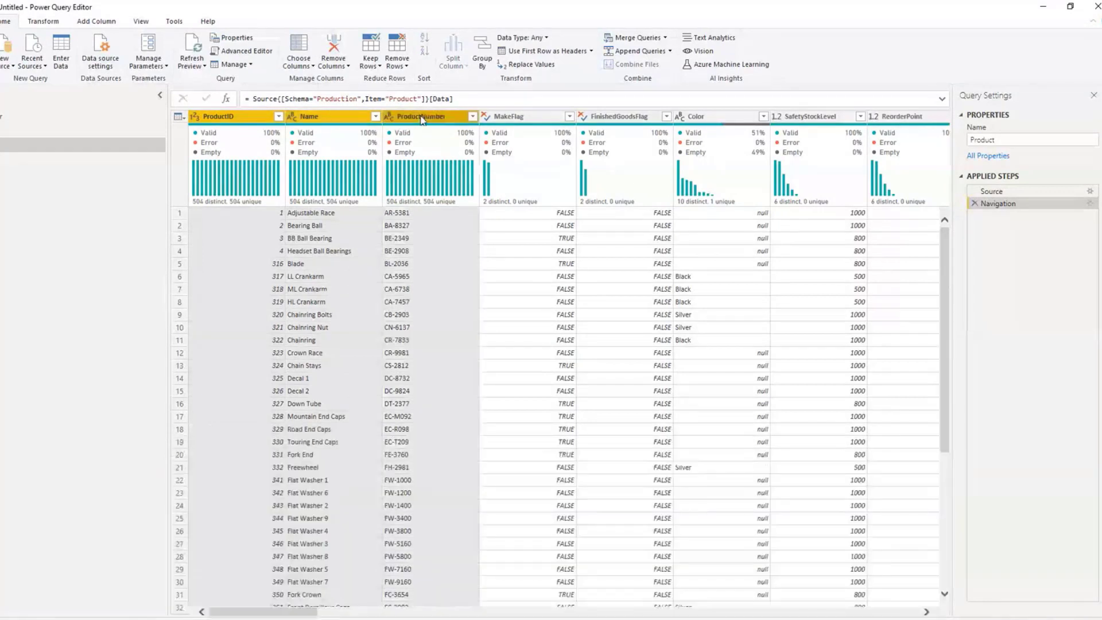
{"action": "right_click", "coordinate": [420, 120]}
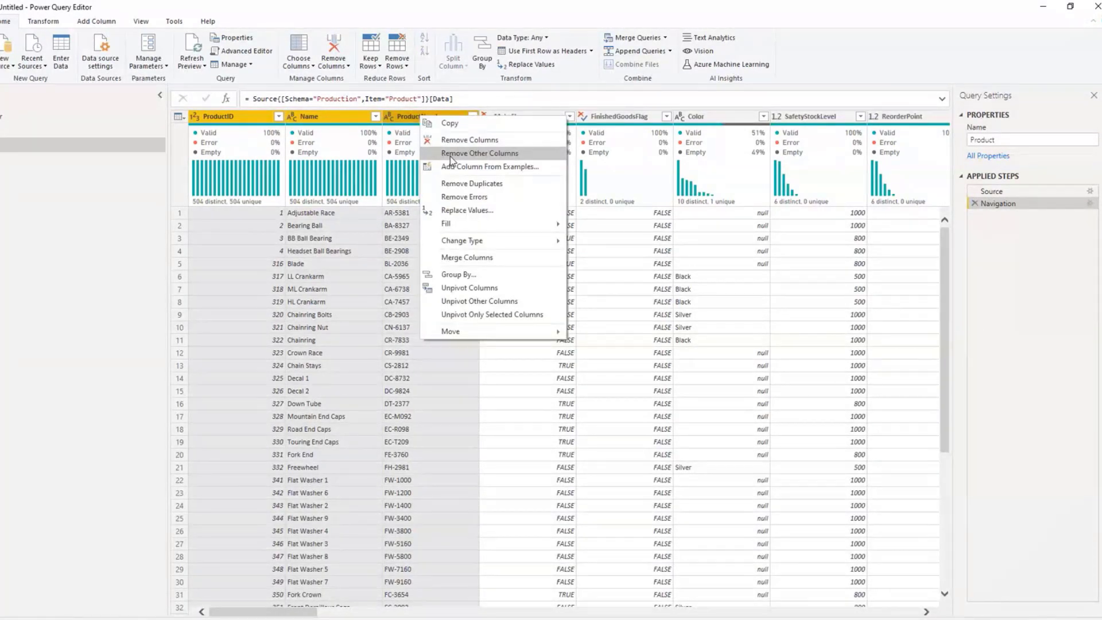
{"action": "left_click", "coordinate": [449, 154]}
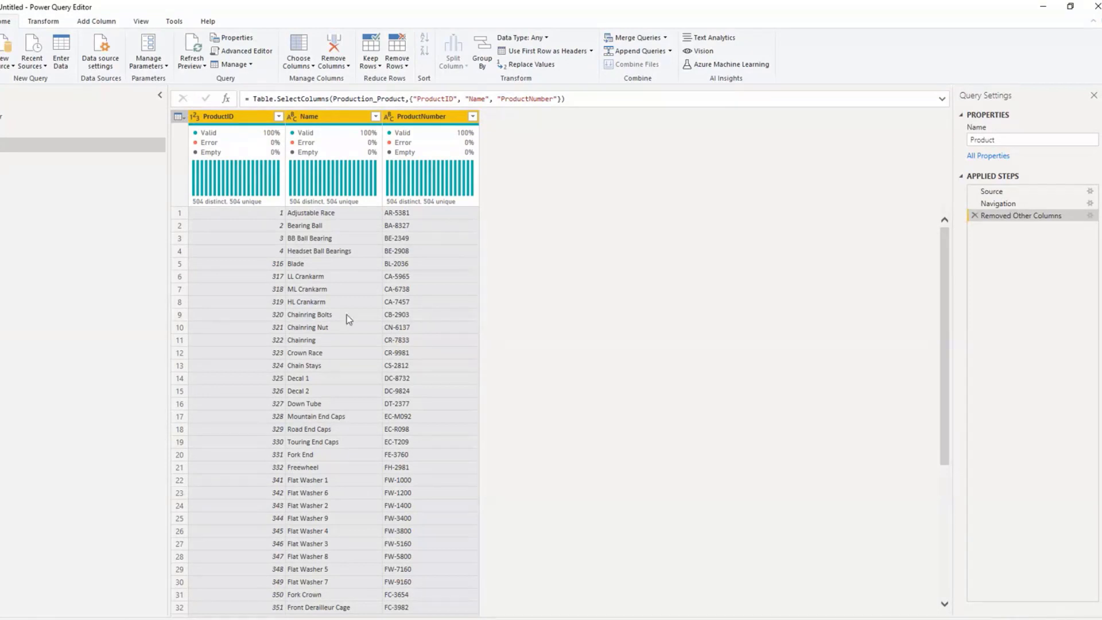
Step: Rename the Name column of the Product query as Product Name
{"action": "left_click", "coordinate": [320, 116]}
{"action": "left_click", "coordinate": [445, 117]}
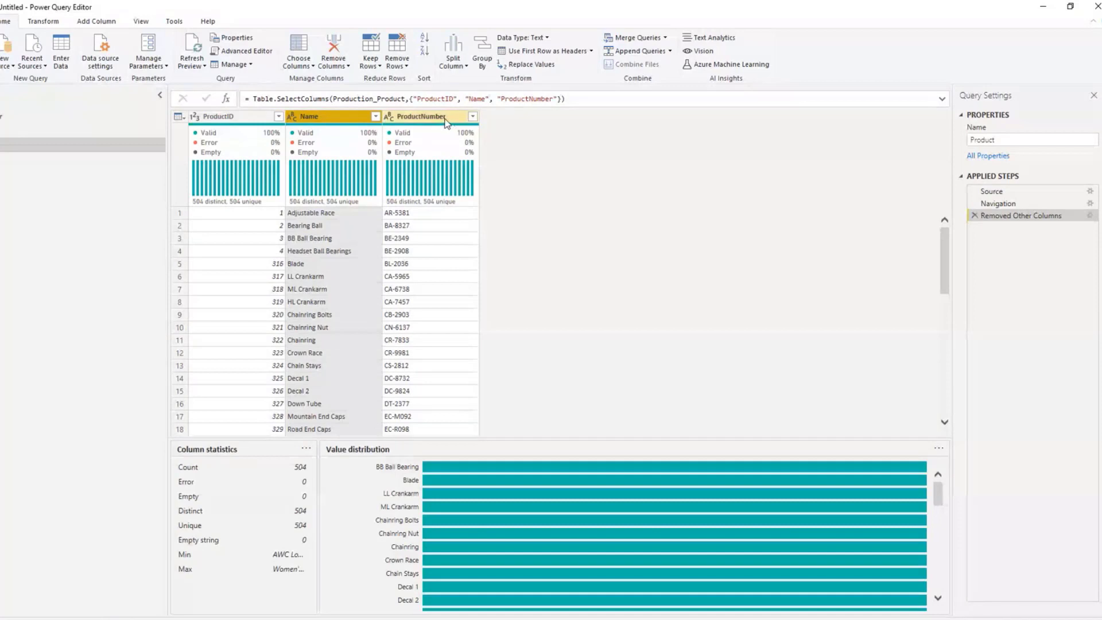
{"action": "left_click", "coordinate": [215, 117], "text": "ctrl"}
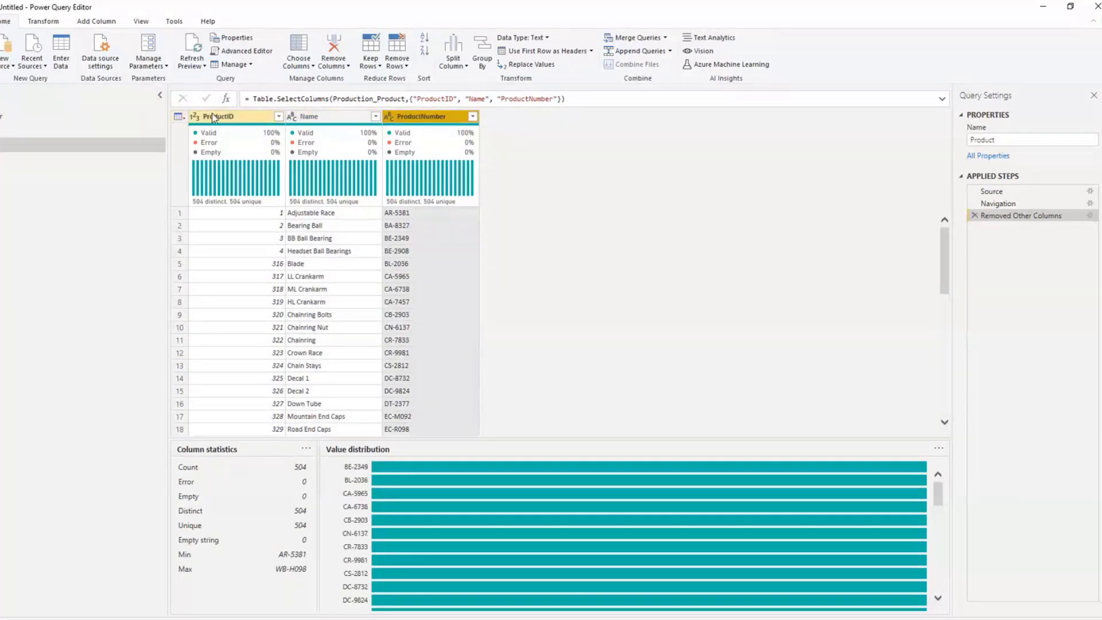
{"action": "left_click", "coordinate": [252, 121]}
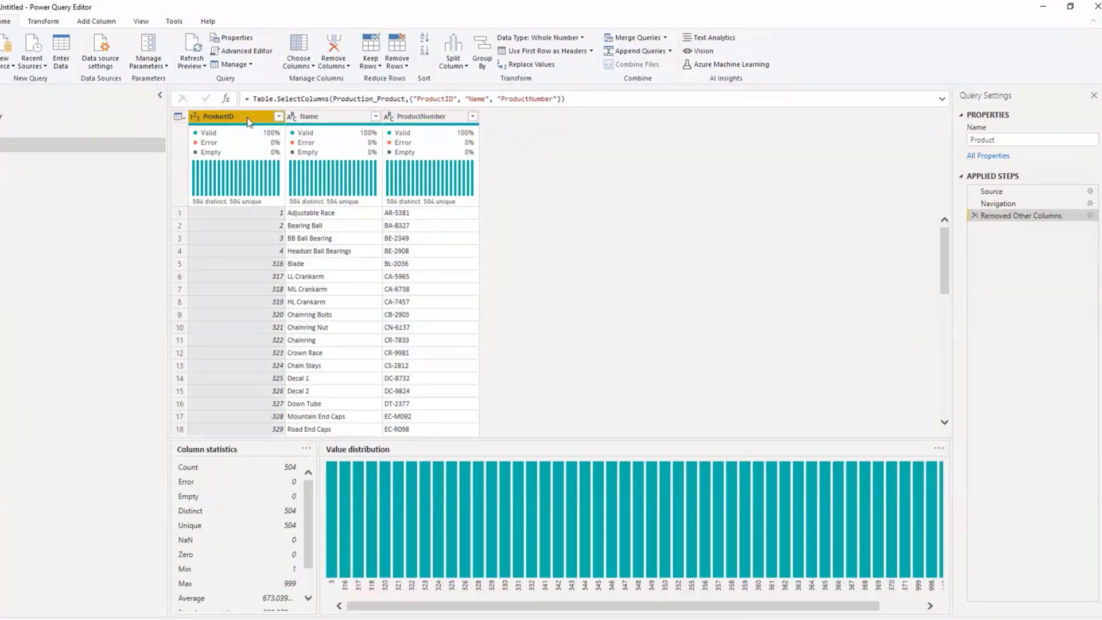
{"action": "left_click", "coordinate": [319, 117]}
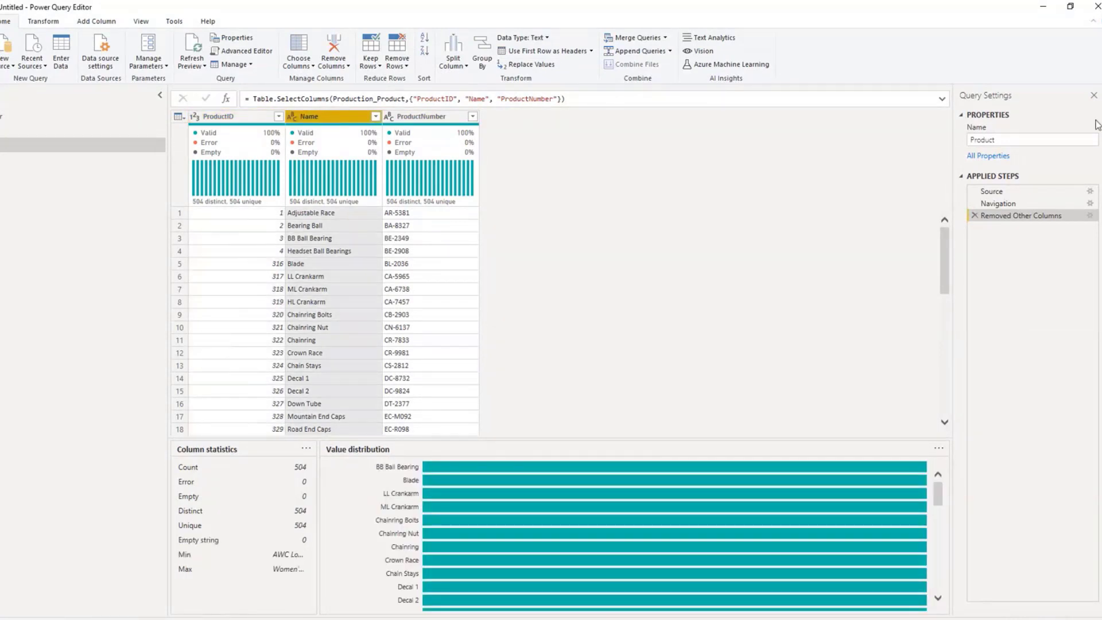
{"action": "right_click", "coordinate": [325, 120]}
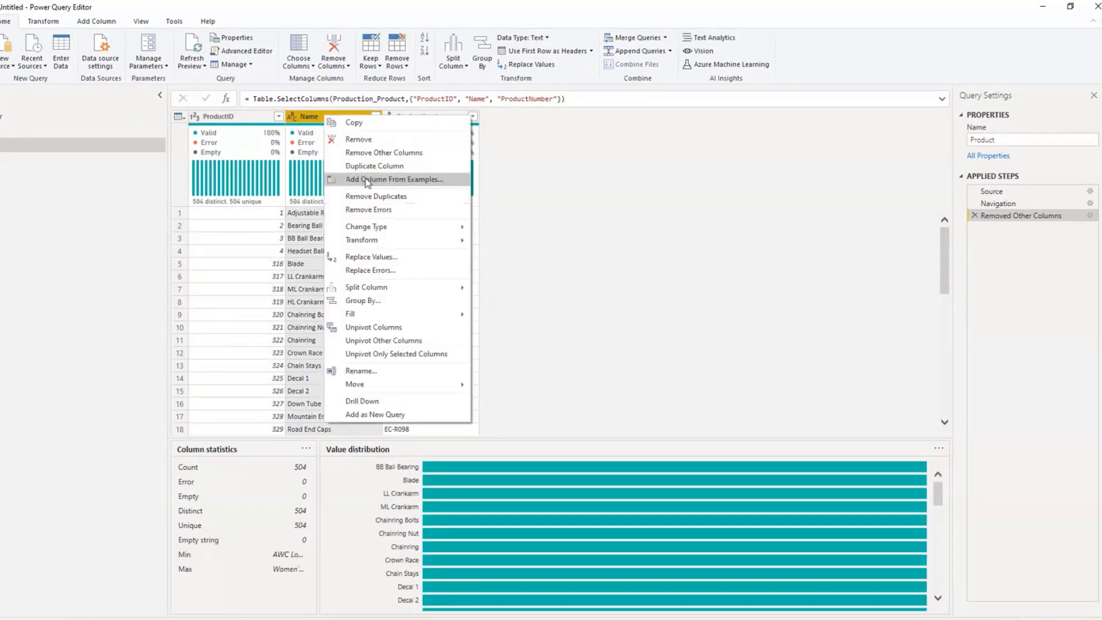
{"action": "left_click", "coordinate": [365, 373]}
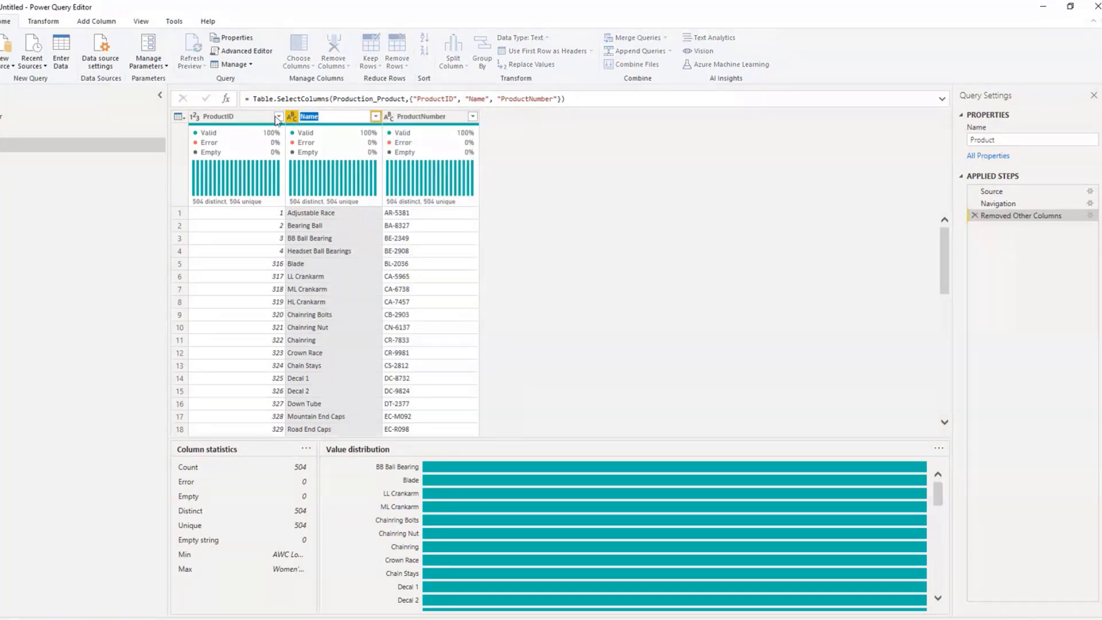
{"action": "left_click", "coordinate": [301, 116]}
{"action": "type", "text": "Product"}
{"action": "key", "text": "Return"}
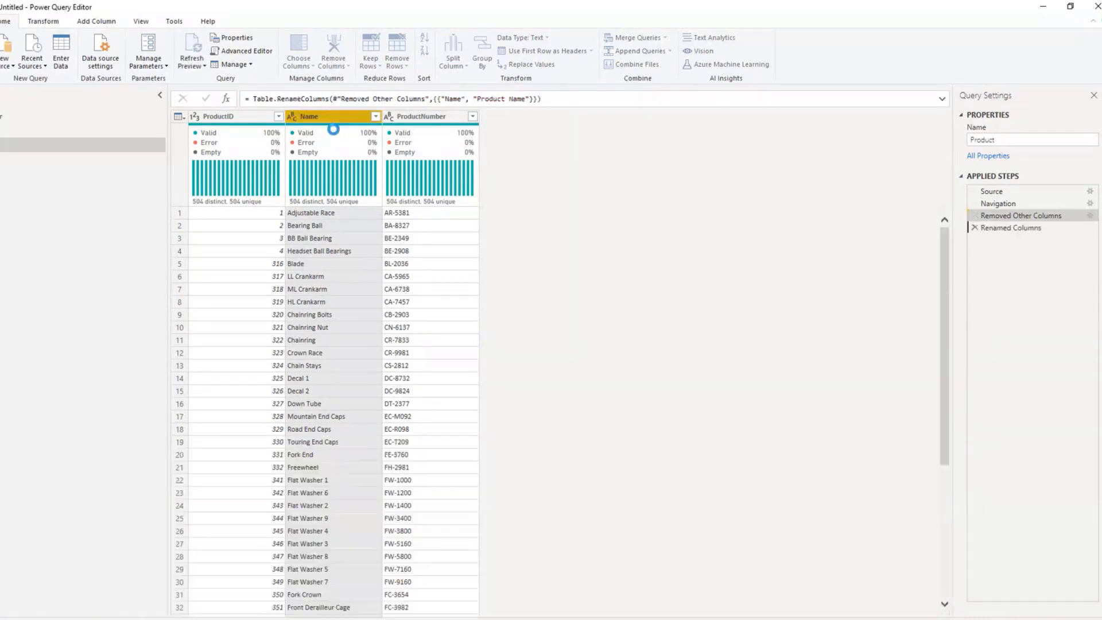
Step: Rename the ProductNumber column of the Product query as Product Number, with a space between the words
{"action": "left_click", "coordinate": [432, 118]}
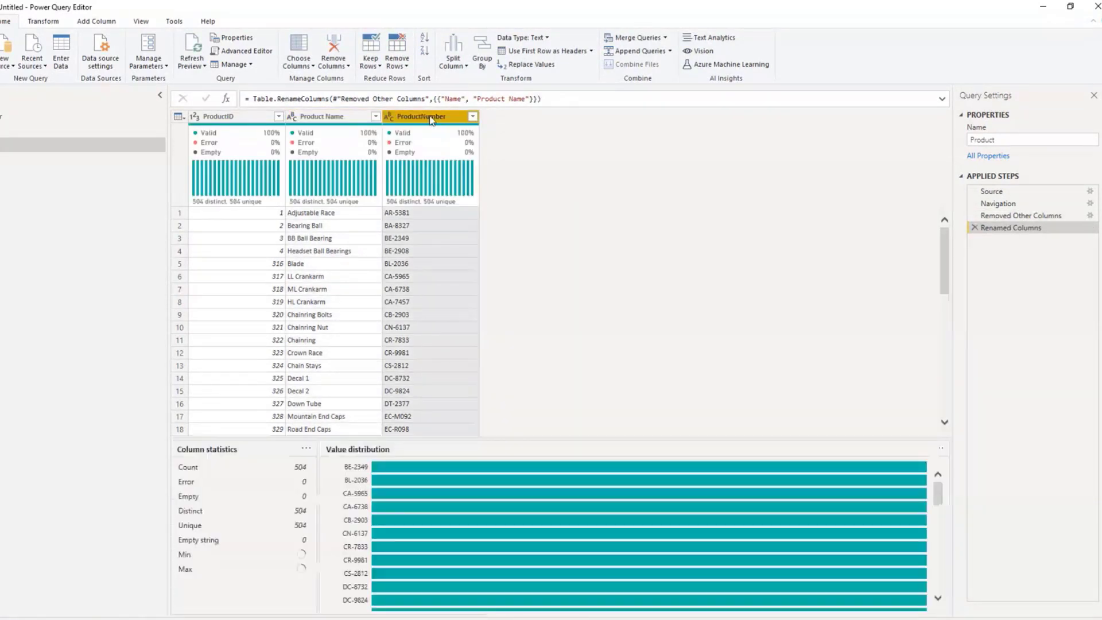
{"action": "right_click", "coordinate": [431, 120]}
{"action": "left_click", "coordinate": [467, 370]}
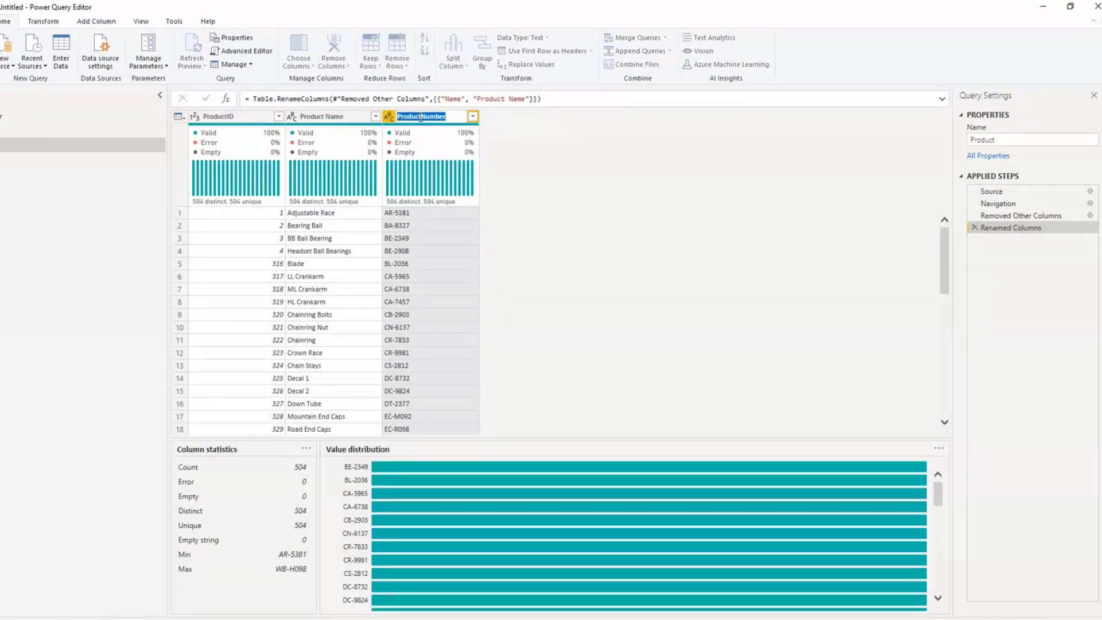
{"action": "left_click", "coordinate": [427, 118]}
{"action": "key", "text": "Return"}
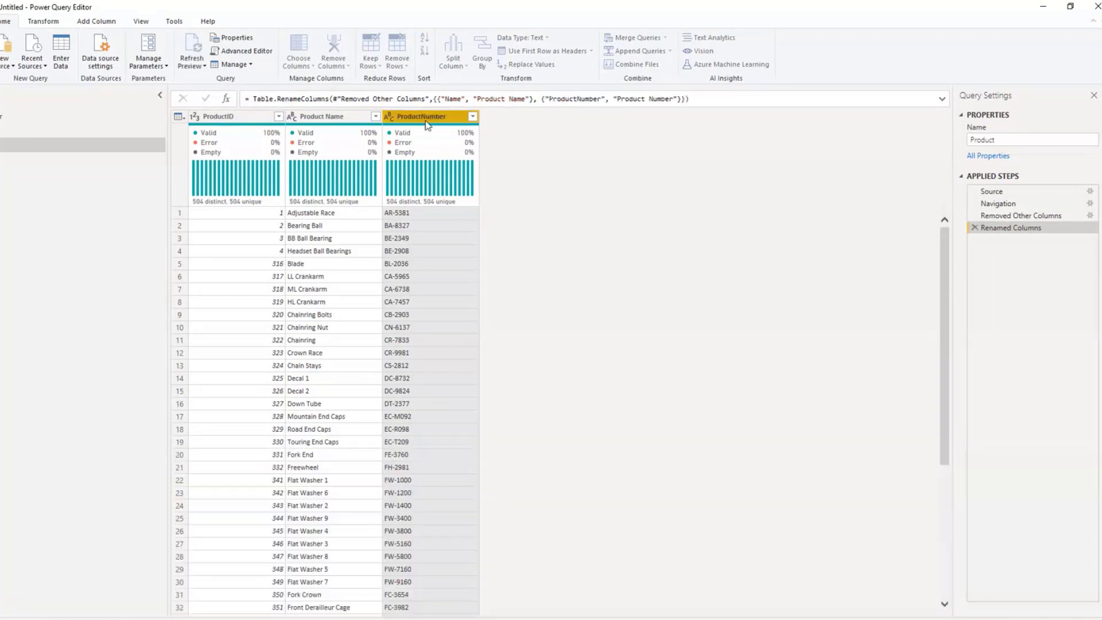
Step: Rename the ProductID column of the Product query as Source_ProductID
{"action": "left_click", "coordinate": [241, 116]}
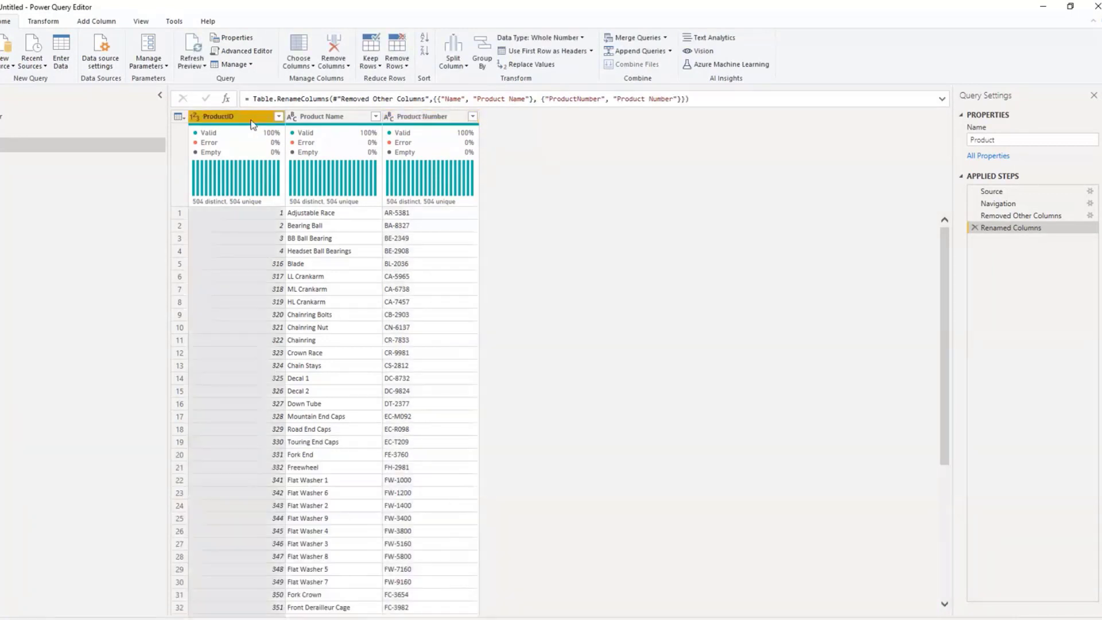
{"action": "right_click", "coordinate": [253, 124]}
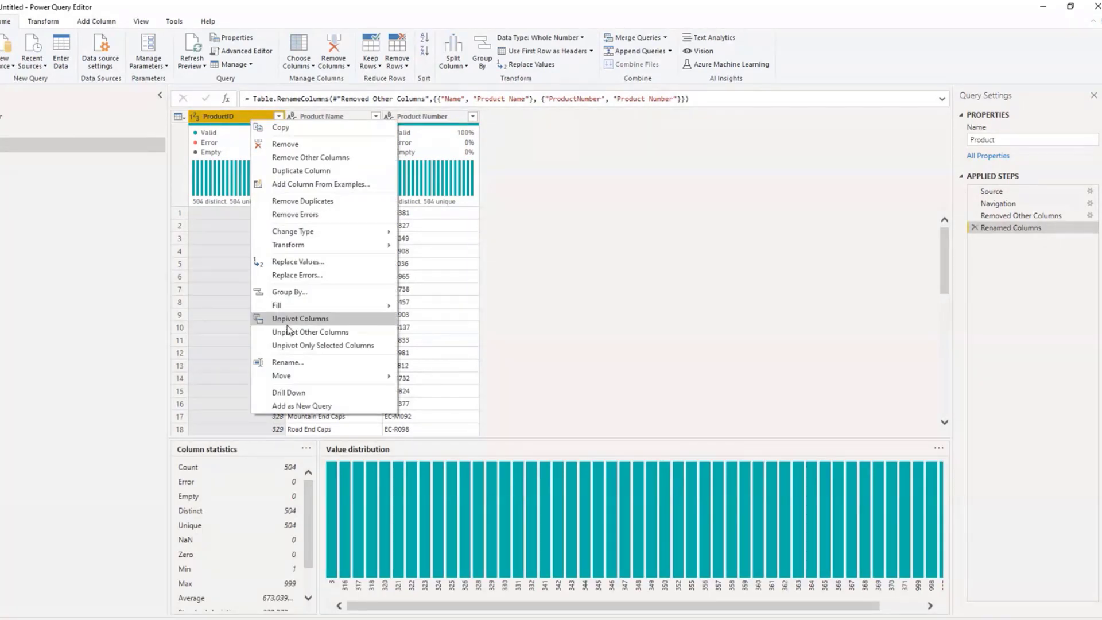
{"action": "left_click", "coordinate": [291, 363]}
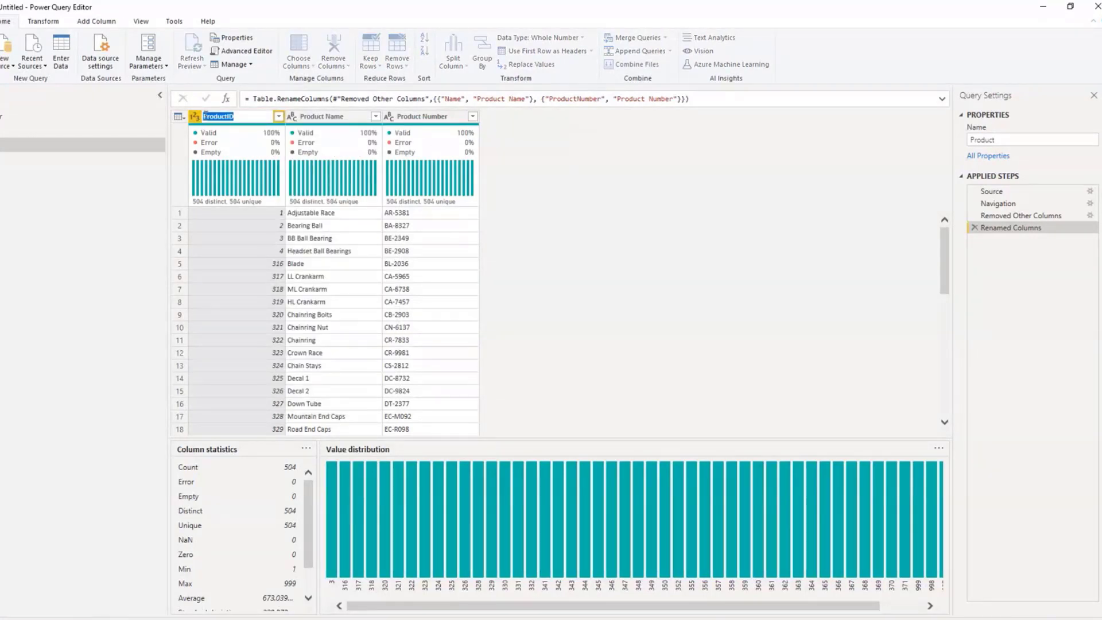
{"action": "left_click", "coordinate": [205, 117]}
{"action": "type", "text": "Source_"}
{"action": "key", "text": "Return"}
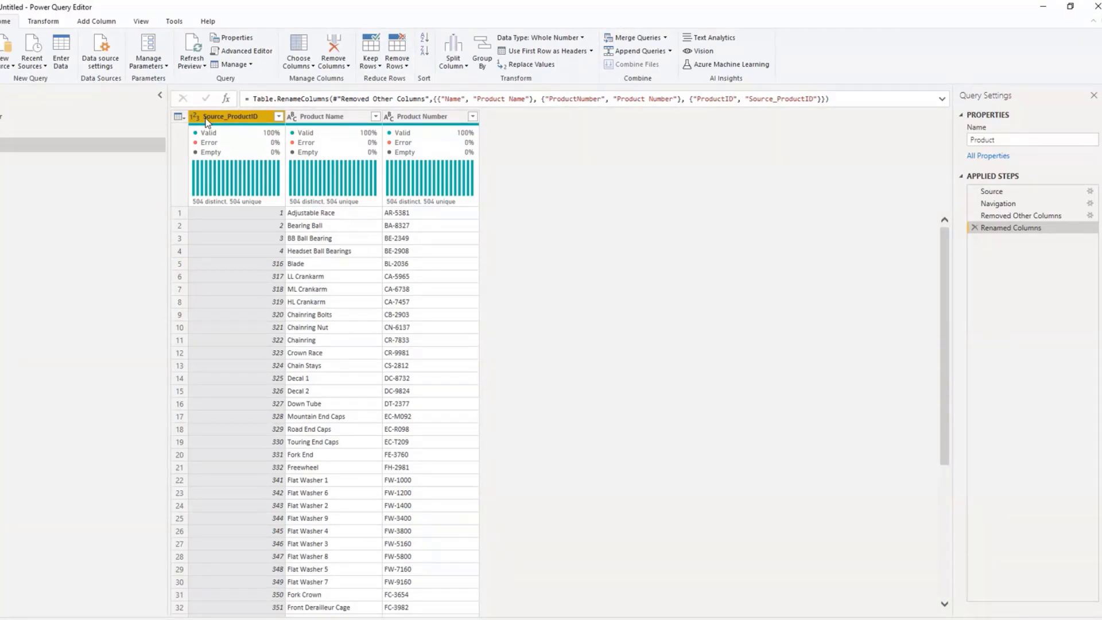
Step: Add an index column starting from 1 to the Product query
{"action": "left_click", "coordinate": [208, 120]}
{"action": "left_click", "coordinate": [97, 21]}
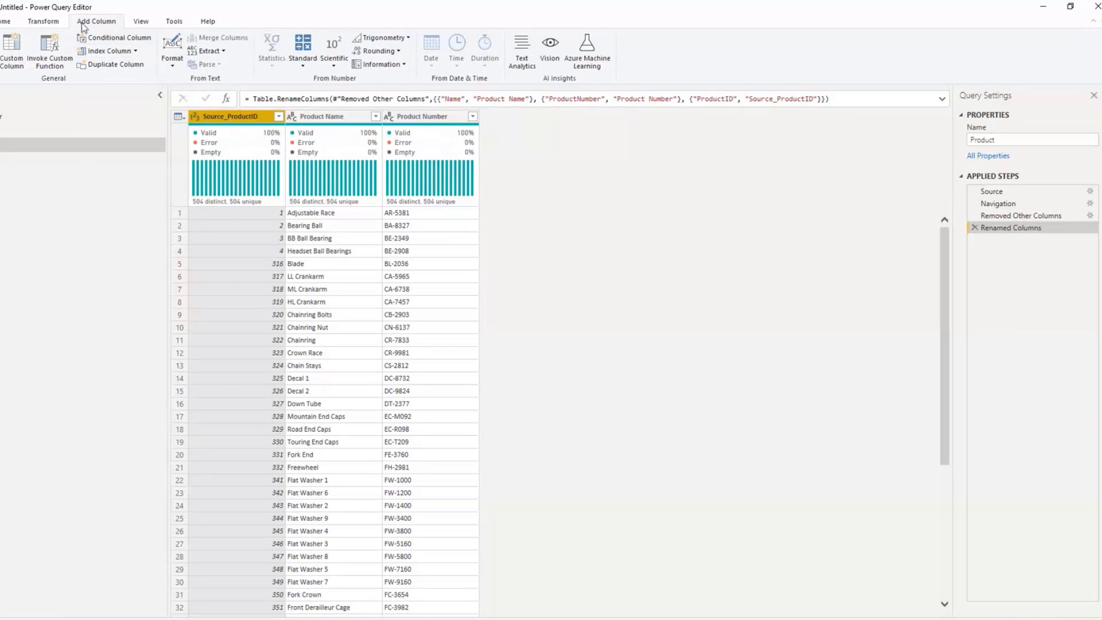
{"action": "left_click", "coordinate": [136, 51]}
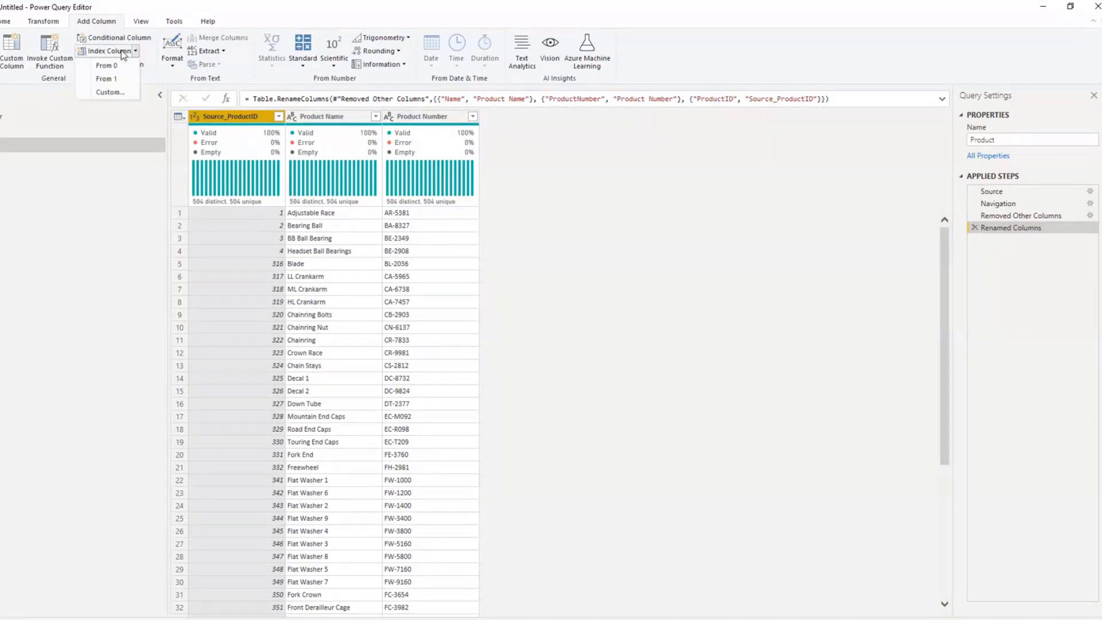
{"action": "left_click", "coordinate": [115, 79]}
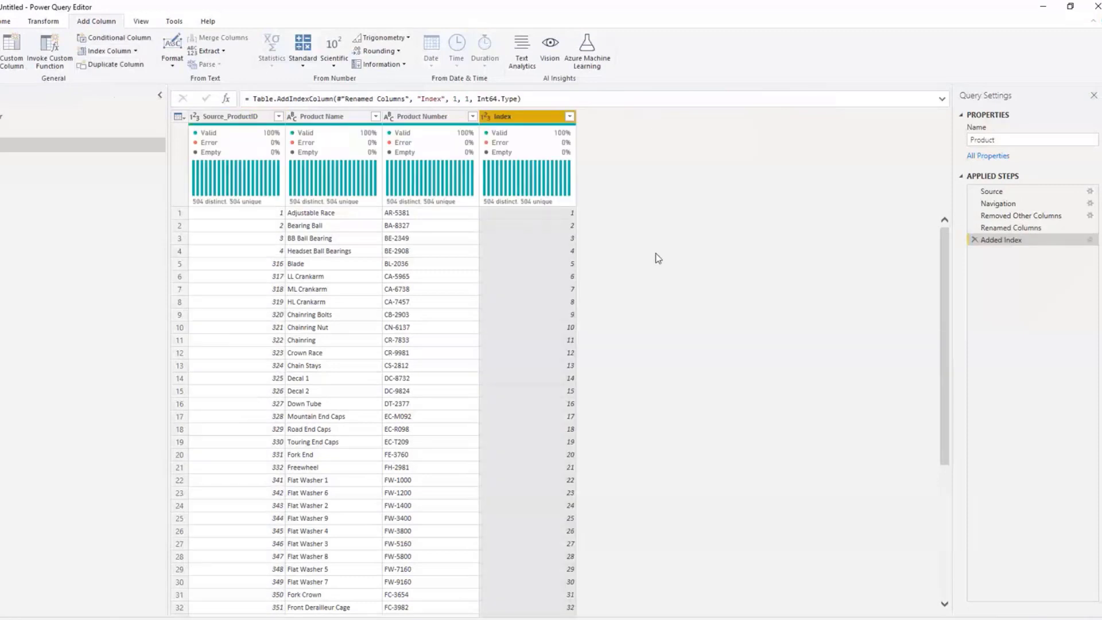
Step: Move the Index column of the Product query to the first position, ahead of Source_ProductID
{"action": "right_click", "coordinate": [505, 123]}
{"action": "left_click", "coordinate": [936, 242]}
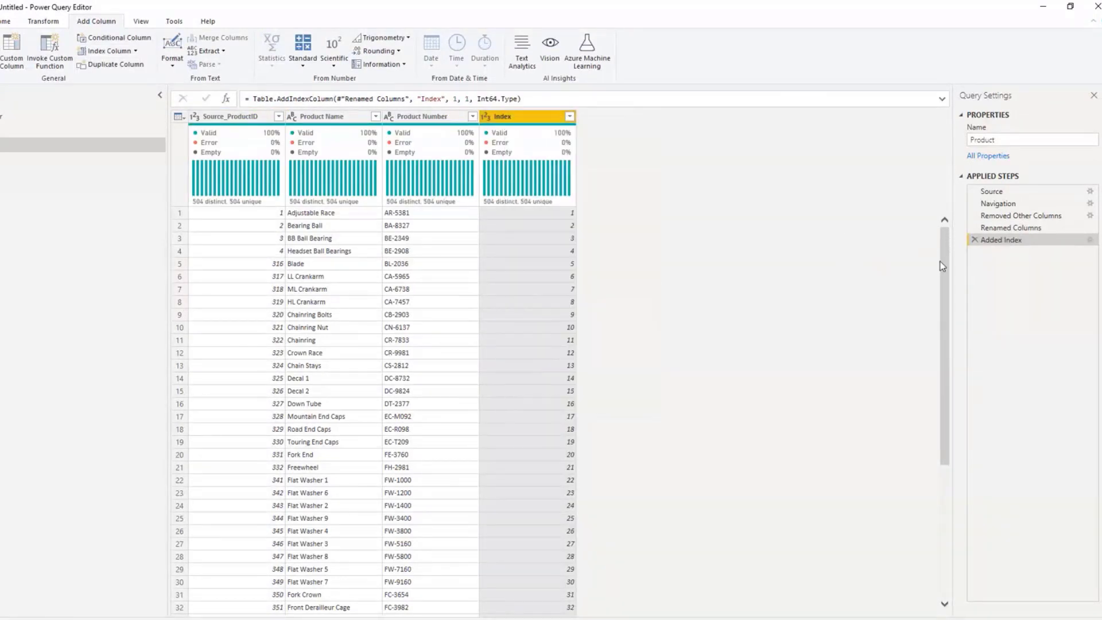
{"action": "left_click_drag", "start_coordinate": [945, 260], "coordinate": [946, 263]}
{"action": "left_click_drag", "start_coordinate": [524, 122], "coordinate": [216, 133]}
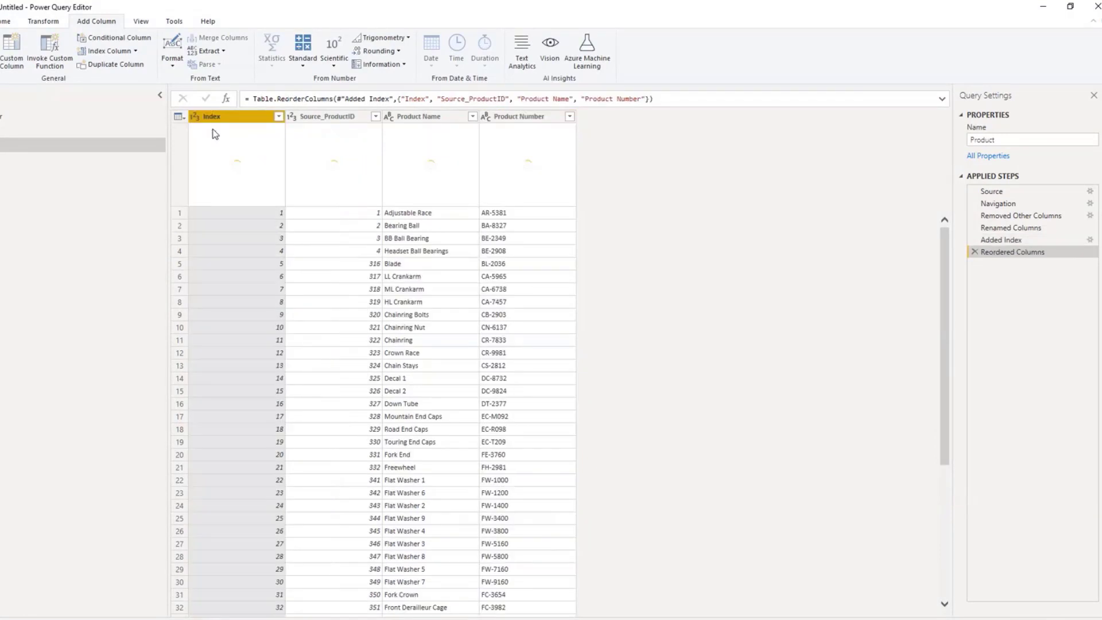
Step: Rename the Index column of the Product query as ProductKey and move Product Number ahead of Product Name
{"action": "right_click", "coordinate": [219, 117]}
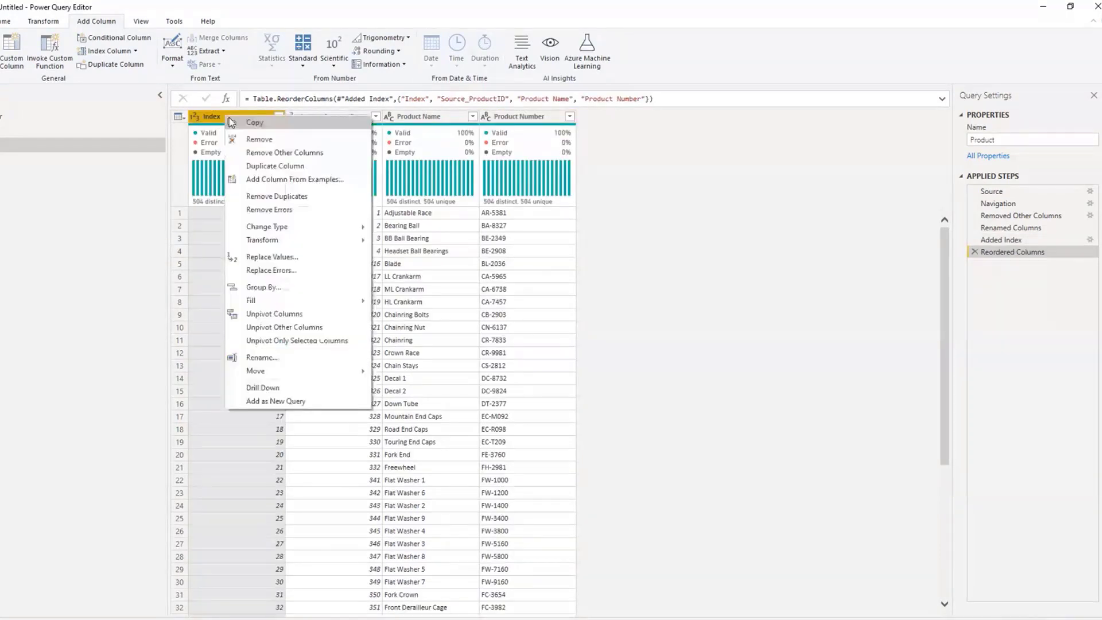
{"action": "left_click", "coordinate": [286, 361]}
{"action": "type", "text": "ProductKey"}
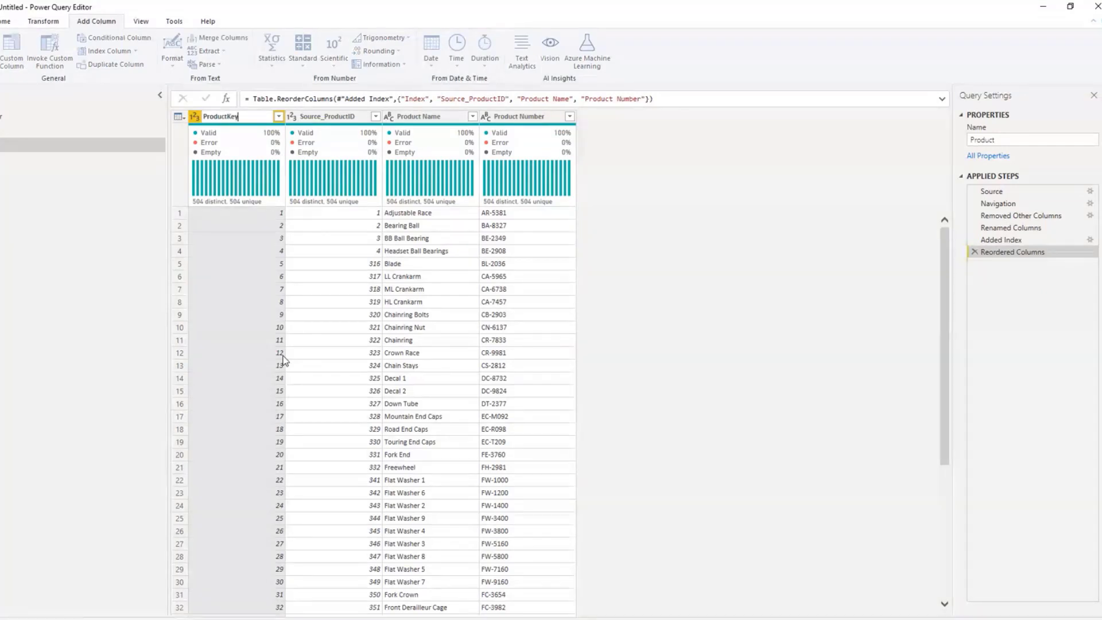
{"action": "key", "text": "Return"}
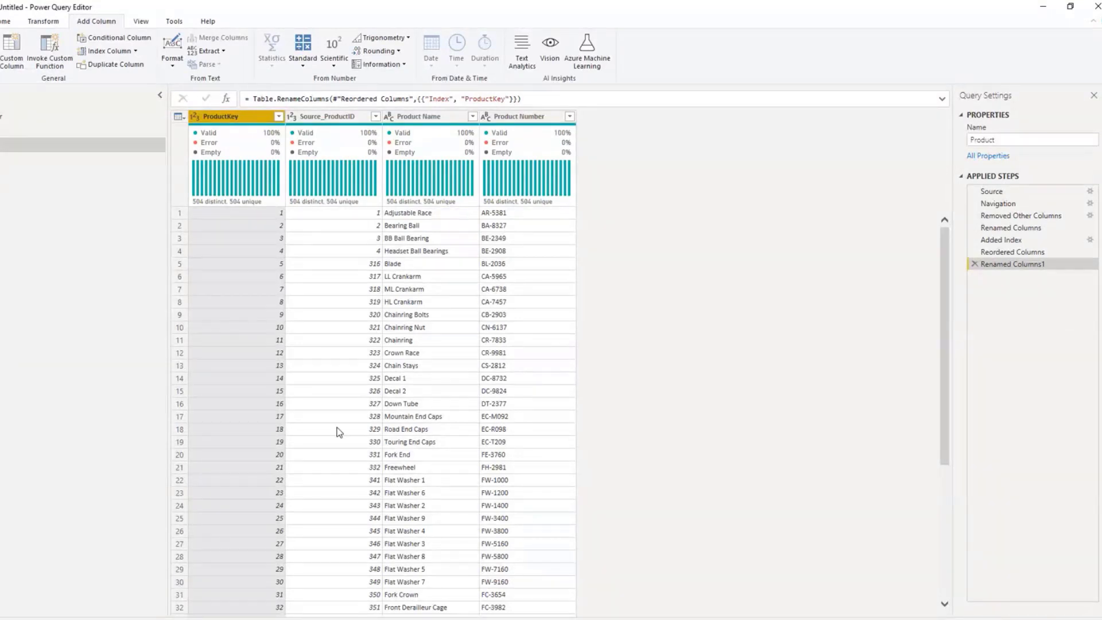
{"action": "left_click_drag", "start_coordinate": [512, 116], "coordinate": [428, 118]}
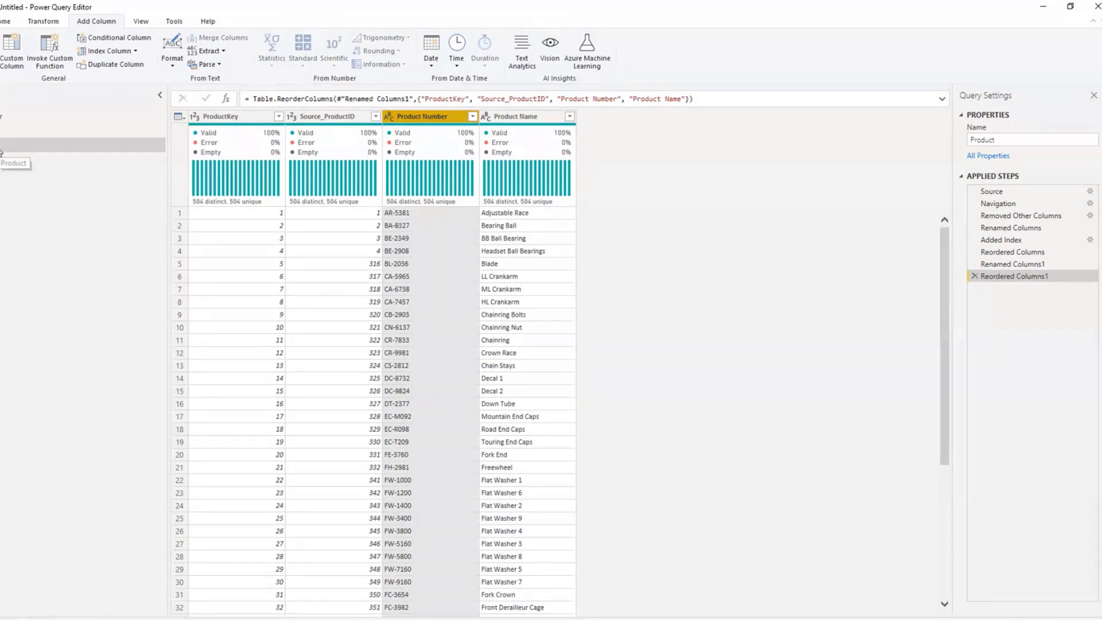
Step: Apply the pending query changes to the model and close the Power Query Editor
{"action": "left_click", "coordinate": [4, 20]}
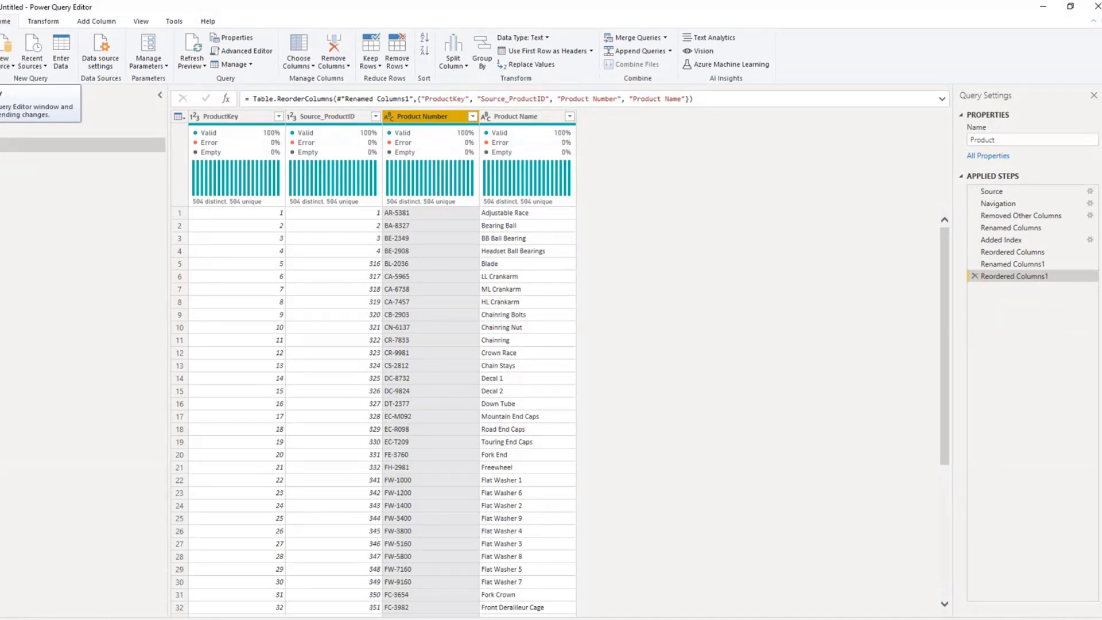
{"action": "left_click", "coordinate": [0, 64]}
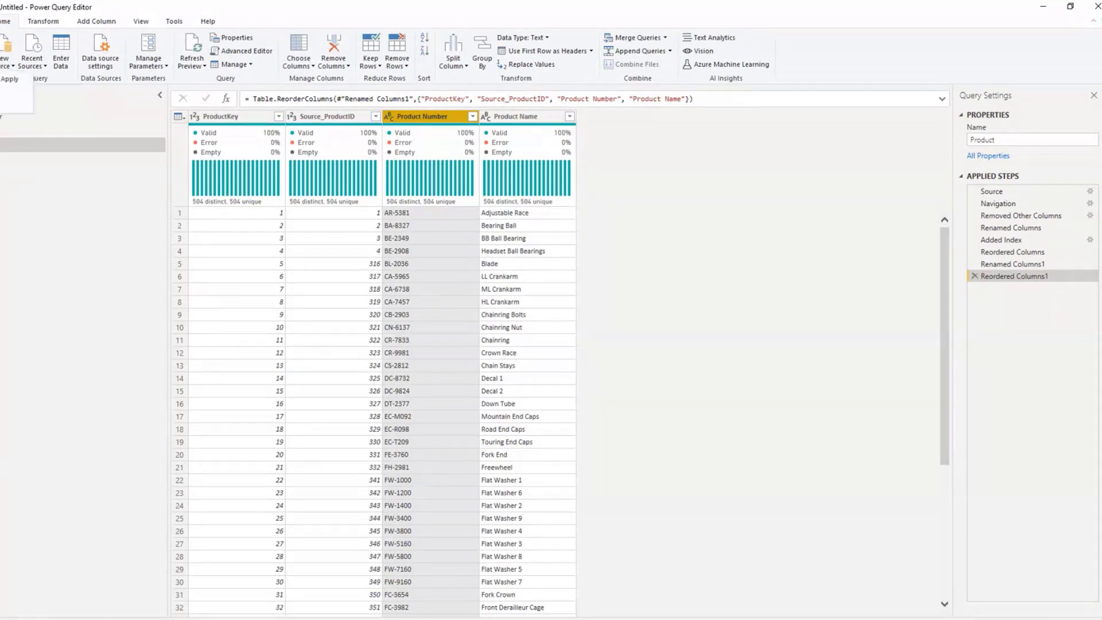
{"action": "left_click", "coordinate": [2, 79]}
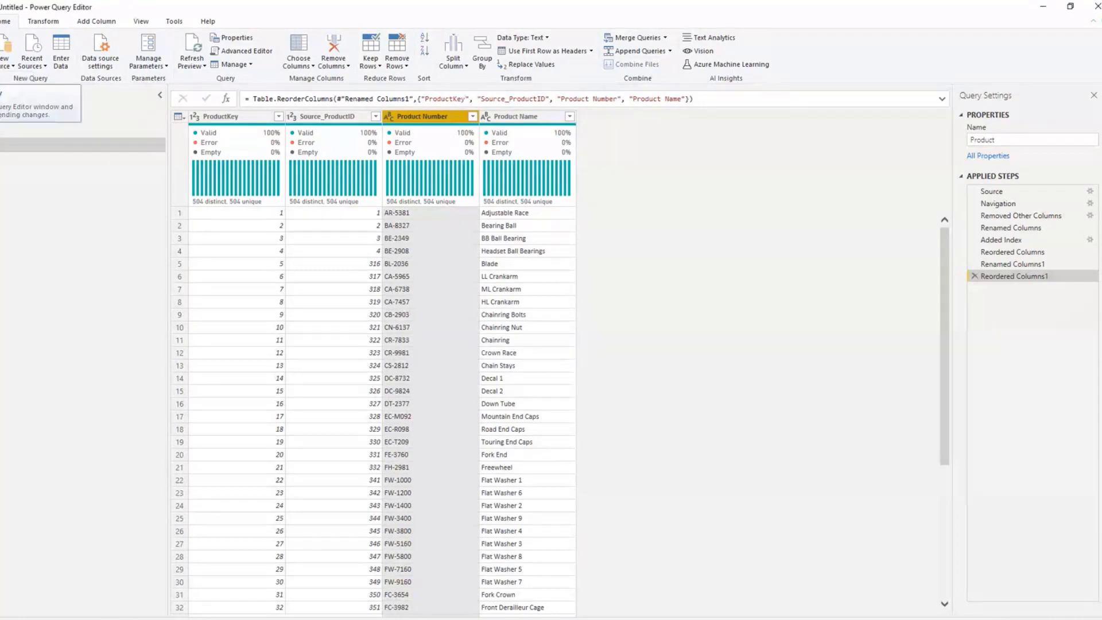
{"action": "left_click", "coordinate": [0, 64]}
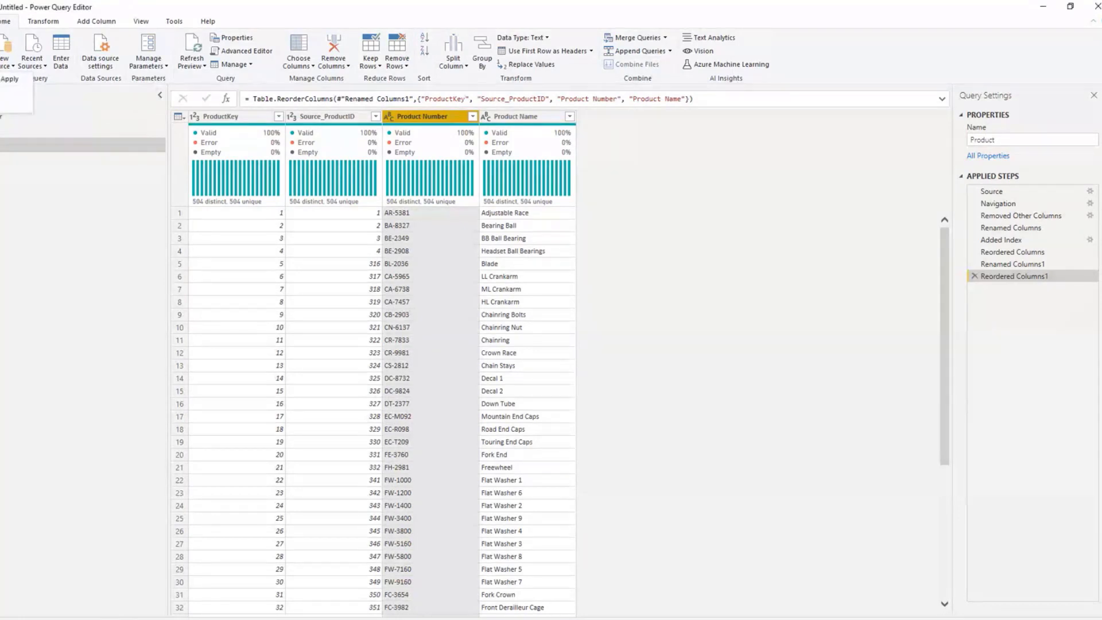
{"action": "left_click", "coordinate": [5, 79]}
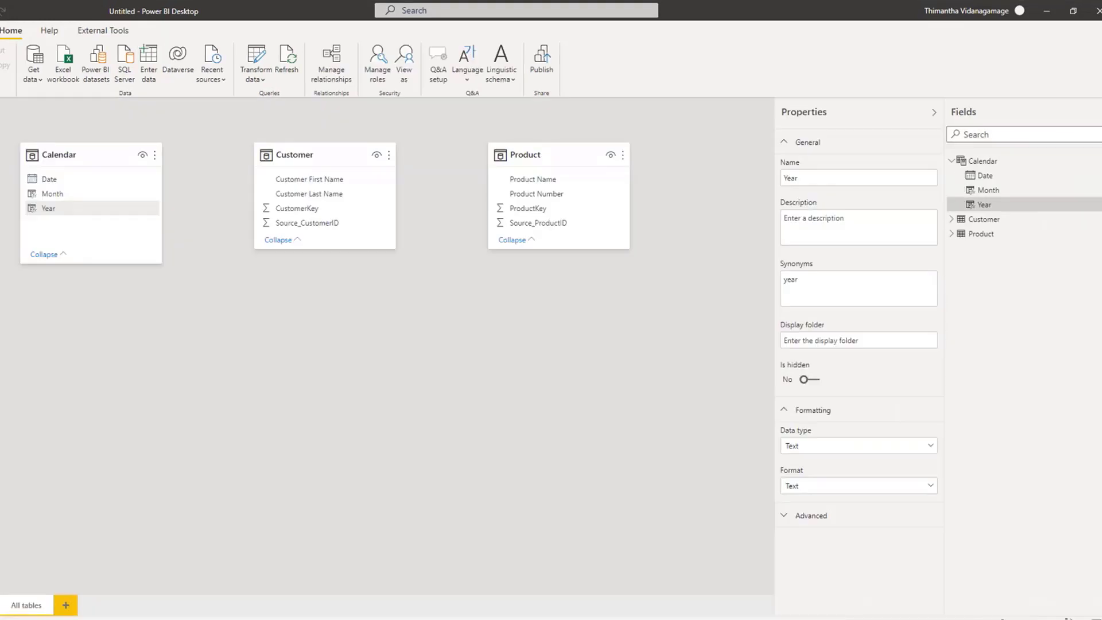
Step: Reposition the Customer and Calendar tables in the model diagram, then return to the report canvas
{"action": "mouse_move", "coordinate": [546, 156]}
{"action": "left_mouse_down"}
{"action": "mouse_move", "coordinate": [543, 179]}
{"action": "mouse_move", "coordinate": [545, 157]}
{"action": "left_mouse_up"}
{"action": "left_click_drag", "start_coordinate": [333, 151], "coordinate": [338, 201]}
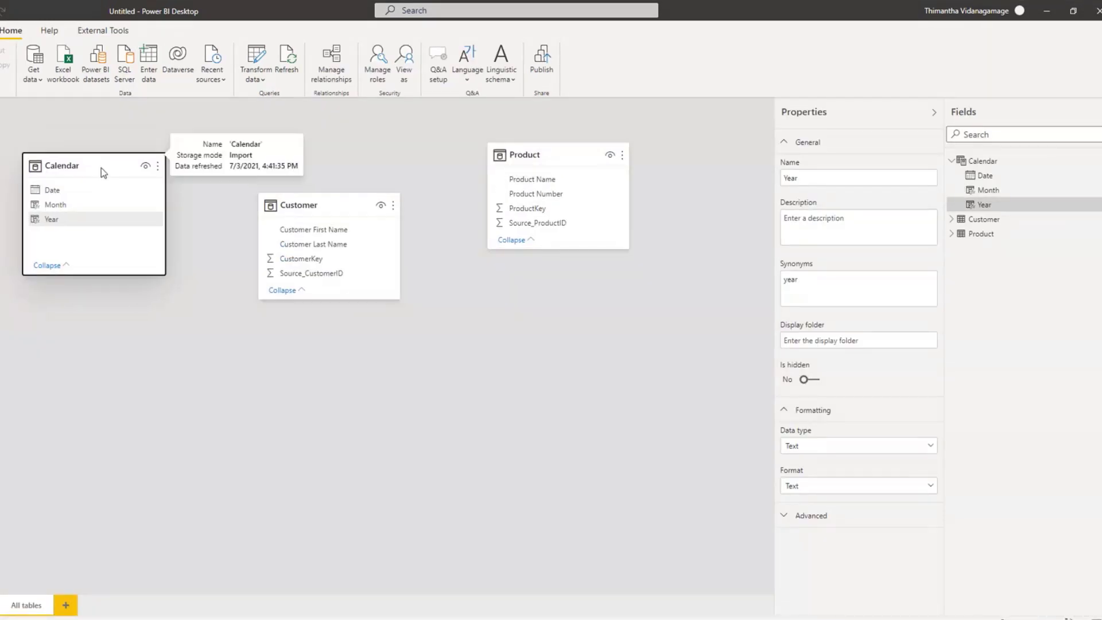
{"action": "left_click_drag", "start_coordinate": [105, 163], "coordinate": [111, 183]}
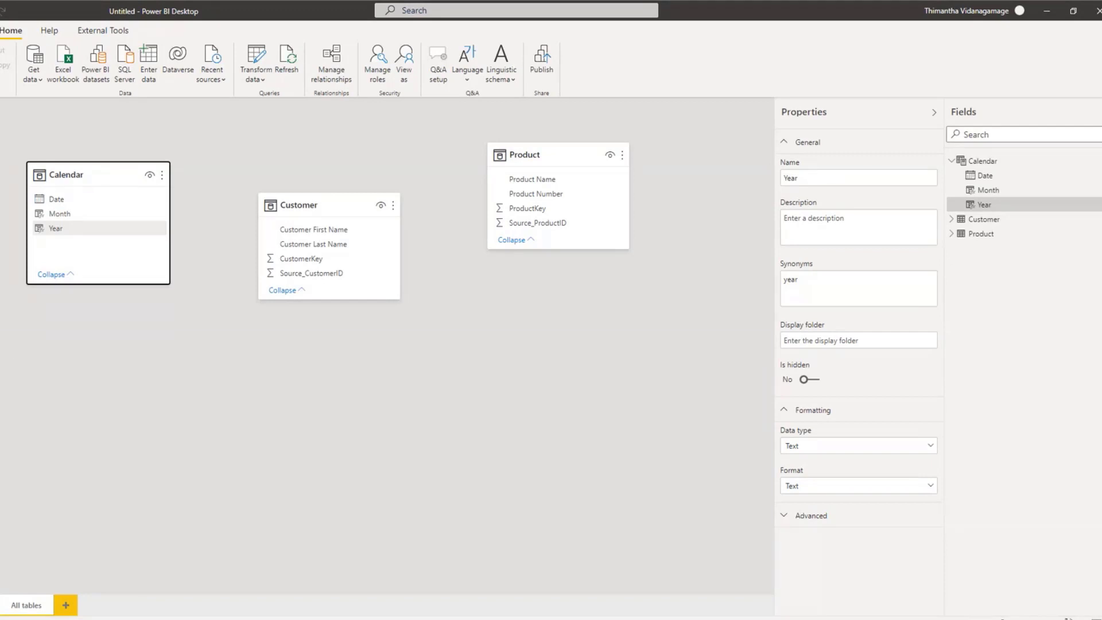
{"action": "left_click", "coordinate": [2, 113]}
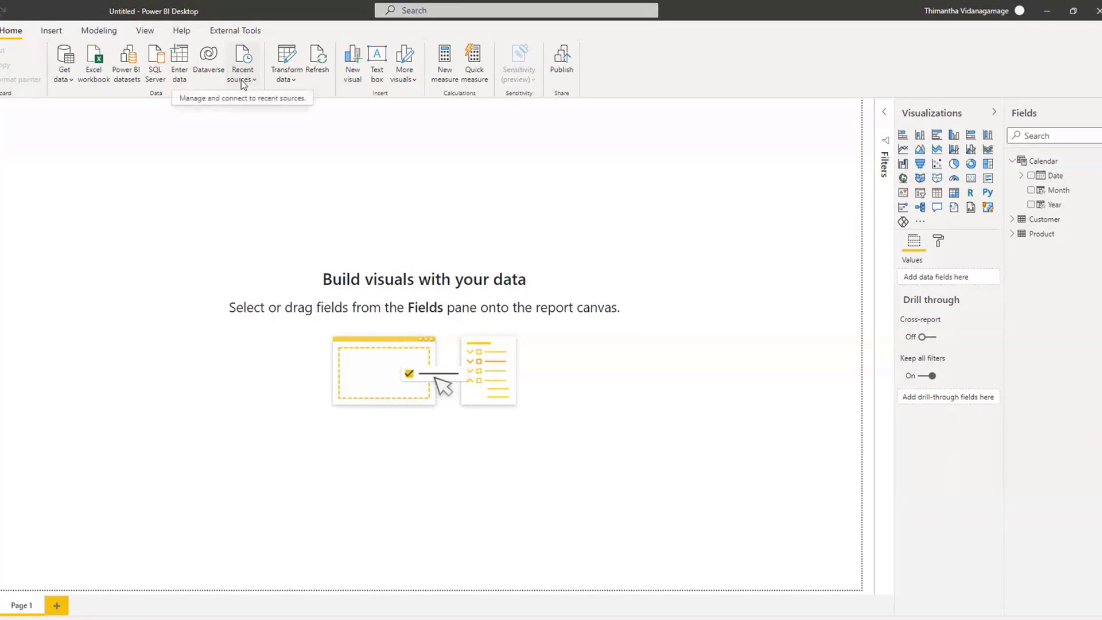
{"action": "left_click", "coordinate": [242, 83]}
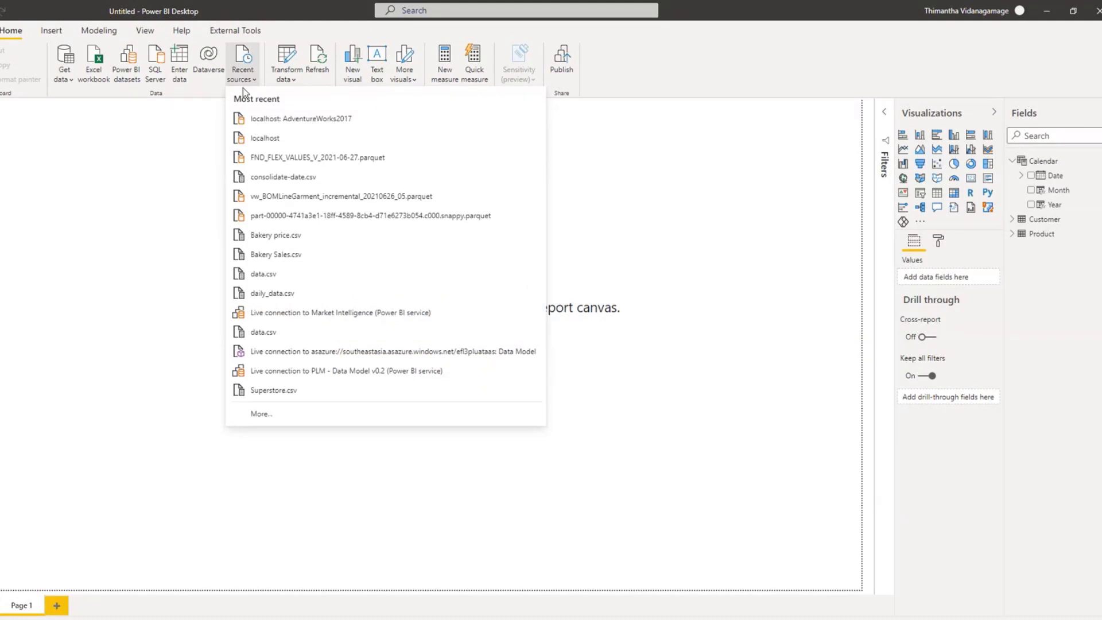
{"action": "left_click", "coordinate": [168, 152]}
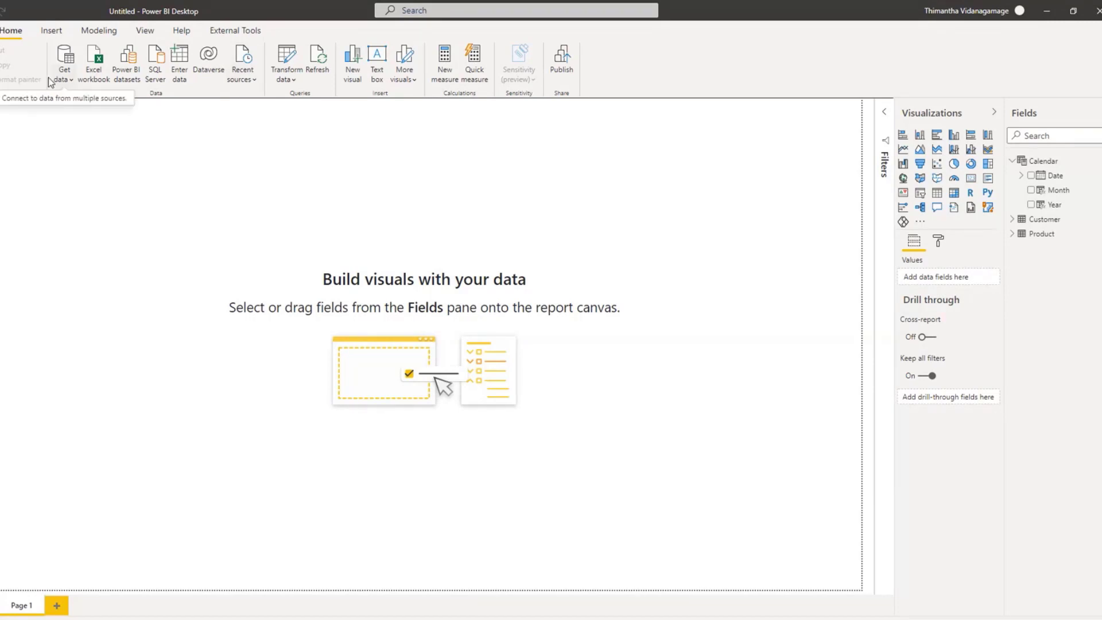
{"action": "left_click", "coordinate": [72, 84]}
{"action": "left_click", "coordinate": [291, 152]}
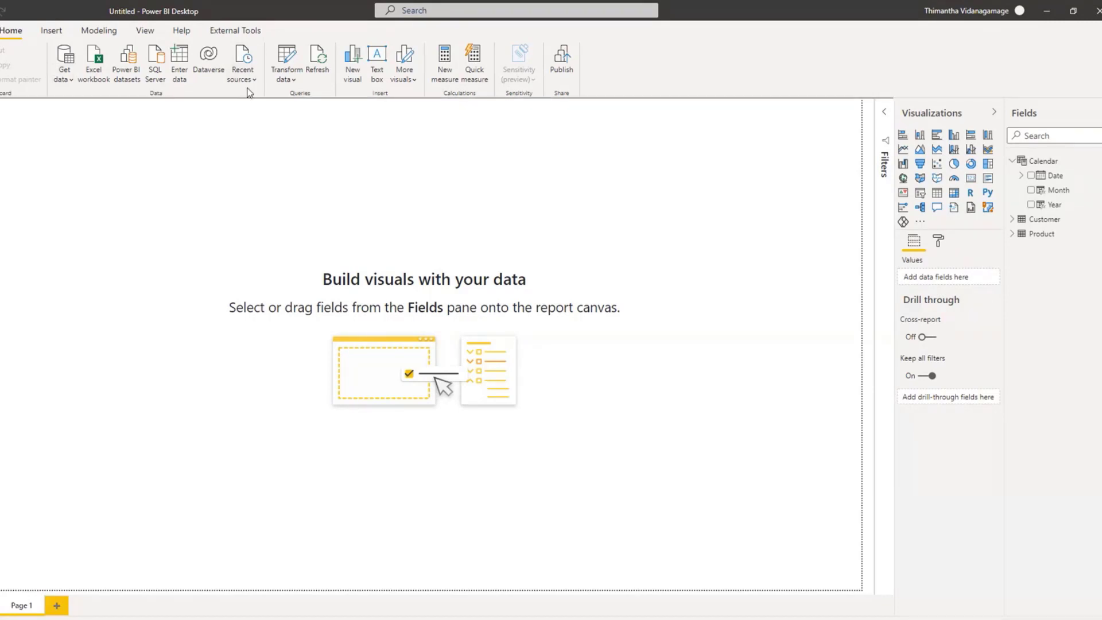
{"action": "left_click", "coordinate": [246, 88]}
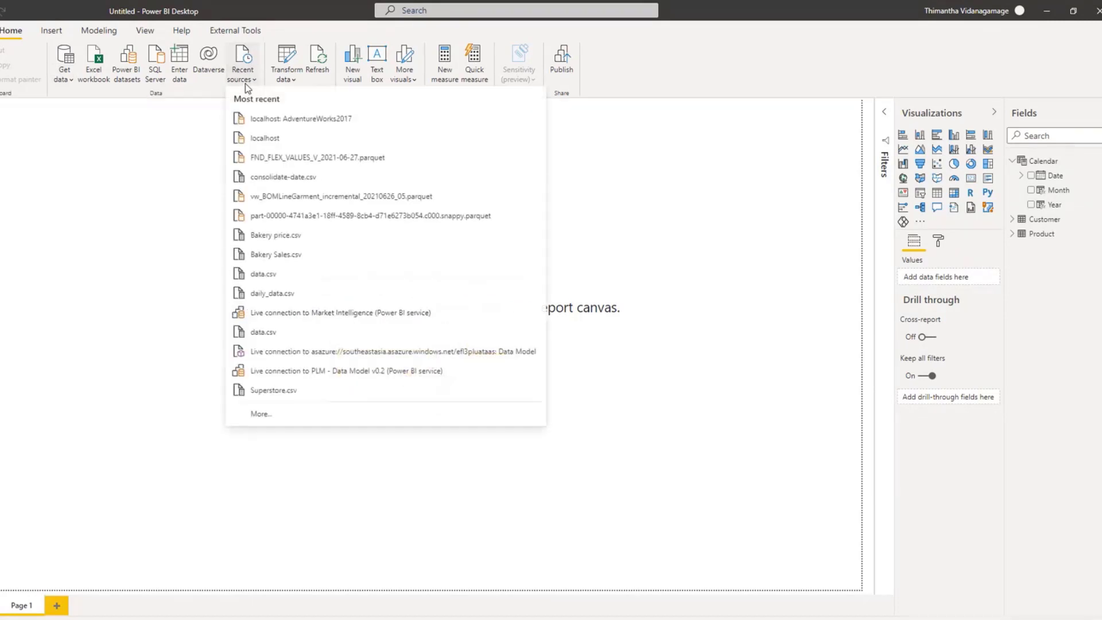
{"action": "left_click", "coordinate": [696, 222]}
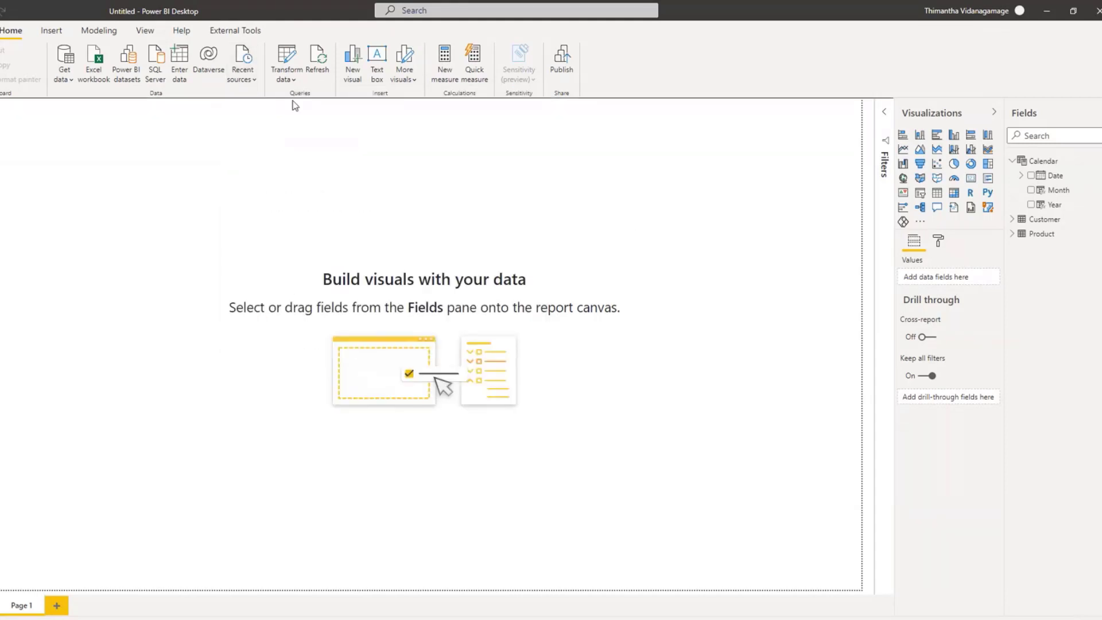
Step: Connect to the recent localhost AdventureWorks2017 source and bring Sales.SalesOrderHeader and Sales.SalesOrderDetail into the query editor in Import mode
{"action": "left_click", "coordinate": [253, 80]}
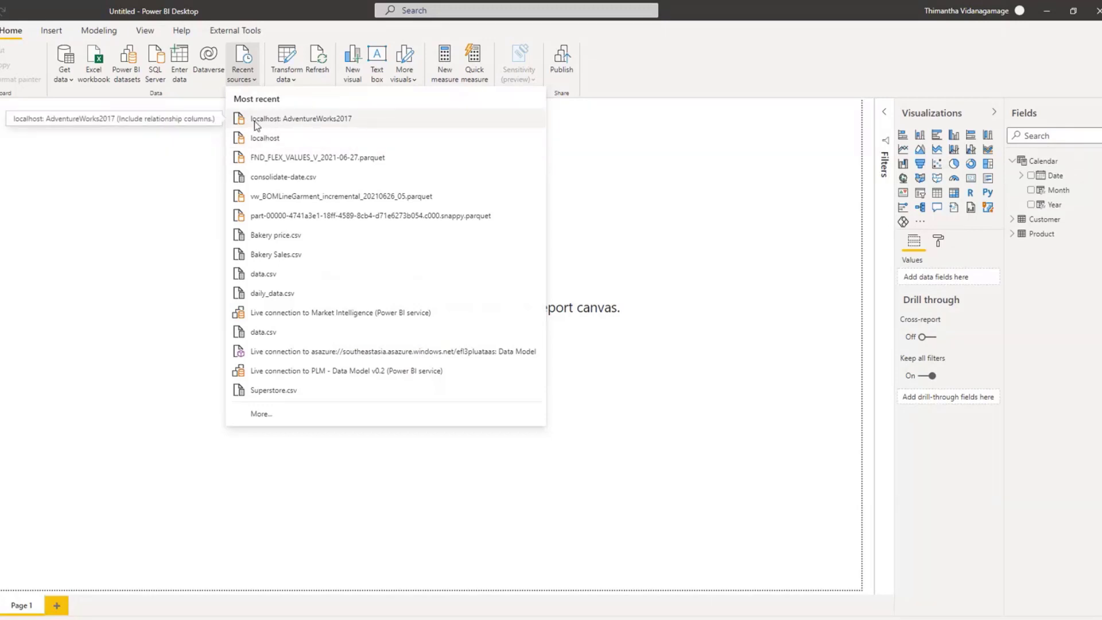
{"action": "left_click", "coordinate": [303, 125]}
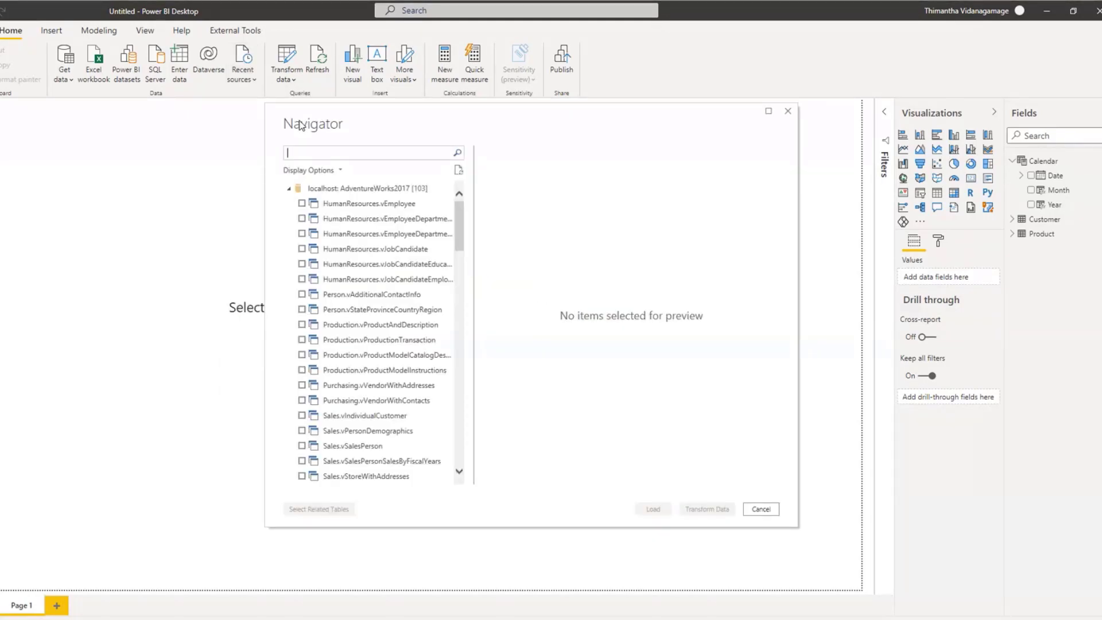
{"action": "left_click_drag", "start_coordinate": [456, 228], "coordinate": [449, 390]}
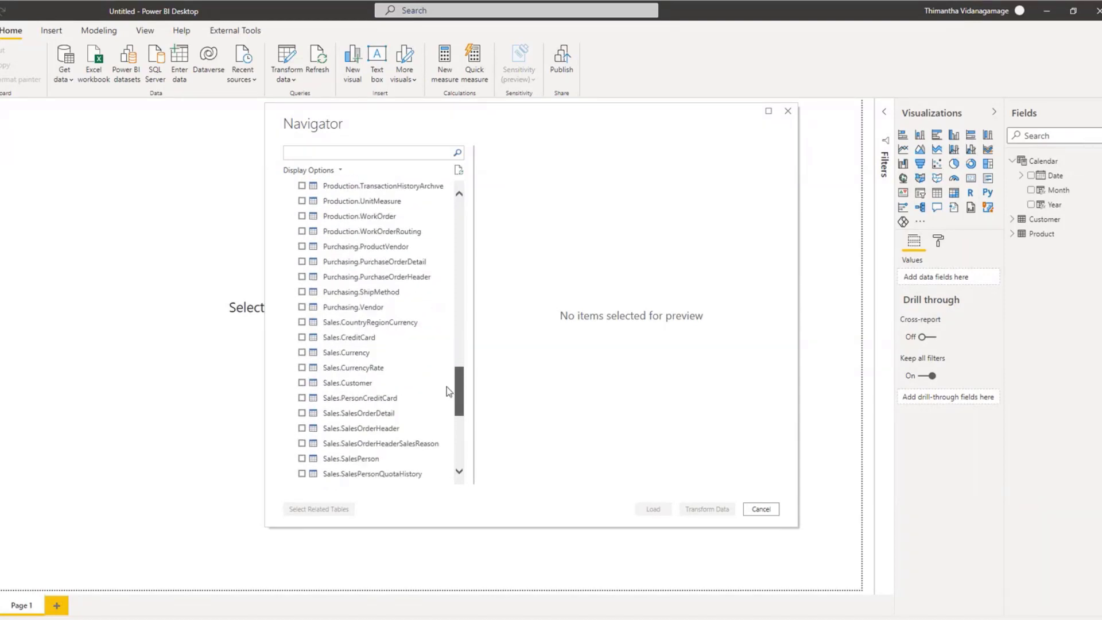
{"action": "left_click", "coordinate": [302, 429]}
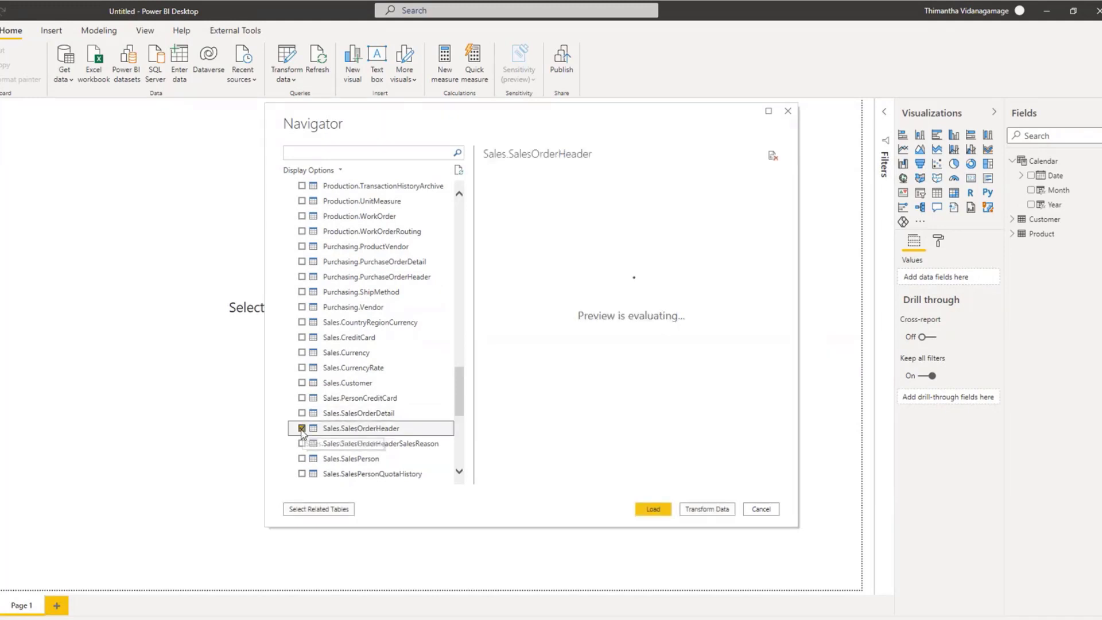
{"action": "left_click", "coordinate": [302, 413]}
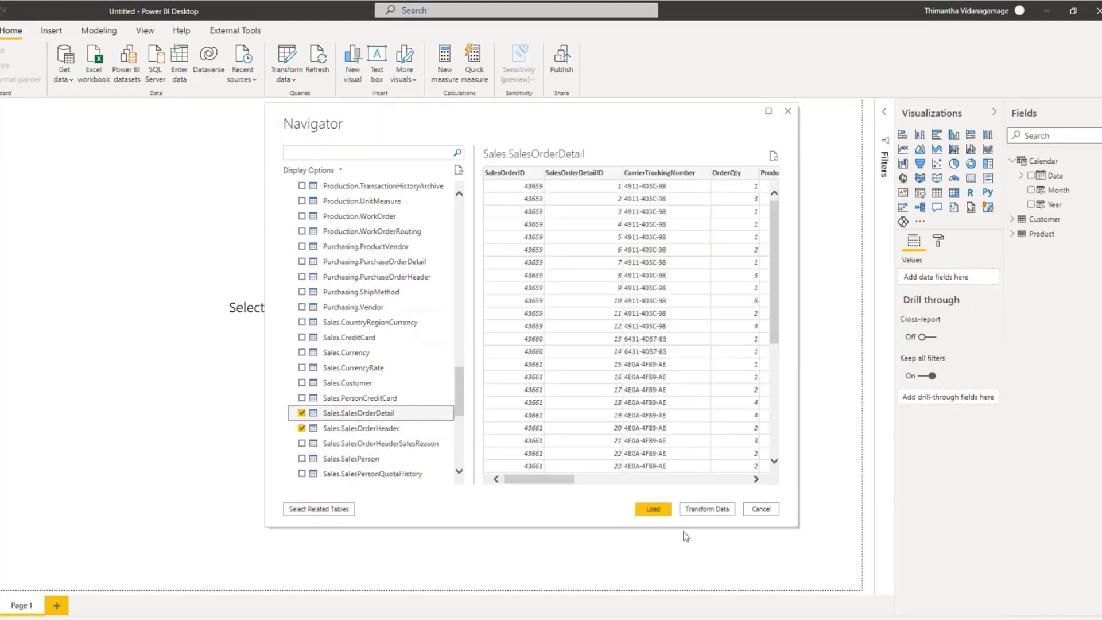
{"action": "left_click", "coordinate": [706, 510]}
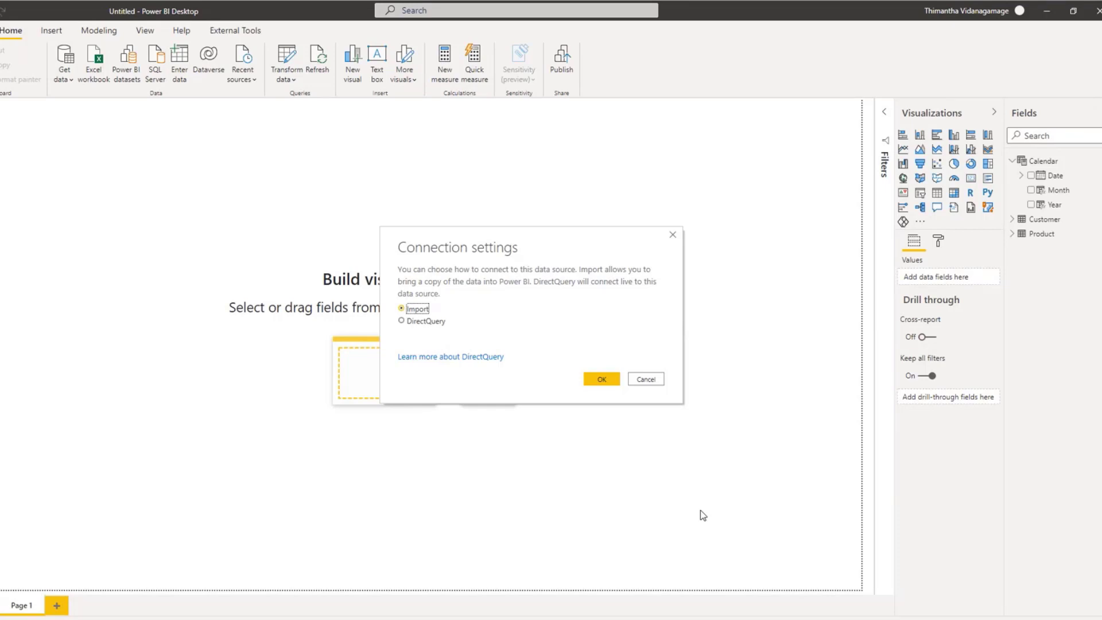
{"action": "left_click", "coordinate": [602, 381]}
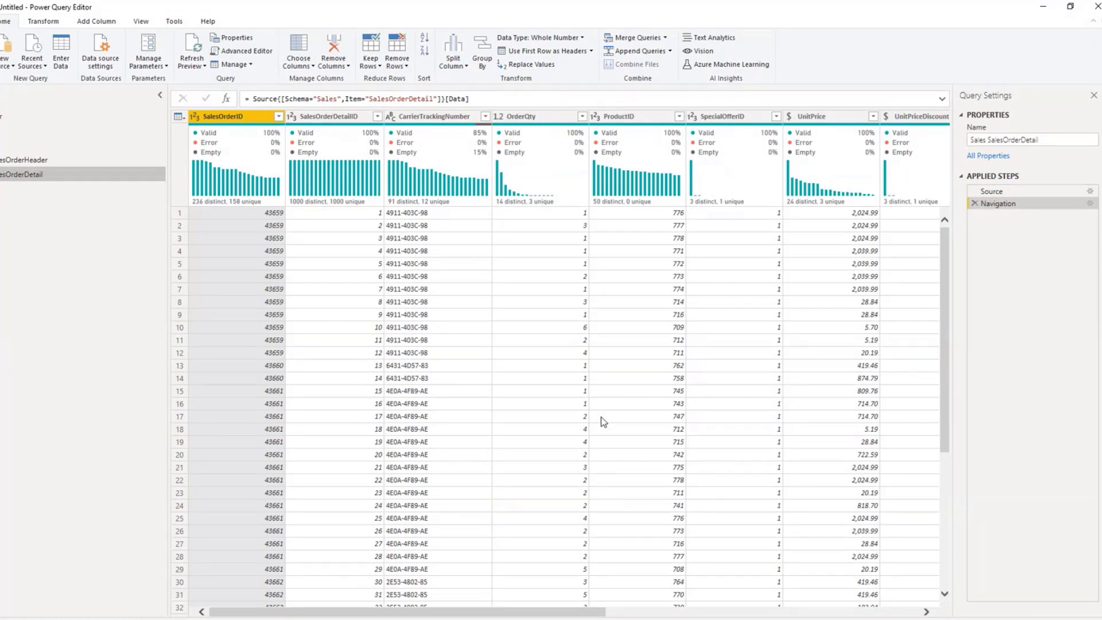
Step: Rename the Sales SalesOrderHeader query as SalesOrderHeader
{"action": "left_click", "coordinate": [20, 160]}
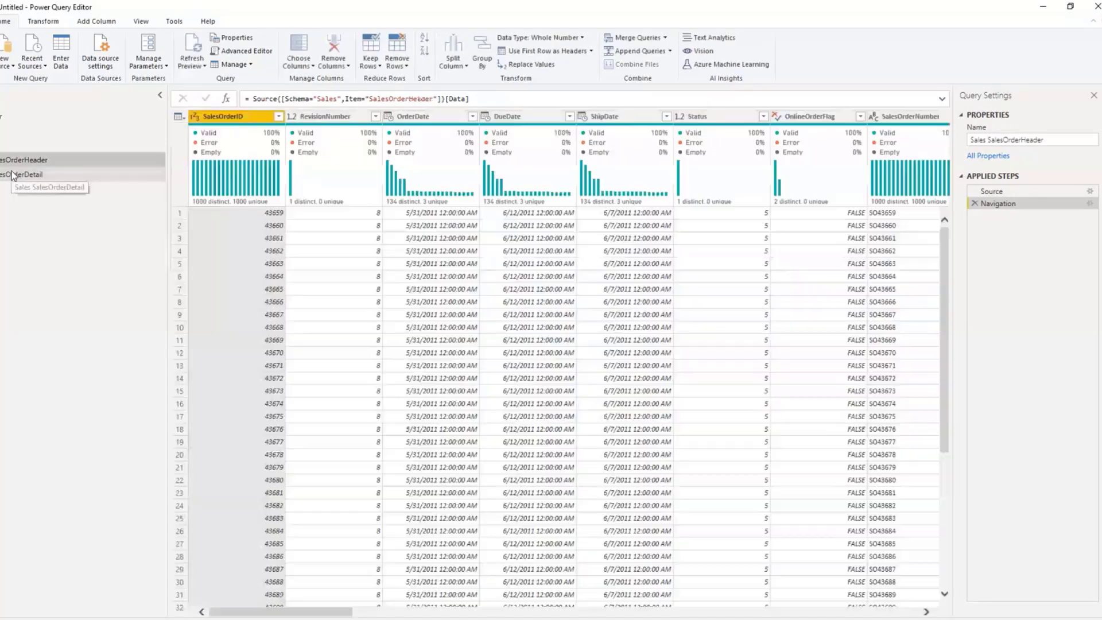
{"action": "left_click", "coordinate": [12, 172]}
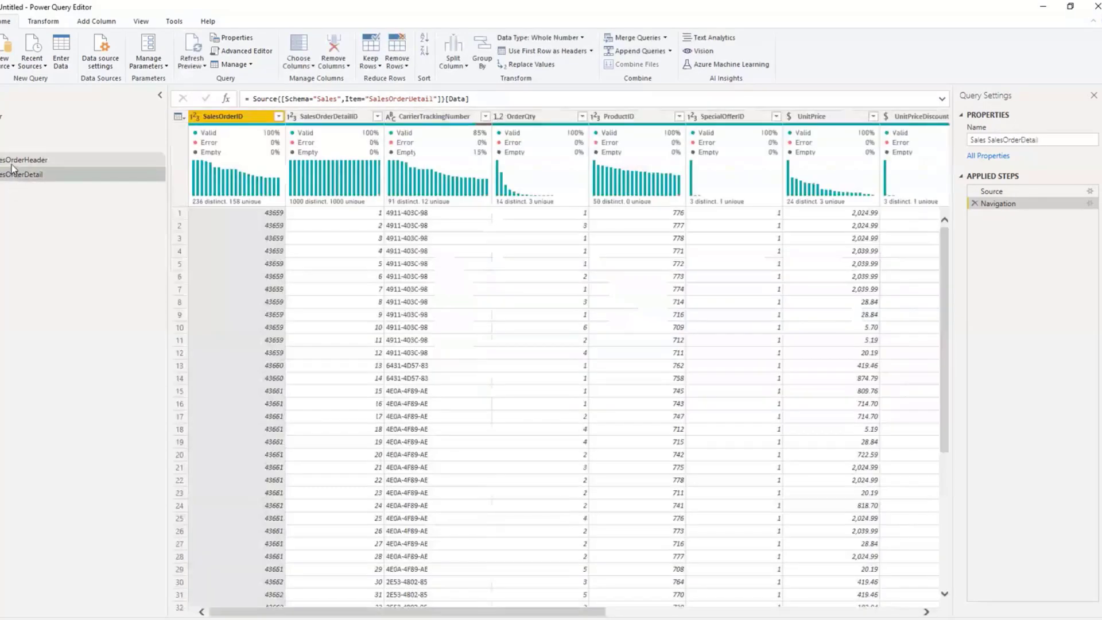
{"action": "left_click", "coordinate": [12, 165]}
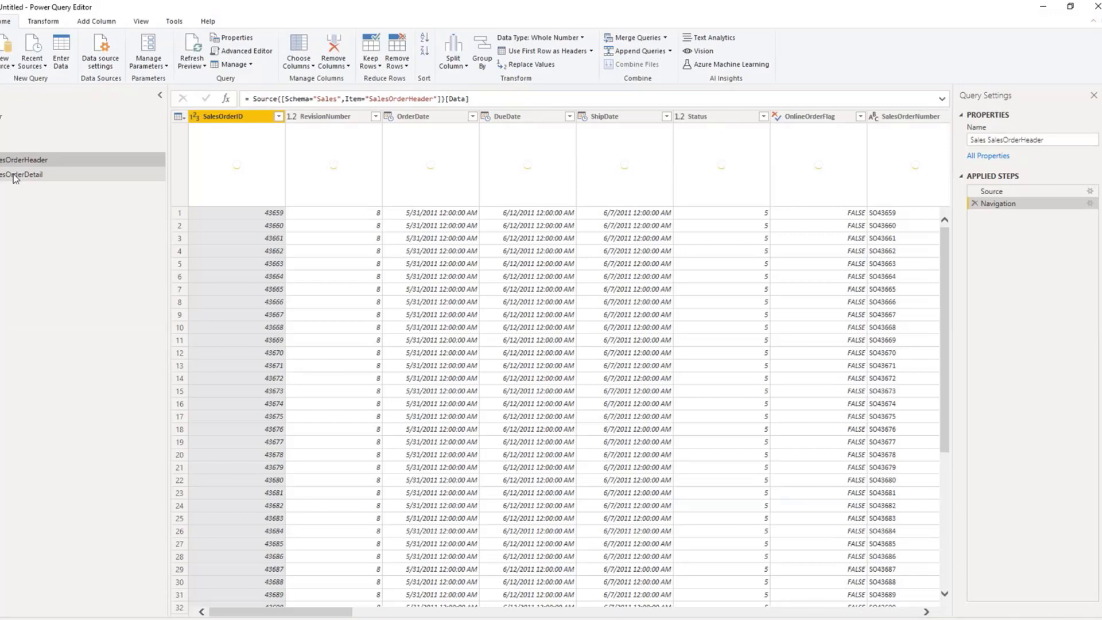
{"action": "left_click", "coordinate": [12, 176]}
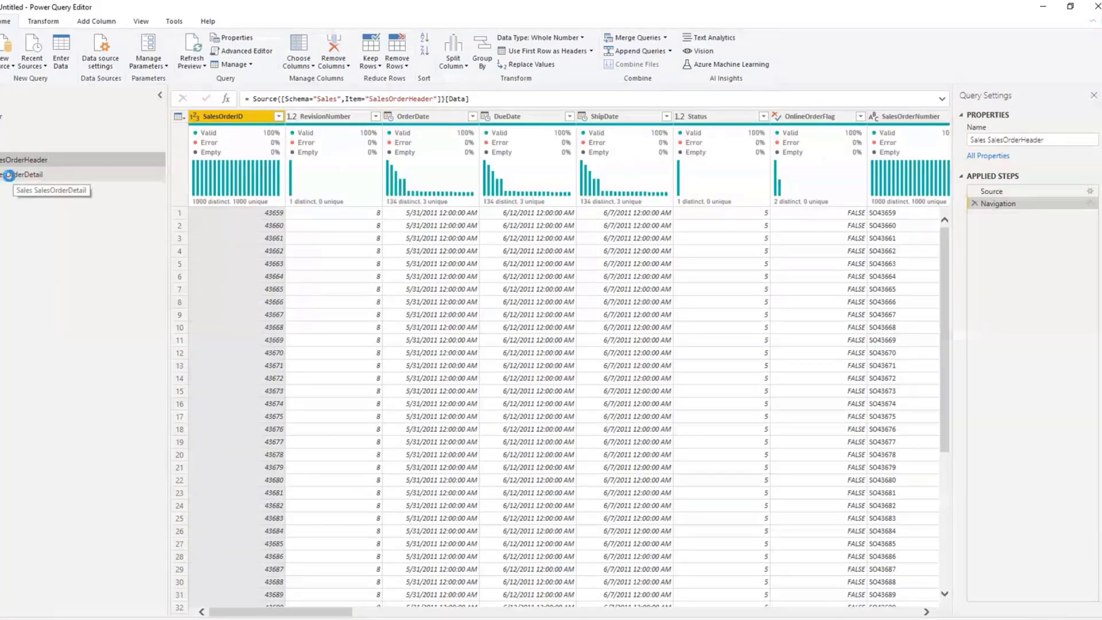
{"action": "left_click", "coordinate": [12, 162]}
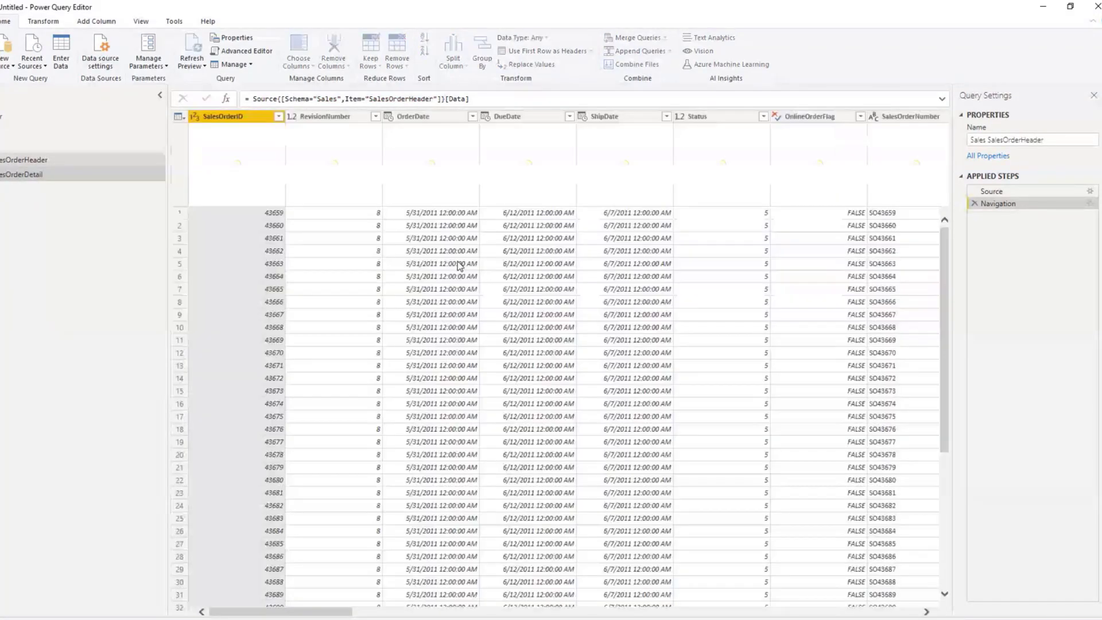
{"action": "left_click_drag", "start_coordinate": [987, 140], "coordinate": [905, 159]}
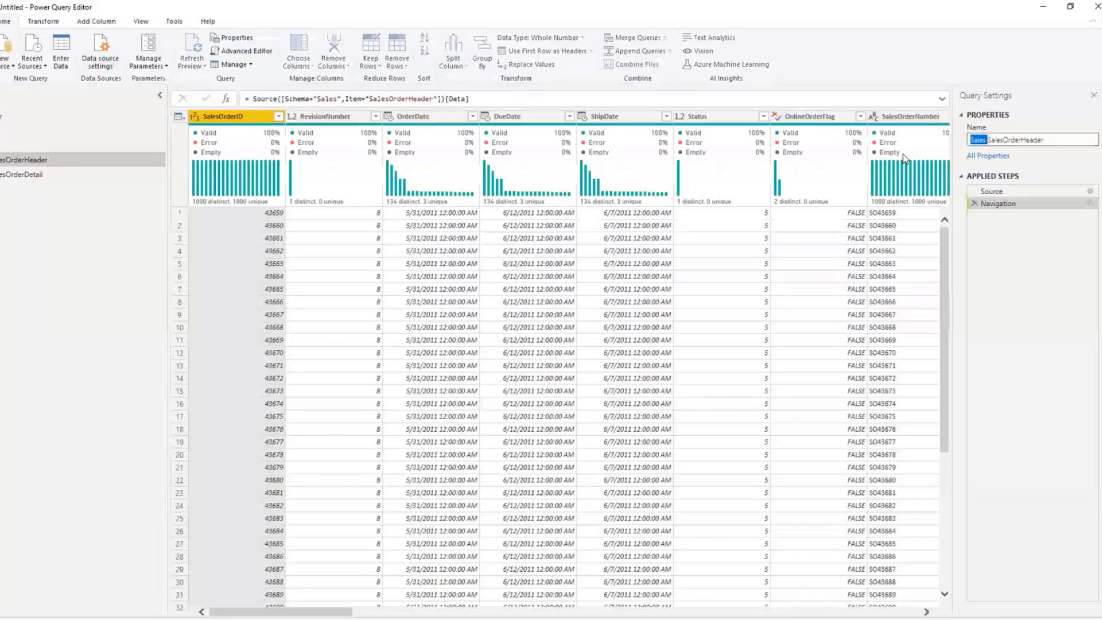
Step: Rename the Sales SalesOrderDetail query as SalesOrderDetail and reopen the SalesOrderHeader query
{"action": "left_click", "coordinate": [32, 175]}
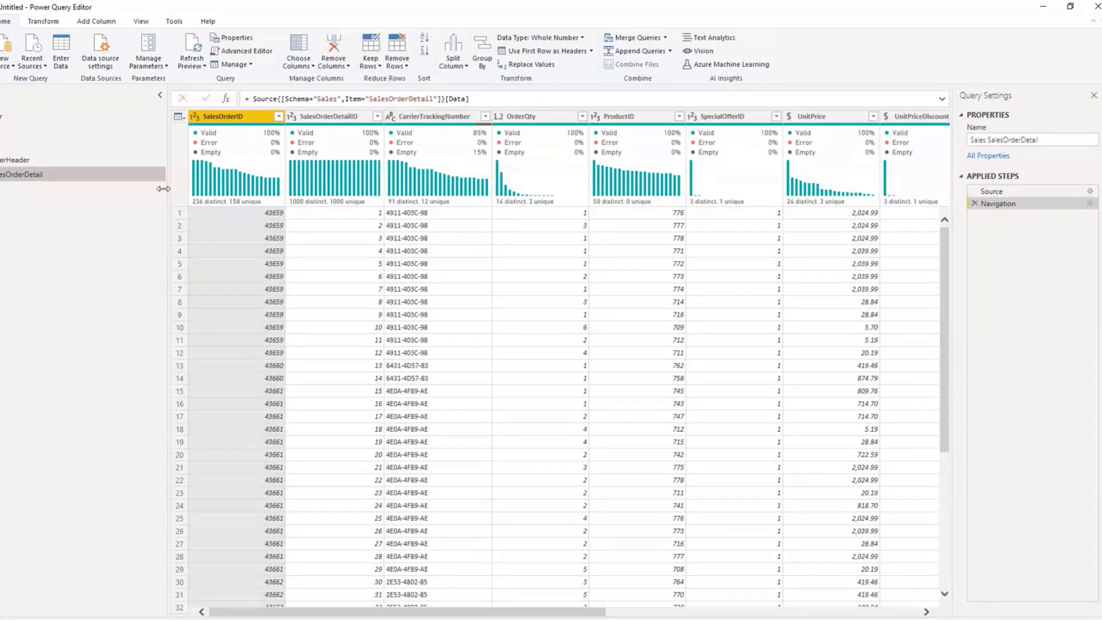
{"action": "left_click", "coordinate": [32, 174]}
{"action": "left_click", "coordinate": [987, 140]}
{"action": "key", "text": "BackSpace"}
{"action": "key", "text": "BackSpace"}
{"action": "key", "text": "BackSpace"}
{"action": "key", "text": "BackSpace"}
{"action": "key", "text": "BackSpace"}
{"action": "key", "text": "BackSpace"}
{"action": "key", "text": "Return"}
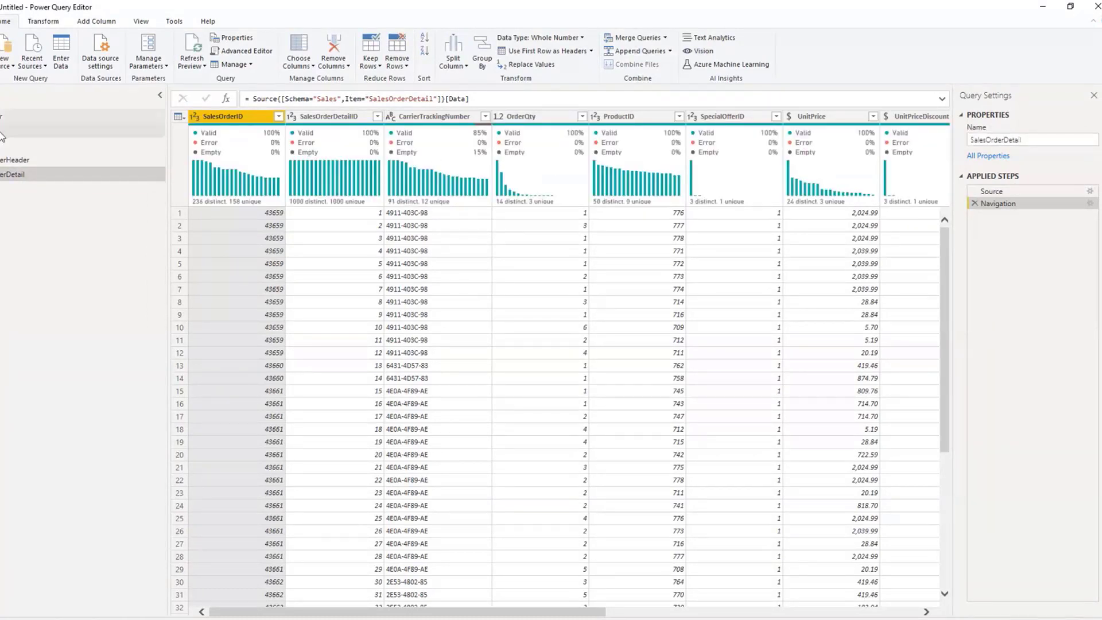
{"action": "left_click", "coordinate": [20, 161]}
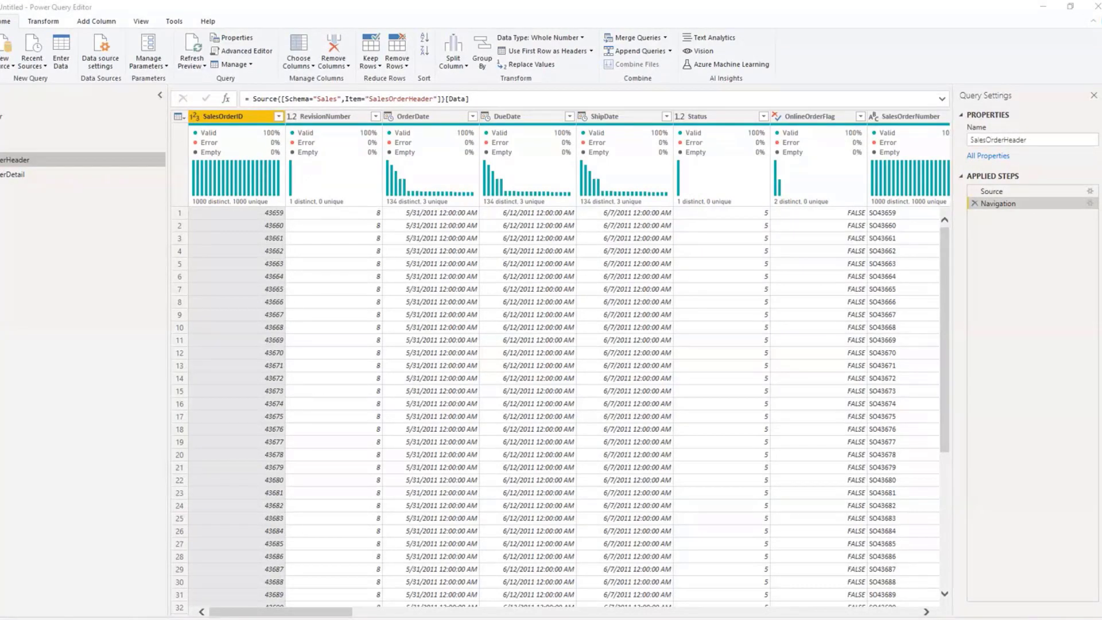
{"action": "left_click", "coordinate": [5, 415]}
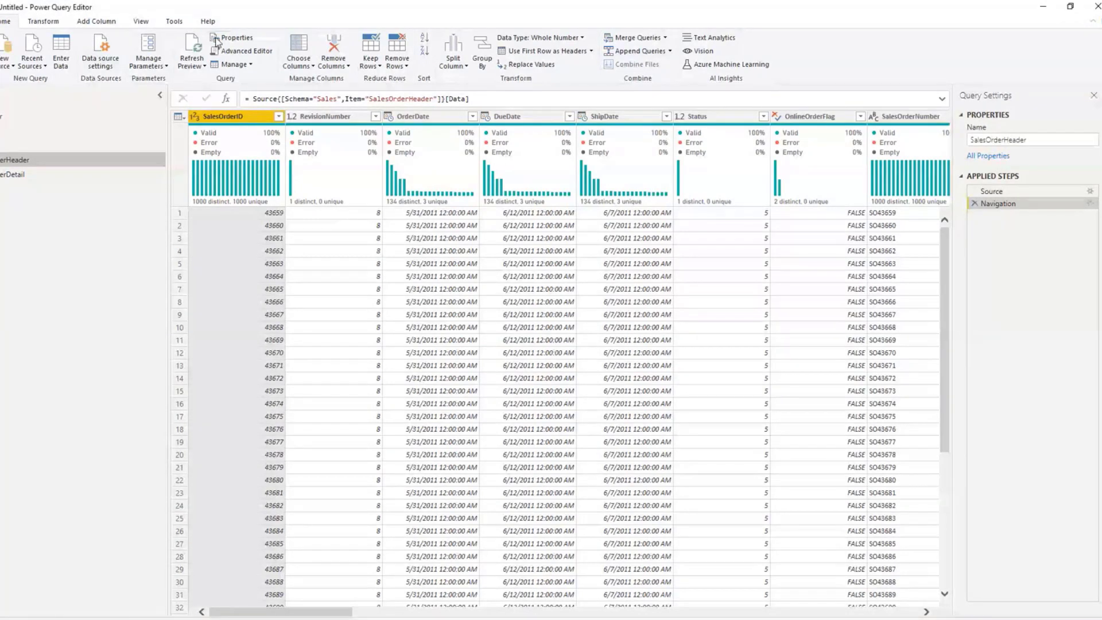
{"action": "left_click", "coordinate": [665, 37]}
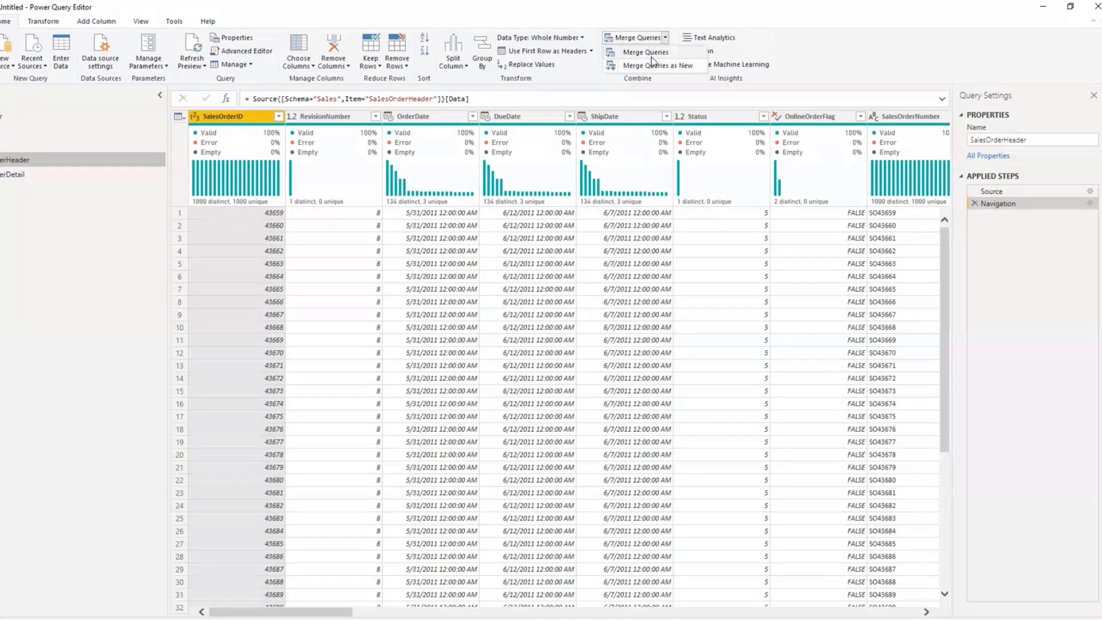
{"action": "left_click", "coordinate": [651, 57]}
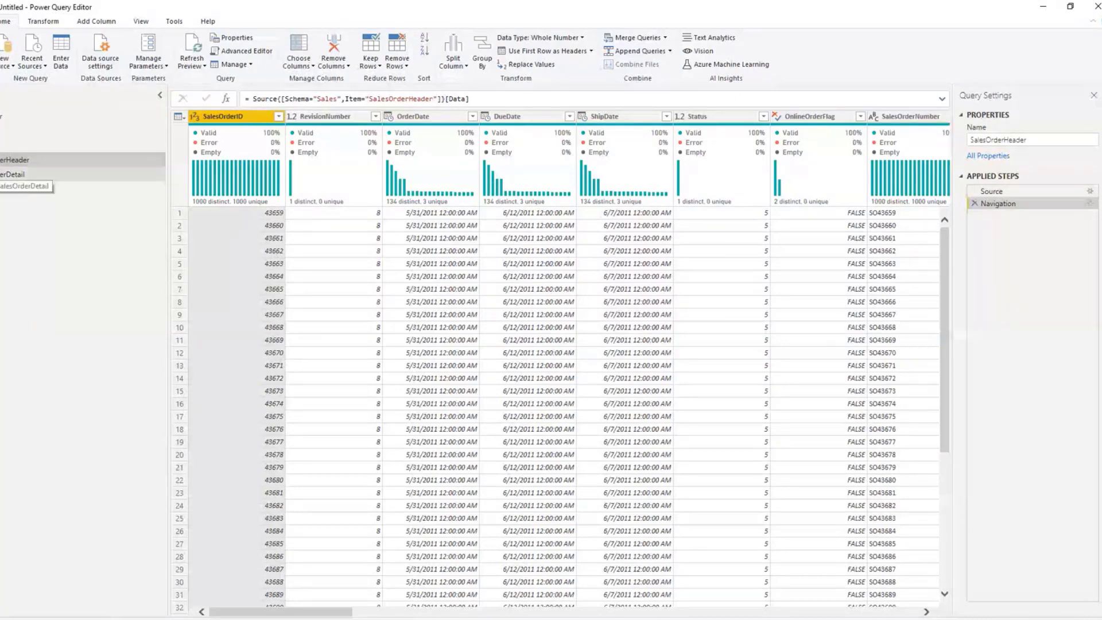
{"action": "left_click", "coordinate": [1, 175]}
{"action": "left_click", "coordinate": [4, 161]}
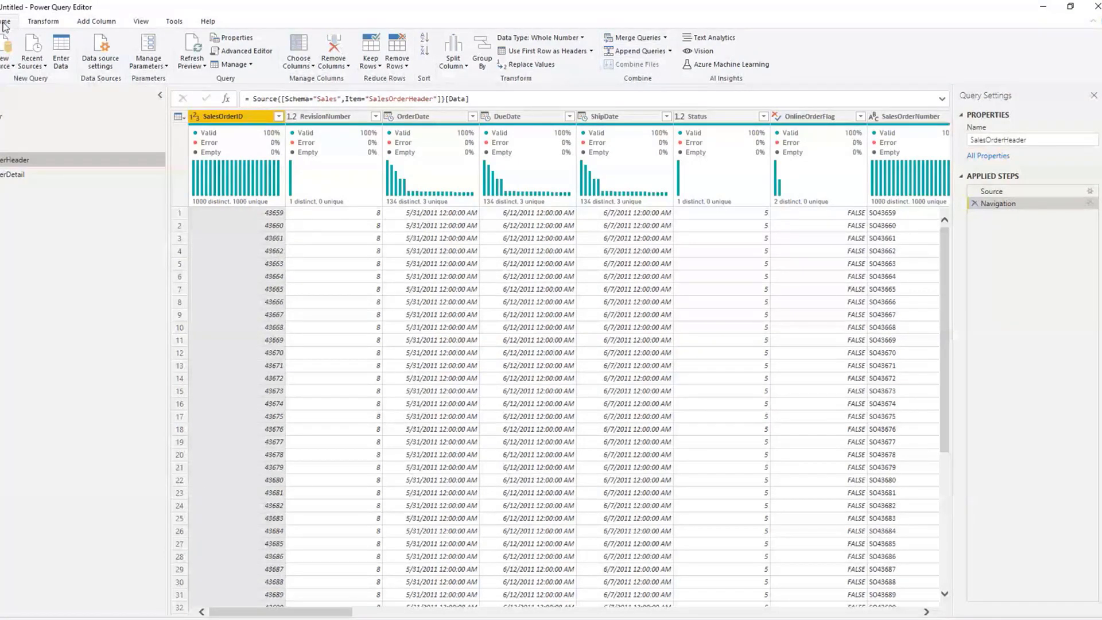
Step: Set up a merge of the SalesOrderHeader query with SalesOrderDetail, matching both tables on SalesOrderID
{"action": "left_click", "coordinate": [666, 38]}
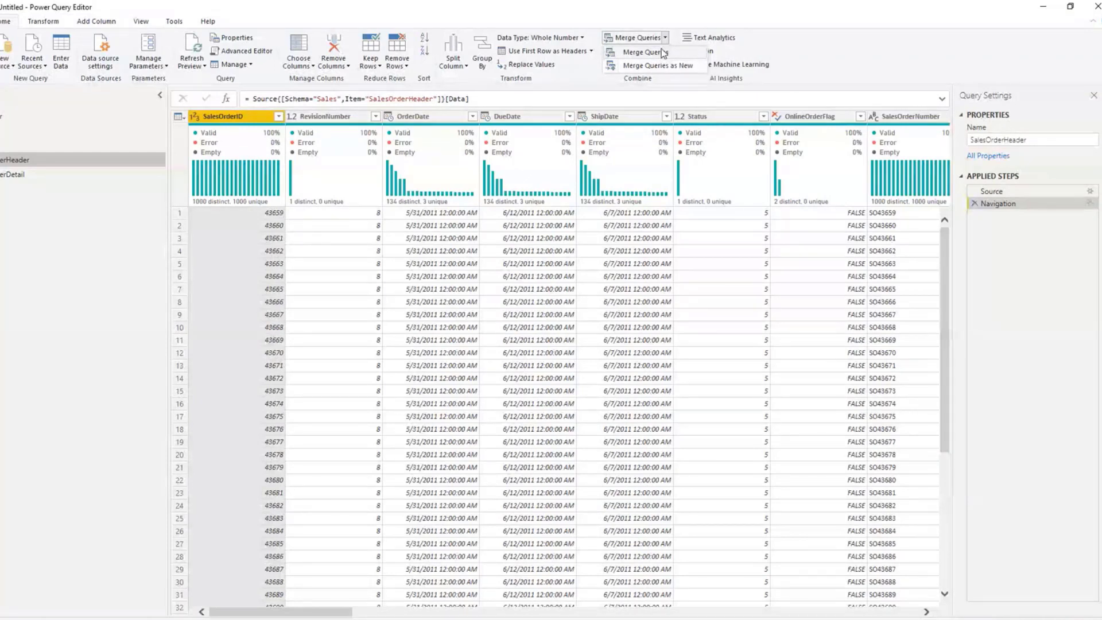
{"action": "left_click", "coordinate": [663, 53]}
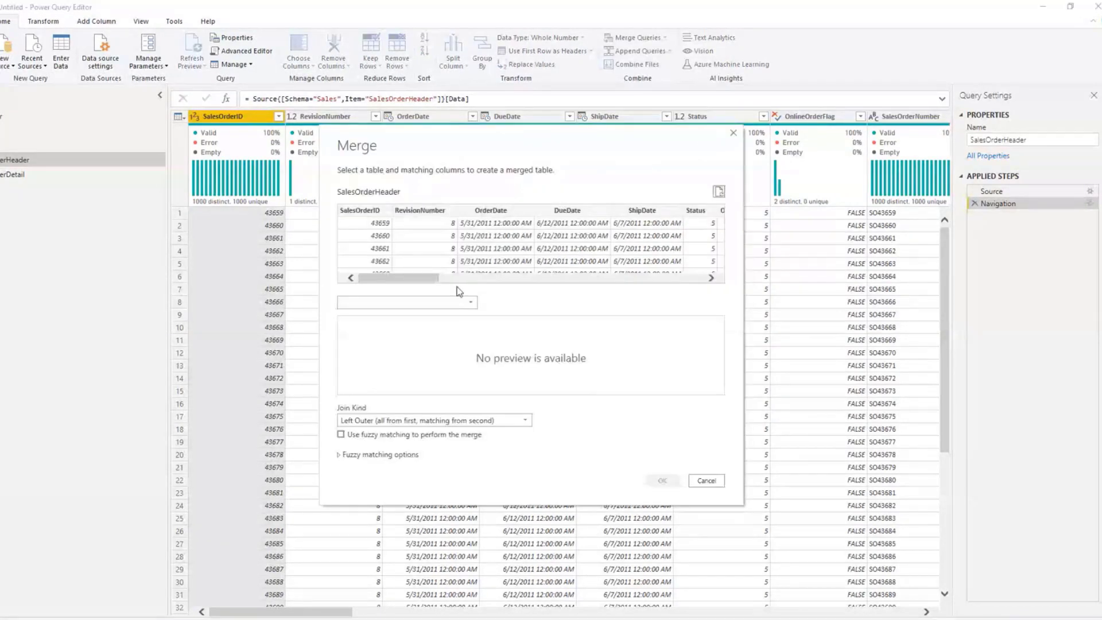
{"action": "left_click", "coordinate": [452, 303]}
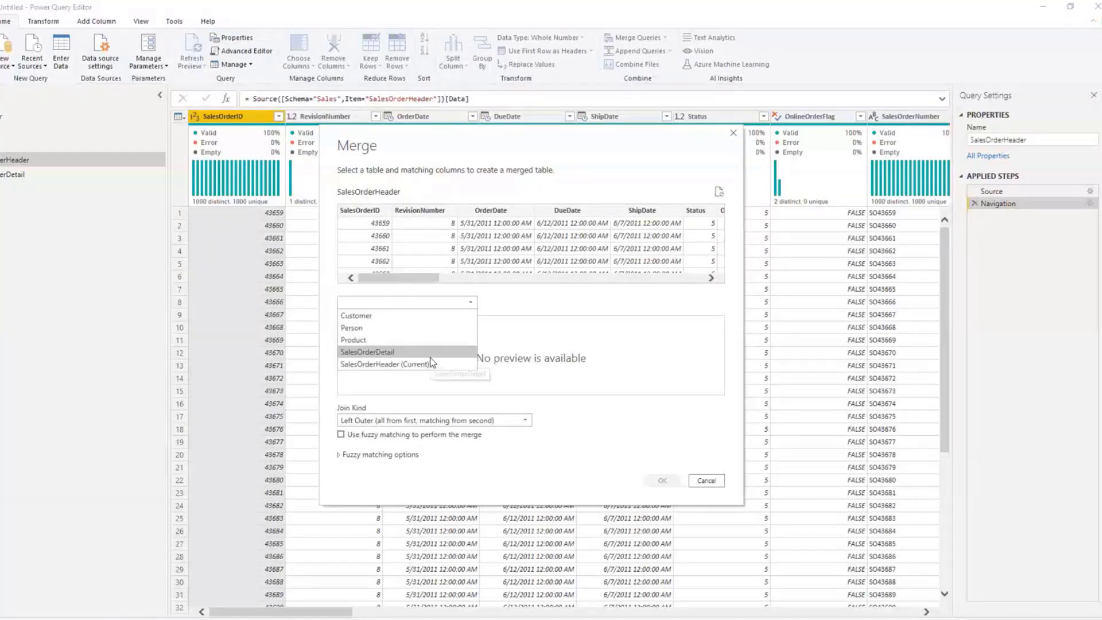
{"action": "left_click", "coordinate": [609, 326]}
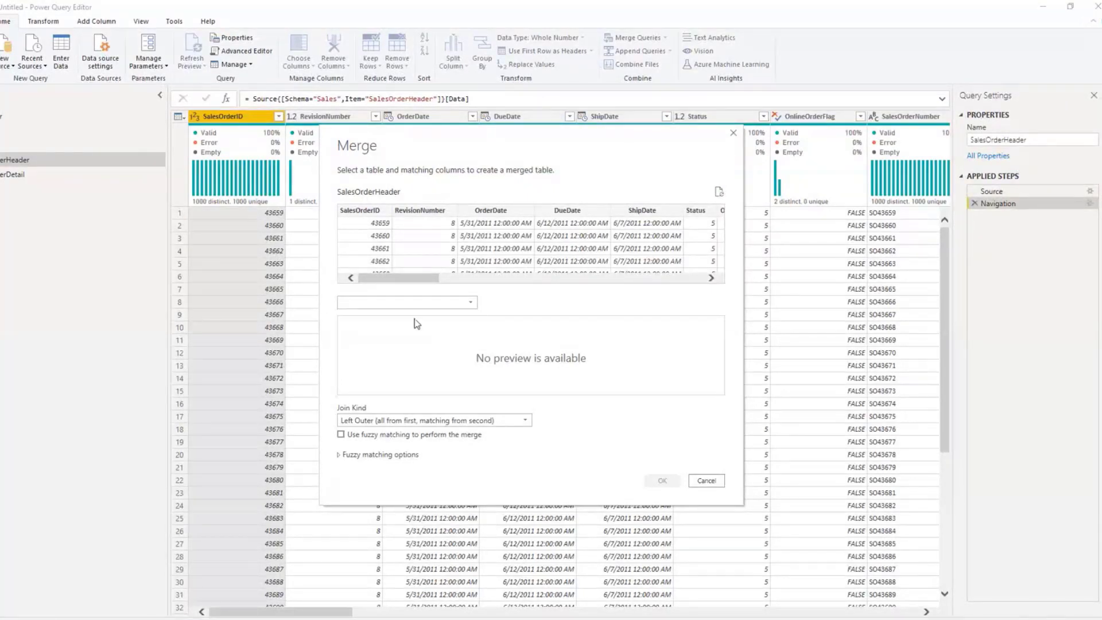
{"action": "left_click", "coordinate": [414, 303]}
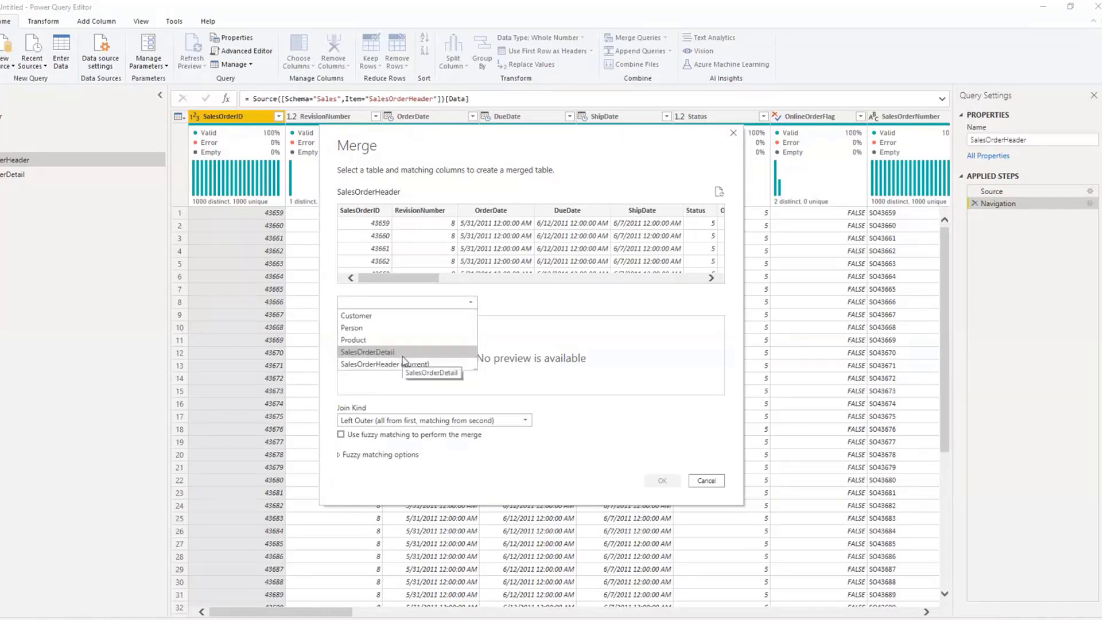
{"action": "left_click", "coordinate": [403, 352]}
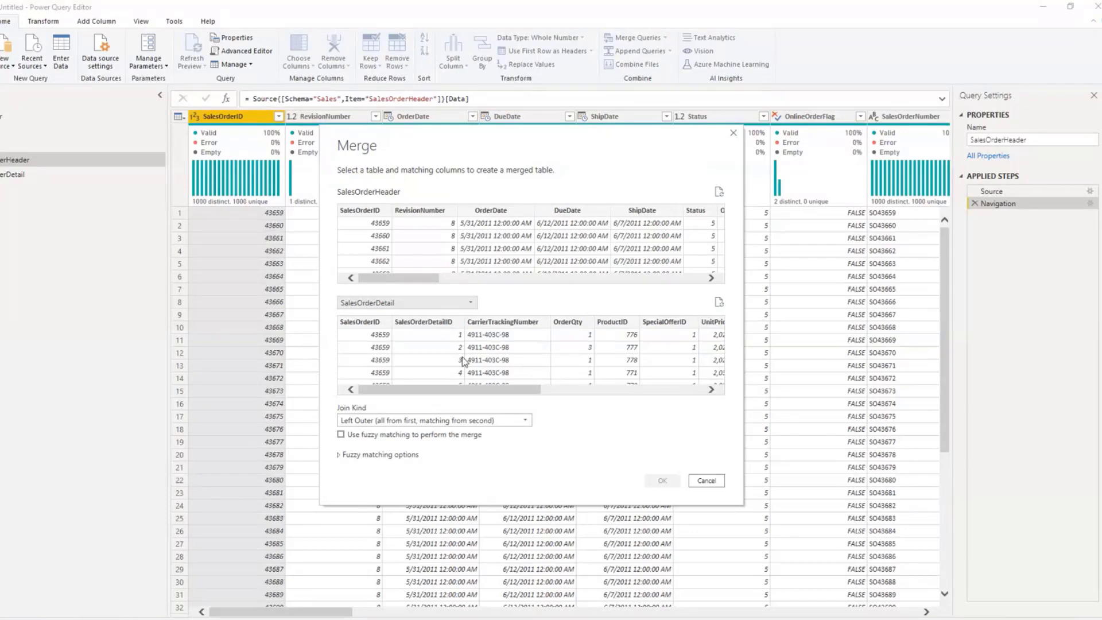
{"action": "left_click", "coordinate": [367, 214]}
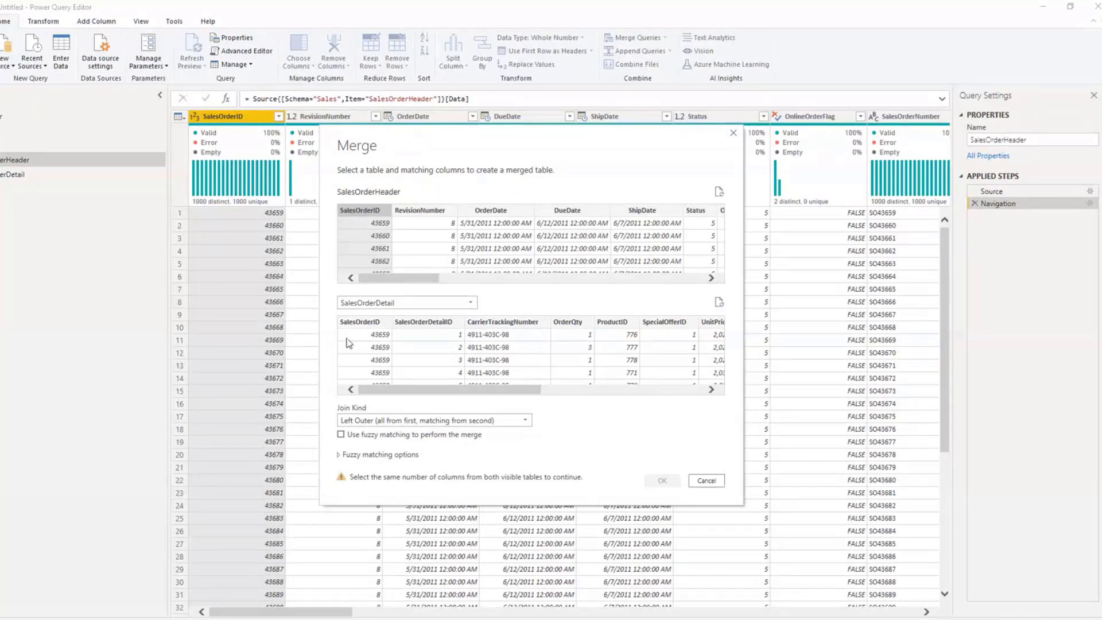
{"action": "left_click", "coordinate": [360, 323]}
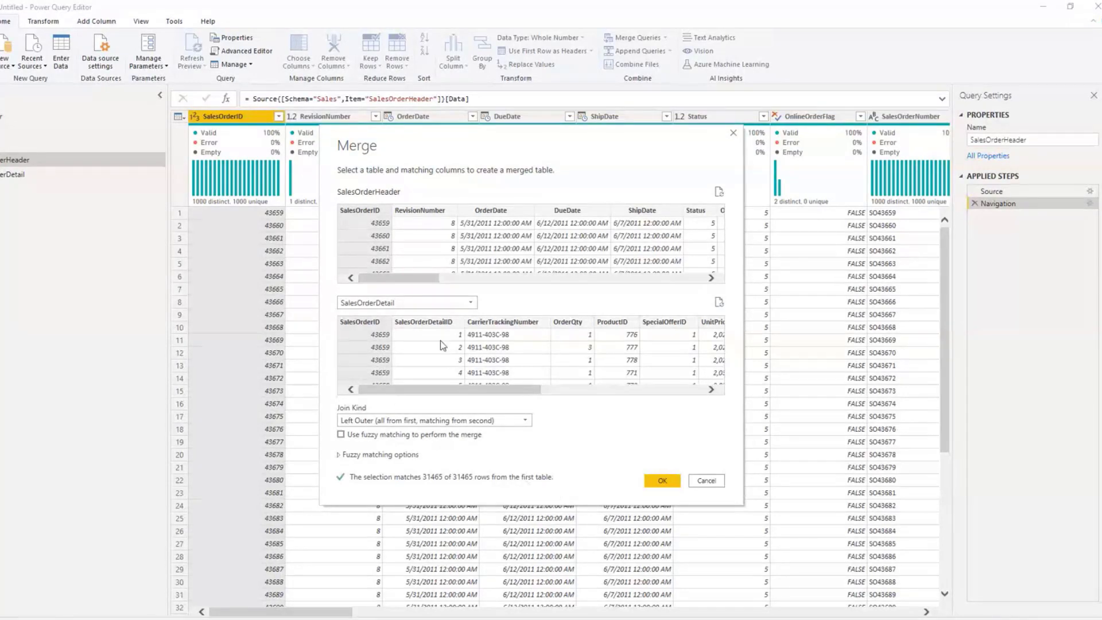
Step: Enable fuzzy matching, use the Left Outer join kind, and apply the merge of SalesOrderHeader and SalesOrderDetail
{"action": "left_click", "coordinate": [466, 421]}
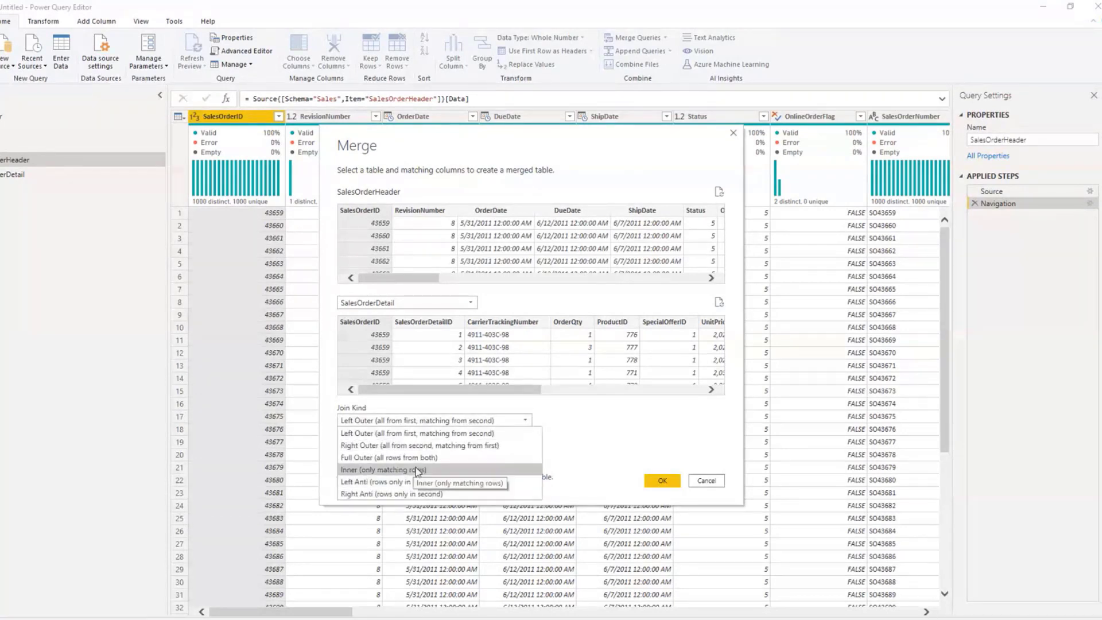
{"action": "left_click", "coordinate": [635, 445]}
{"action": "left_click", "coordinate": [341, 434]}
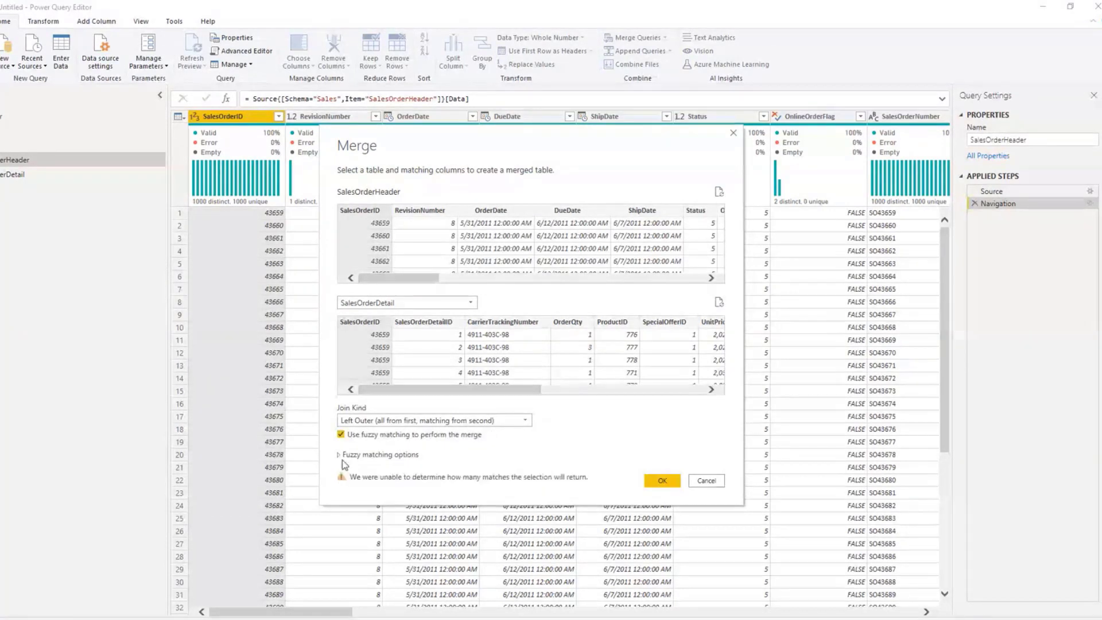
{"action": "left_click", "coordinate": [410, 420]}
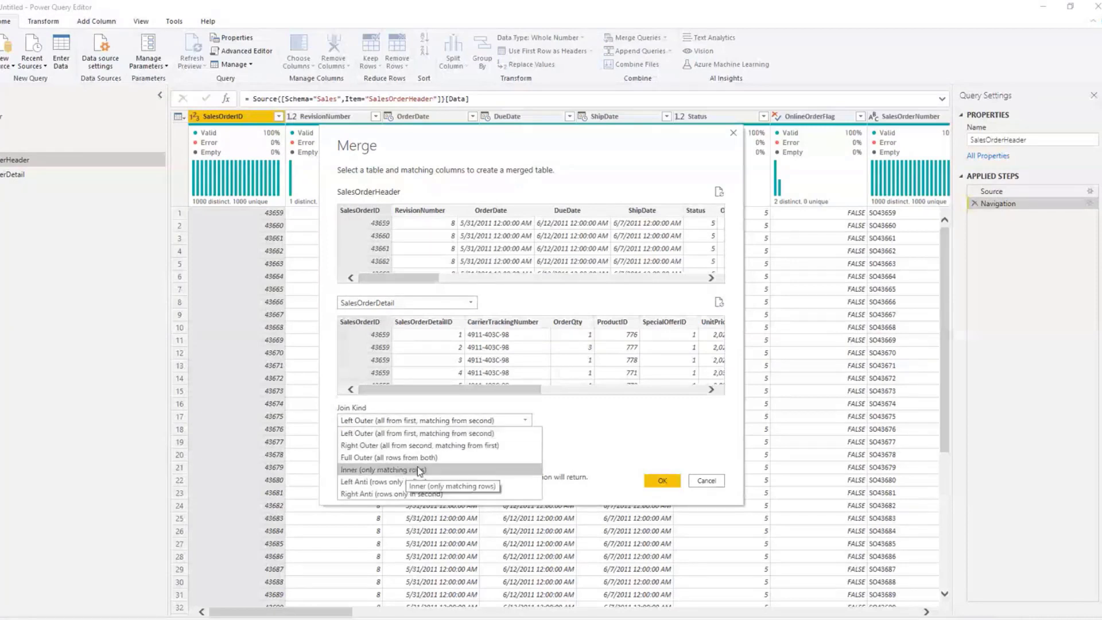
{"action": "left_click", "coordinate": [527, 424]}
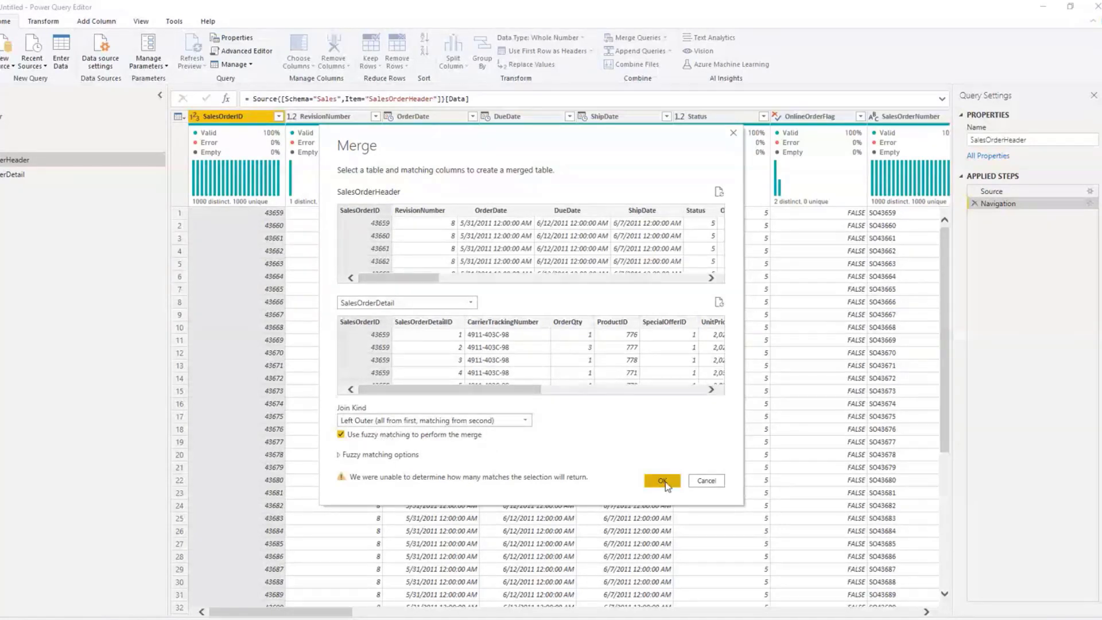
{"action": "left_click", "coordinate": [395, 420]}
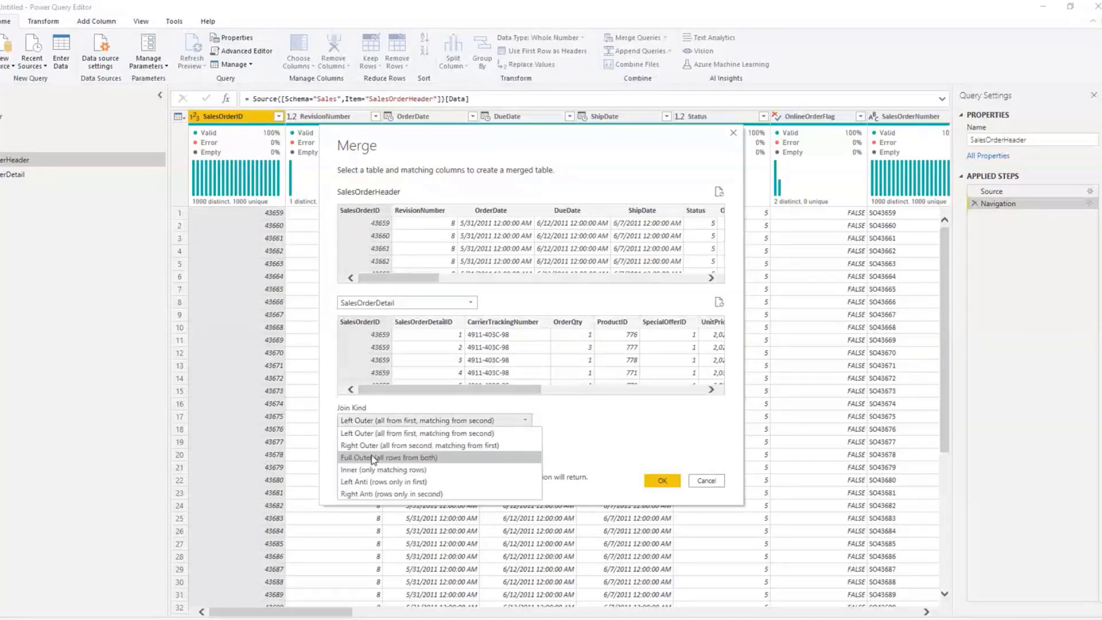
{"action": "left_click", "coordinate": [403, 432]}
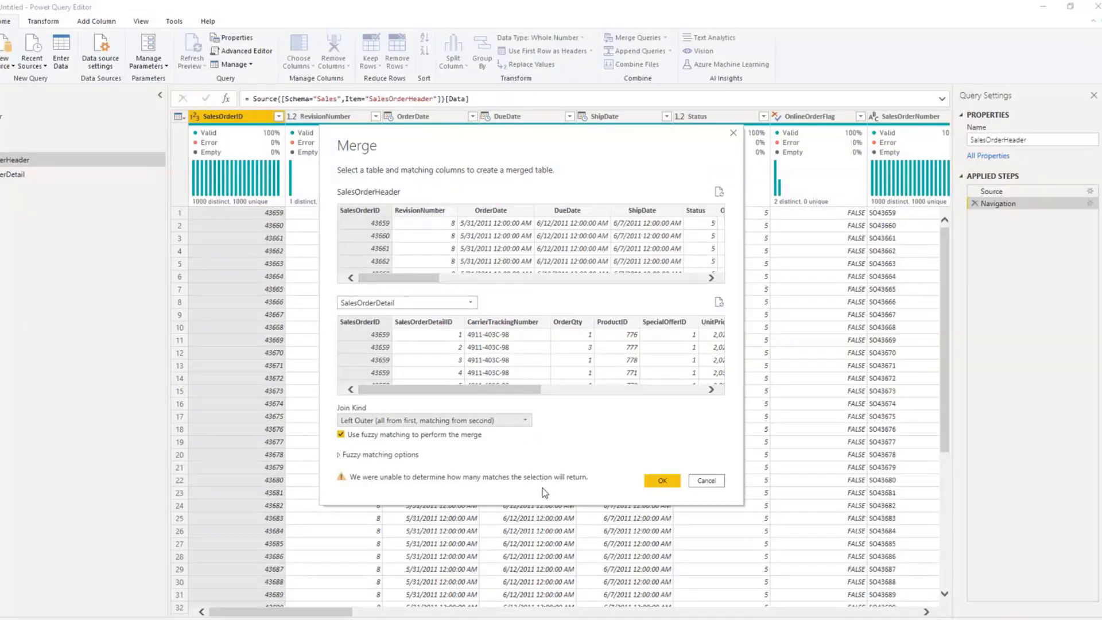
{"action": "left_click", "coordinate": [662, 481]}
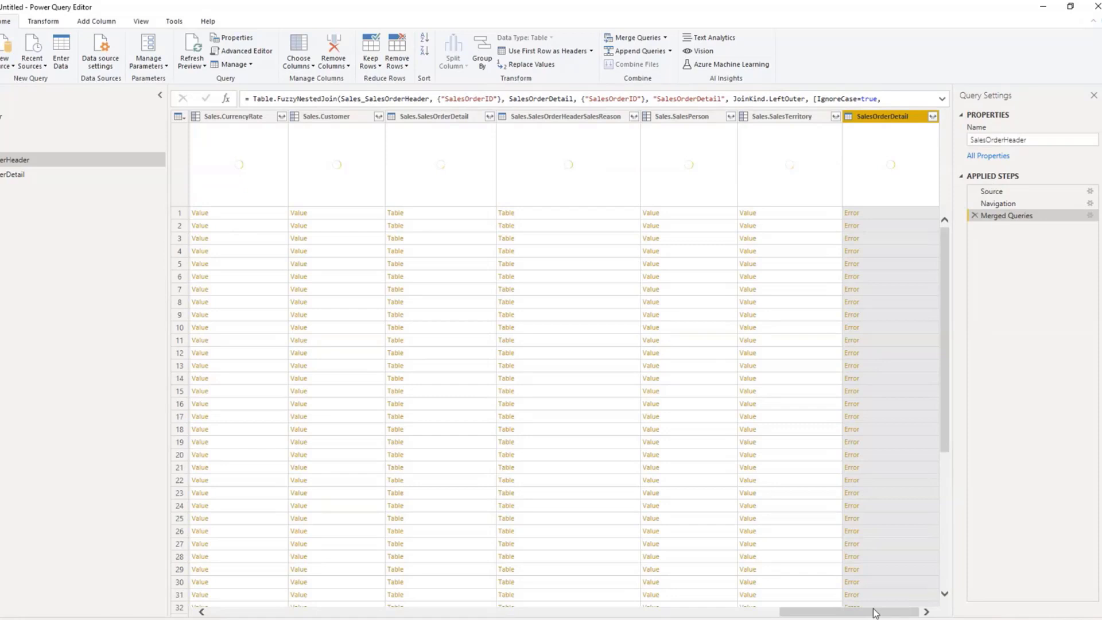
Step: Try to expand the merged SalesOrderDetail column to ProductID, UnitPrice and LineTotal, keeping the original column name as prefix
{"action": "left_click_drag", "start_coordinate": [874, 613], "coordinate": [896, 599]}
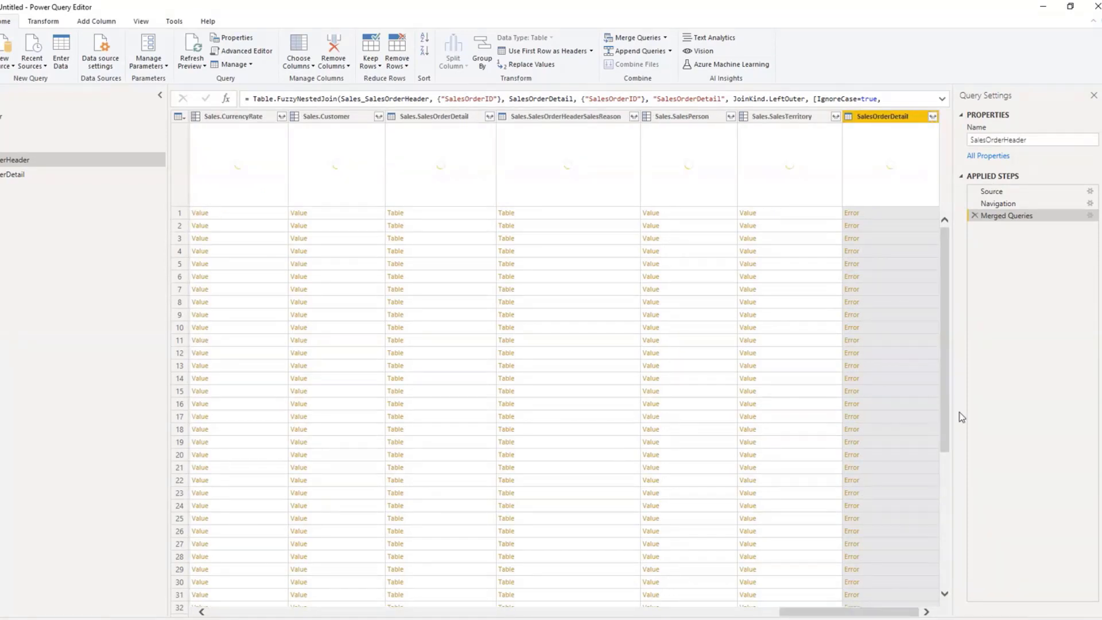
{"action": "left_click", "coordinate": [933, 116]}
{"action": "left_click", "coordinate": [763, 179]}
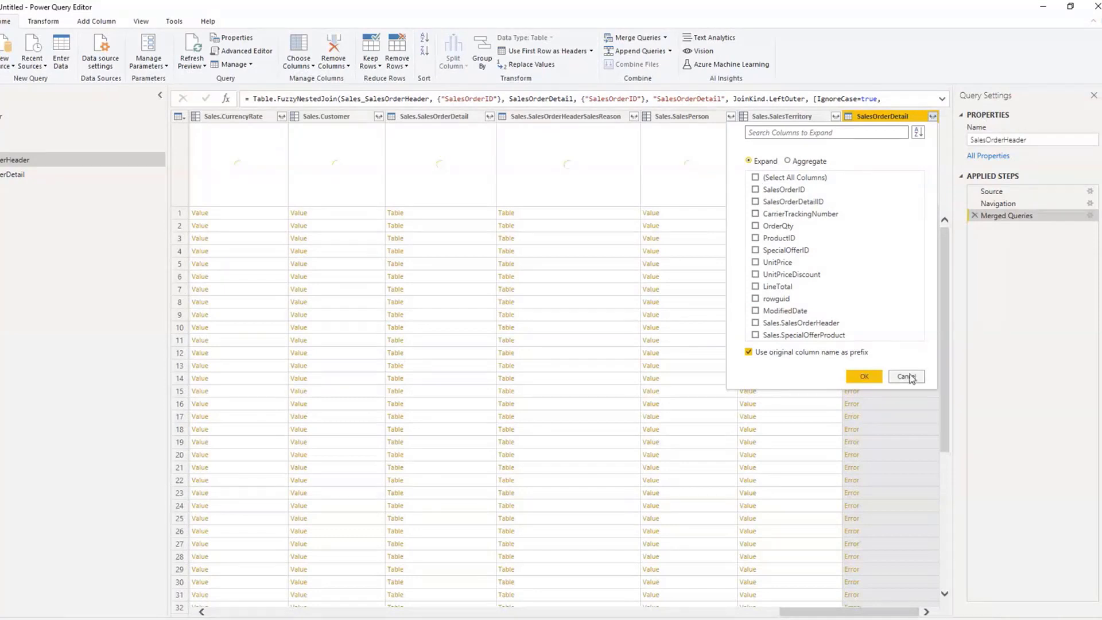
{"action": "left_click", "coordinate": [755, 178]}
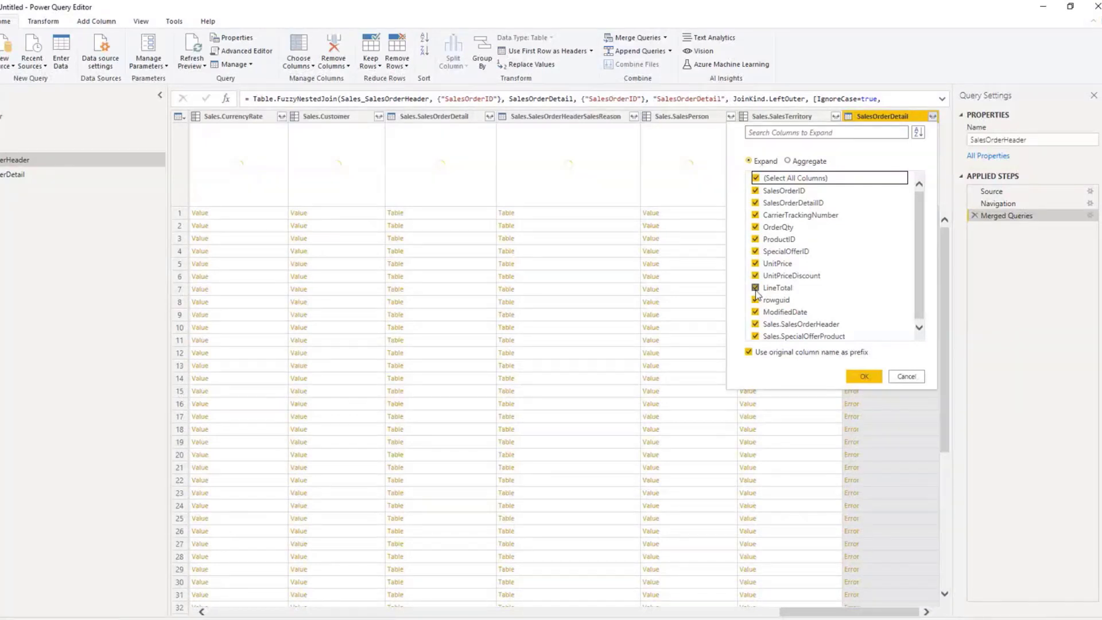
{"action": "left_click", "coordinate": [794, 276]}
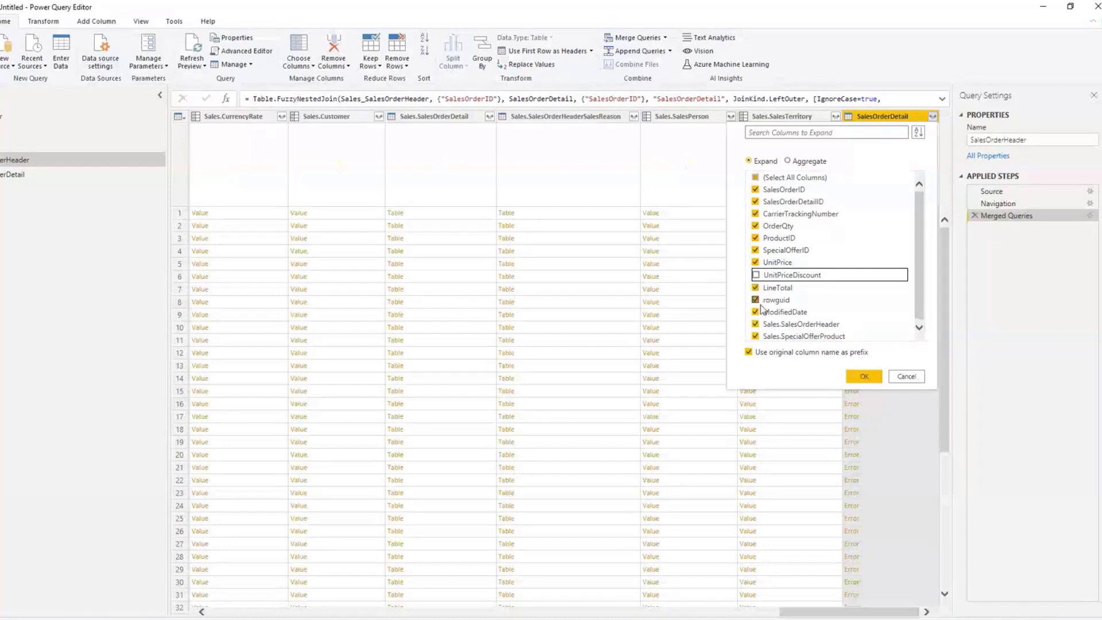
{"action": "left_click", "coordinate": [755, 178]}
{"action": "left_click", "coordinate": [755, 287]}
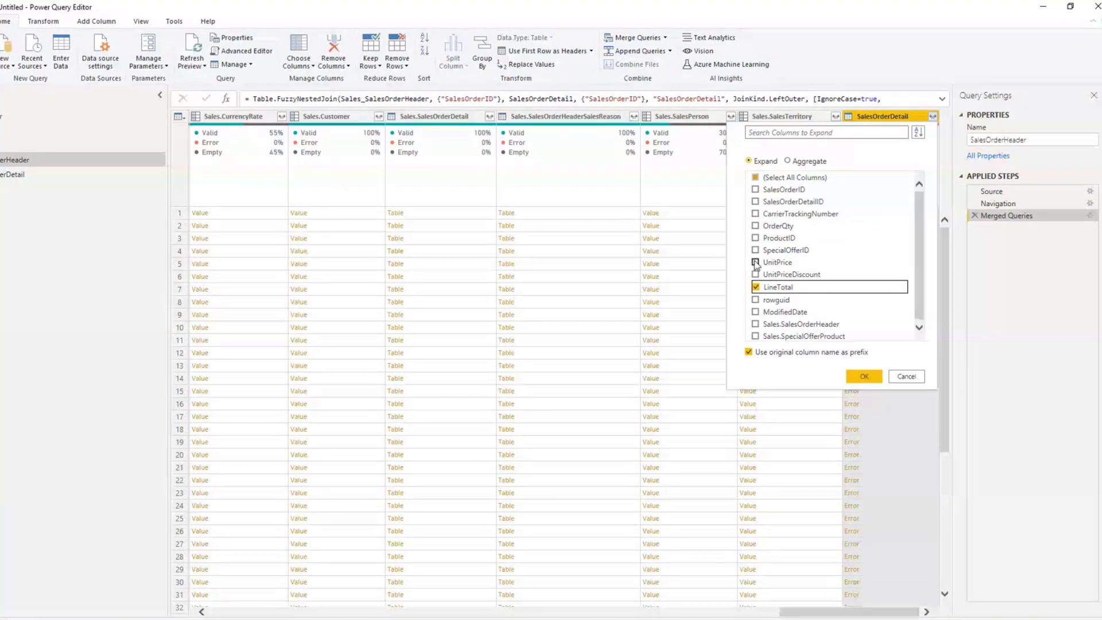
{"action": "left_click", "coordinate": [755, 263]}
{"action": "left_click", "coordinate": [763, 237]}
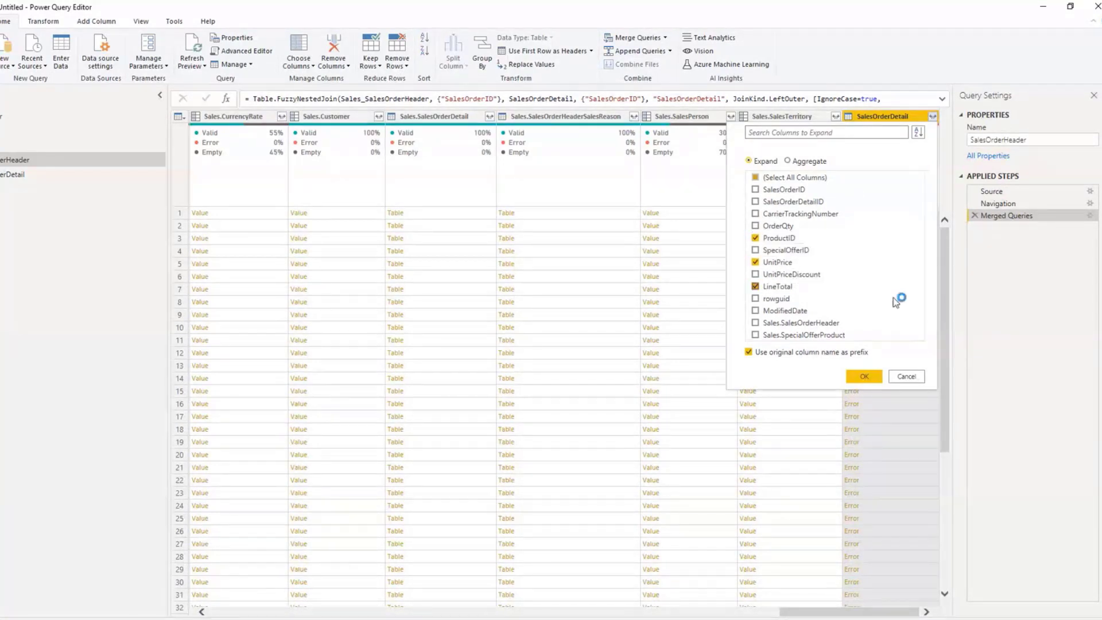
{"action": "left_click", "coordinate": [865, 377]}
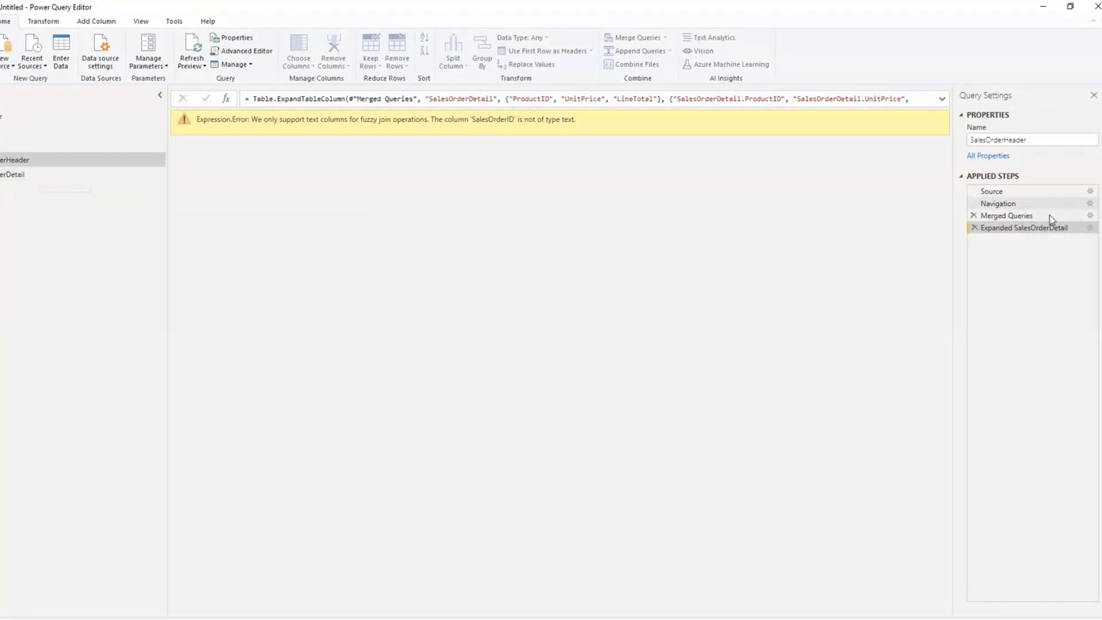
Step: Check the SalesOrderID column in SalesOrderDetail, then delete the Expanded SalesOrderDetail step from the SalesOrderHeader query
{"action": "left_click", "coordinate": [15, 174]}
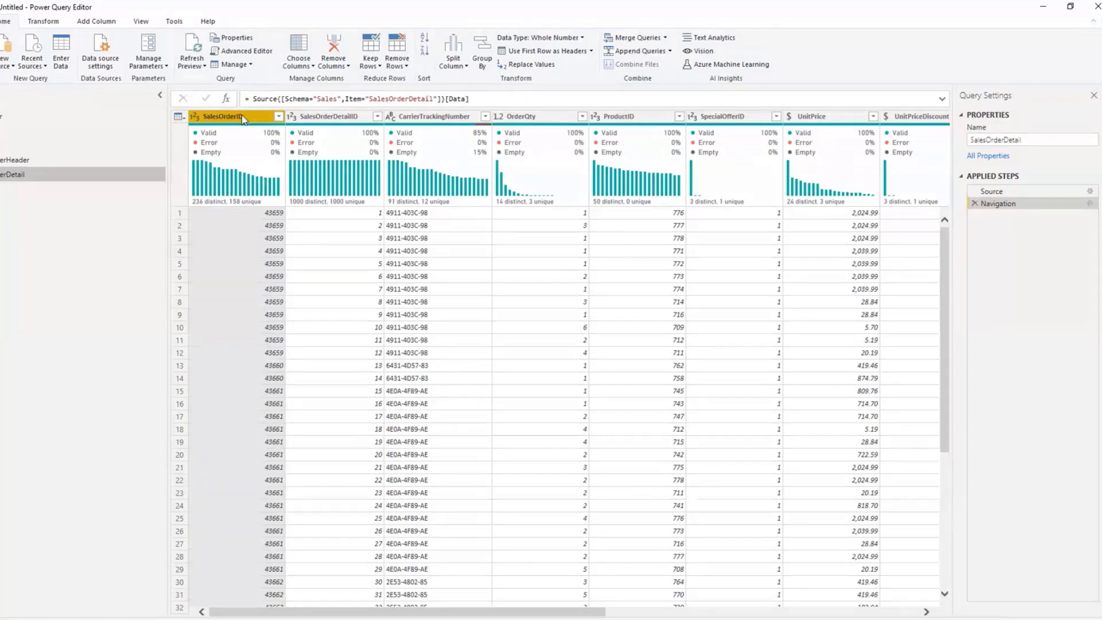
{"action": "left_click", "coordinate": [58, 21]}
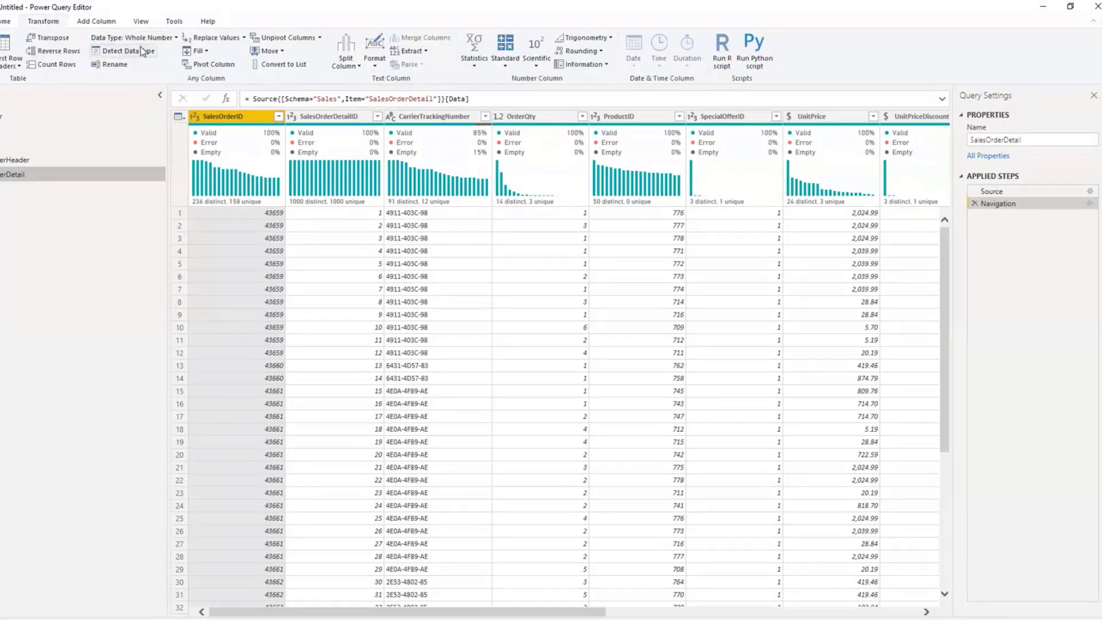
{"action": "left_click", "coordinate": [86, 160]}
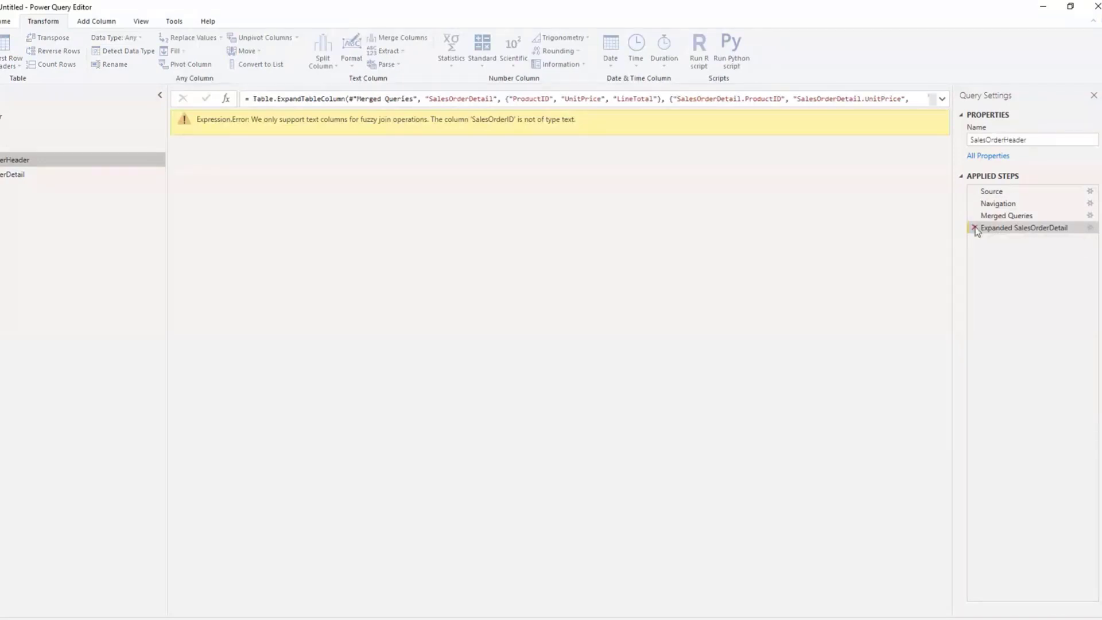
{"action": "left_click", "coordinate": [974, 229]}
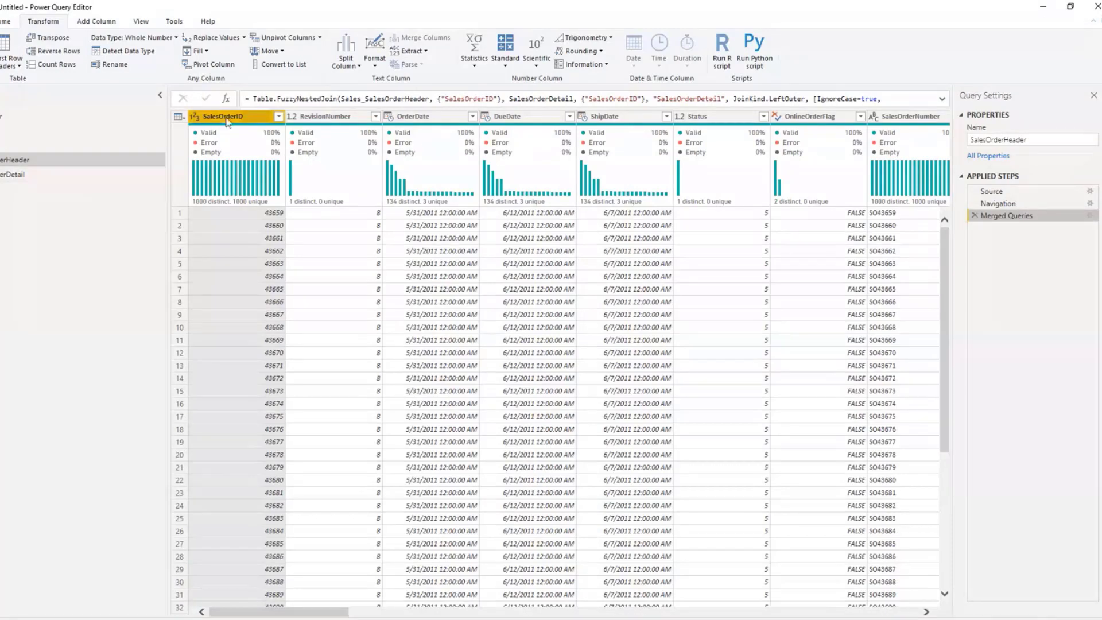
Step: Change the SalesOrderID column's data type to Text in both the SalesOrderHeader and SalesOrderDetail queries
{"action": "left_click", "coordinate": [168, 38]}
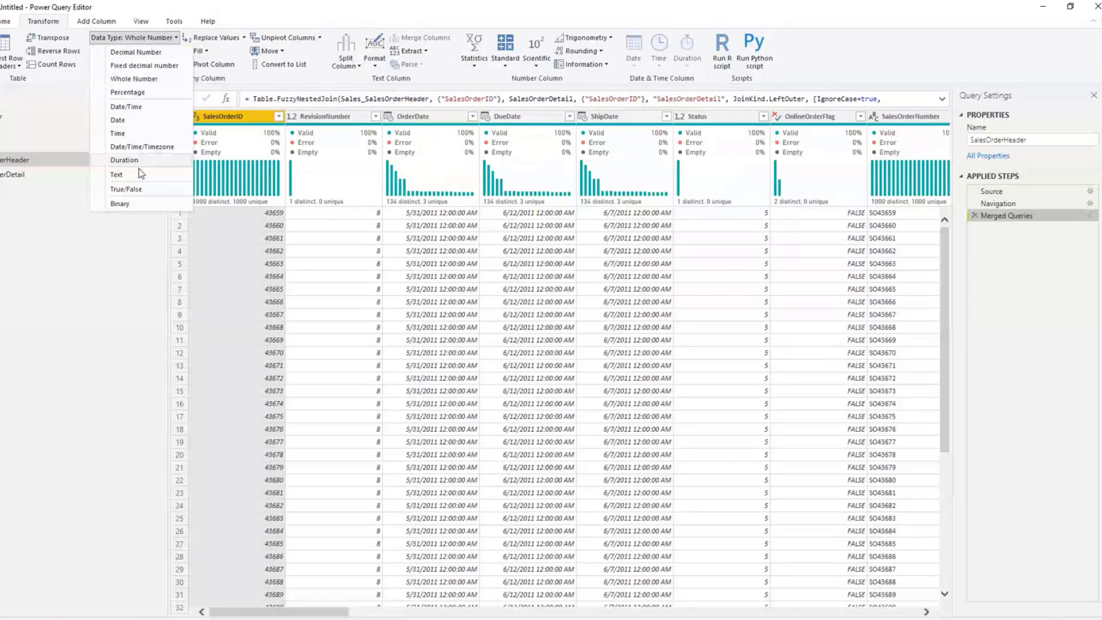
{"action": "left_click", "coordinate": [137, 174]}
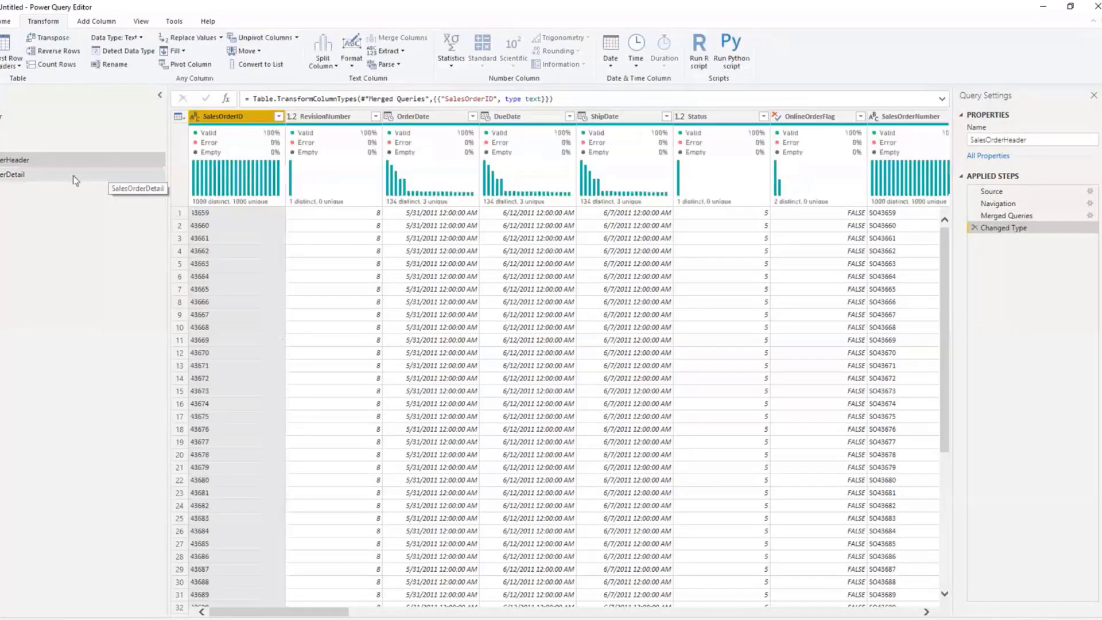
{"action": "left_click", "coordinate": [44, 176]}
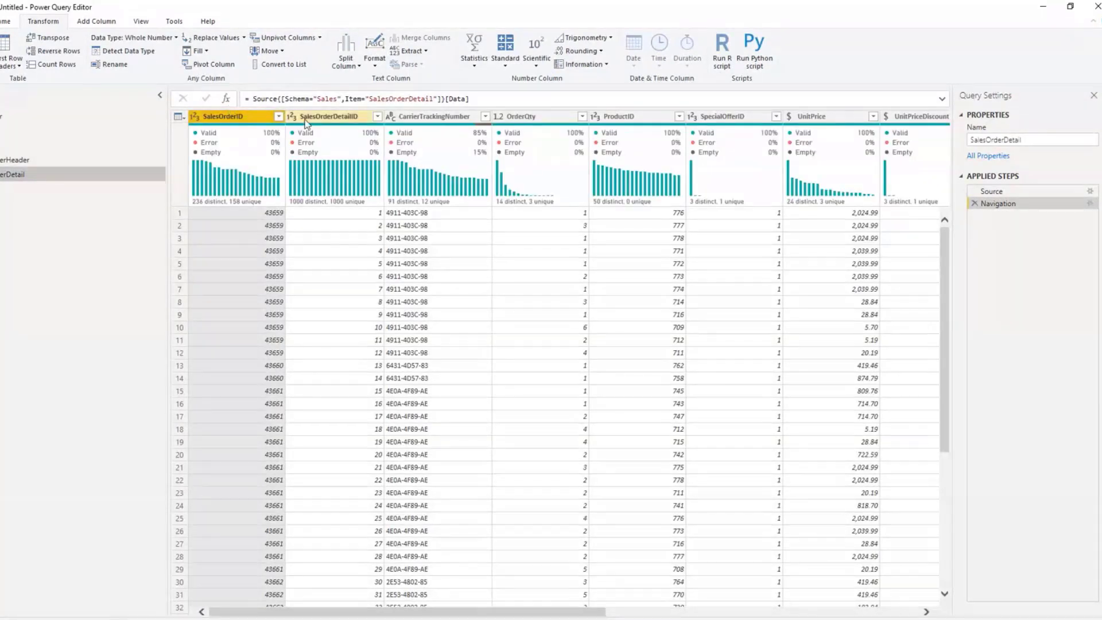
{"action": "left_click", "coordinate": [133, 38]}
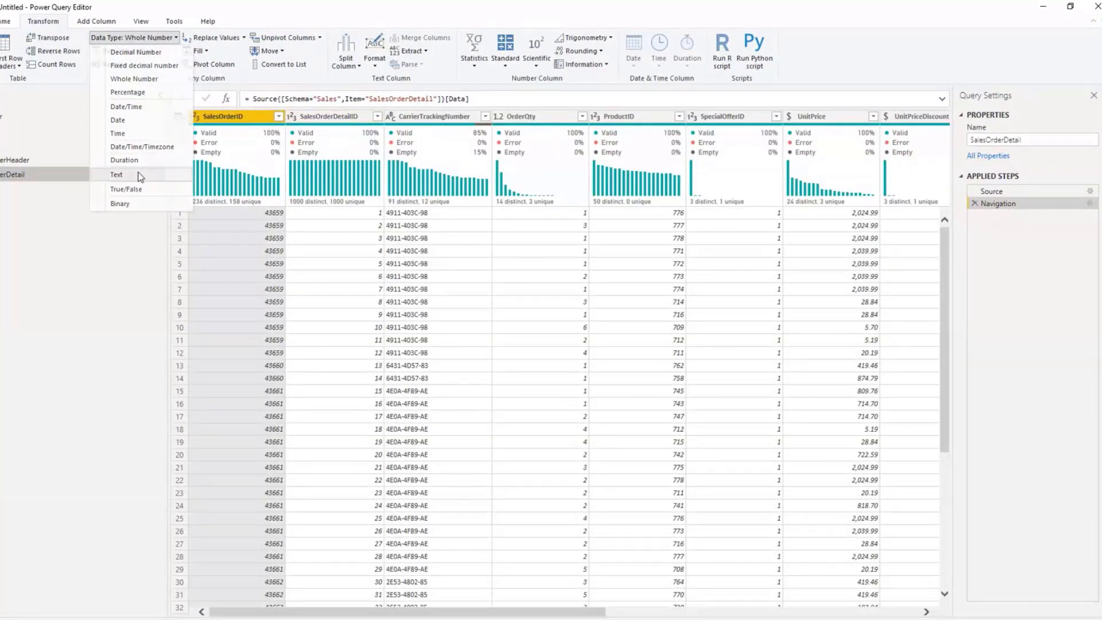
{"action": "left_click", "coordinate": [138, 171]}
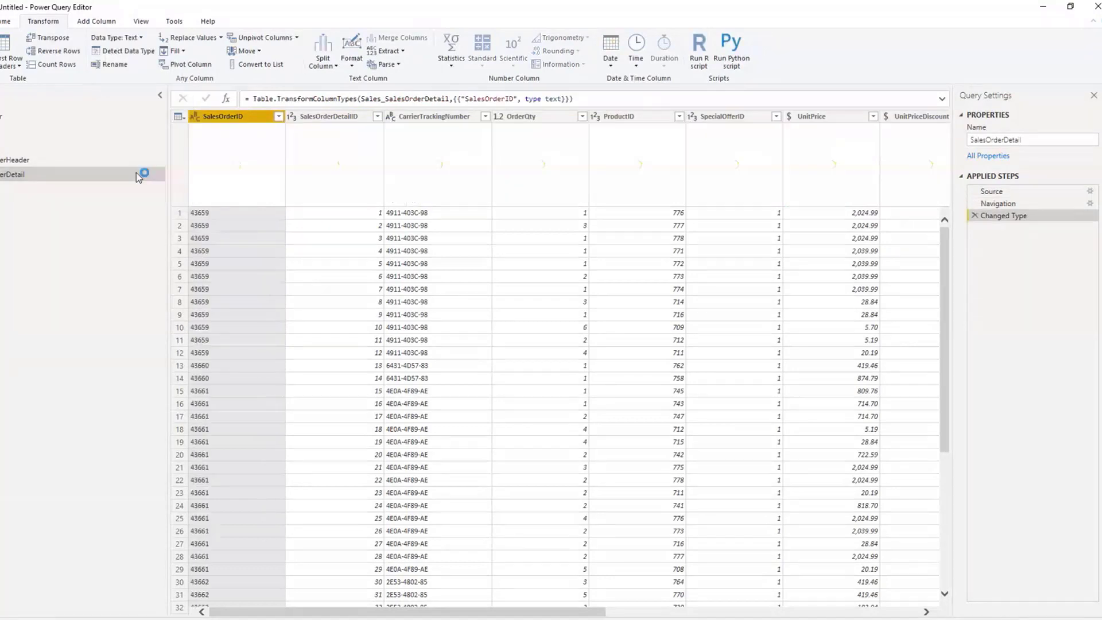
Step: Check the merged SalesOrderDetail column in the SalesOrderHeader query and refresh that query's preview
{"action": "left_click", "coordinate": [126, 162]}
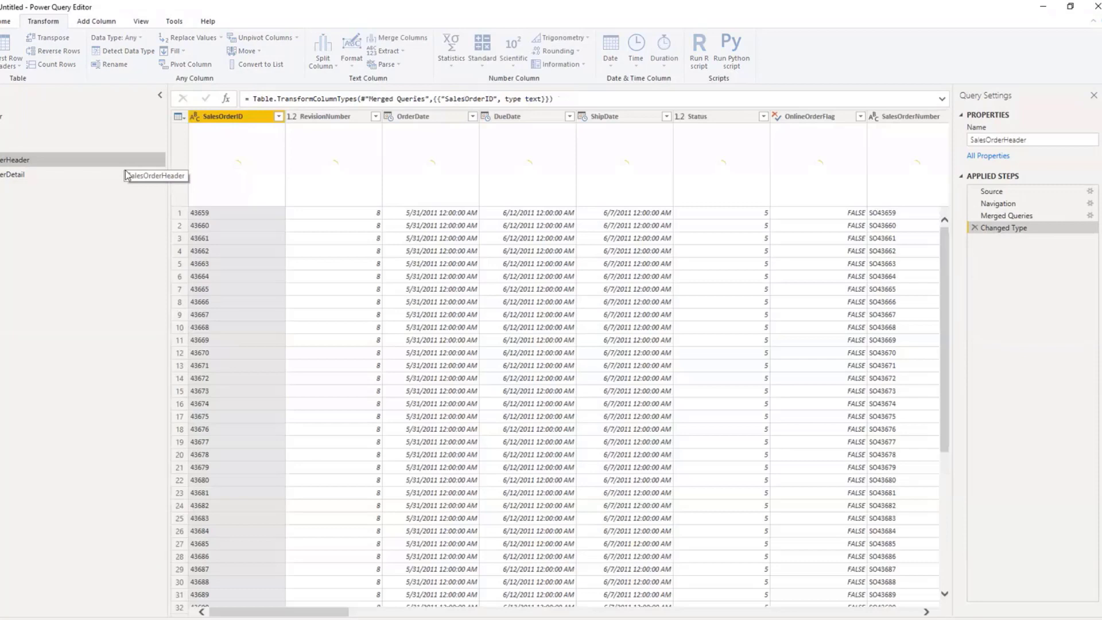
{"action": "left_click_drag", "start_coordinate": [334, 611], "coordinate": [1053, 566]}
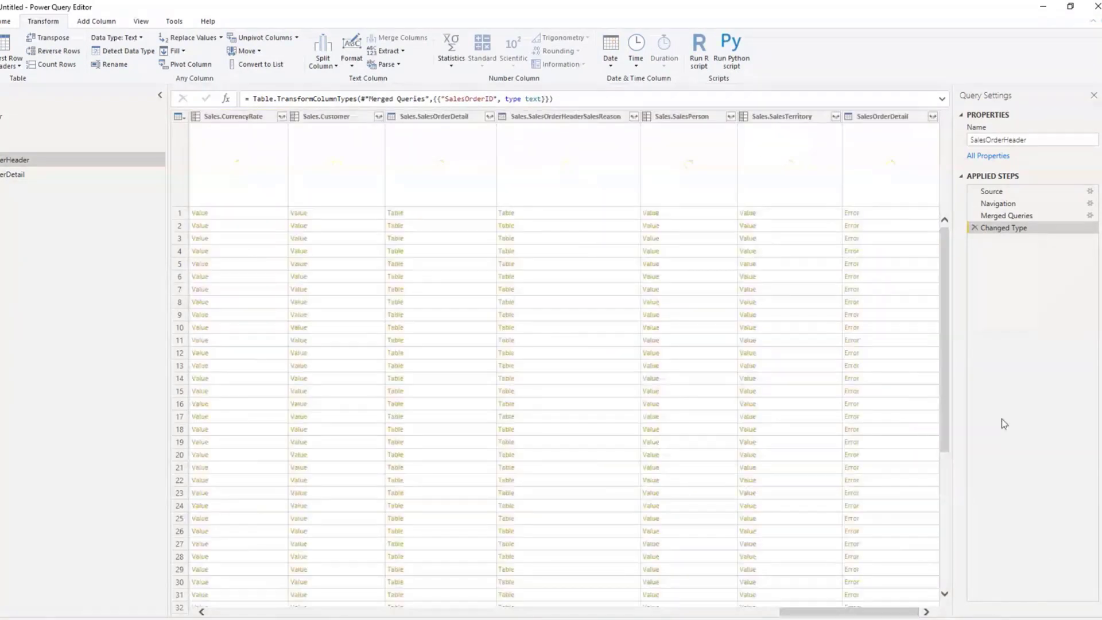
{"action": "left_click", "coordinate": [932, 117]}
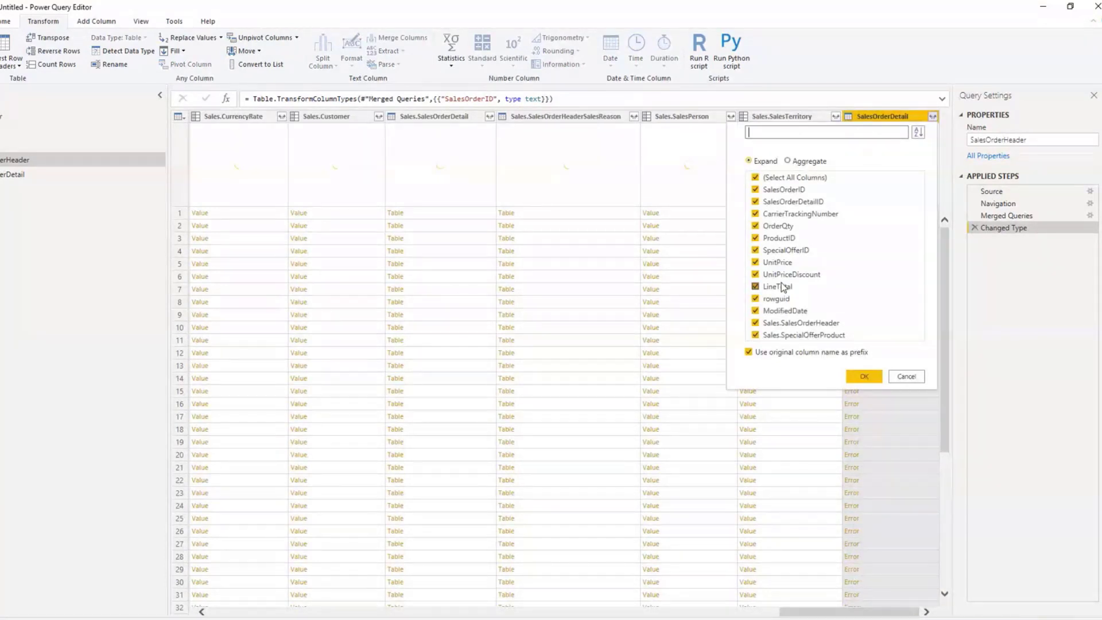
{"action": "left_click", "coordinate": [906, 377]}
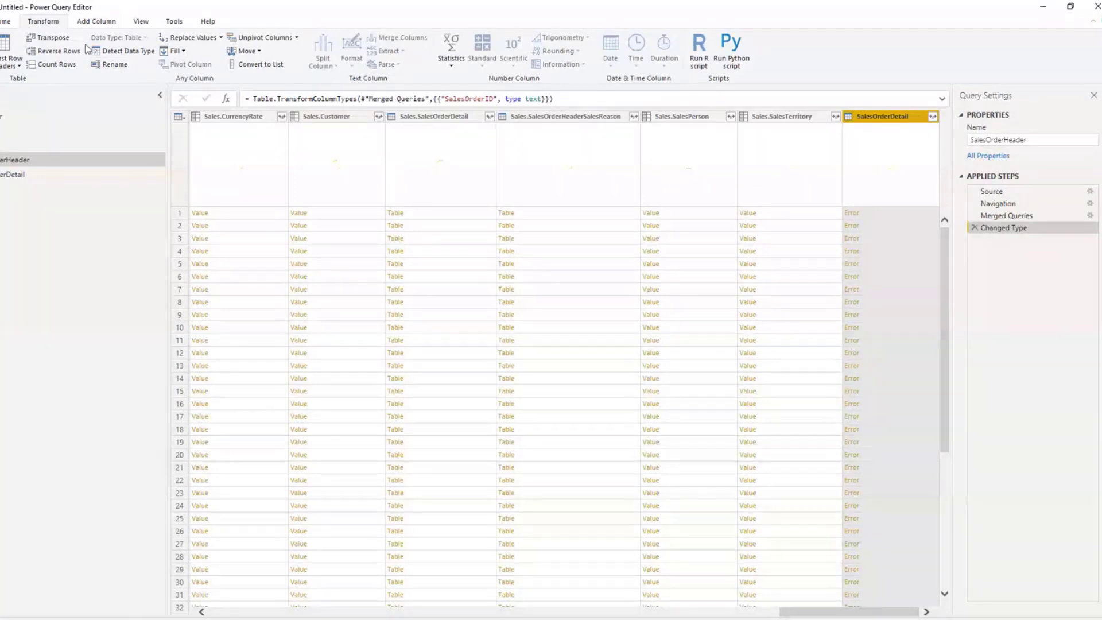
{"action": "left_click", "coordinate": [6, 21]}
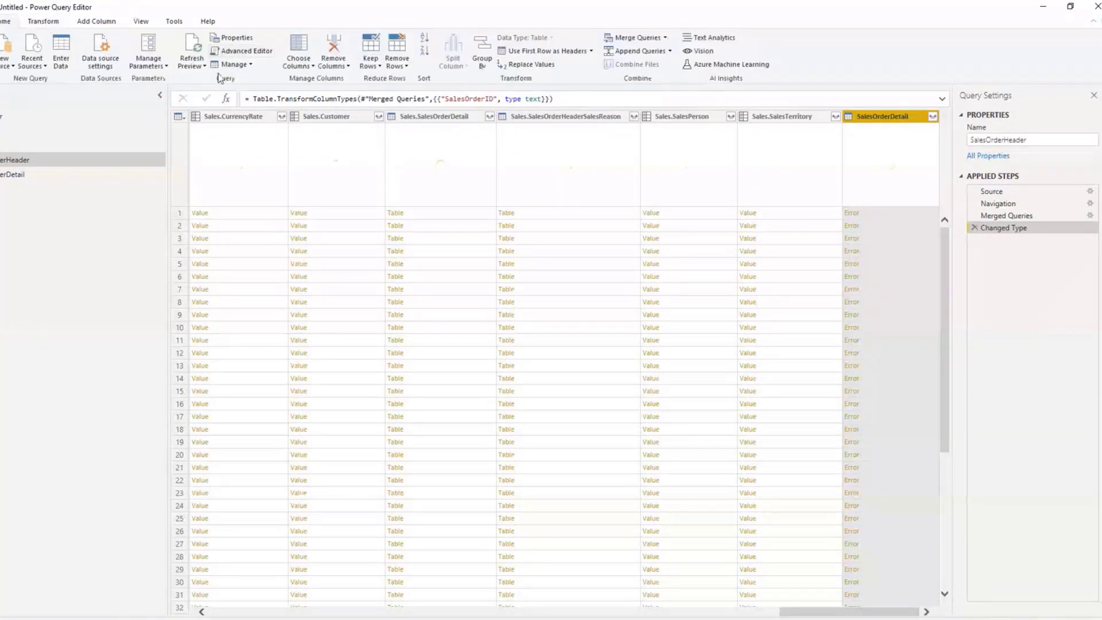
{"action": "left_click", "coordinate": [197, 65]}
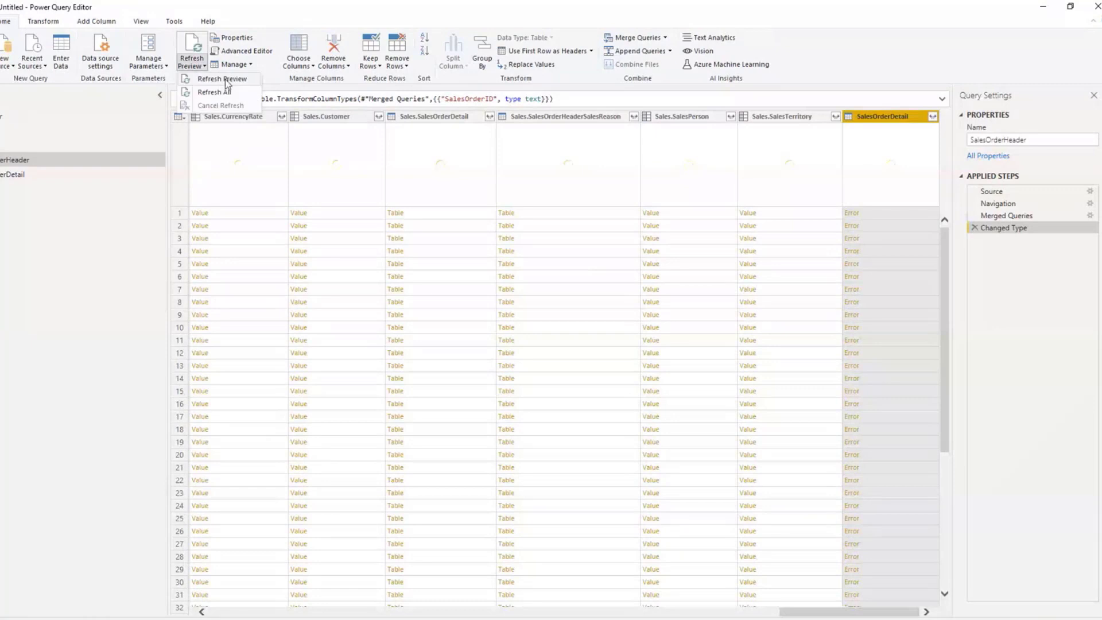
{"action": "left_click", "coordinate": [227, 80]}
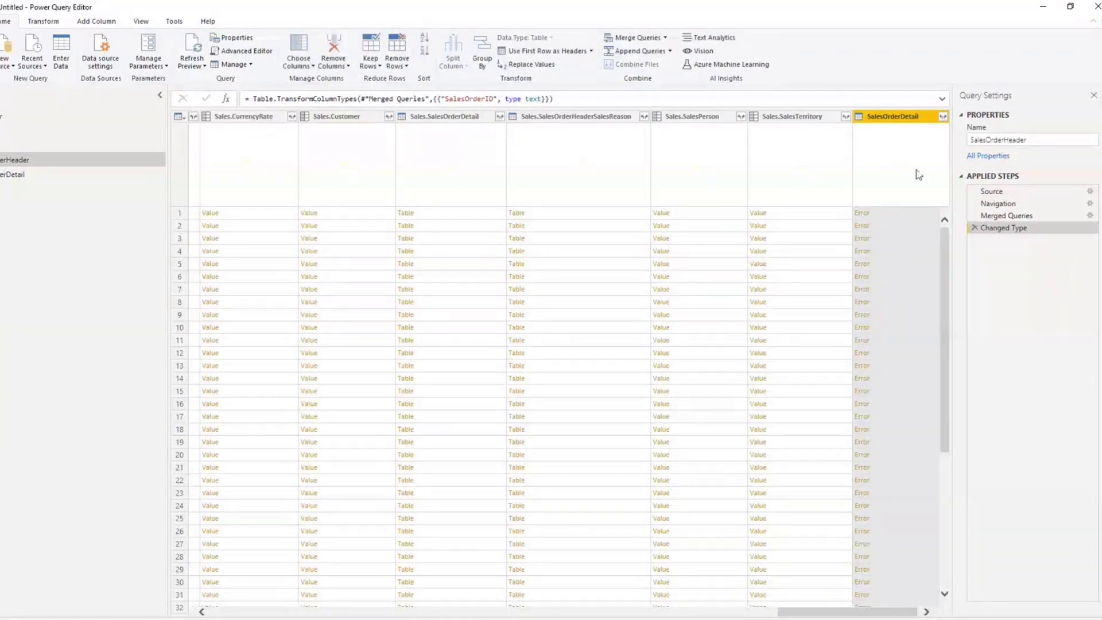
Step: Try to expand the merged SalesOrderDetail column to only ProductID, UnitPrice and LineTotal, with the original column name as prefix
{"action": "left_click", "coordinate": [942, 116]}
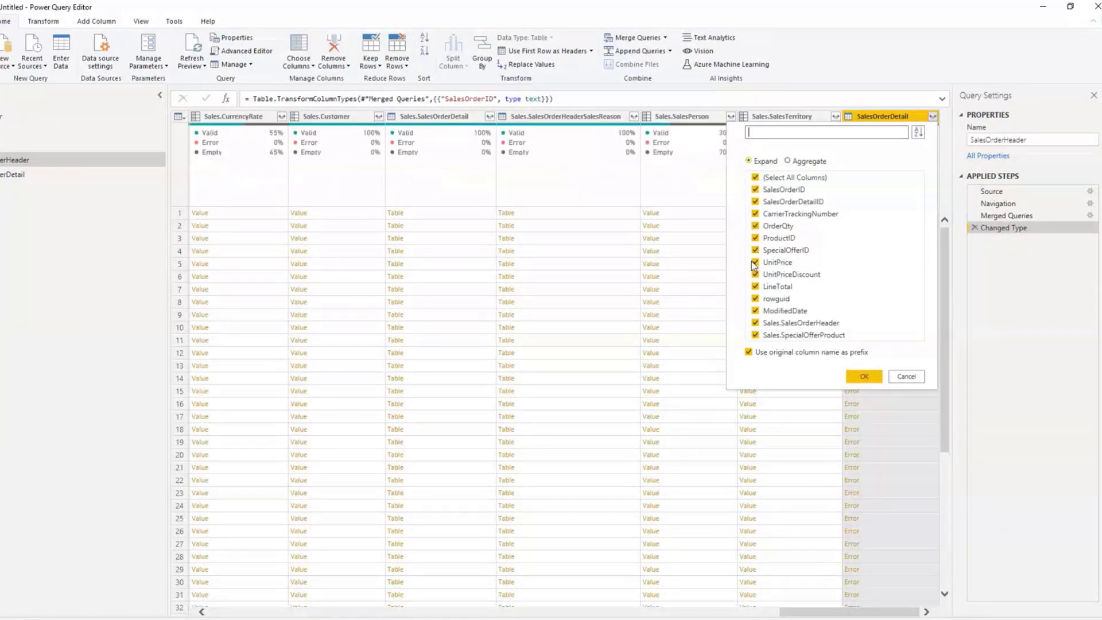
{"action": "left_click", "coordinate": [756, 179]}
{"action": "left_click", "coordinate": [758, 263]}
{"action": "left_click", "coordinate": [780, 287]}
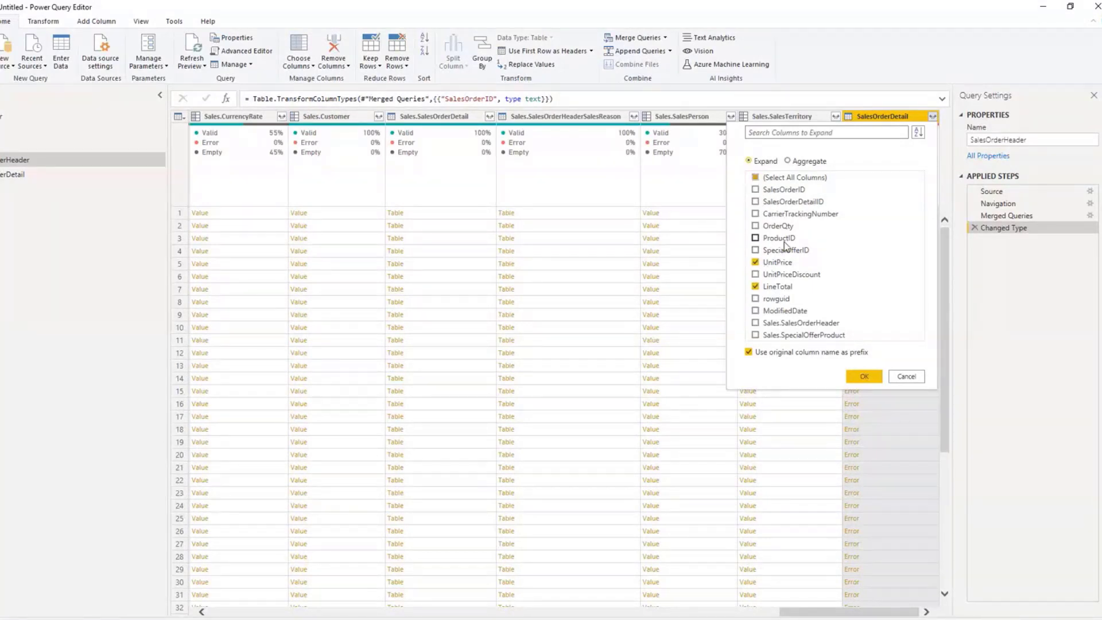
{"action": "left_click", "coordinate": [782, 239]}
{"action": "left_click", "coordinate": [864, 377]}
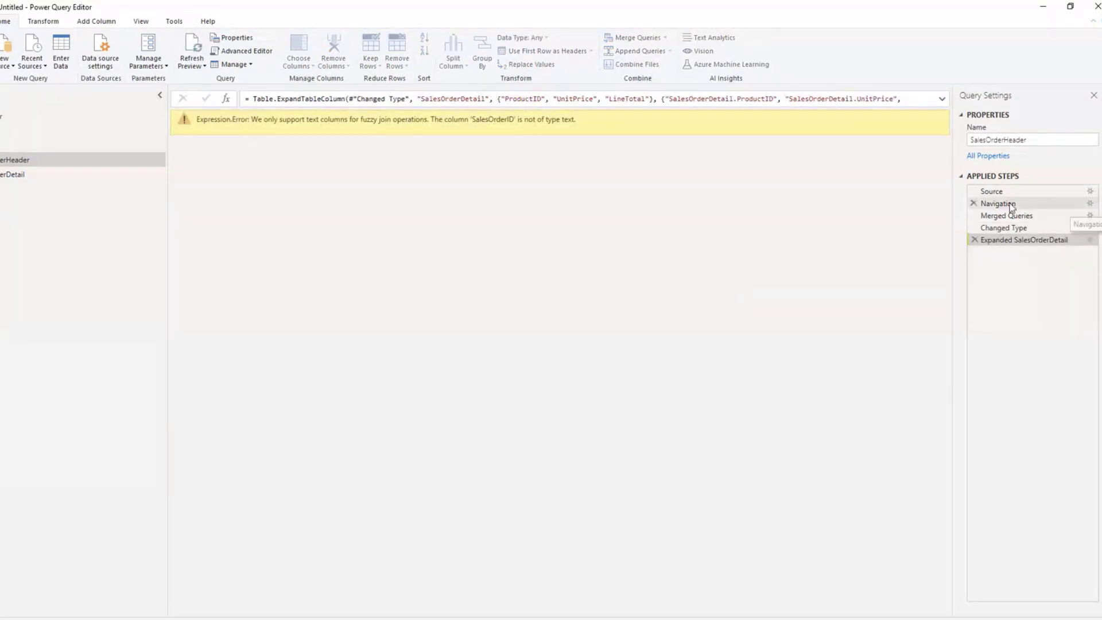
Step: Reopen the Merged Queries settings, try the Inner join kind without fuzzy matching, and return the join kind to Left Outer
{"action": "left_click", "coordinate": [1079, 218]}
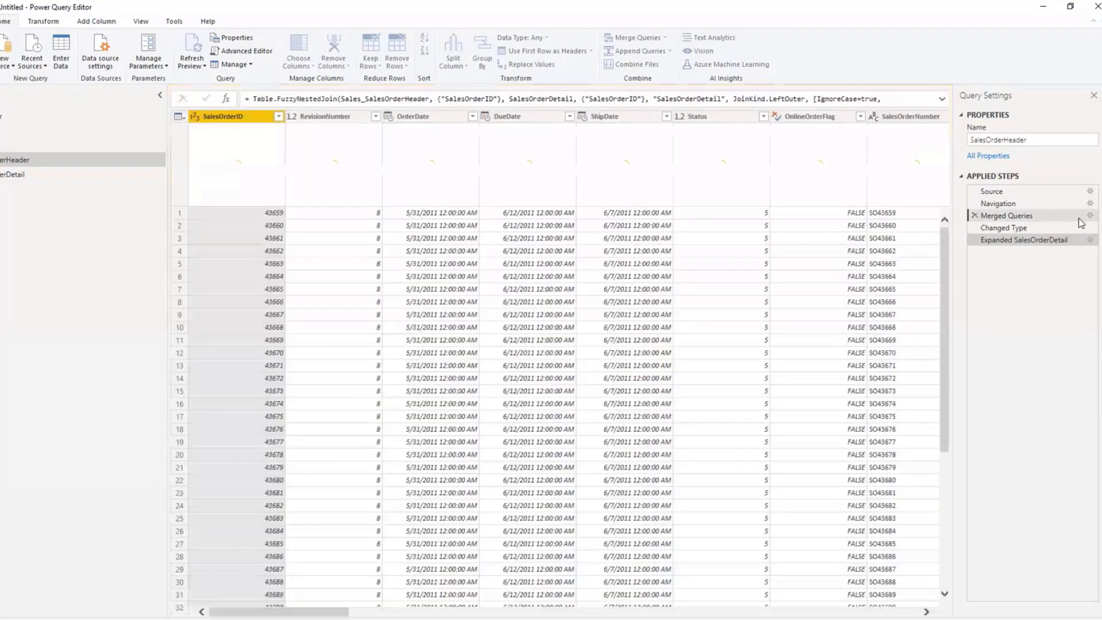
{"action": "left_click", "coordinate": [1089, 216]}
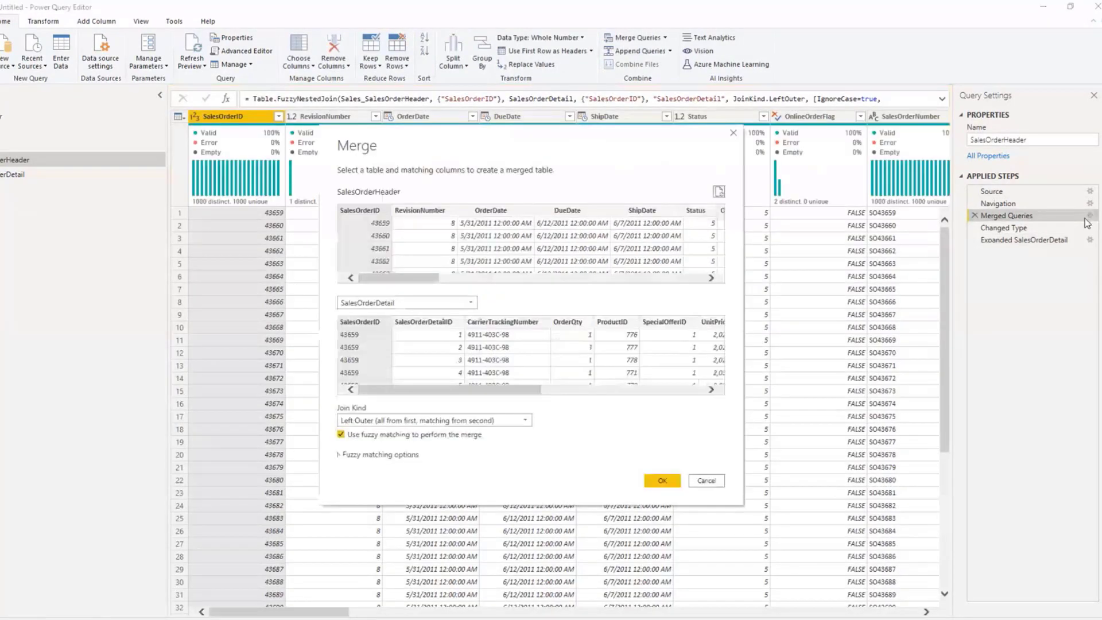
{"action": "left_click", "coordinate": [465, 423]}
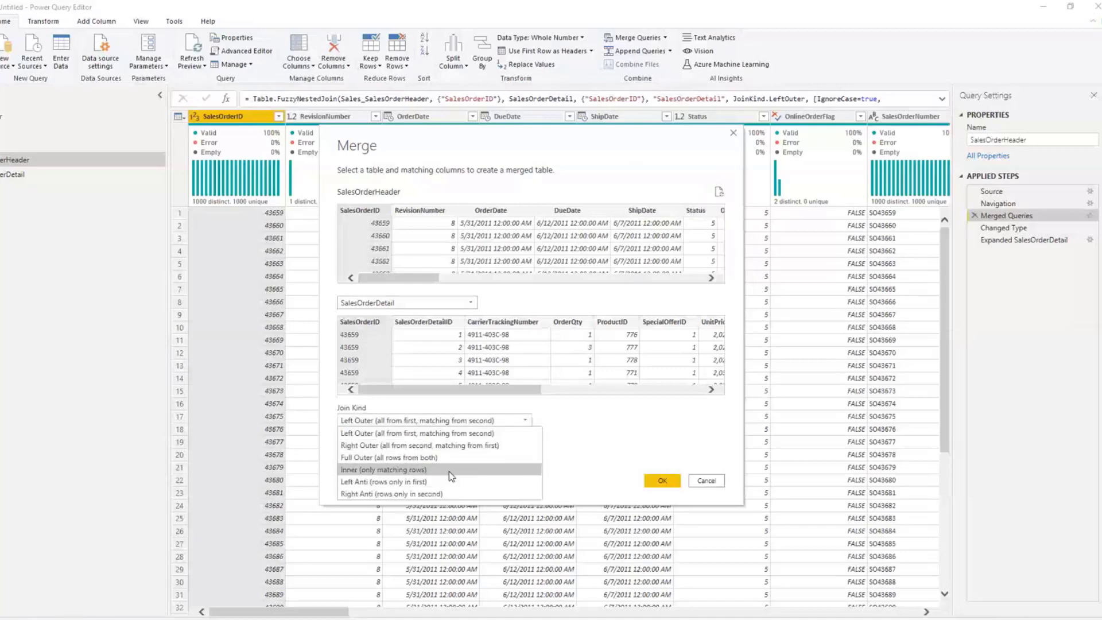
{"action": "left_click", "coordinate": [449, 470]}
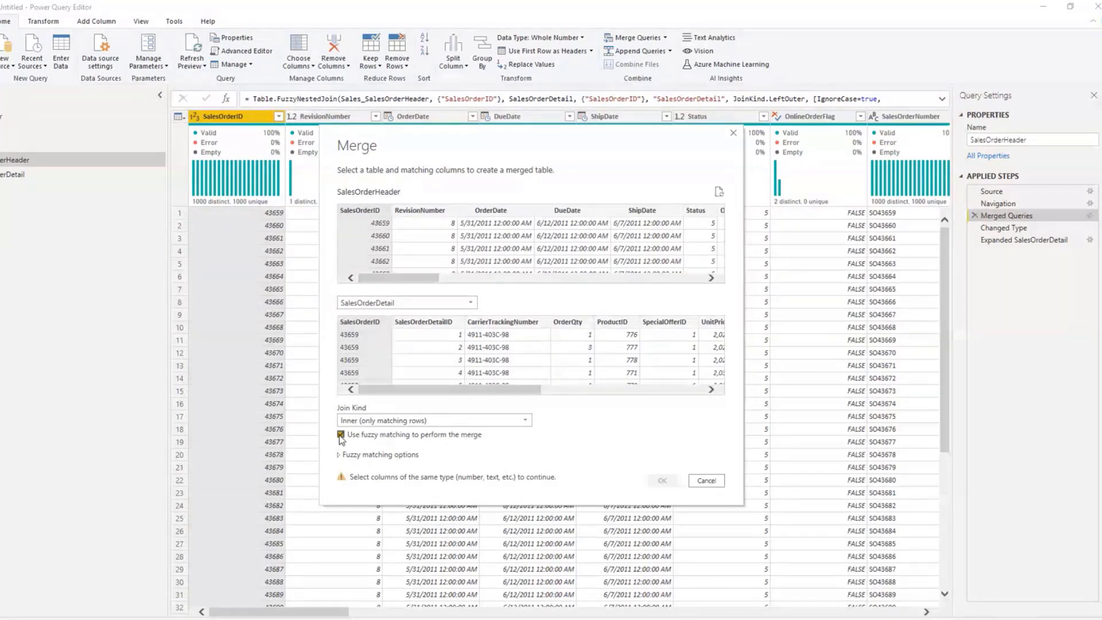
{"action": "left_click", "coordinate": [389, 422]}
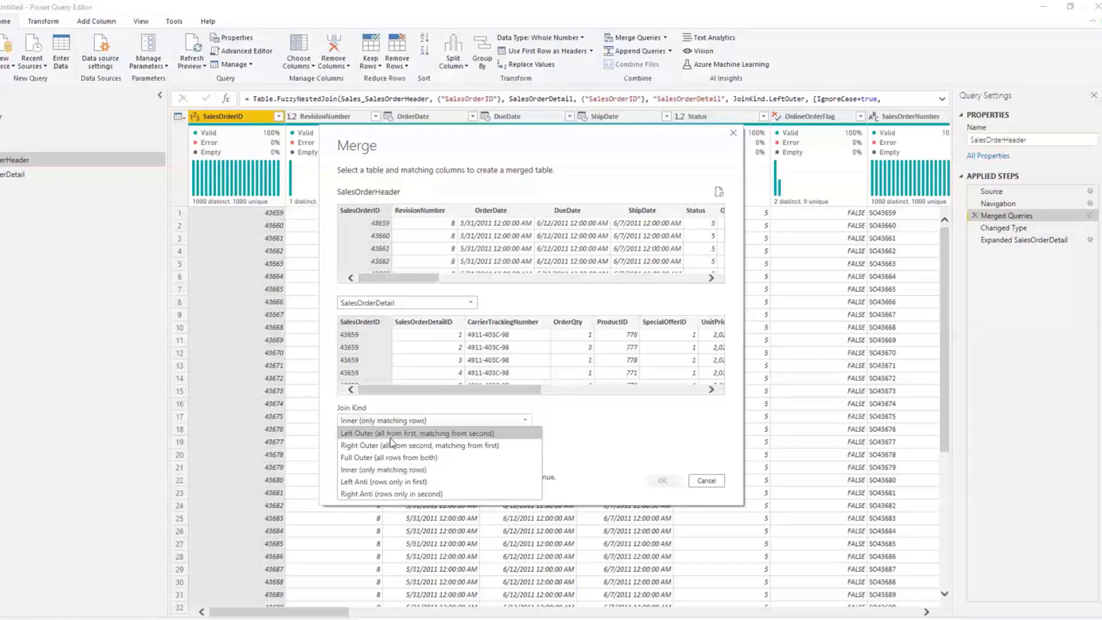
{"action": "left_click", "coordinate": [395, 435]}
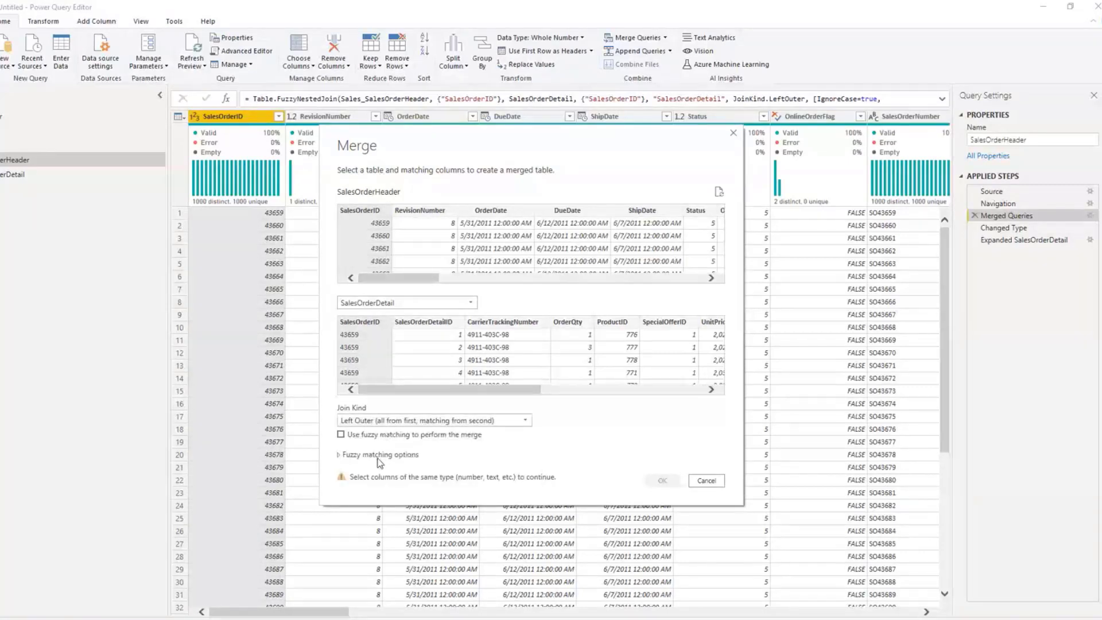
Step: Enable fuzzy matching, turn off Match by combining text parts, and look through the remaining fuzzy matching options
{"action": "left_click", "coordinate": [379, 454]}
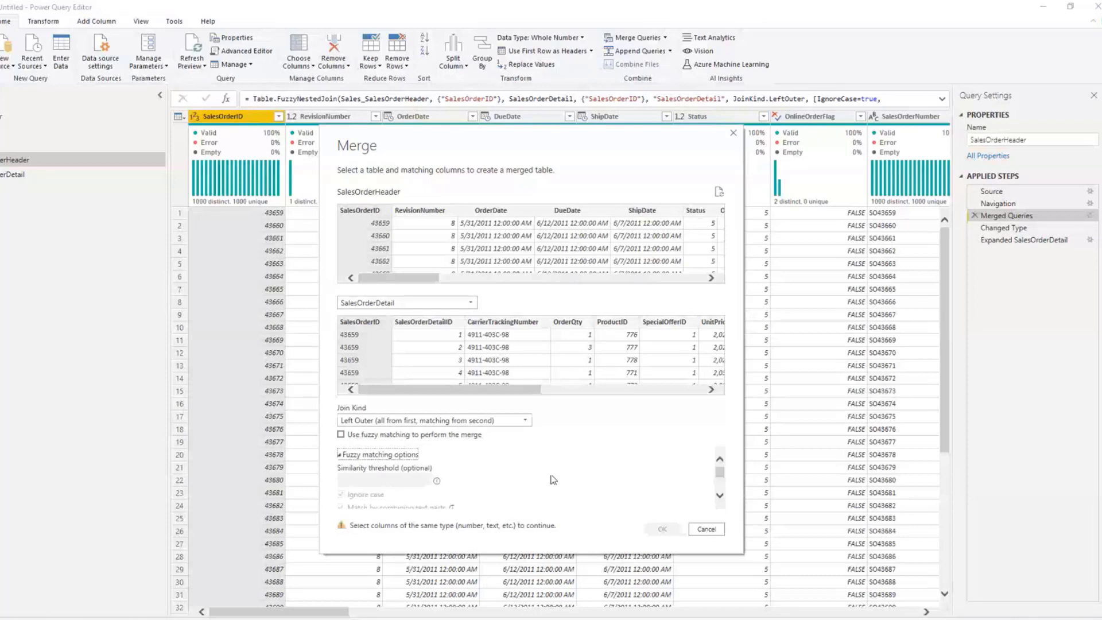
{"action": "left_click", "coordinate": [379, 435]}
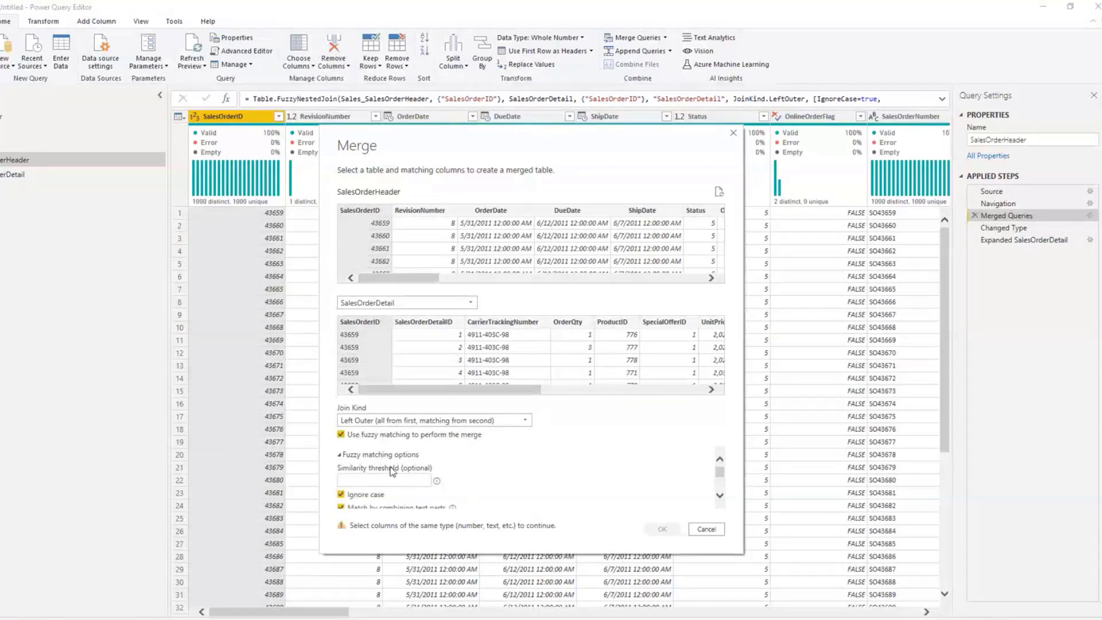
{"action": "left_click_drag", "start_coordinate": [720, 472], "coordinate": [720, 482]}
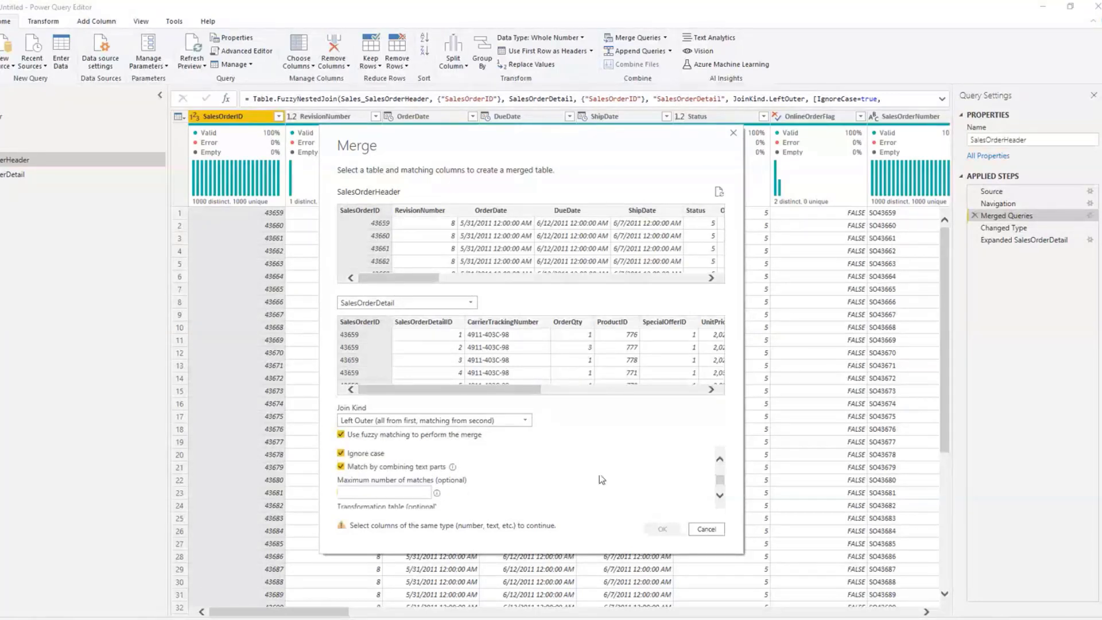
{"action": "left_click", "coordinate": [422, 467]}
{"action": "left_click_drag", "start_coordinate": [721, 482], "coordinate": [722, 507]}
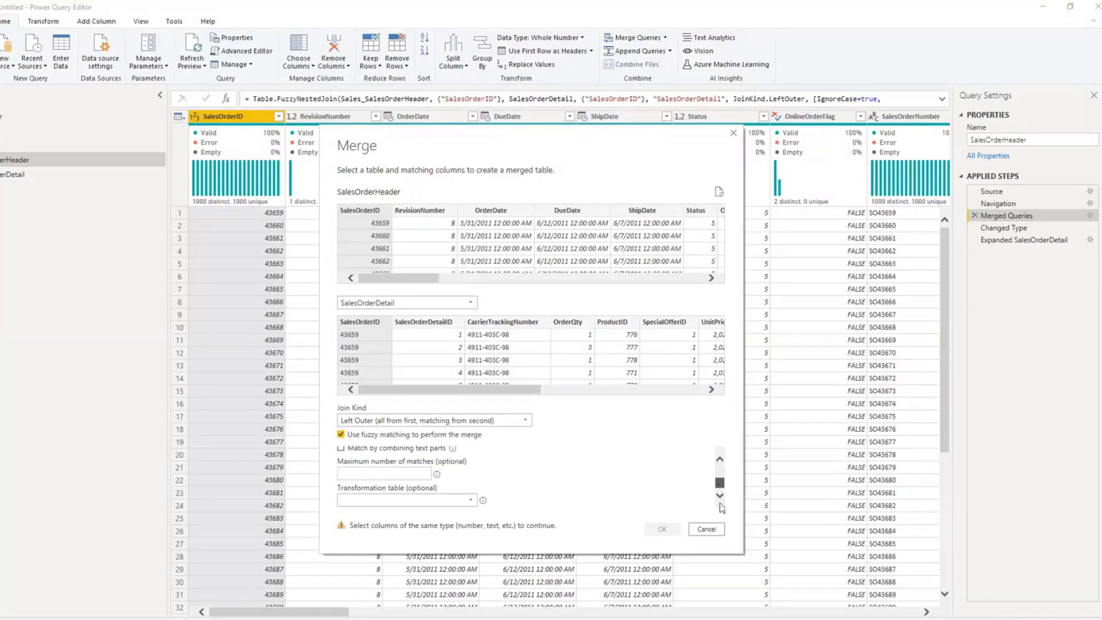
{"action": "left_click", "coordinate": [456, 501]}
{"action": "left_click", "coordinate": [456, 501]}
{"action": "left_click_drag", "start_coordinate": [721, 484], "coordinate": [721, 484]}
Step: Try the Inner join kind with fuzzy matching off and on, and discard the changes to the merge
{"action": "left_click", "coordinate": [341, 435]}
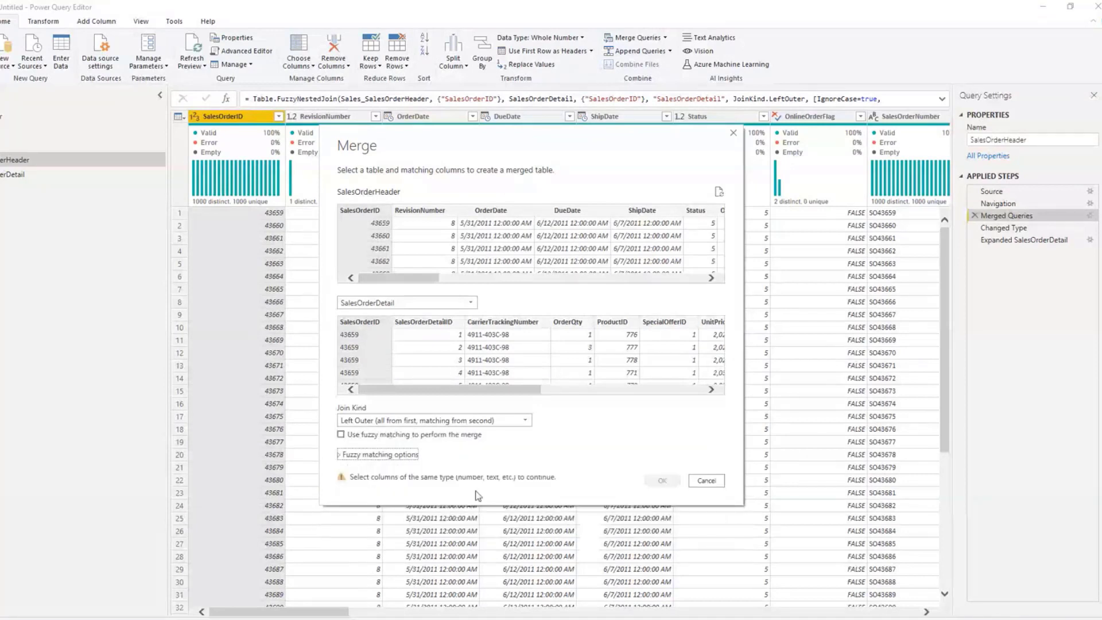
{"action": "left_click", "coordinate": [394, 420]}
{"action": "left_click", "coordinate": [392, 467]}
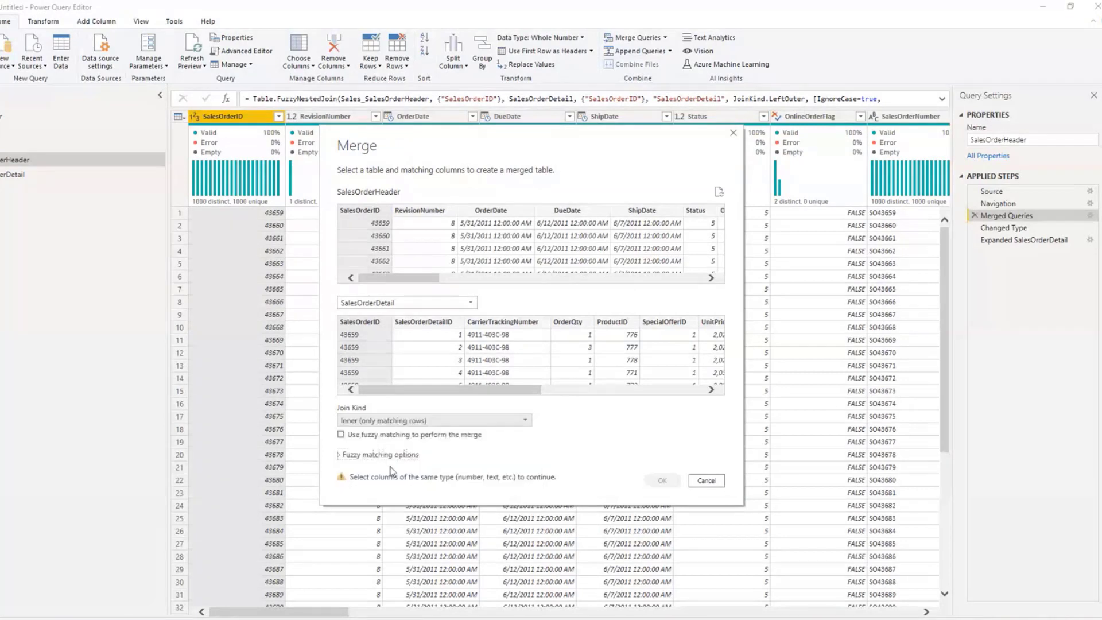
{"action": "left_click", "coordinate": [348, 437]}
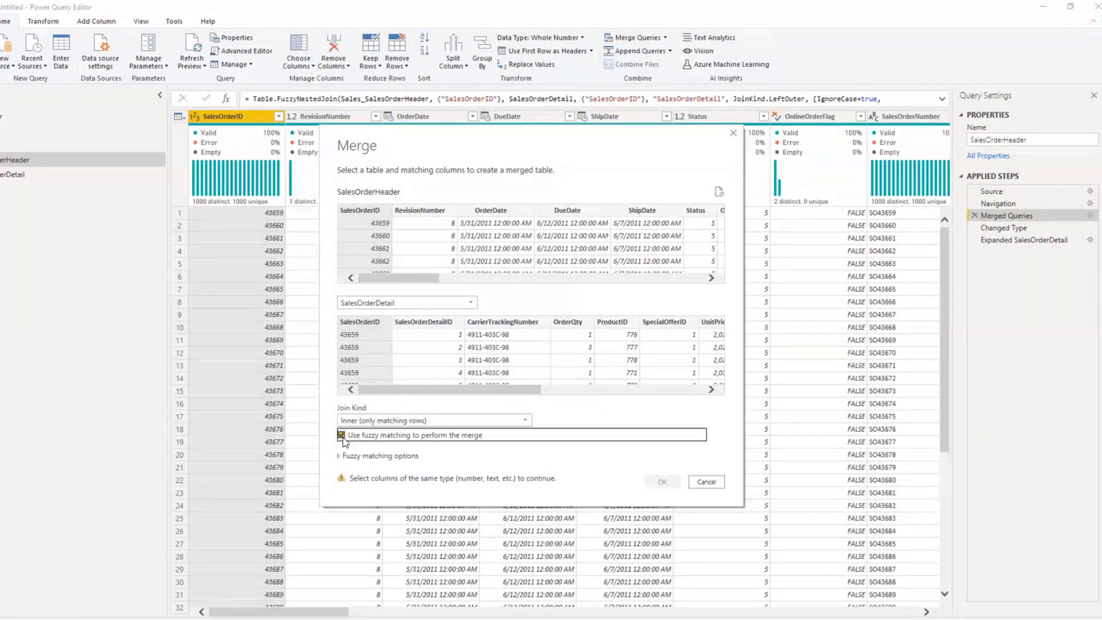
{"action": "left_click", "coordinate": [707, 482]}
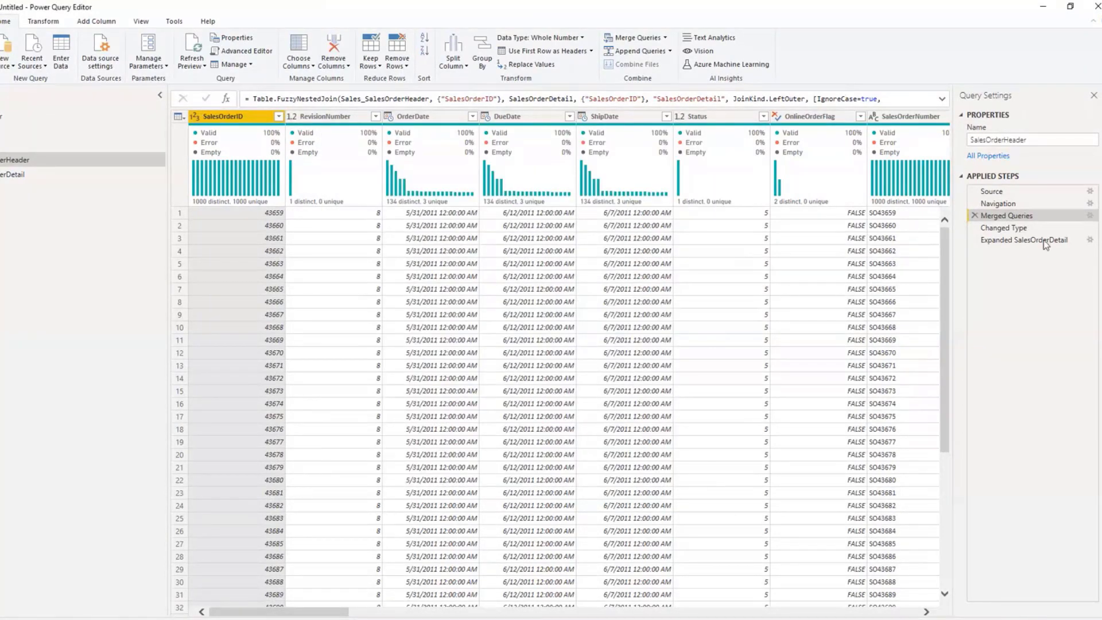
Step: Delete the Expanded SalesOrderDetail, Changed Type and Merged Queries steps from the SalesOrderHeader query
{"action": "left_click", "coordinate": [973, 240]}
{"action": "left_click", "coordinate": [974, 227]}
{"action": "left_click", "coordinate": [974, 215]}
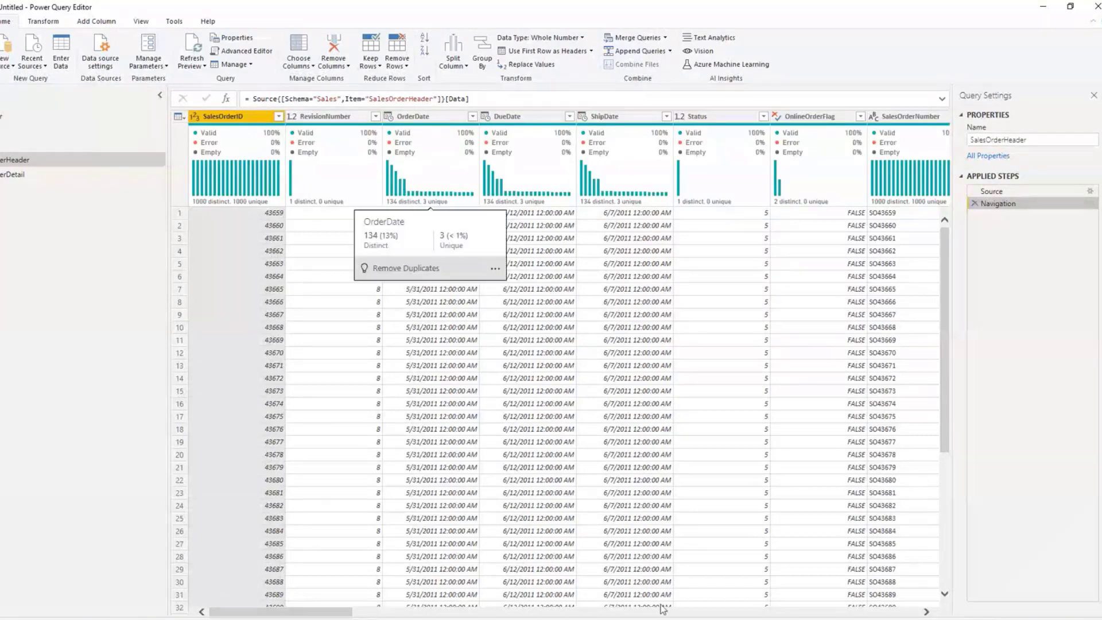
{"action": "left_click_drag", "start_coordinate": [344, 613], "coordinate": [277, 566]}
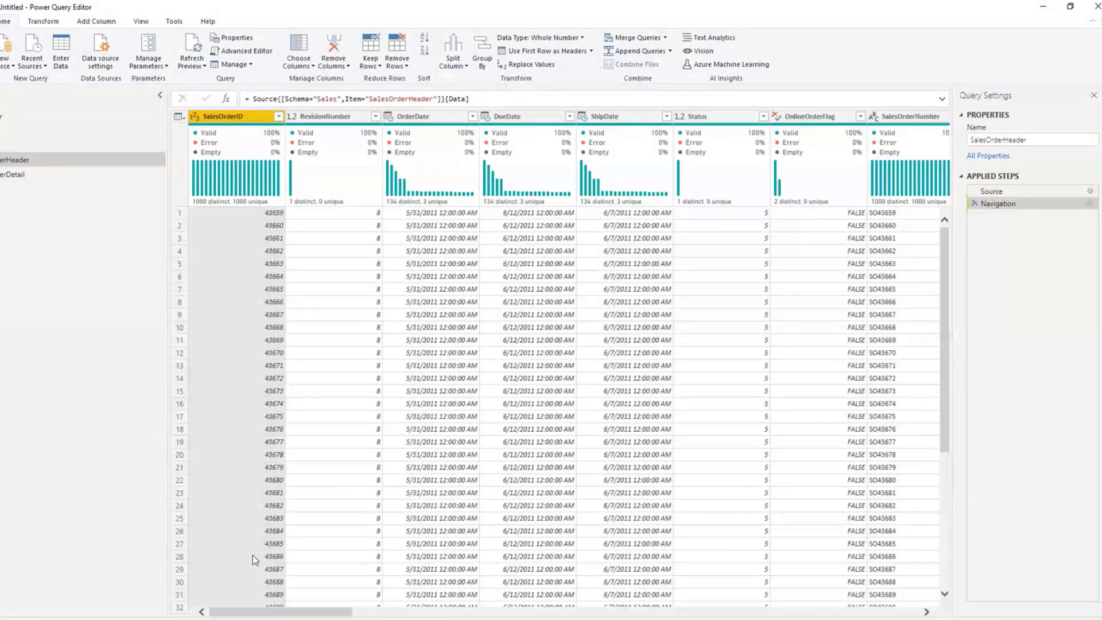
Step: Start a new merge from the SalesOrderHeader query with SalesOrderDetail as the second table
{"action": "left_click", "coordinate": [35, 172]}
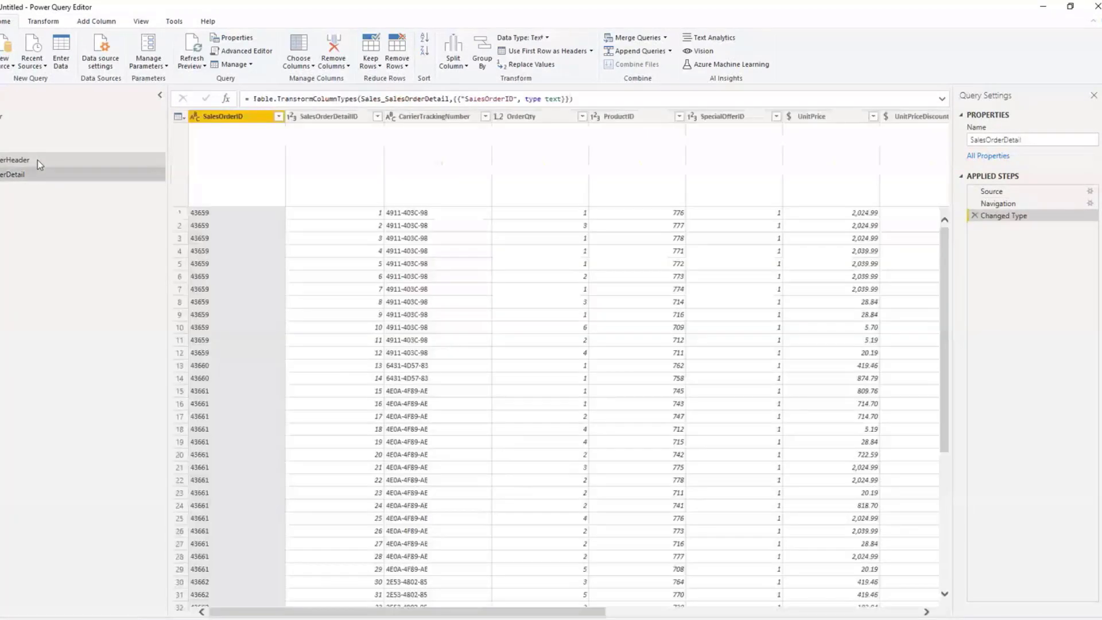
{"action": "left_click", "coordinate": [37, 159]}
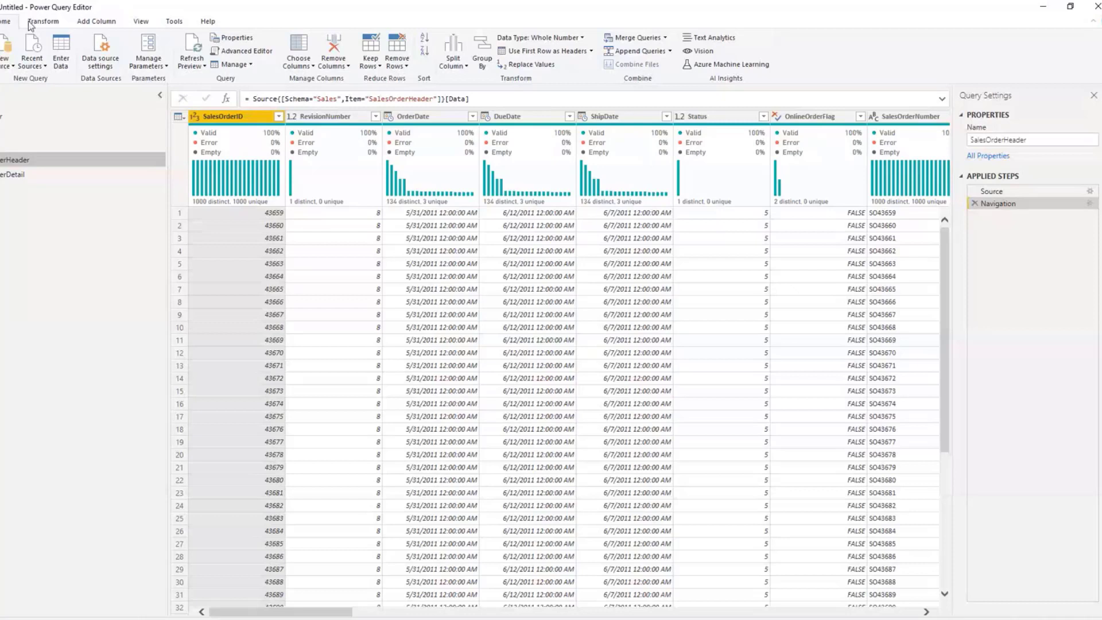
{"action": "left_click", "coordinate": [665, 38]}
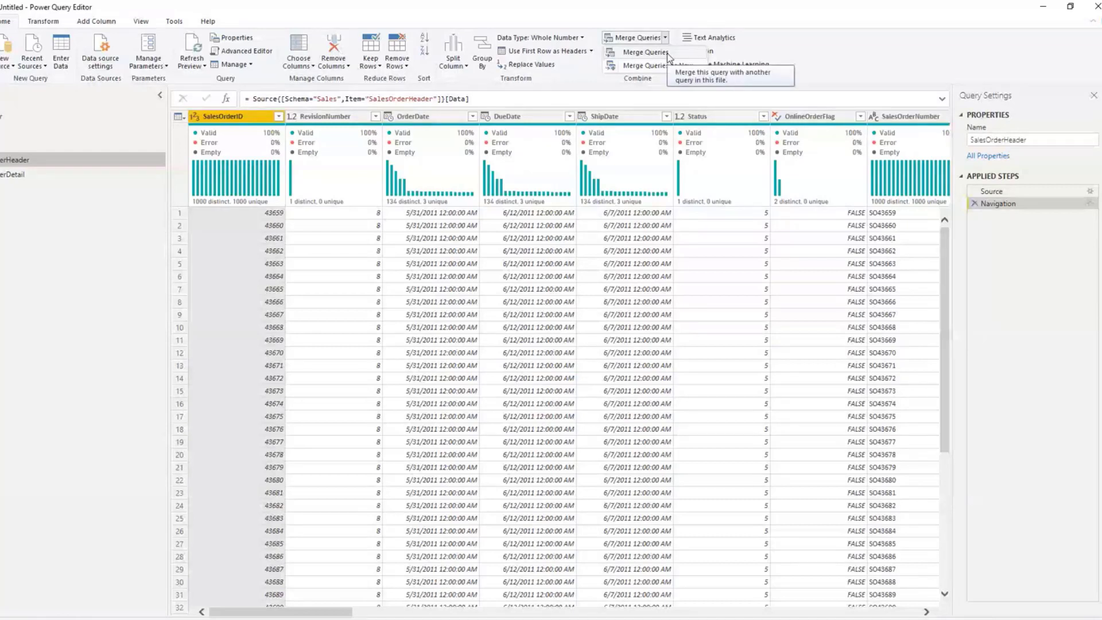
{"action": "left_click", "coordinate": [667, 53]}
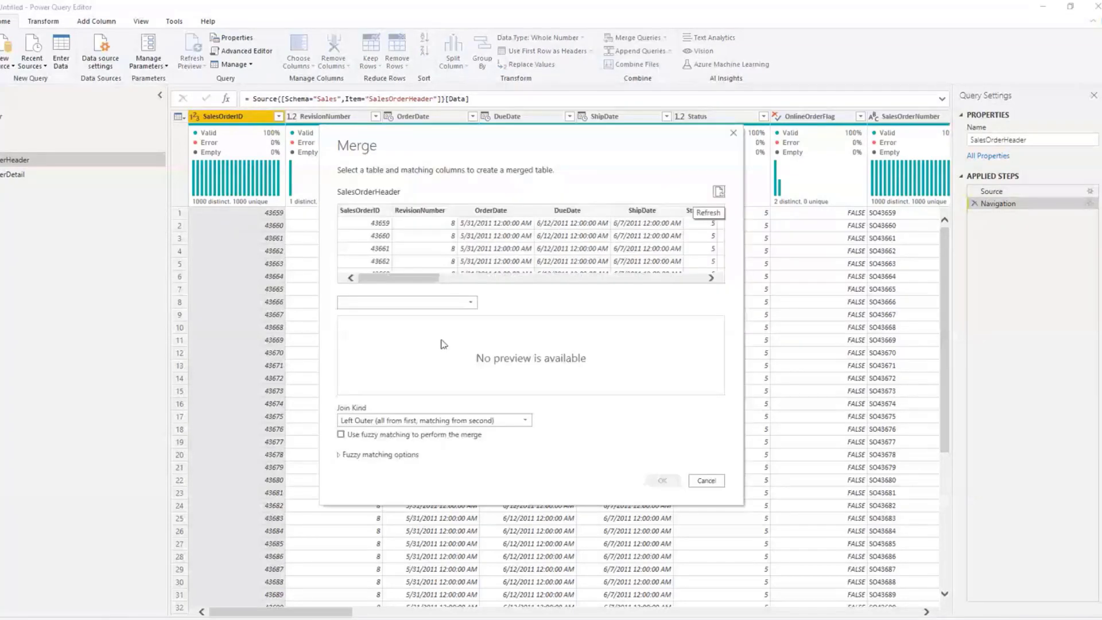
{"action": "left_click", "coordinate": [440, 345]}
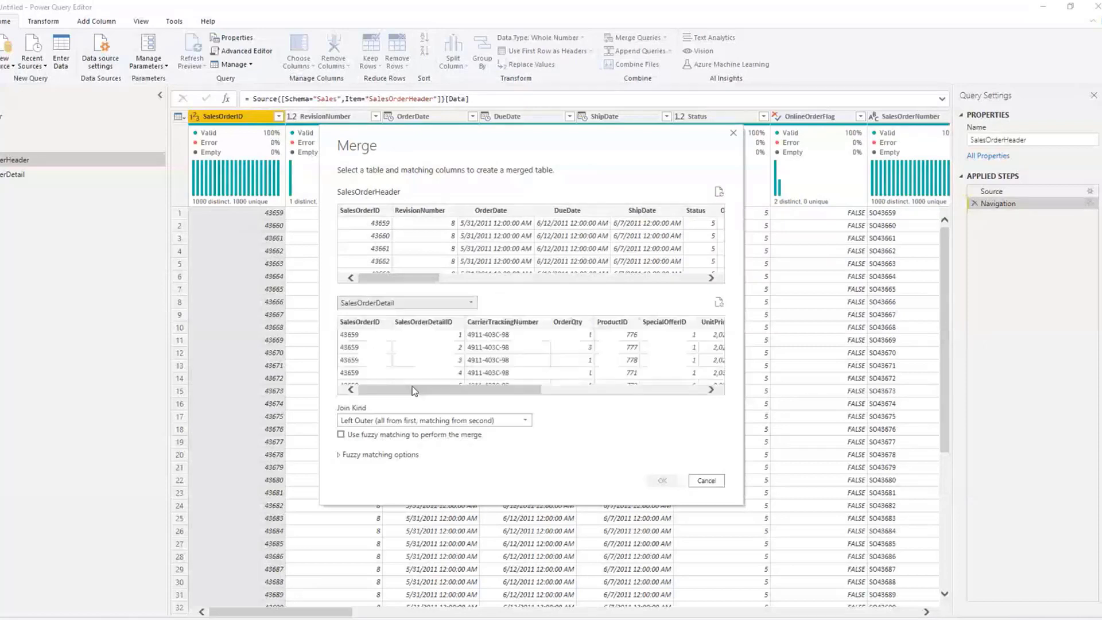
Step: Try to match the two tables on SalesOrderID with a Left Outer join and fuzzy matching, and view the fuzzy options
{"action": "left_click", "coordinate": [342, 434]}
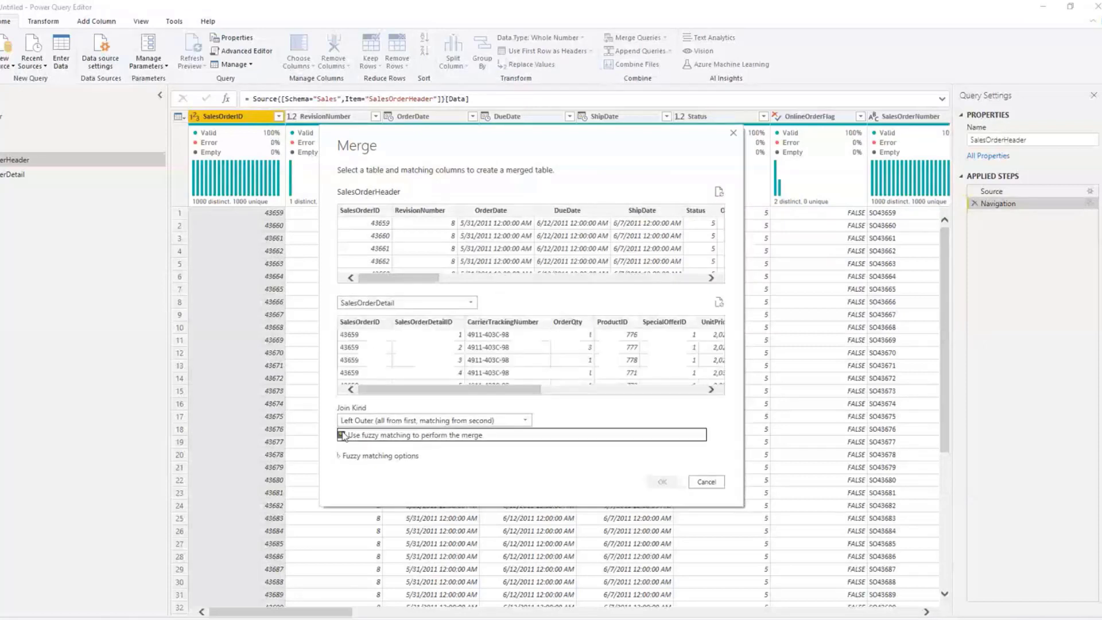
{"action": "left_click", "coordinate": [393, 455]}
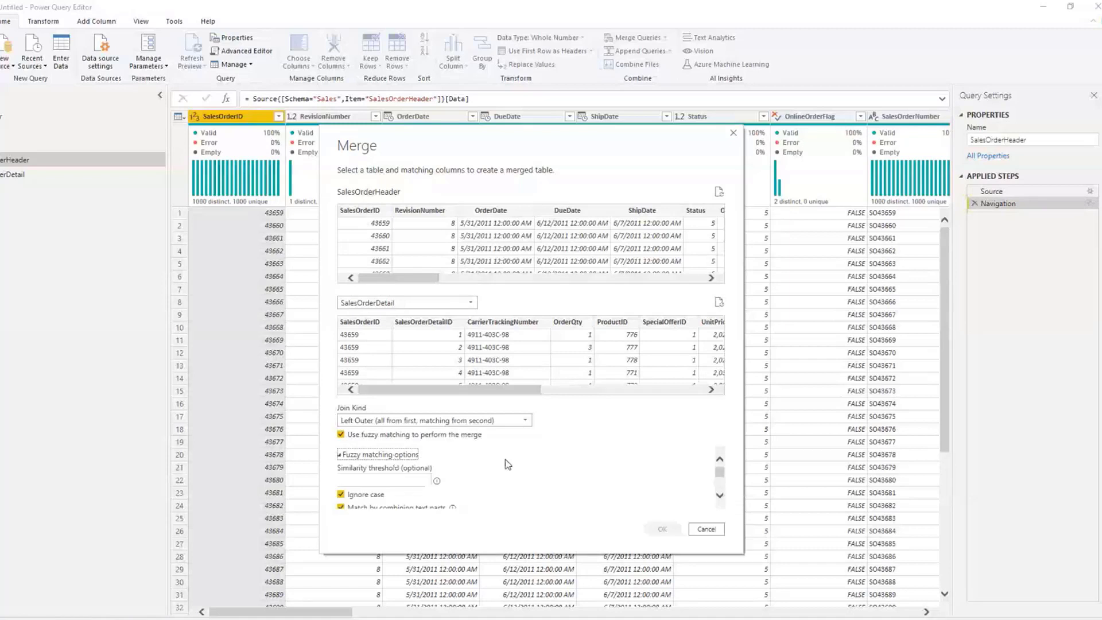
{"action": "left_click", "coordinate": [379, 322]}
{"action": "left_click", "coordinate": [359, 210]}
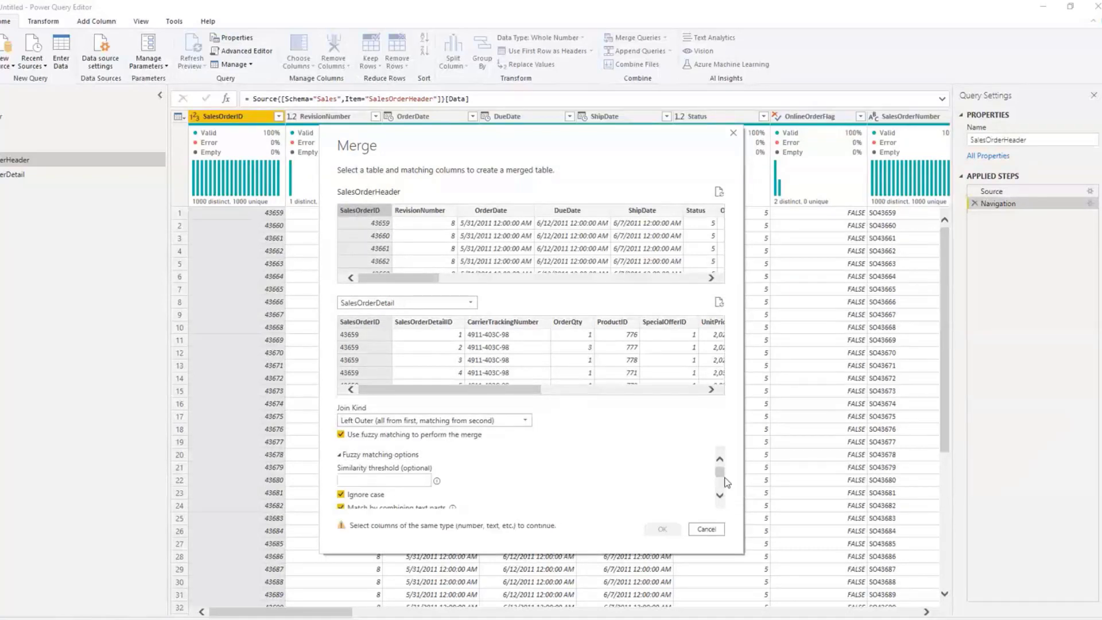
{"action": "left_click_drag", "start_coordinate": [721, 471], "coordinate": [719, 489]}
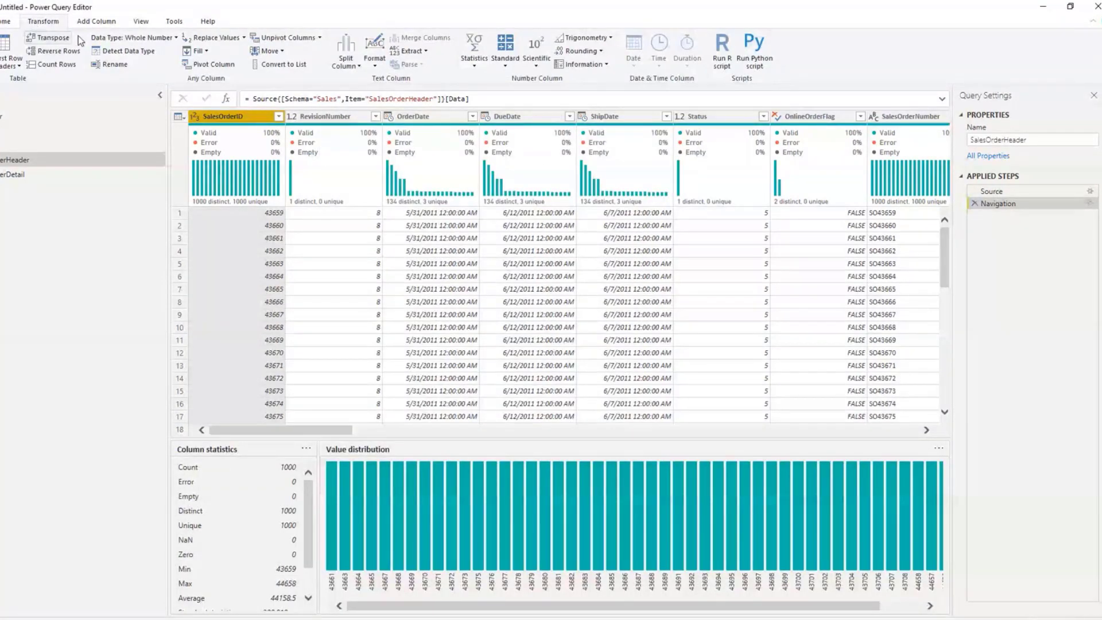
Step: Change the SalesOrderID column in SalesOrderHeader to the Text data type and check the same column's type in SalesOrderDetail
{"action": "left_click", "coordinate": [138, 39]}
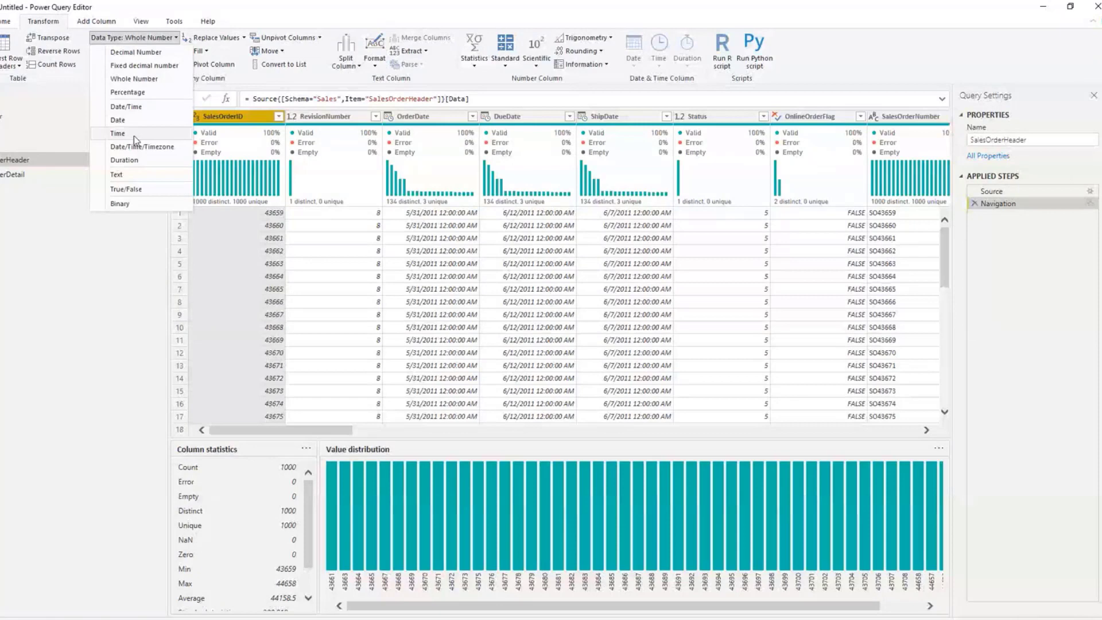
{"action": "left_click", "coordinate": [132, 174]}
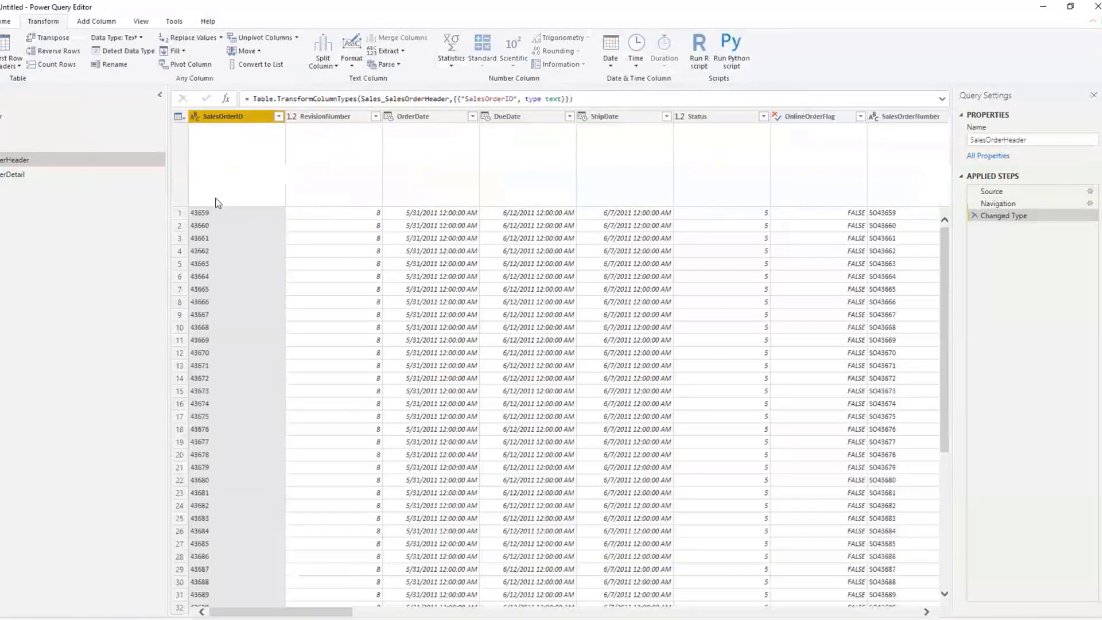
{"action": "left_click", "coordinate": [91, 174]}
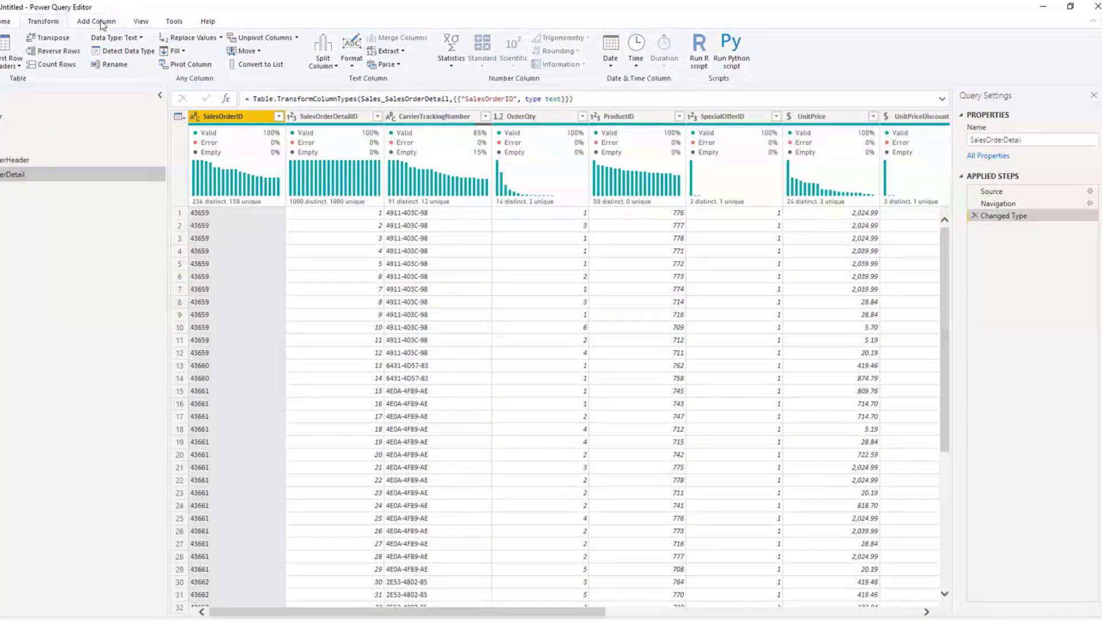
{"action": "left_click", "coordinate": [109, 160]}
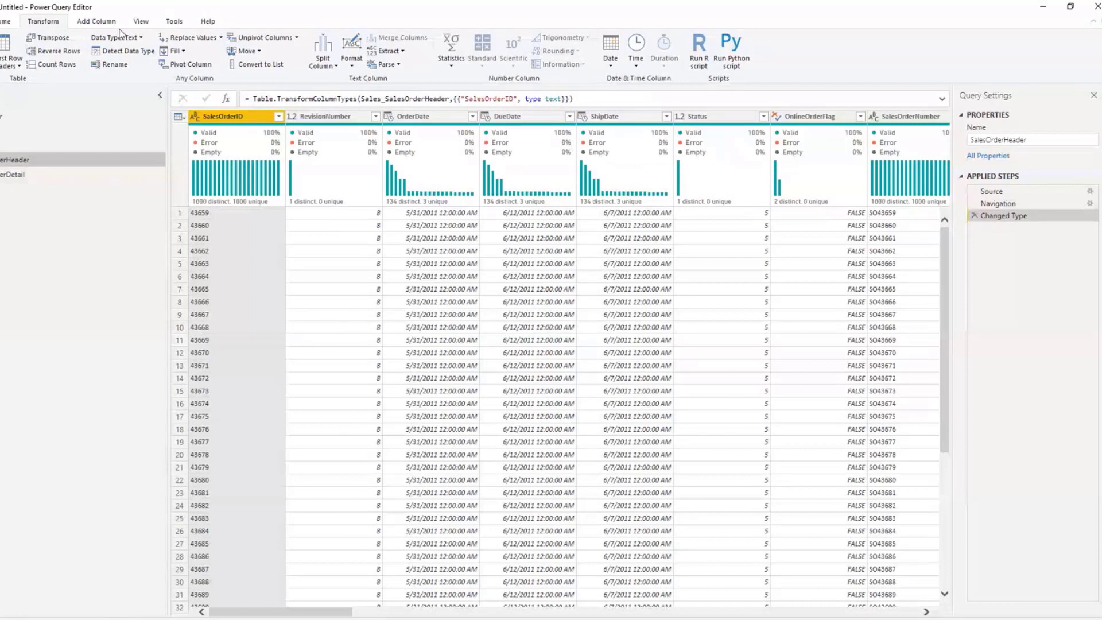
Step: Merge SalesOrderDetail into the SalesOrderHeader query, matching on SalesOrderID with a Left Outer join and no fuzzy matching
{"action": "left_click", "coordinate": [5, 21]}
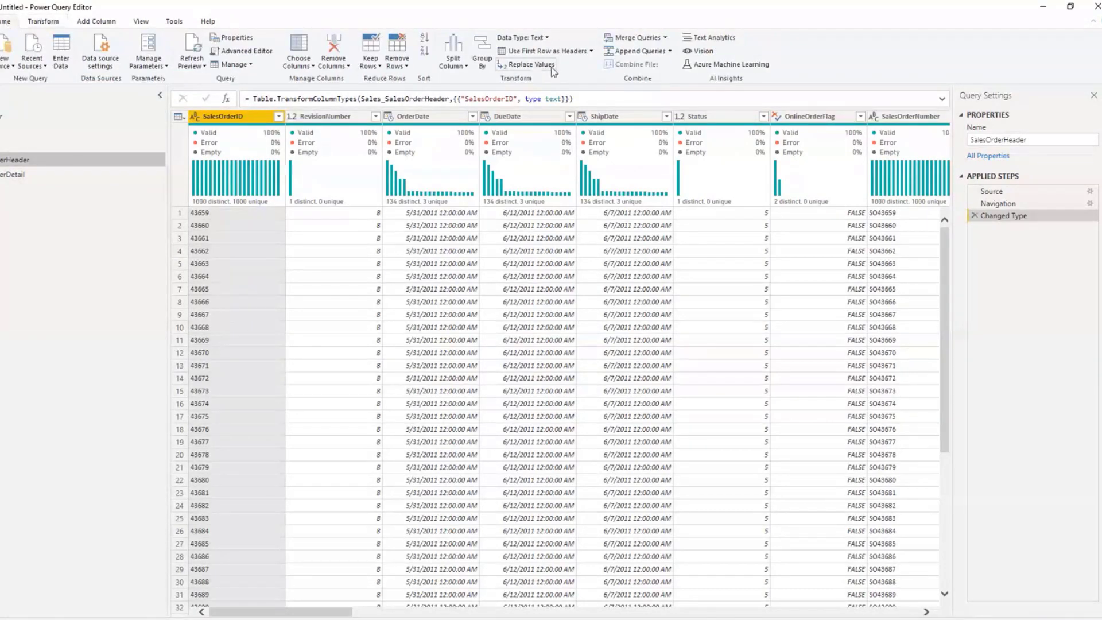
{"action": "left_click", "coordinate": [663, 39]}
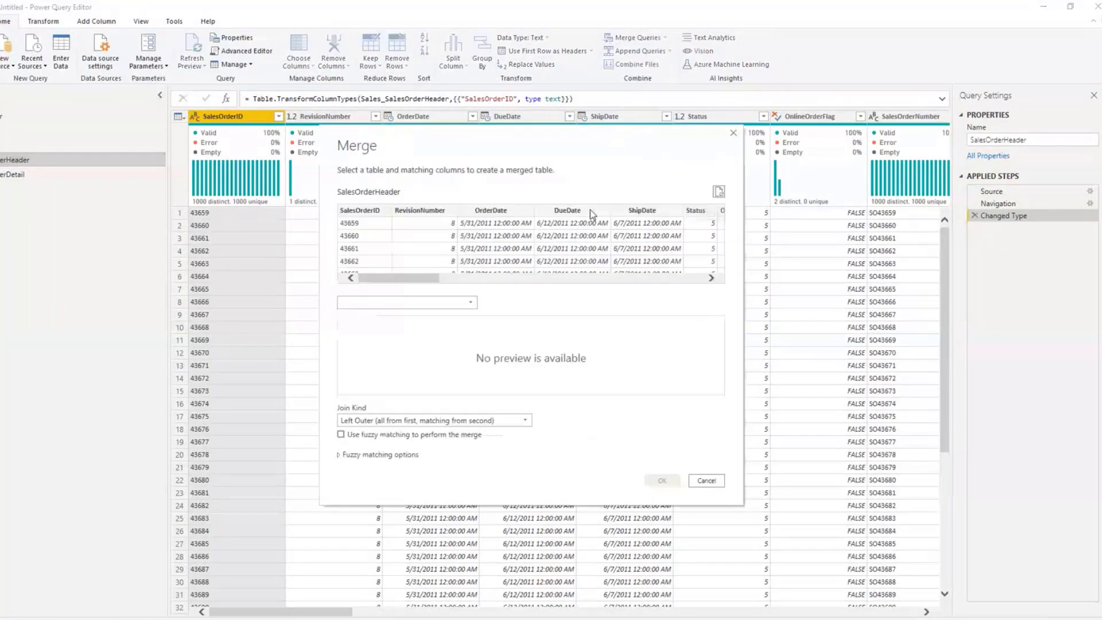
{"action": "left_click", "coordinate": [394, 303]}
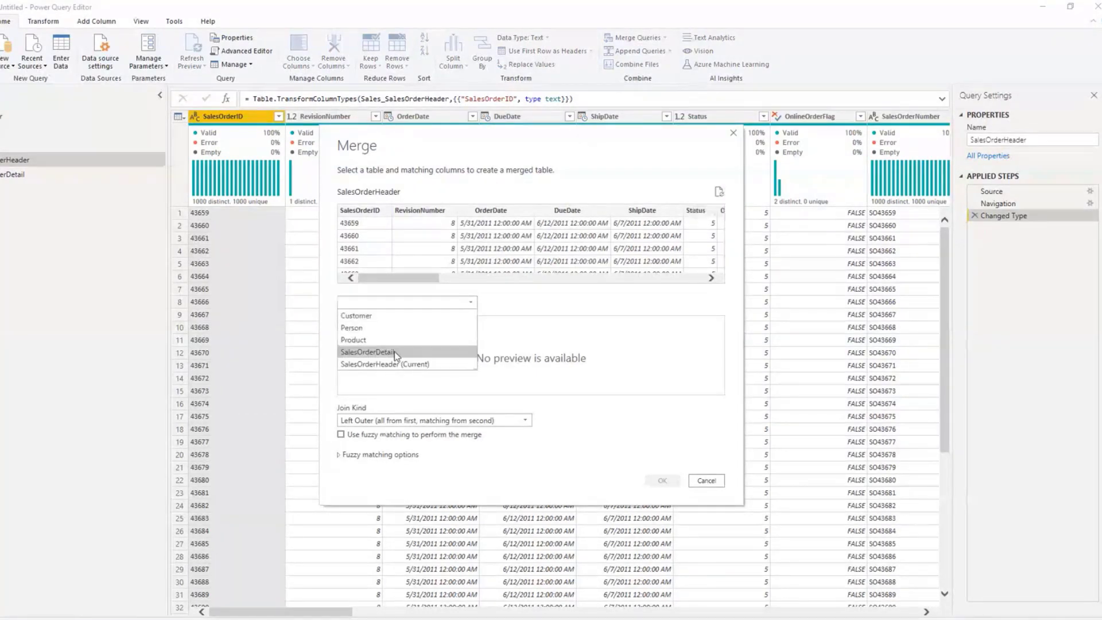
{"action": "left_click", "coordinate": [394, 352]}
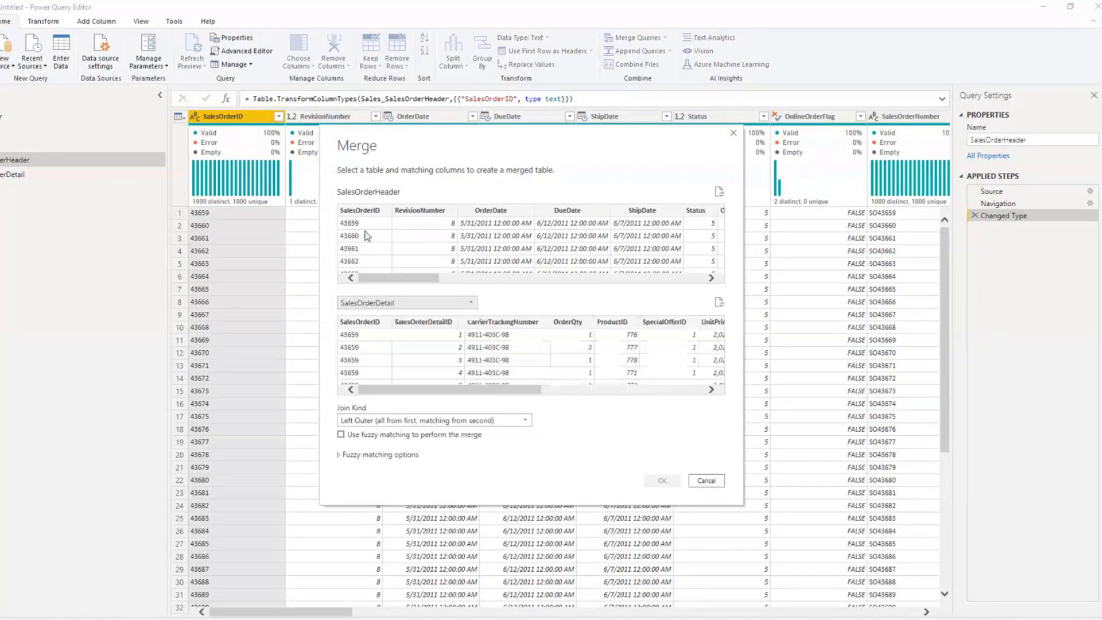
{"action": "left_click", "coordinate": [367, 235]}
{"action": "left_click", "coordinate": [372, 359]}
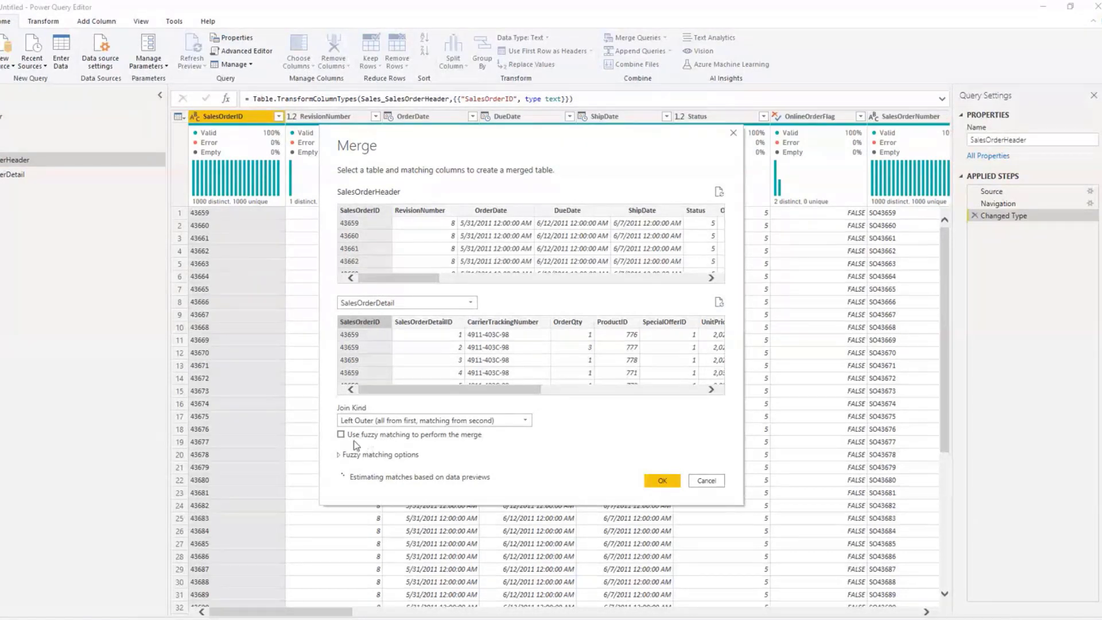
{"action": "left_click", "coordinate": [420, 423]}
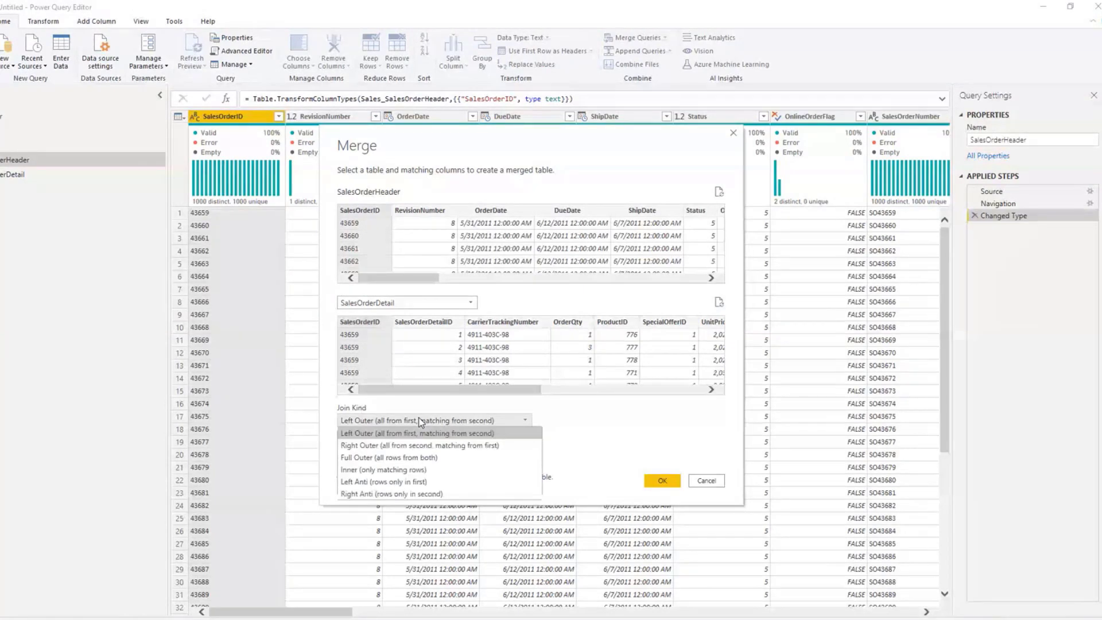
{"action": "left_click", "coordinate": [598, 425]}
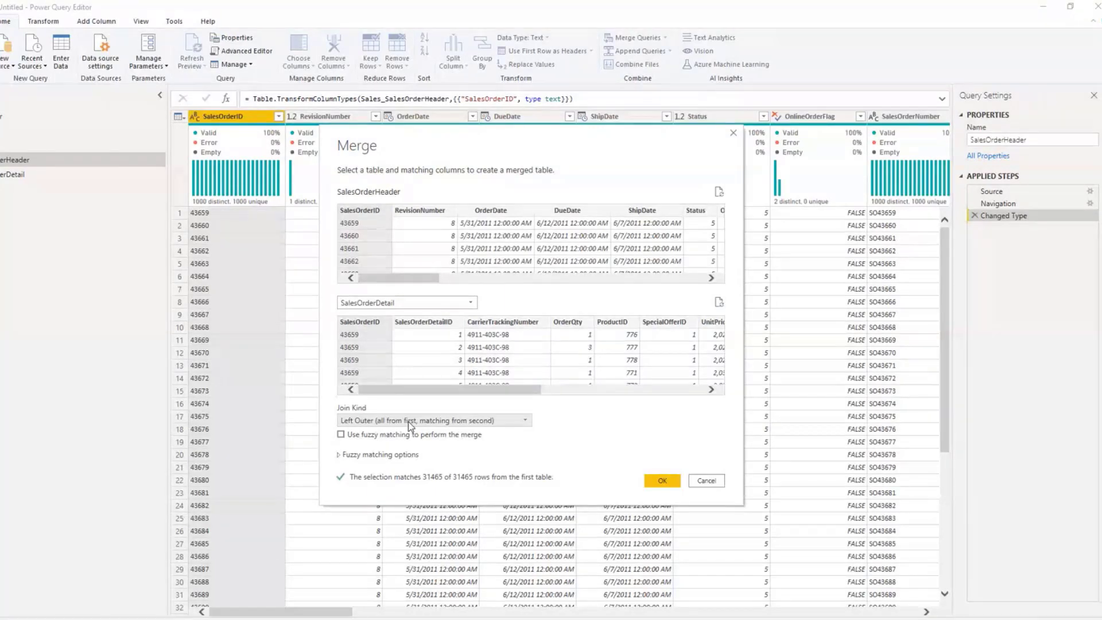
{"action": "left_click", "coordinate": [661, 482]}
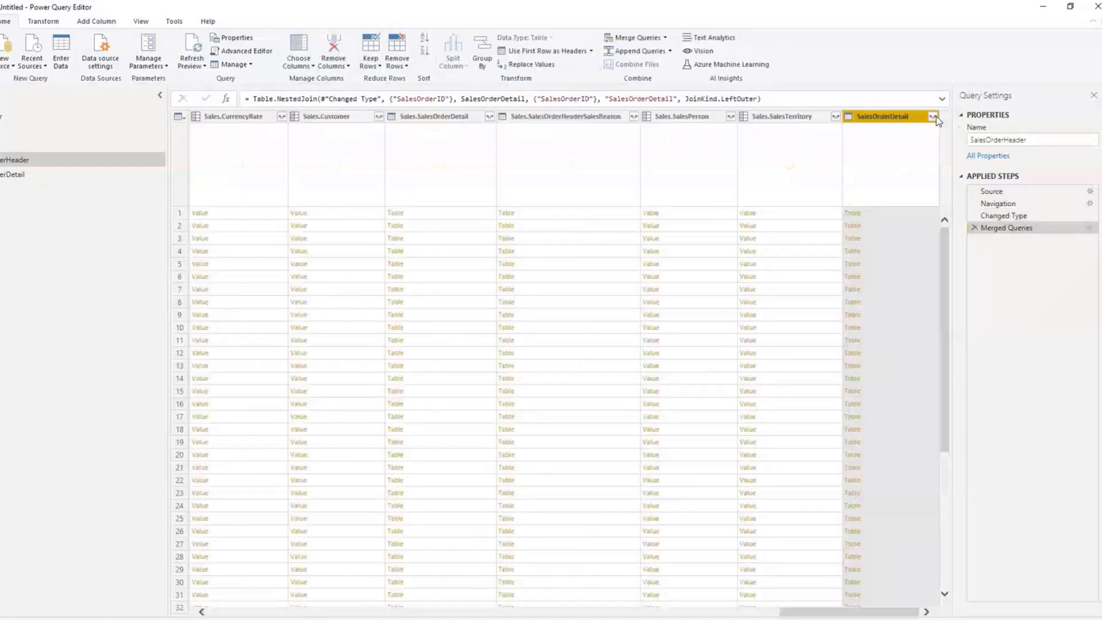
Step: Expand the merged SalesOrderDetail column to only ProductID and LineTotal, keeping the original column name as prefix
{"action": "left_click", "coordinate": [933, 117]}
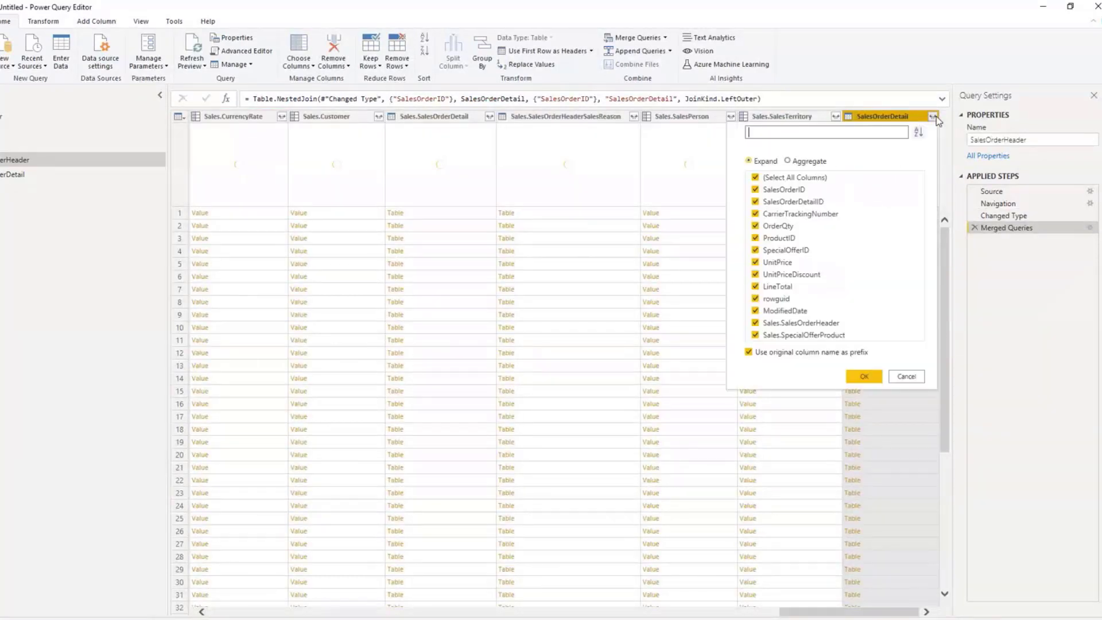
{"action": "left_click", "coordinate": [754, 178]}
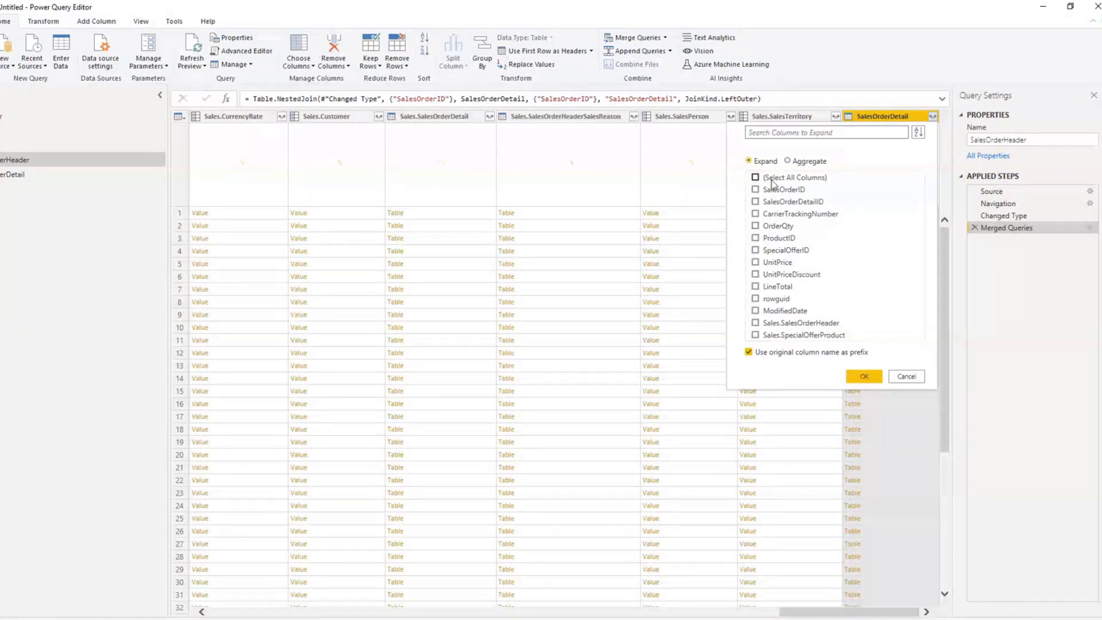
{"action": "left_click", "coordinate": [755, 238]}
{"action": "left_click", "coordinate": [779, 289]}
{"action": "left_click", "coordinate": [859, 378]}
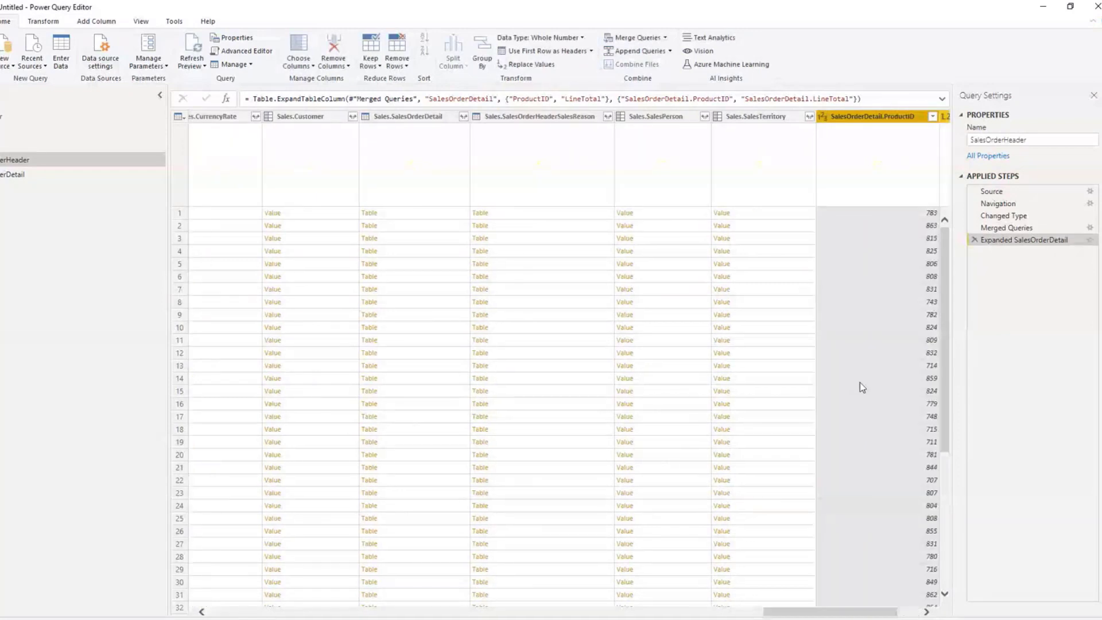
{"action": "left_click_drag", "start_coordinate": [876, 611], "coordinate": [266, 582]}
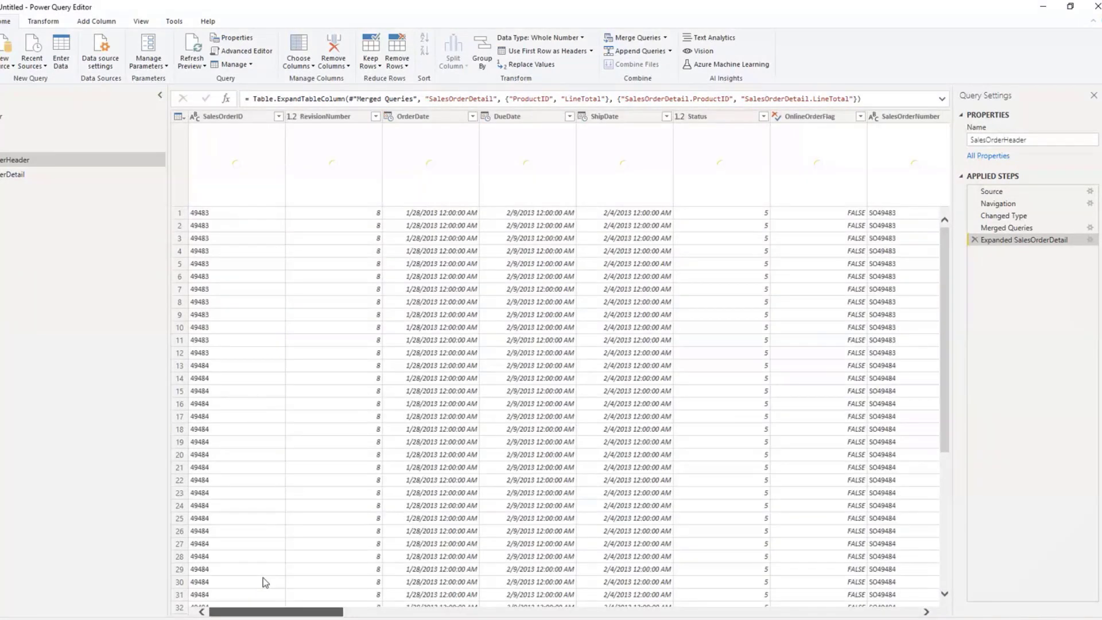
{"action": "left_click_drag", "start_coordinate": [264, 579], "coordinate": [849, 545]}
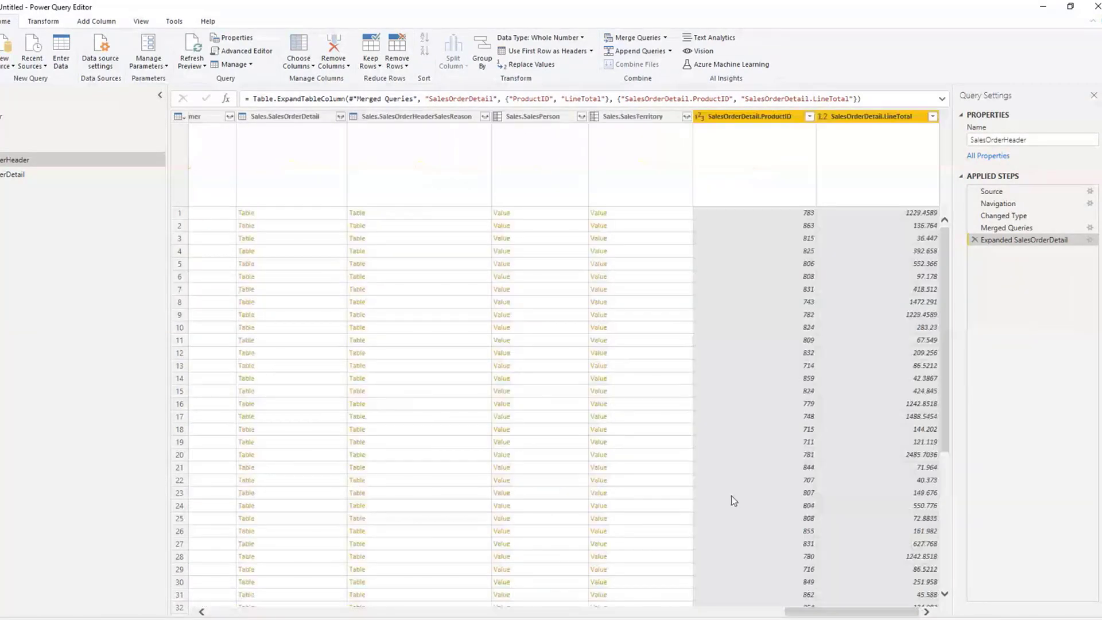
Step: Disable loading of the SalesOrderDetail query
{"action": "left_click", "coordinate": [13, 175]}
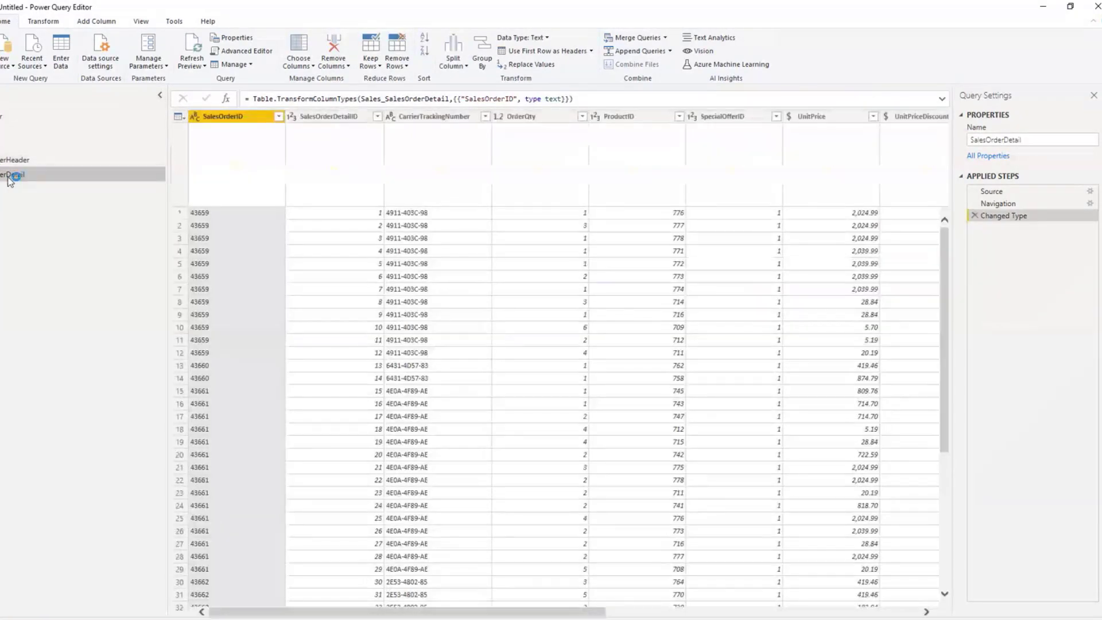
{"action": "right_click", "coordinate": [9, 178]}
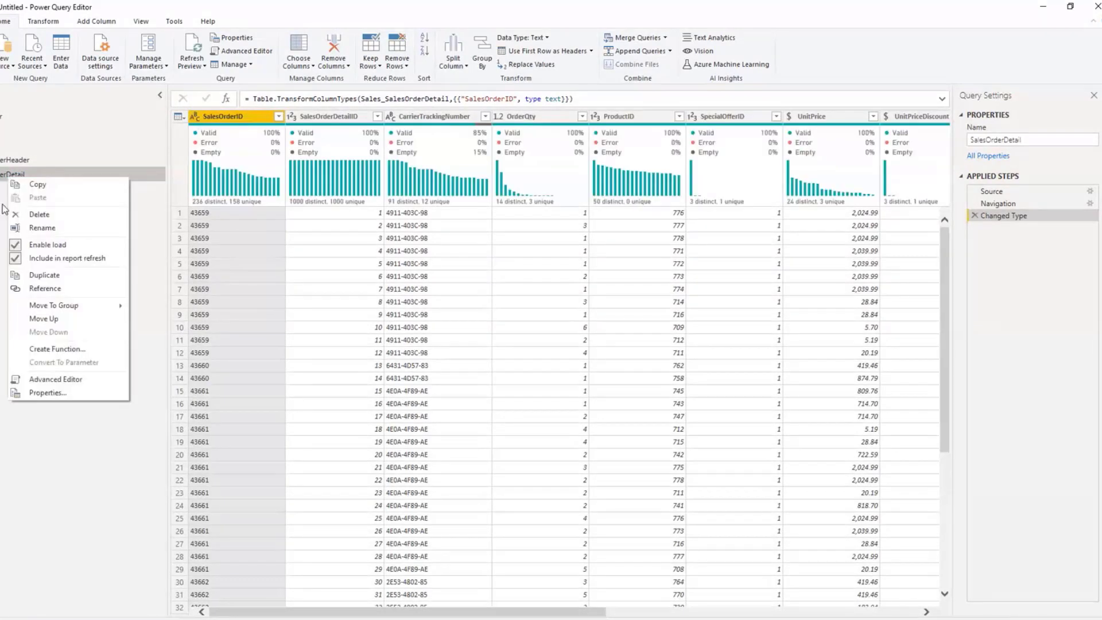
{"action": "left_click", "coordinate": [16, 248]}
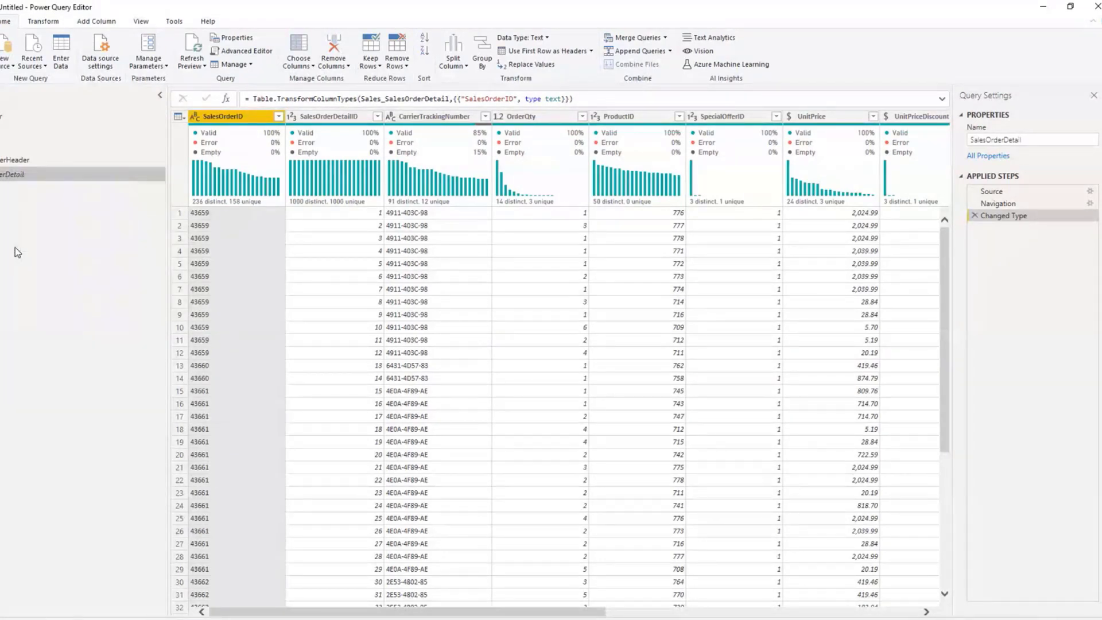
Step: Rename the SalesOrderHeader query as Sales
{"action": "left_click", "coordinate": [32, 161]}
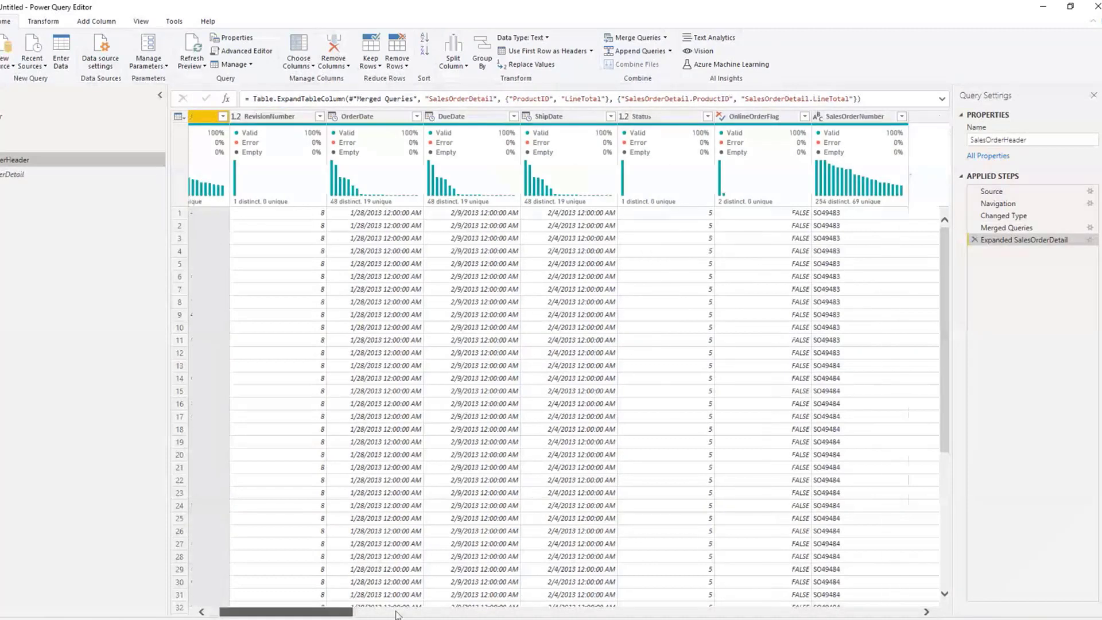
{"action": "left_click_drag", "start_coordinate": [1029, 141], "coordinate": [986, 144]}
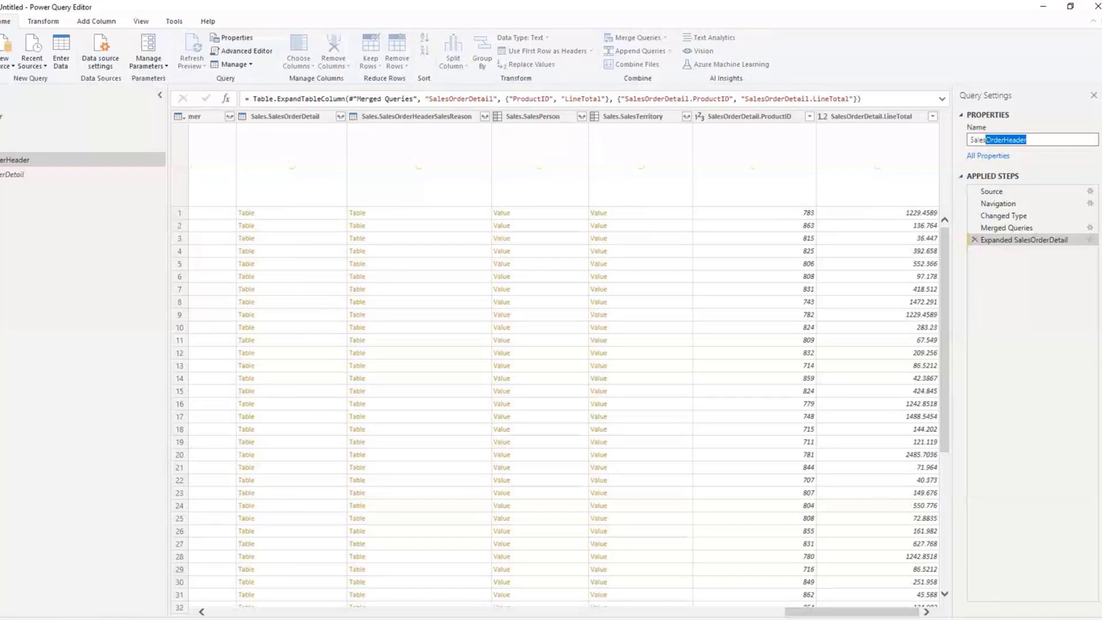
{"action": "key", "text": "BackSpace"}
{"action": "key", "text": "Return"}
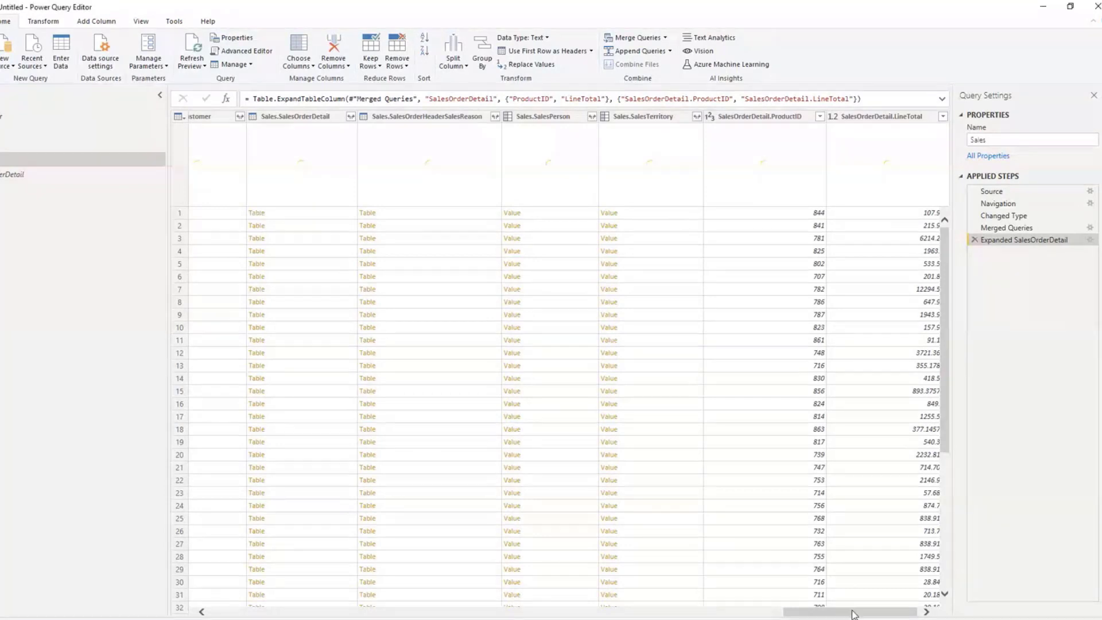
Step: Keep only the OrderDate, CustomerID, SalesOrderDetail.ProductID and SalesOrderDetail.LineTotal columns in the Sales query, removing all others
{"action": "left_click_drag", "start_coordinate": [853, 614], "coordinate": [249, 575]}
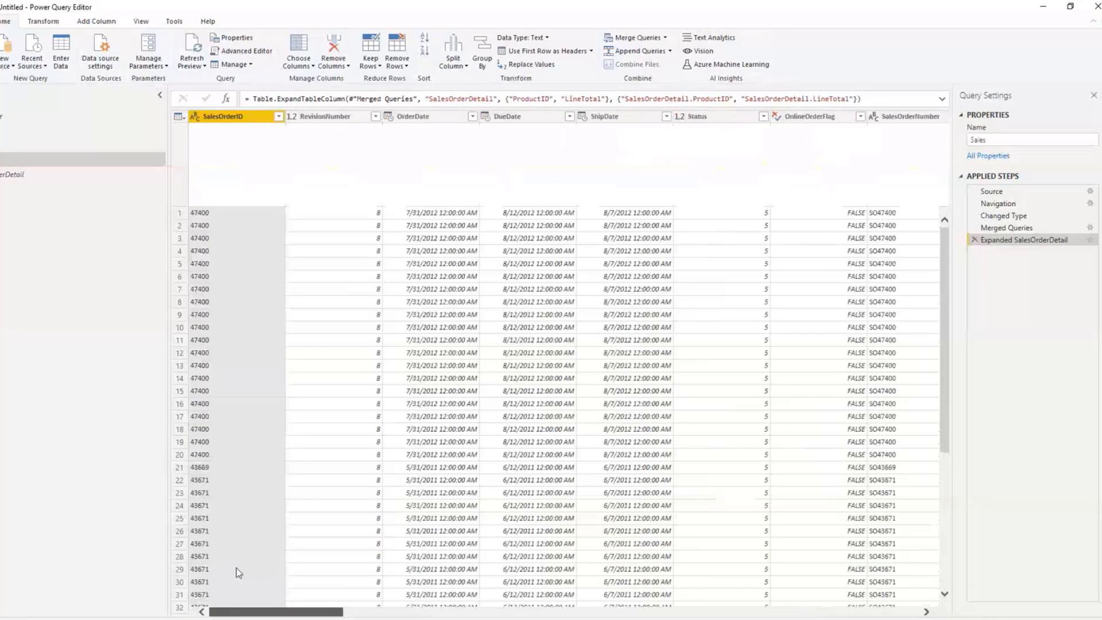
{"action": "left_click", "coordinate": [526, 117]}
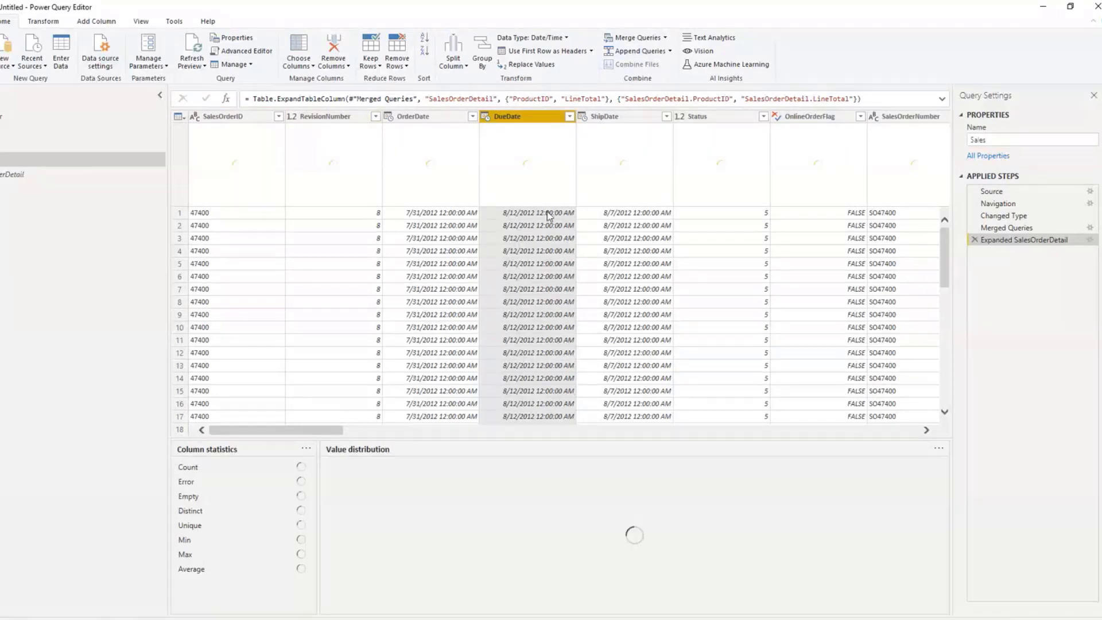
{"action": "left_click", "coordinate": [431, 118]}
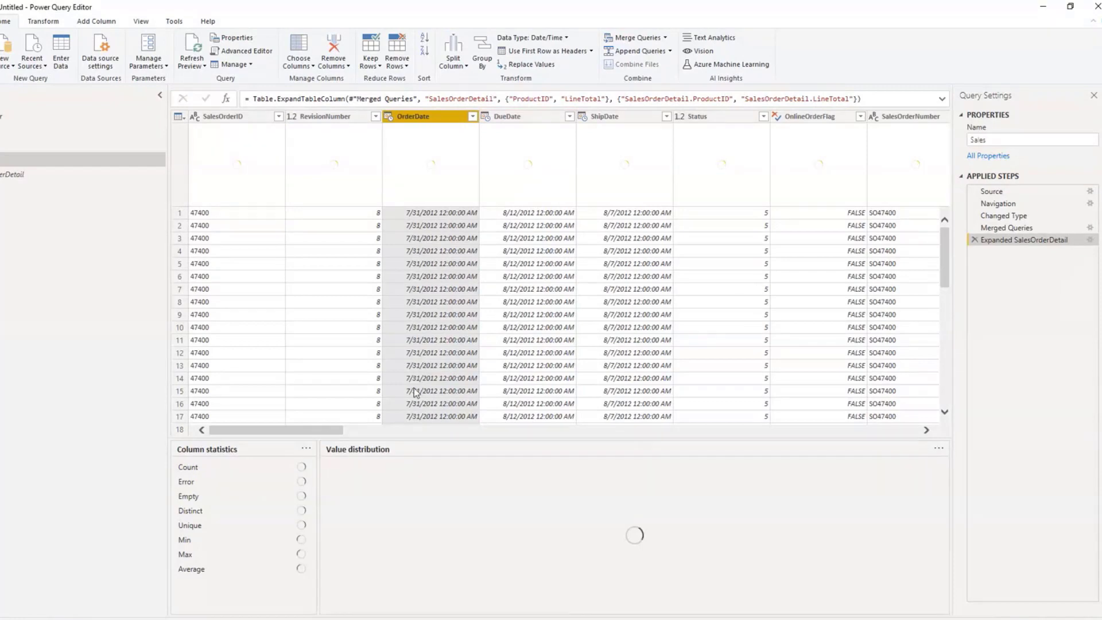
{"action": "left_click_drag", "start_coordinate": [327, 434], "coordinate": [462, 461]}
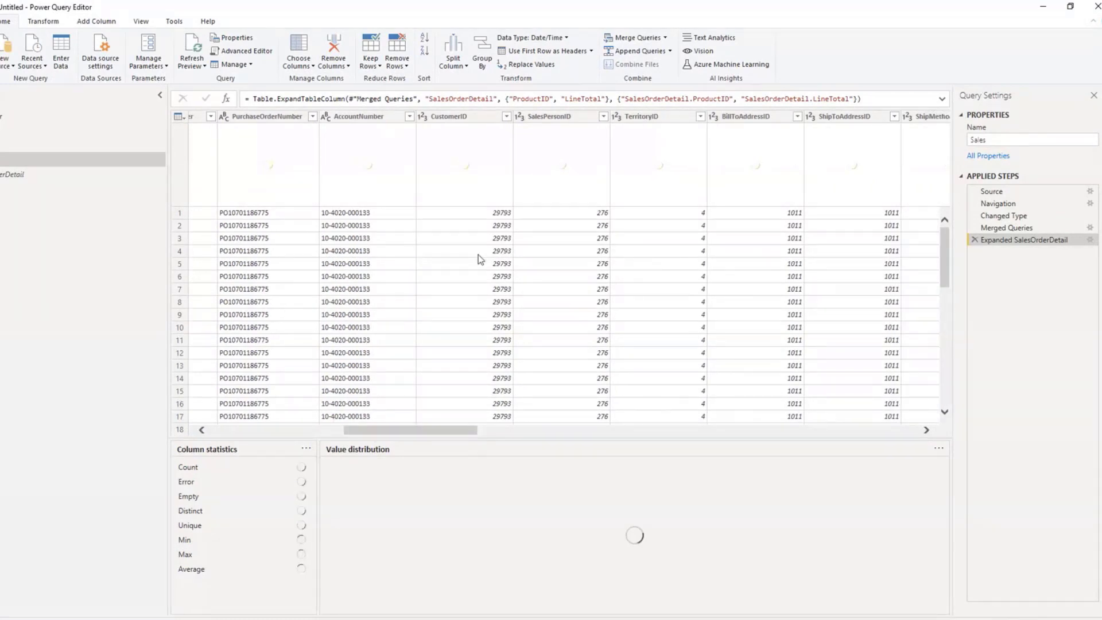
{"action": "left_click", "coordinate": [464, 119]}
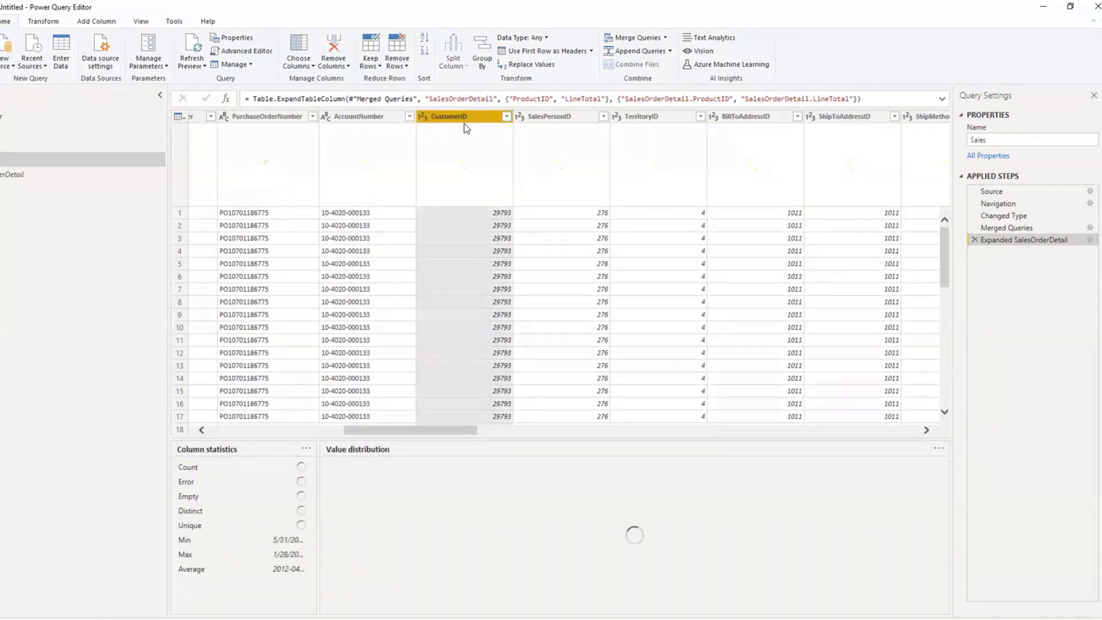
{"action": "left_click_drag", "start_coordinate": [436, 618], "coordinate": [515, 617]}
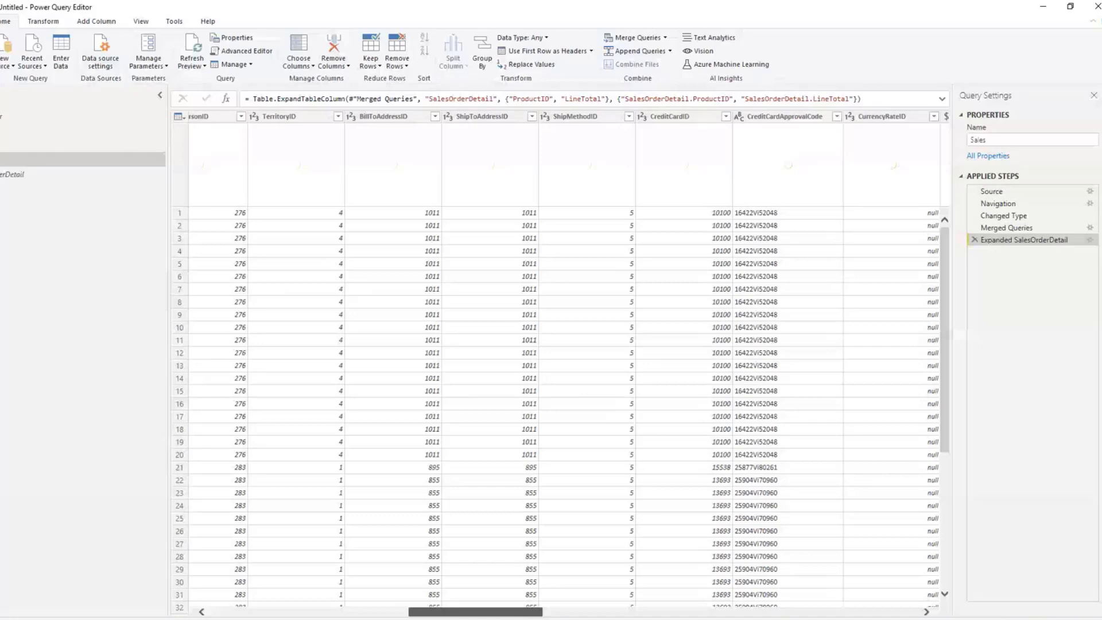
{"action": "left_click_drag", "start_coordinate": [515, 618], "coordinate": [504, 618]}
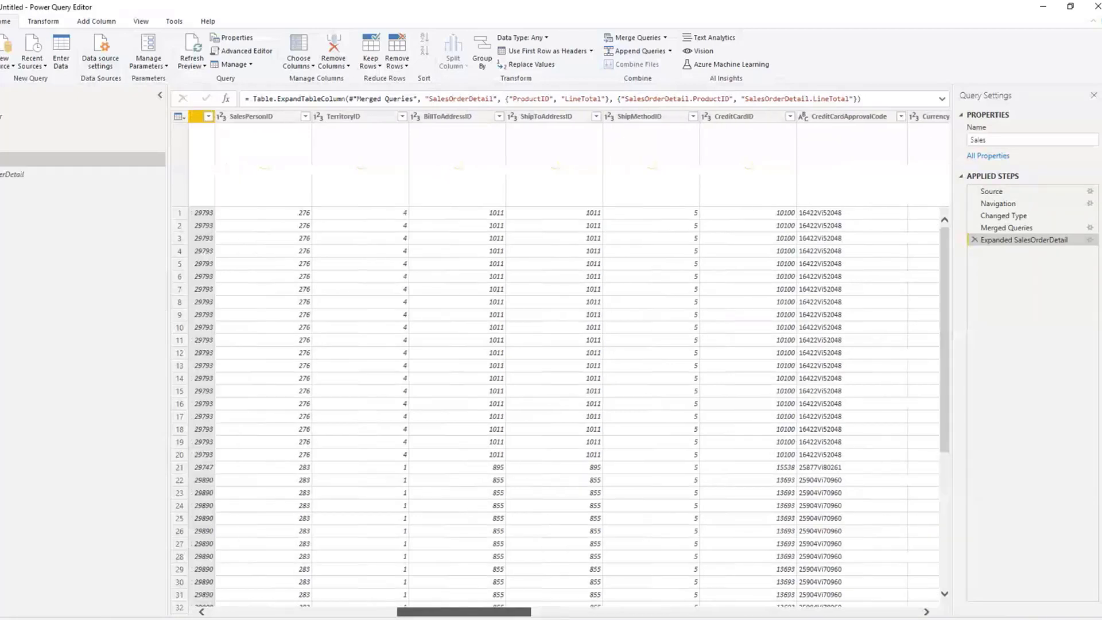
{"action": "left_click_drag", "start_coordinate": [503, 615], "coordinate": [807, 611]}
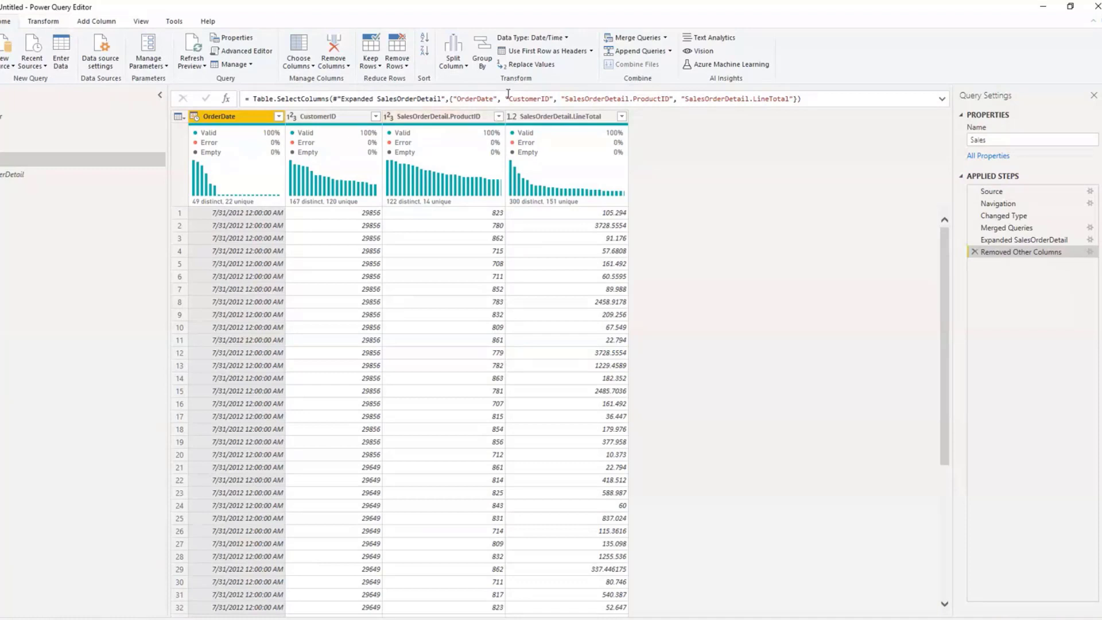
Step: Change the OrderDate column in the Sales query to the Date data type
{"action": "left_click", "coordinate": [480, 68]}
{"action": "left_click", "coordinate": [44, 24]}
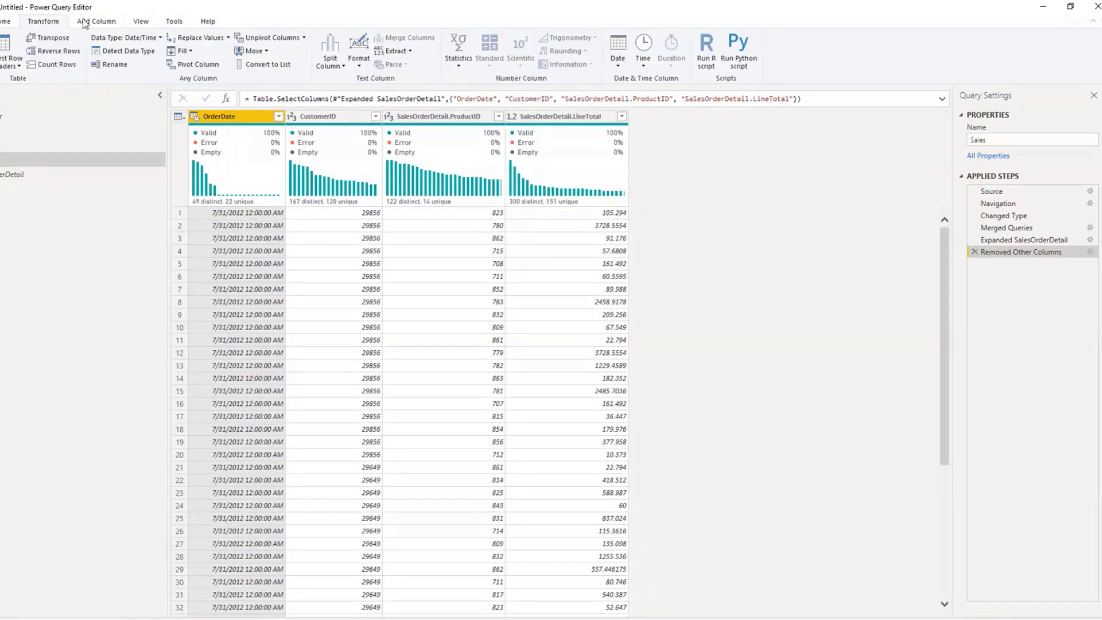
{"action": "left_click", "coordinate": [126, 38]}
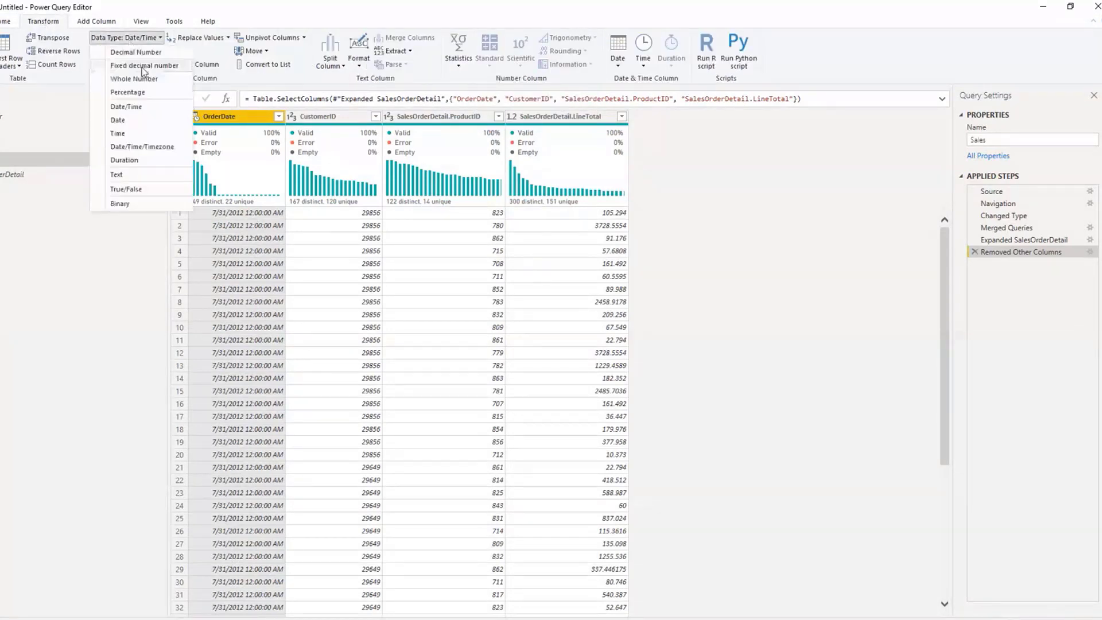
{"action": "left_click", "coordinate": [132, 120]}
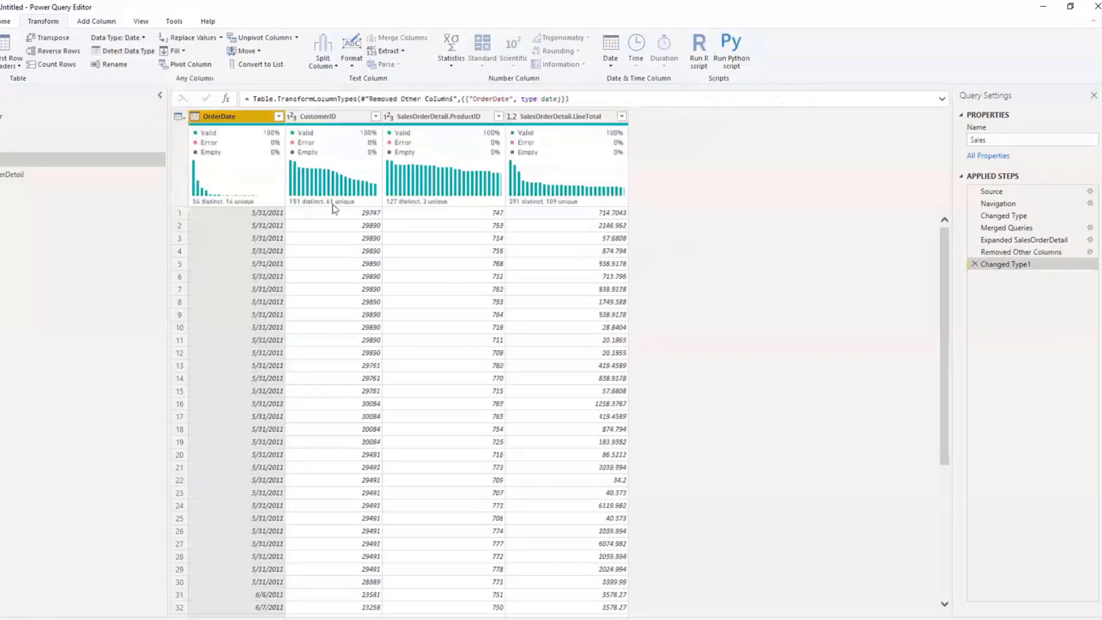
Step: Start an advanced Group By on the Sales query with OrderDate as the first grouping and two additional grouping rows
{"action": "left_click", "coordinate": [6, 22]}
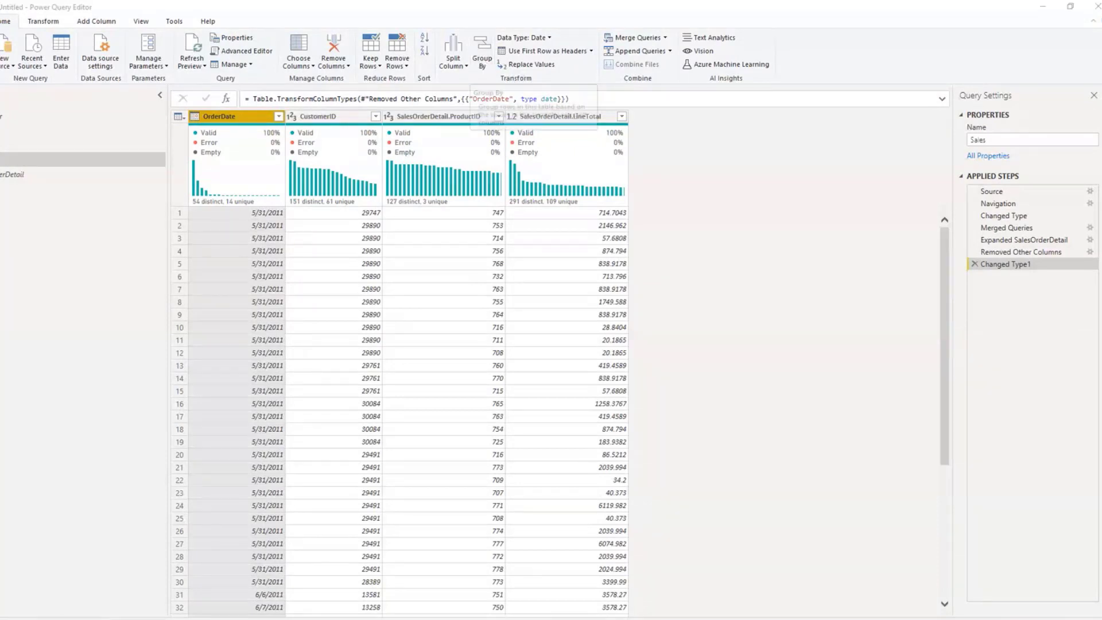
{"action": "left_click", "coordinate": [483, 47]}
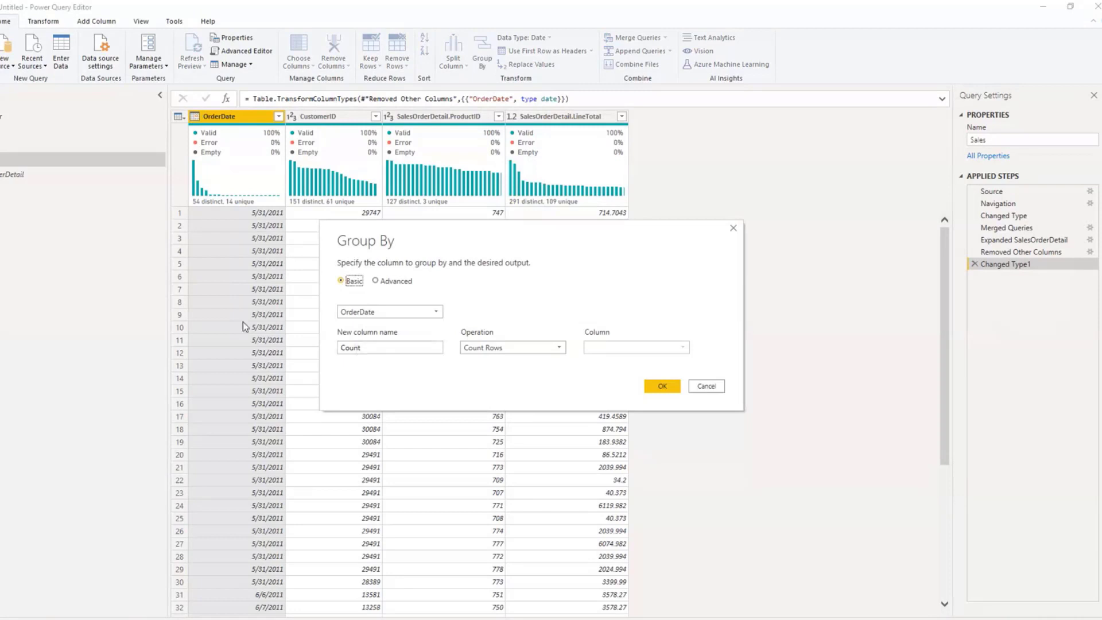
{"action": "left_click", "coordinate": [340, 346]}
{"action": "left_click", "coordinate": [405, 283]}
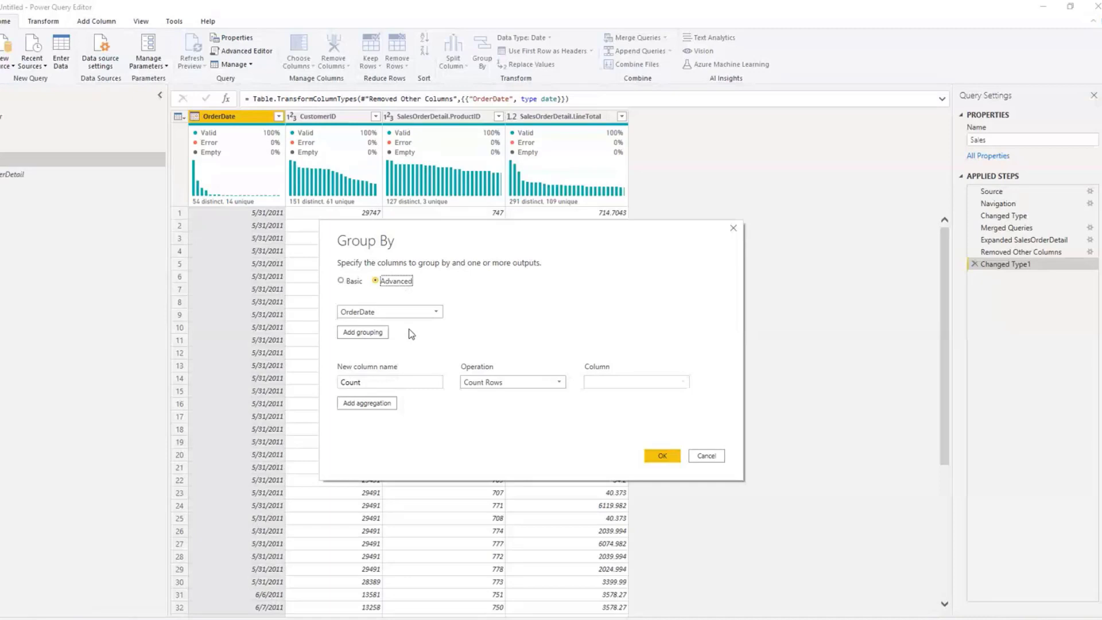
{"action": "left_click", "coordinate": [374, 335]}
{"action": "left_click", "coordinate": [374, 336]}
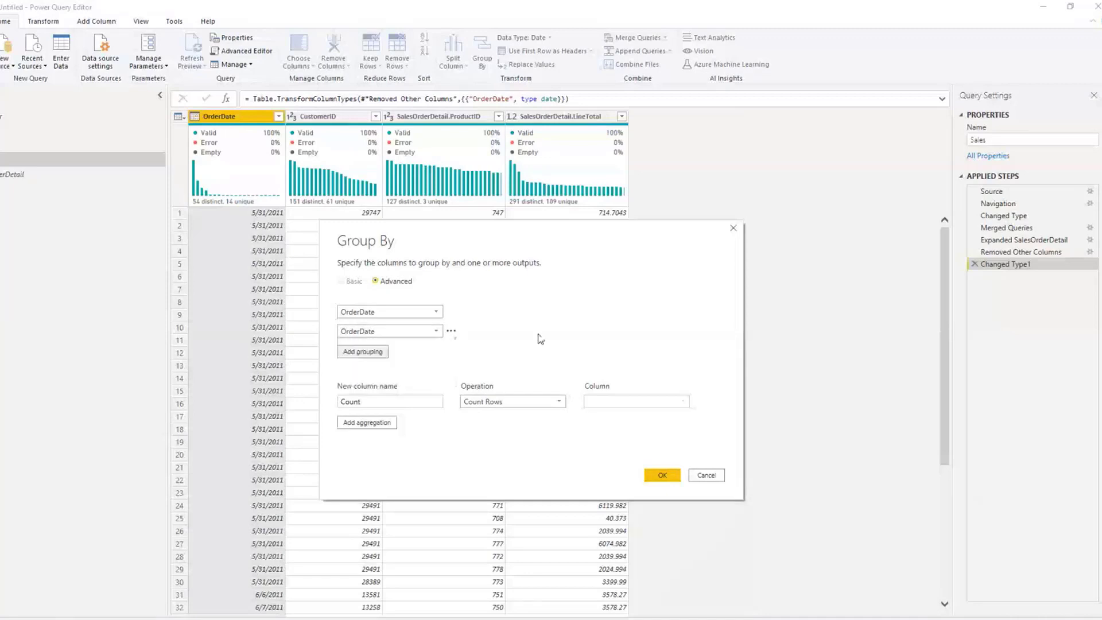
{"action": "left_click", "coordinate": [374, 353]}
{"action": "left_click", "coordinate": [373, 373]}
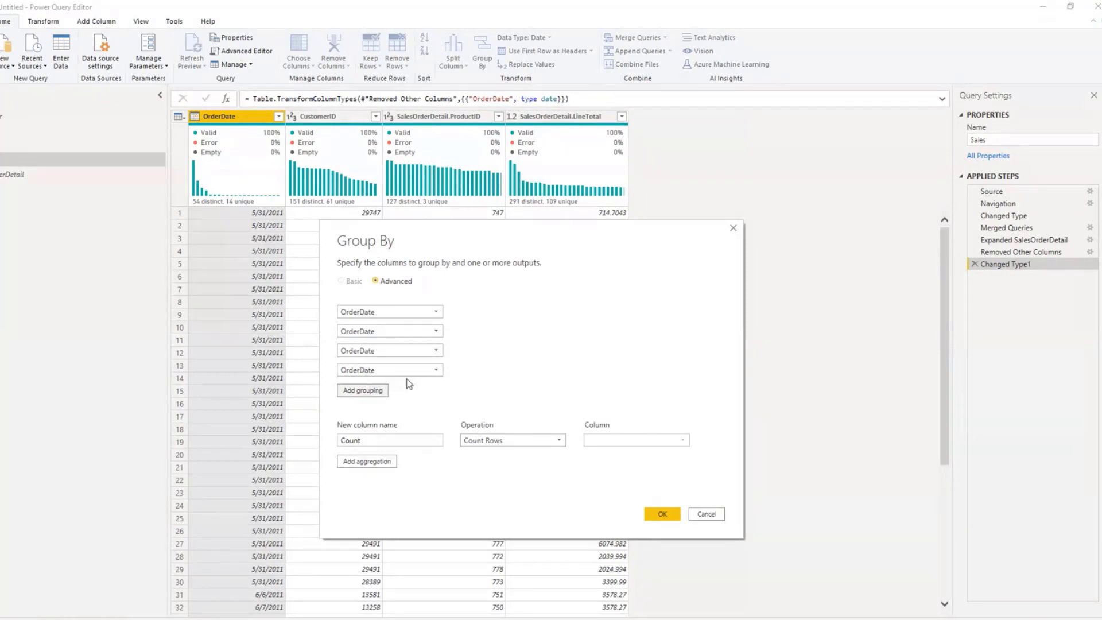
{"action": "left_click", "coordinate": [453, 370]}
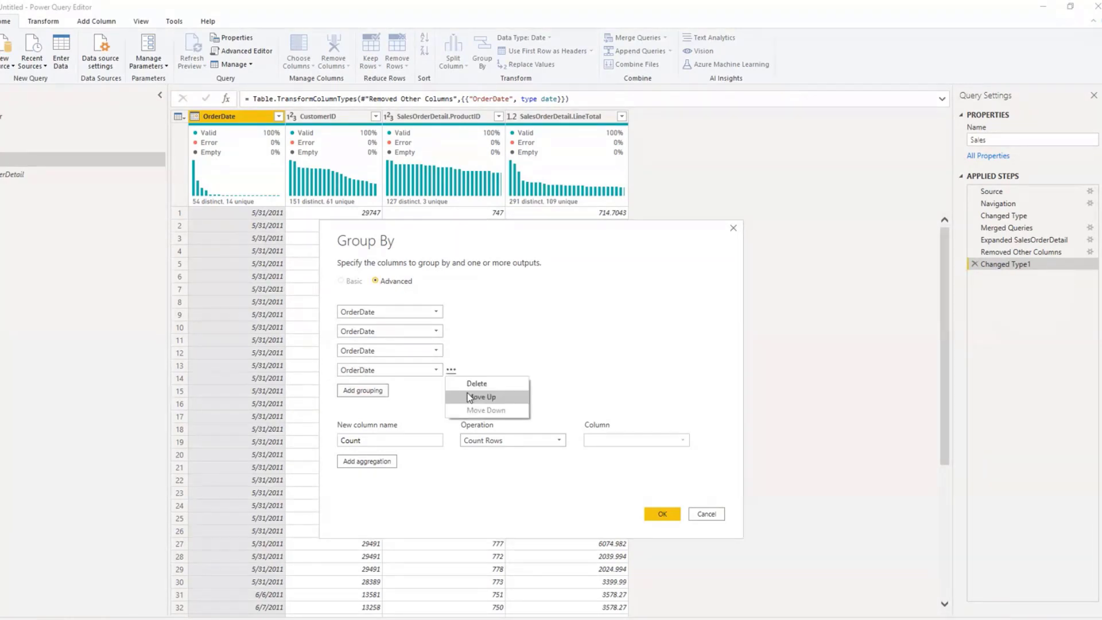
{"action": "left_click", "coordinate": [469, 384]}
Step: Set the second grouping to CustomerID and the third to SalesOrderDetail.ProductID
{"action": "left_click", "coordinate": [379, 331]}
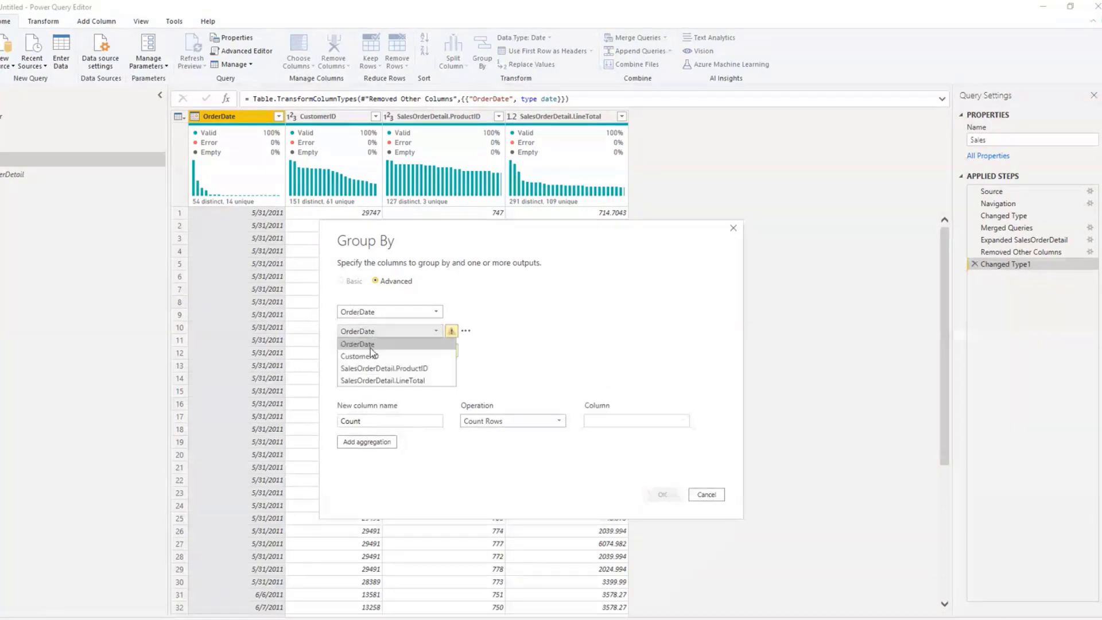
{"action": "left_click", "coordinate": [370, 355]}
{"action": "left_click", "coordinate": [381, 350]}
{"action": "left_click", "coordinate": [383, 387]}
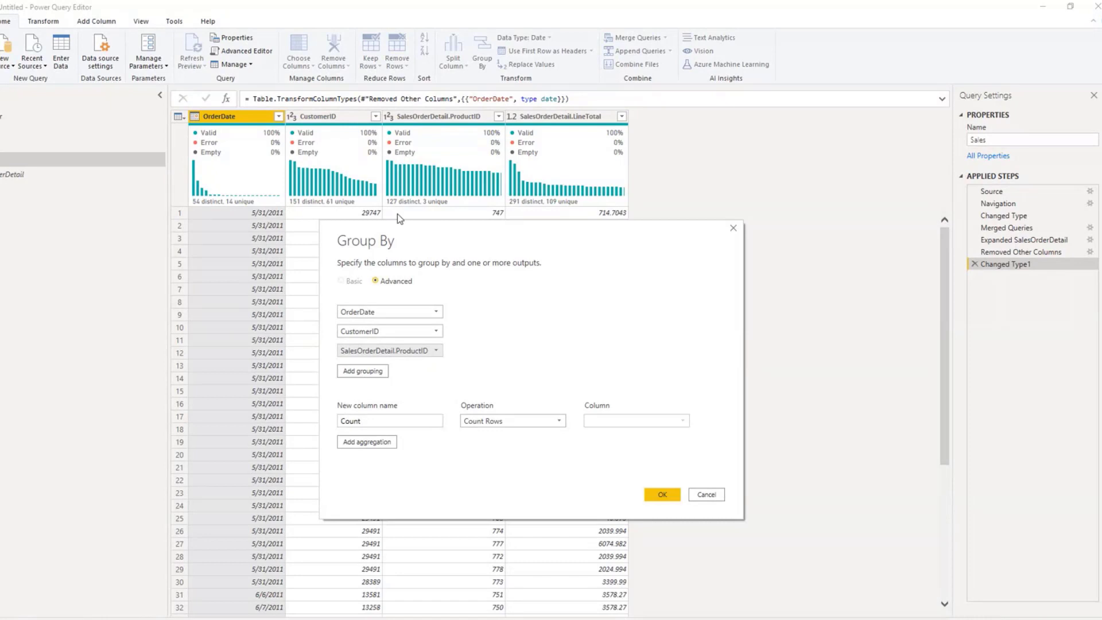
Step: Name the aggregation SalesAmount, make it the Sum of SalesOrderDetail.LineTotal, and apply the grouping
{"action": "double_click", "coordinate": [385, 425]}
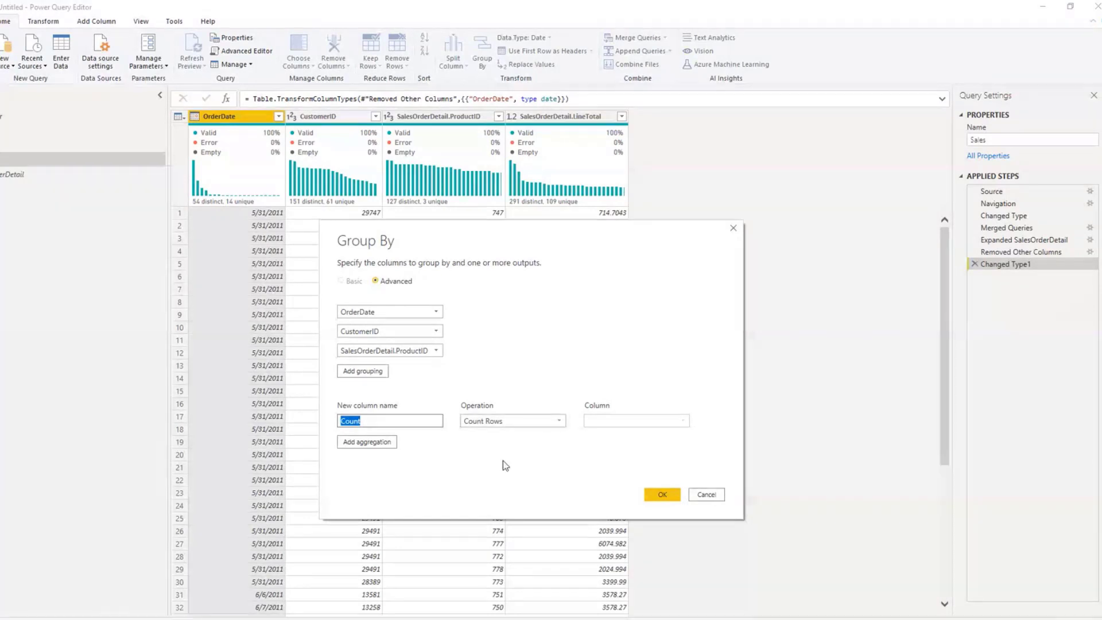
{"action": "type", "text": "Salrs"}
{"action": "key", "text": "BackSpace"}
{"action": "key", "text": "BackSpace"}
{"action": "type", "text": "esAmount"}
{"action": "left_click", "coordinate": [513, 421]}
{"action": "left_click", "coordinate": [499, 434]}
{"action": "left_click", "coordinate": [634, 420]}
{"action": "left_click", "coordinate": [641, 469]}
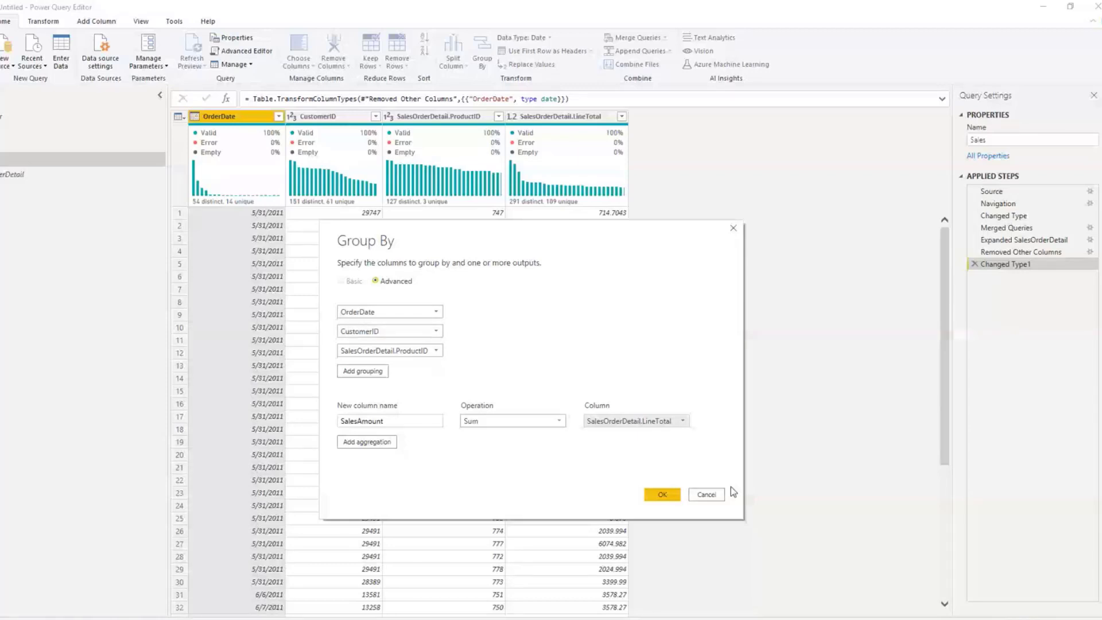
{"action": "left_click", "coordinate": [519, 421]}
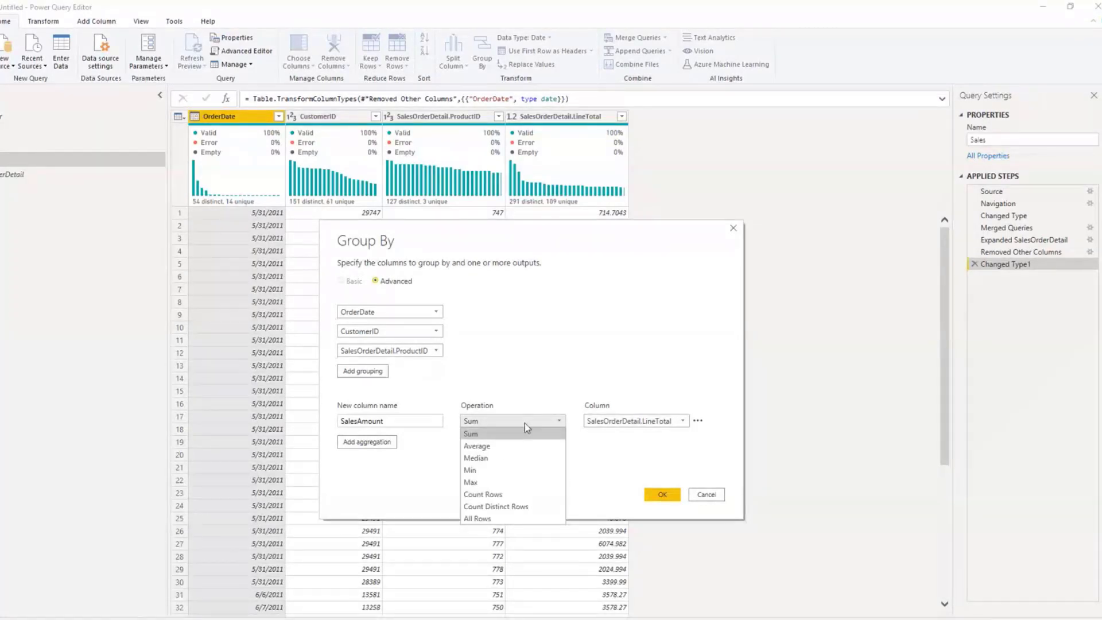
{"action": "left_click", "coordinate": [525, 422]}
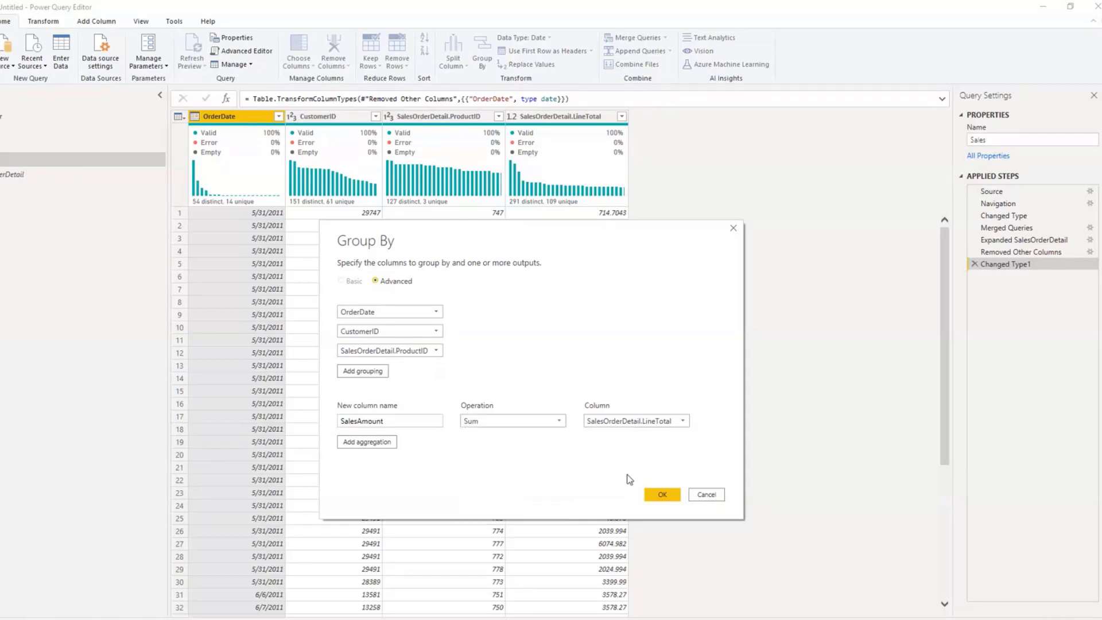
{"action": "left_click", "coordinate": [662, 497]}
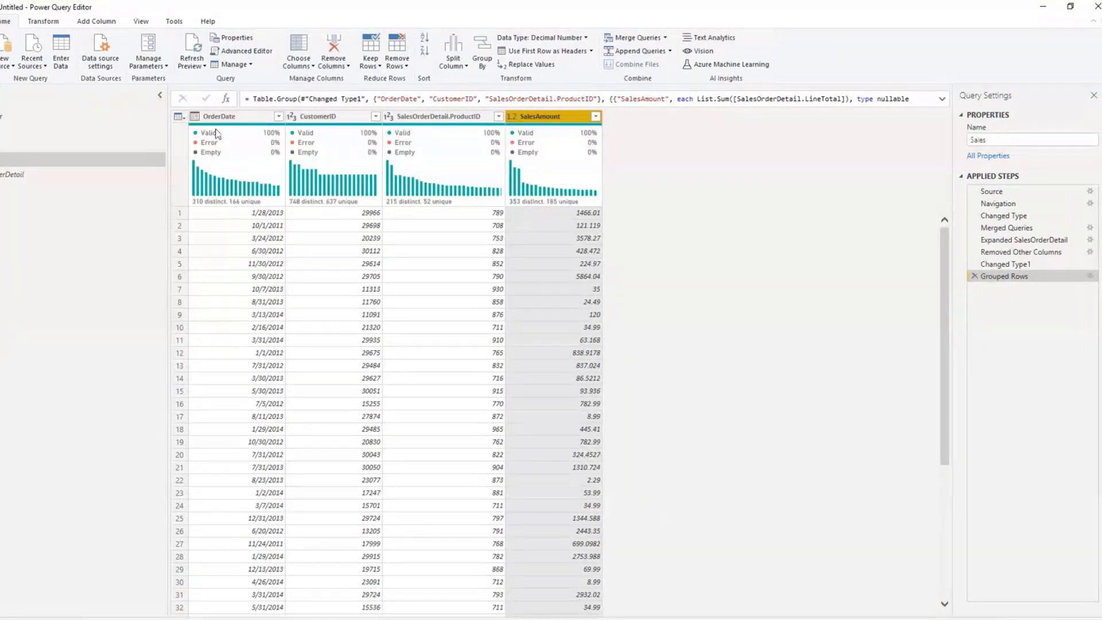
Step: Rename the SalesOrderDetail.ProductID column in the Sales query as ProductID
{"action": "left_click", "coordinate": [424, 117]}
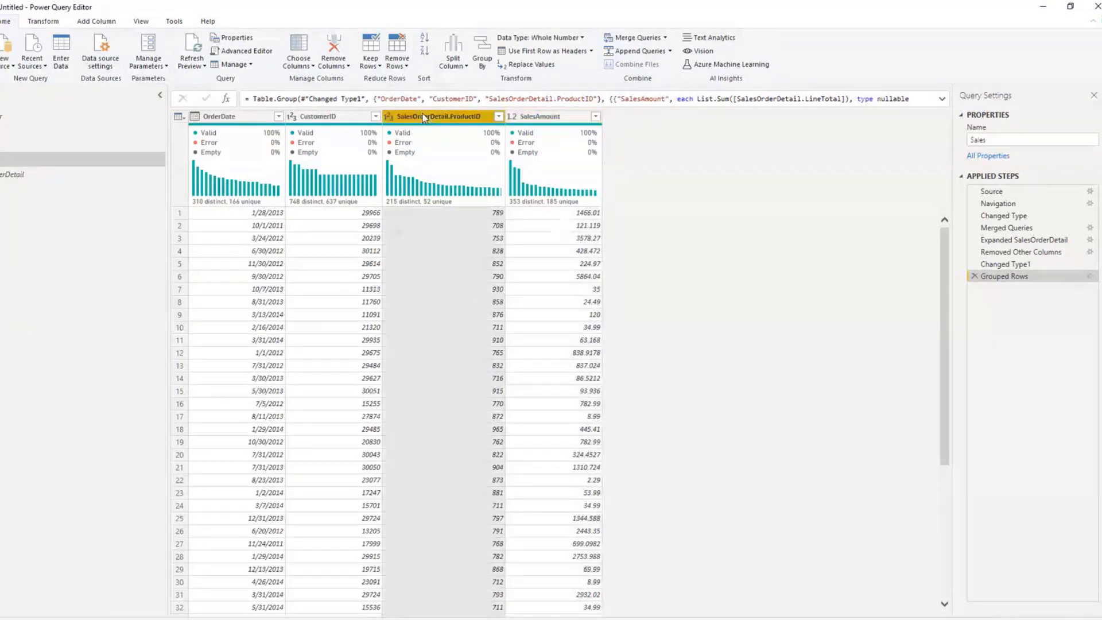
{"action": "right_click", "coordinate": [423, 117]}
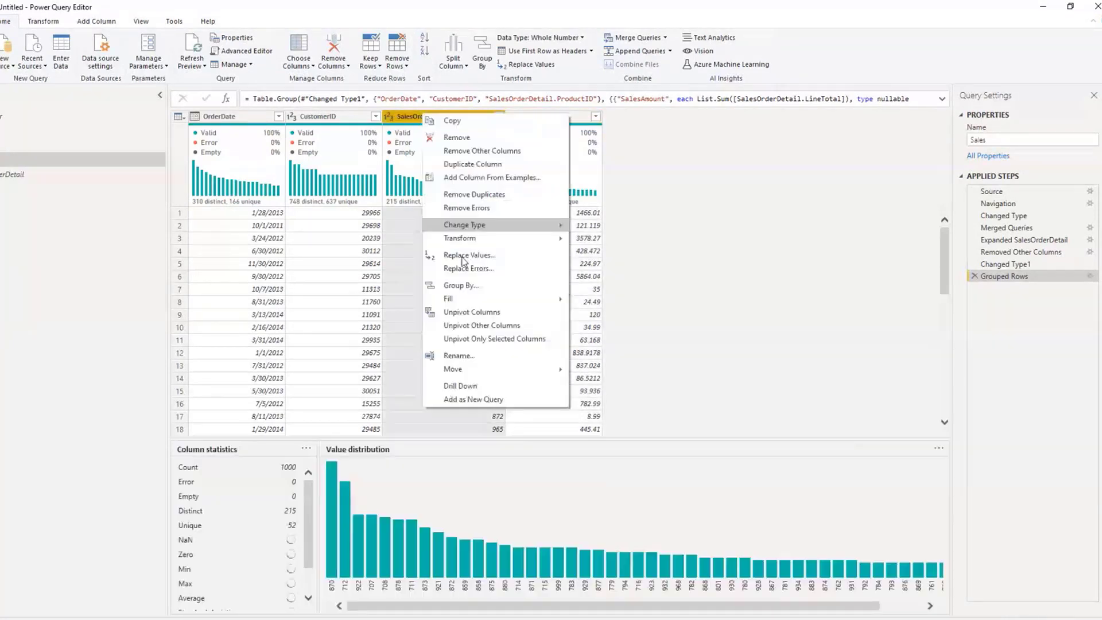
{"action": "left_click", "coordinate": [456, 351]}
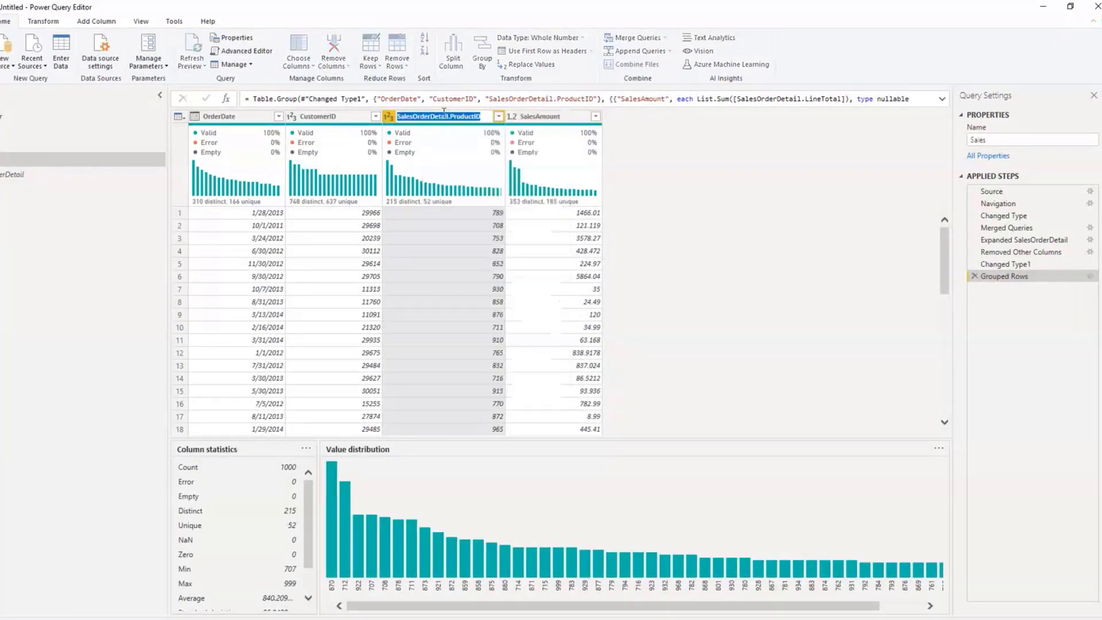
{"action": "left_click", "coordinate": [450, 117]}
{"action": "key", "text": "BackSpace"}
{"action": "key", "text": "BackSpace"}
{"action": "key", "text": "BackSpace"}
{"action": "key", "text": "BackSpace"}
{"action": "key", "text": "BackSpace"}
{"action": "key", "text": "BackSpace"}
{"action": "key", "text": "BackSpace"}
{"action": "key", "text": "BackSpace"}
{"action": "key", "text": "BackSpace"}
{"action": "key", "text": "BackSpace"}
{"action": "key", "text": "BackSpace"}
{"action": "key", "text": "BackSpace"}
{"action": "key", "text": "BackSpace"}
{"action": "key", "text": "BackSpace"}
{"action": "key", "text": "BackSpace"}
{"action": "key", "text": "BackSpace"}
{"action": "key", "text": "BackSpace"}
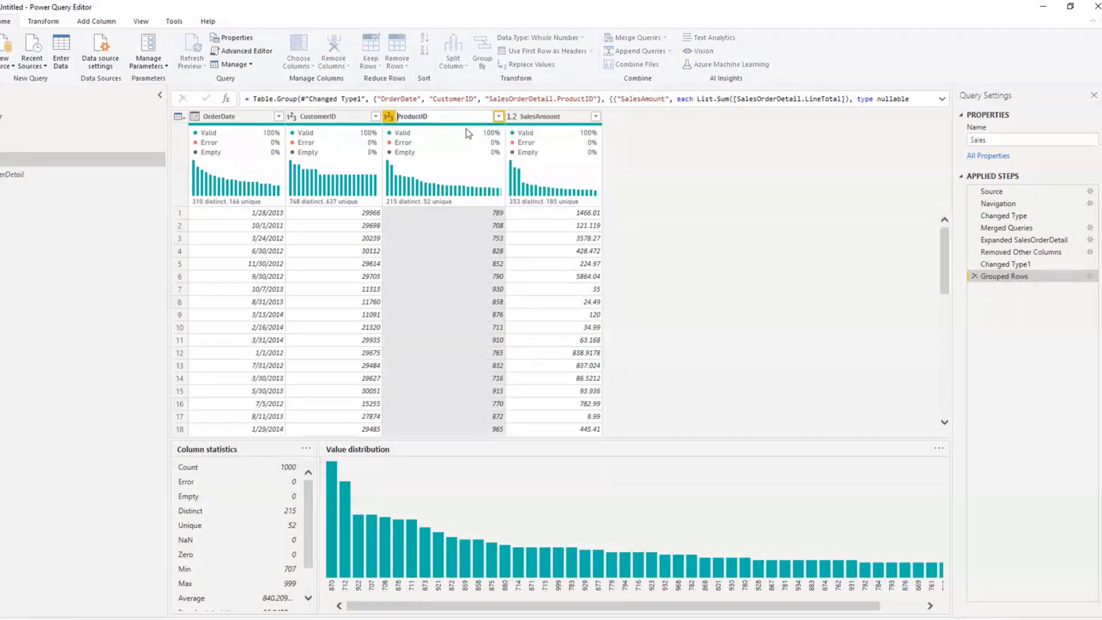
{"action": "key", "text": "Return"}
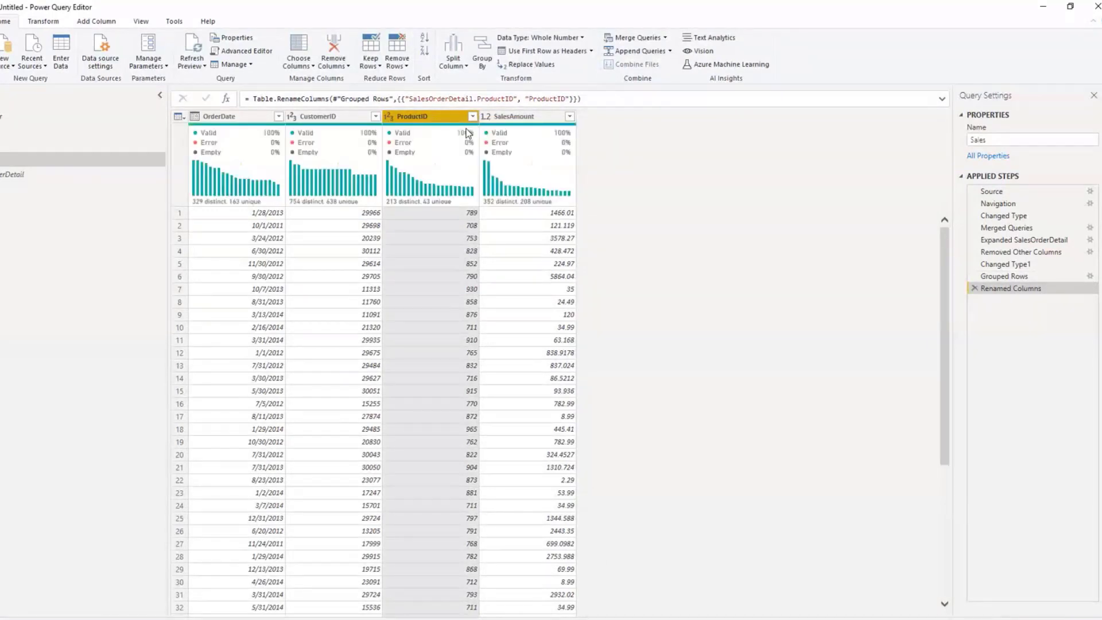
Step: Compare the CustomerID and ProductID columns in Sales with the key and source ID columns of the Customer and Product queries
{"action": "left_click", "coordinate": [346, 117]}
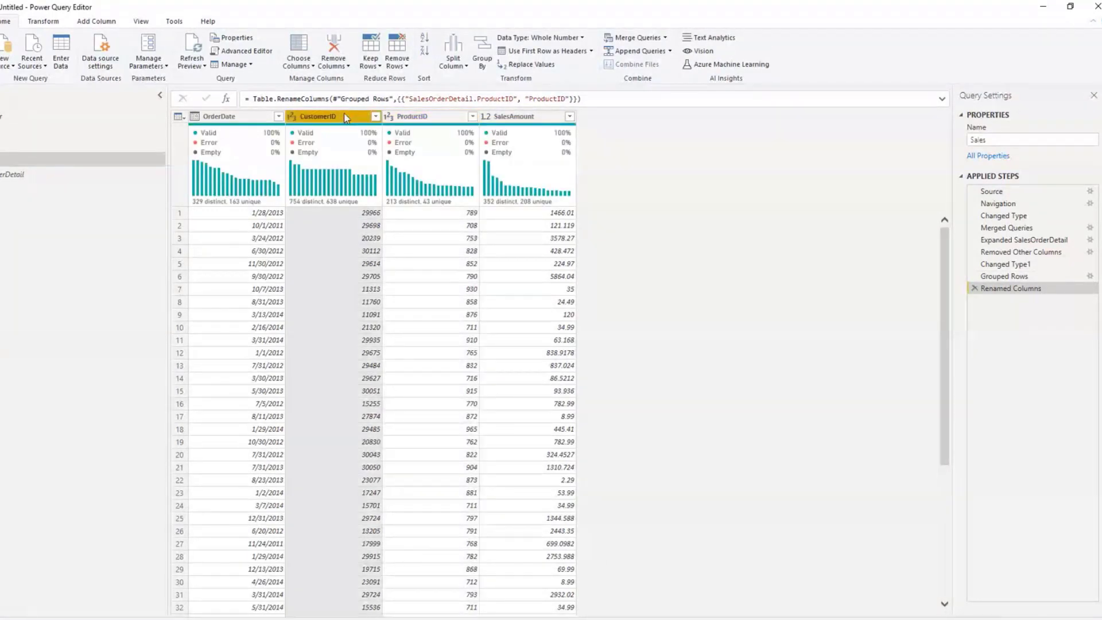
{"action": "left_click", "coordinate": [407, 118]}
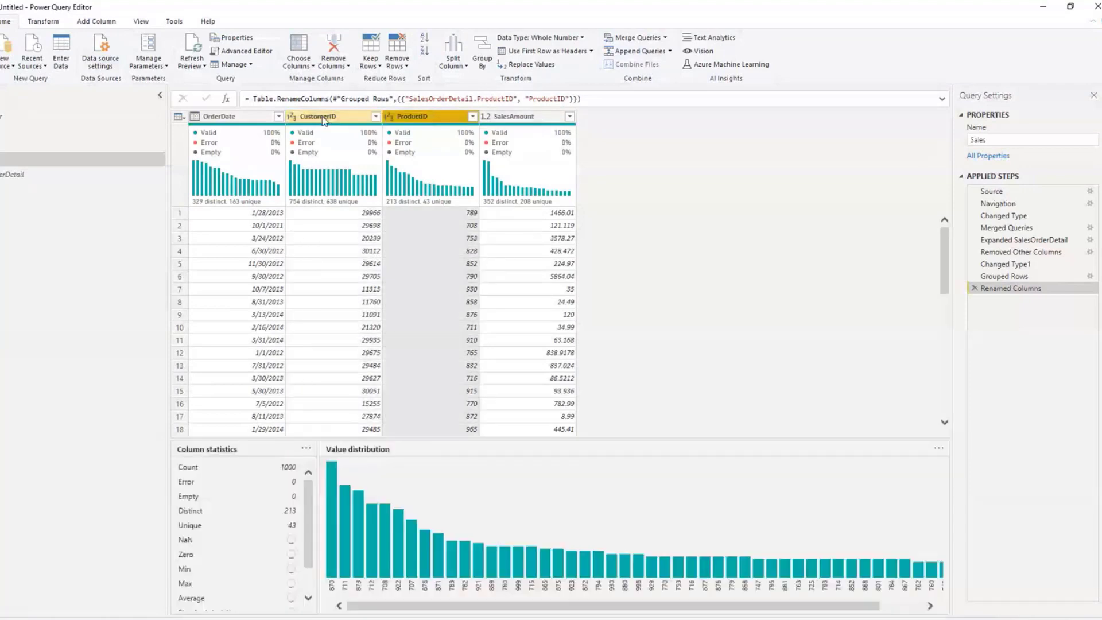
{"action": "left_click", "coordinate": [324, 118]}
{"action": "left_click", "coordinate": [7, 118]}
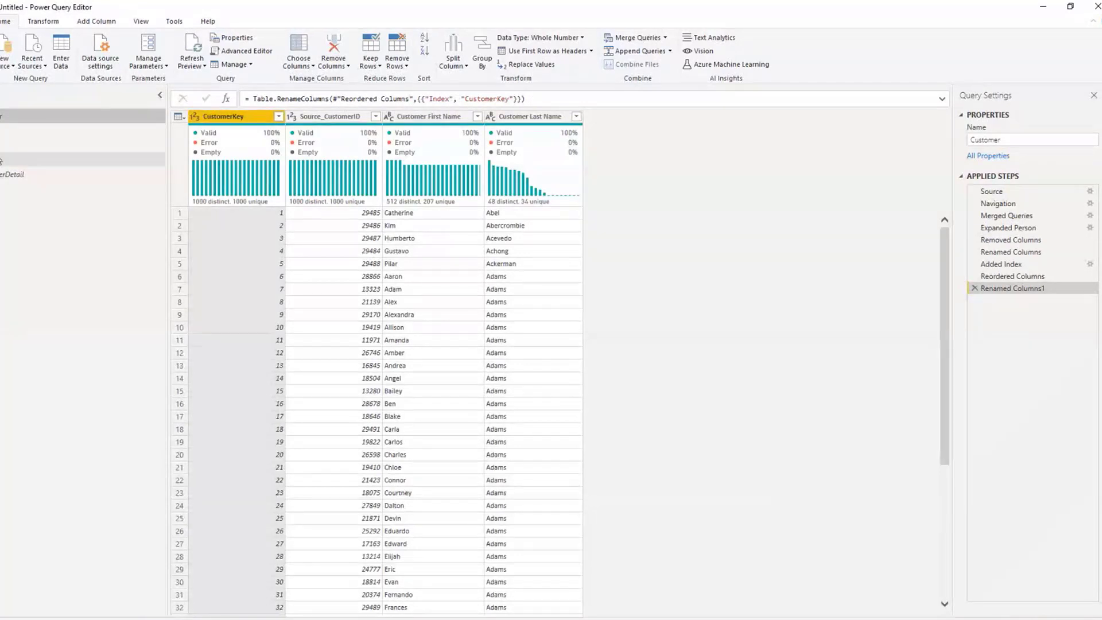
{"action": "left_click", "coordinate": [4, 148]}
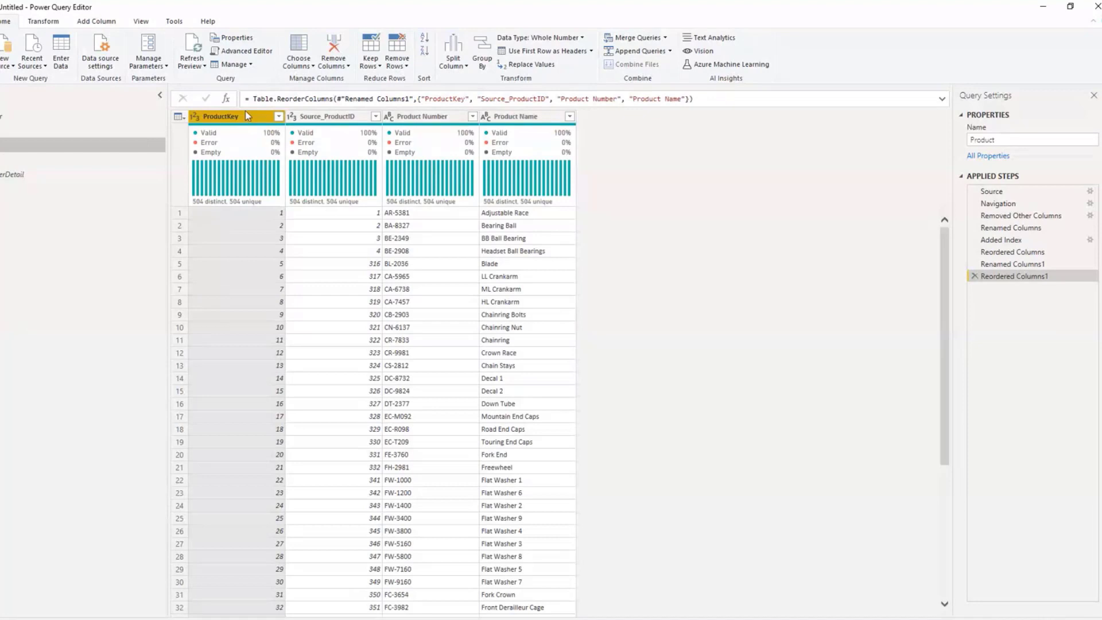
{"action": "left_click", "coordinate": [29, 161]}
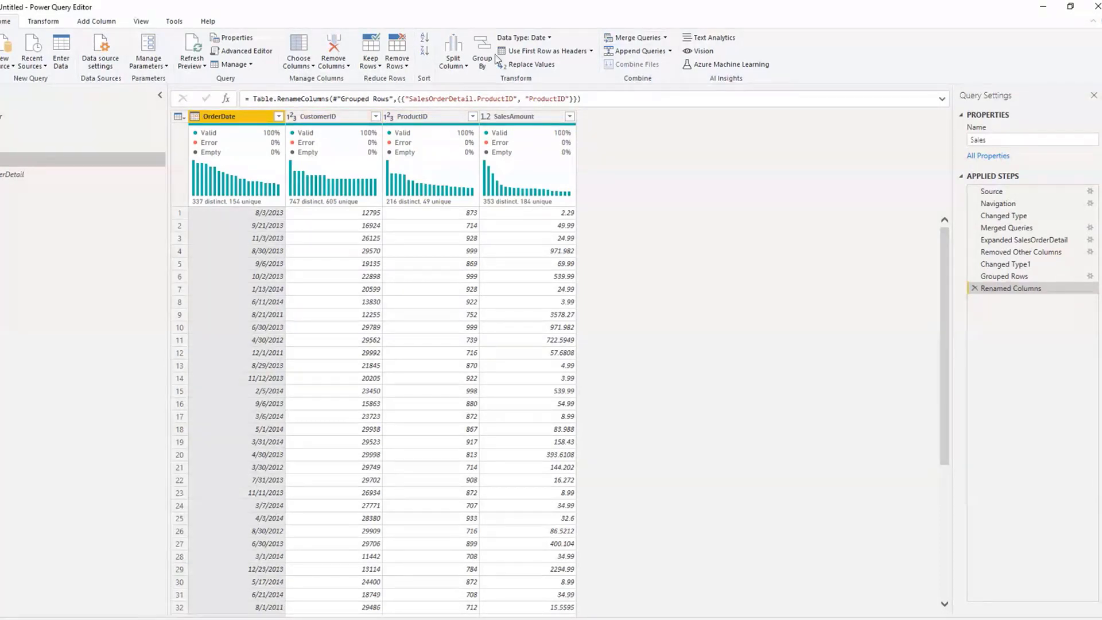
Step: Merge the Customer query into Sales with a left outer join, matching CustomerID to Source_CustomerID
{"action": "left_click", "coordinate": [666, 38]}
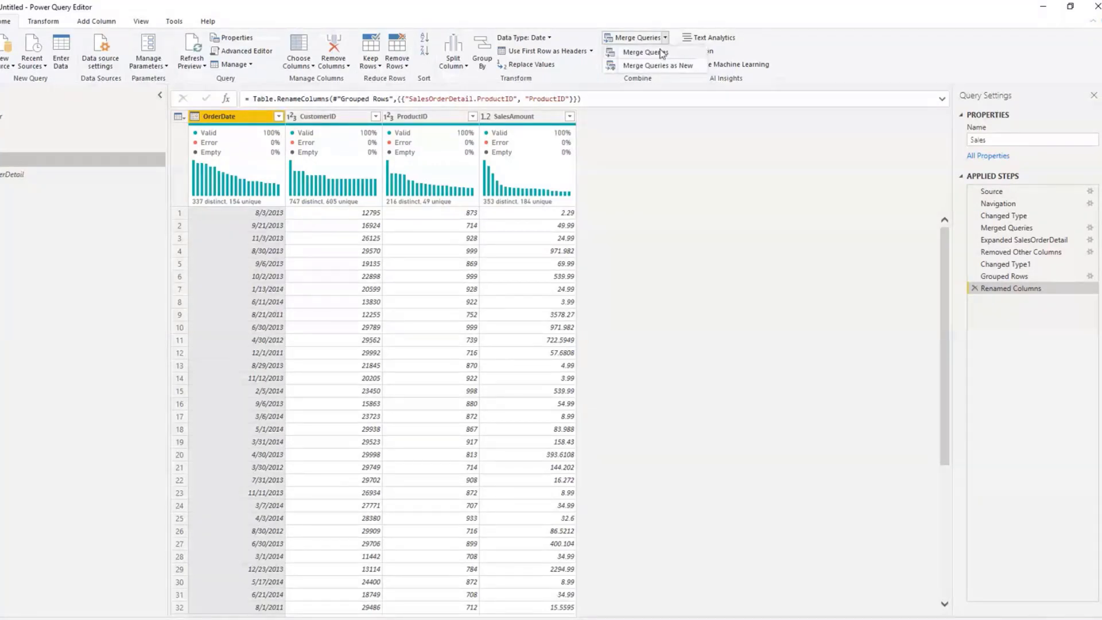
{"action": "left_click", "coordinate": [661, 51]}
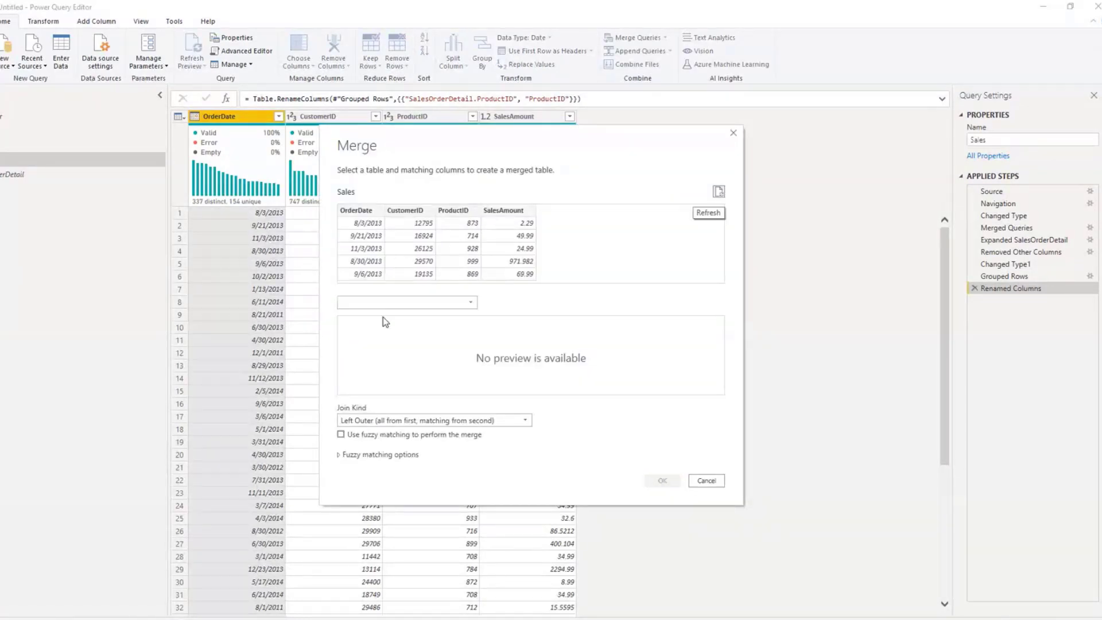
{"action": "left_click", "coordinate": [393, 304]}
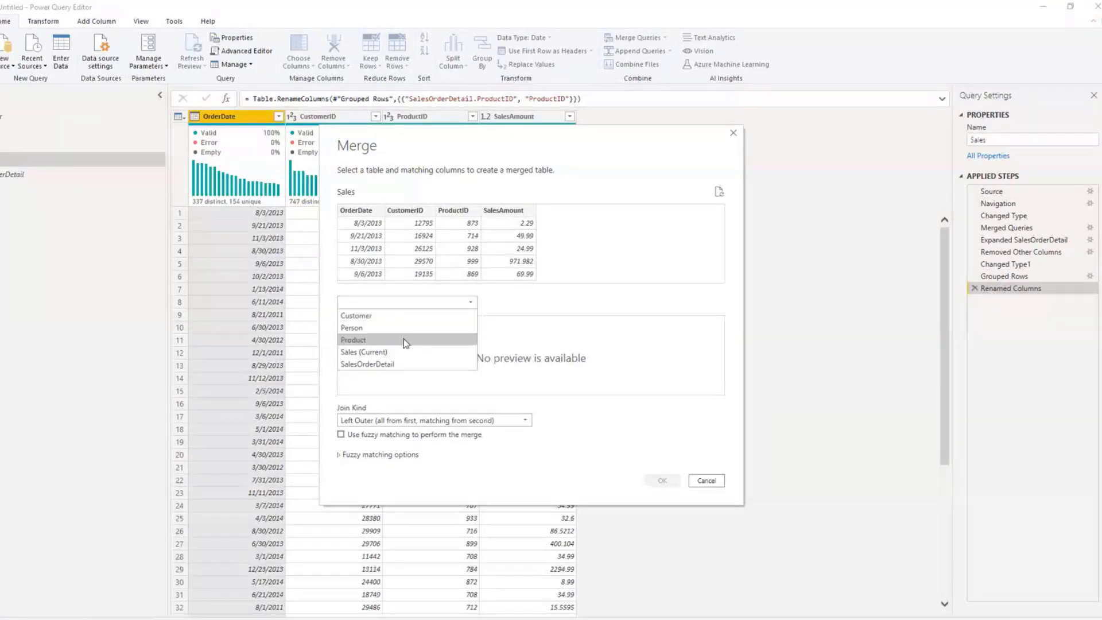
{"action": "left_click", "coordinate": [401, 315]}
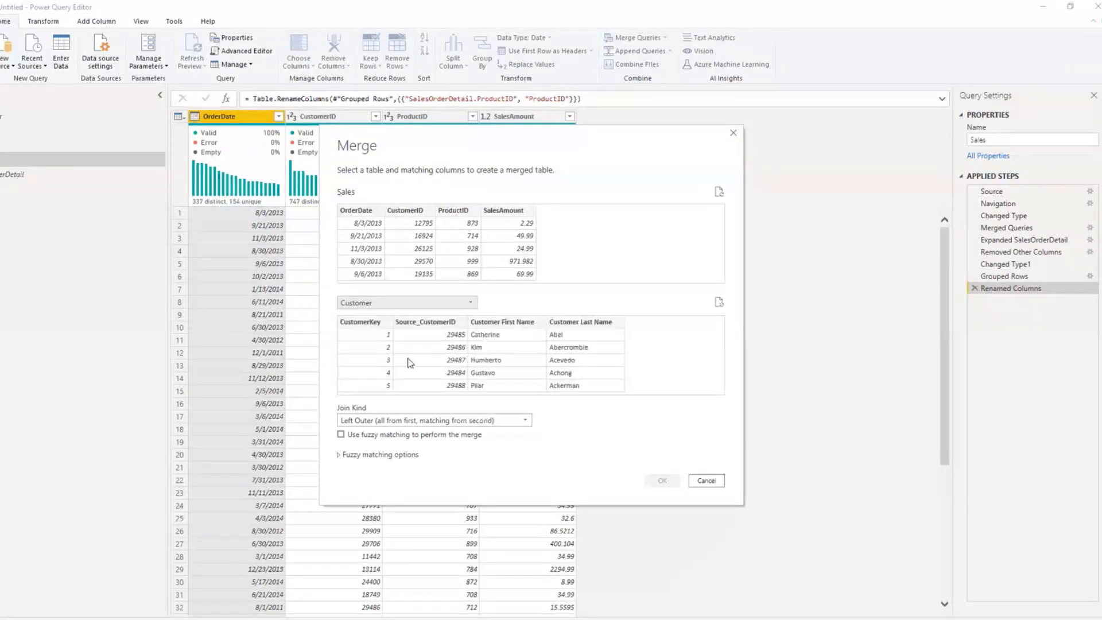
{"action": "left_click", "coordinate": [417, 232]}
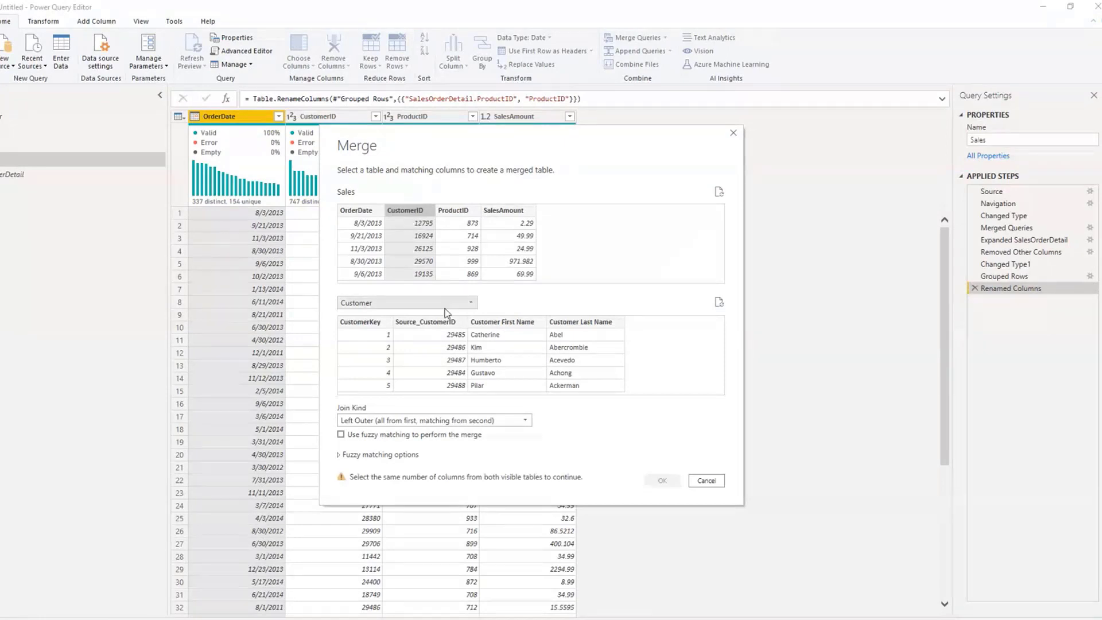
{"action": "left_click", "coordinate": [451, 324]}
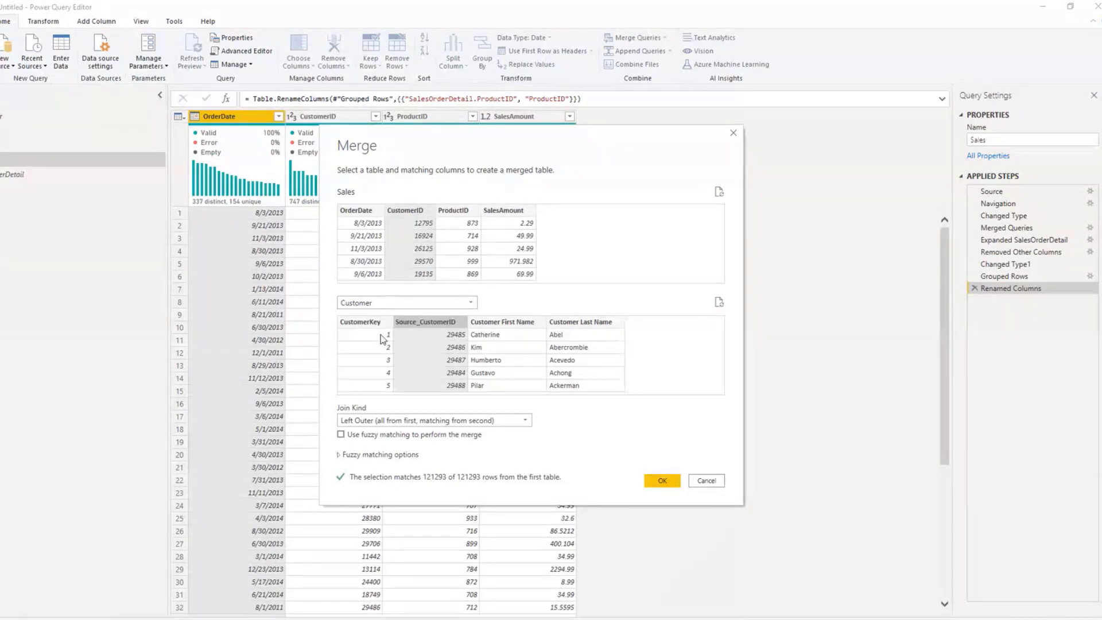
{"action": "left_click", "coordinate": [662, 480]}
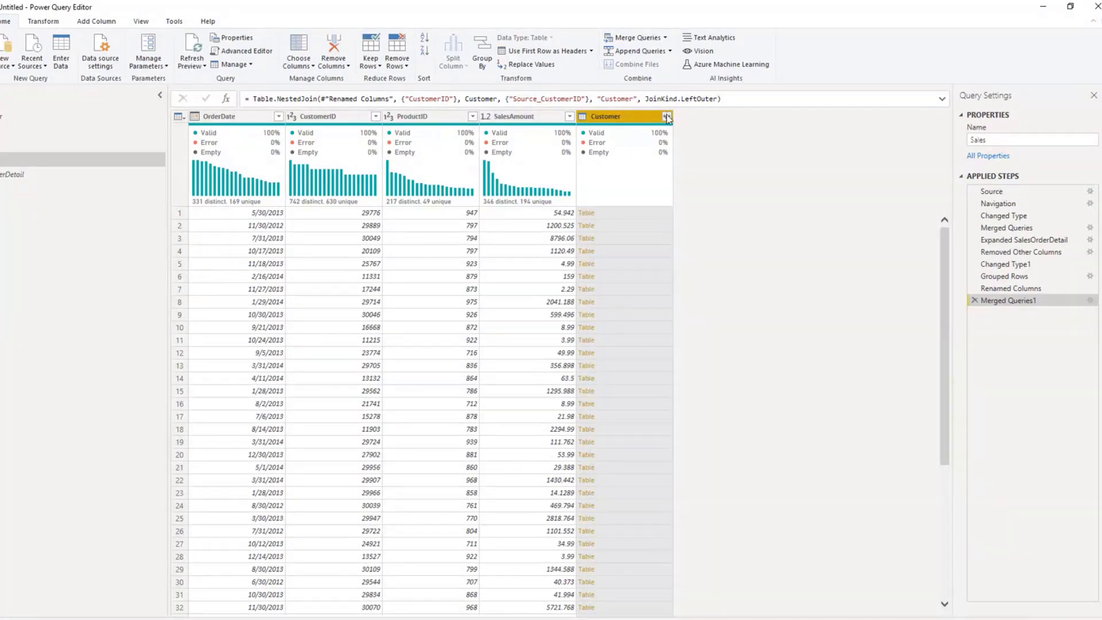
Step: Expand the merged Customer column to only CustomerKey, keeping the original column name as prefix
{"action": "left_click", "coordinate": [666, 117]}
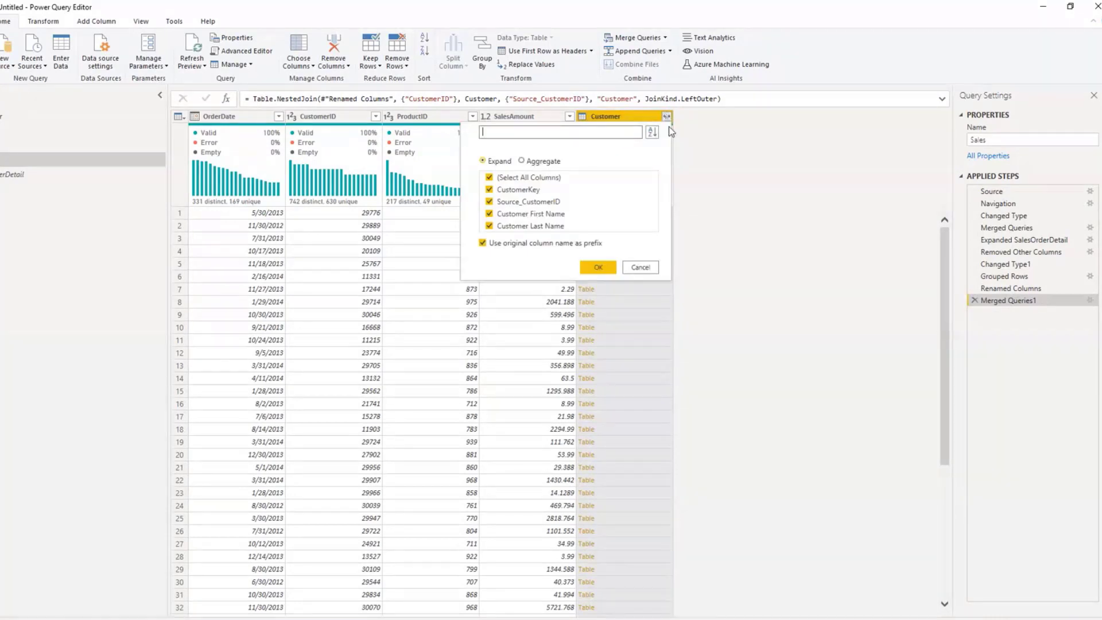
{"action": "left_click", "coordinate": [490, 178]}
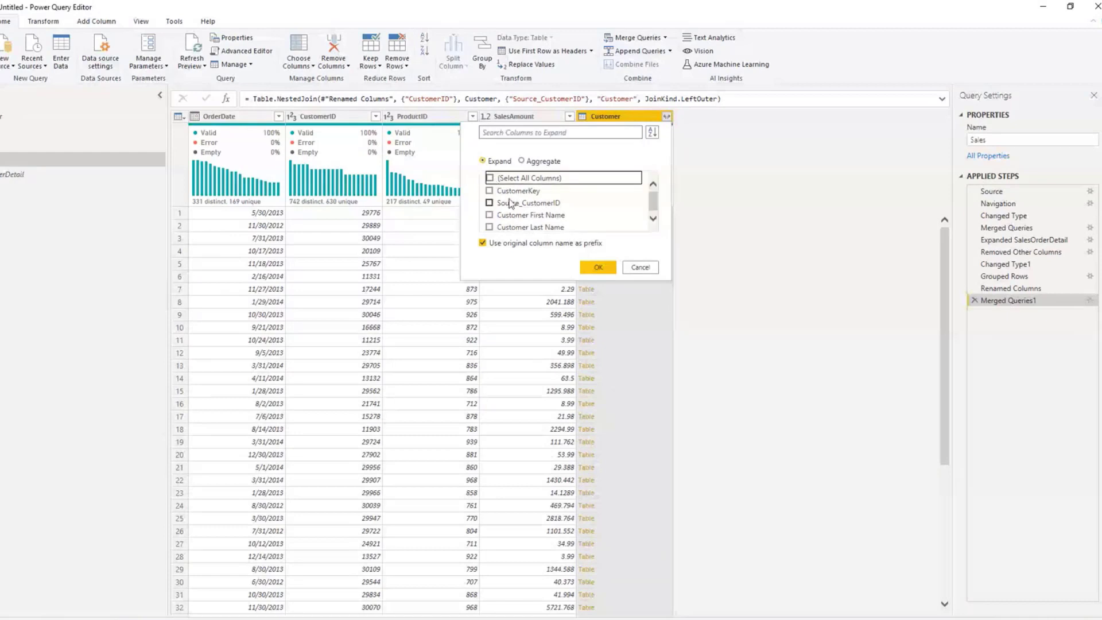
{"action": "left_click", "coordinate": [510, 190]}
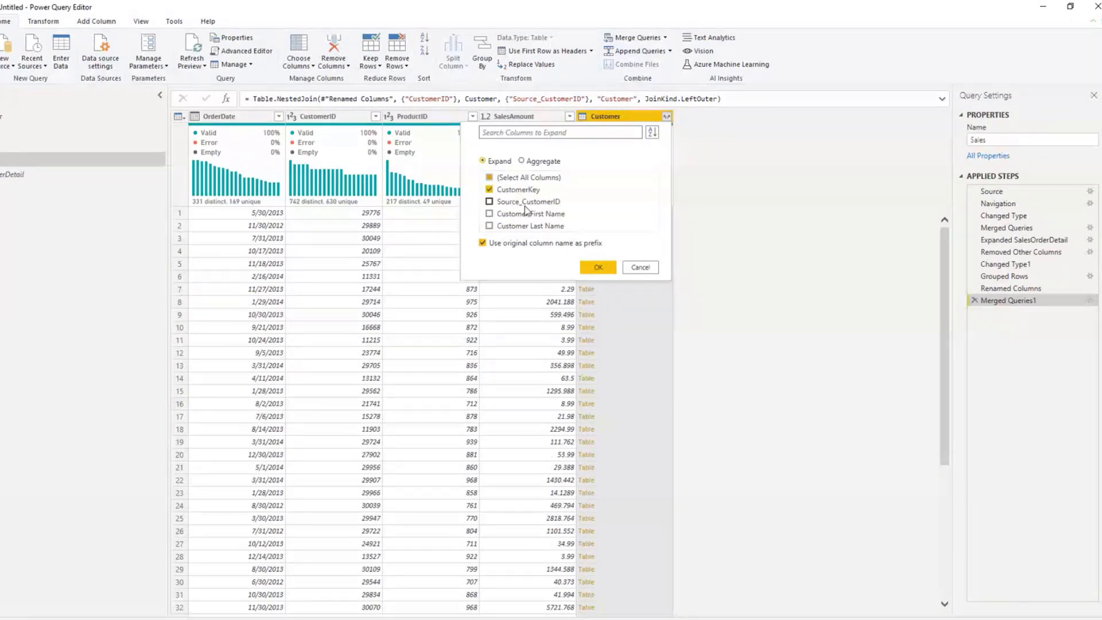
{"action": "left_click", "coordinate": [597, 267]}
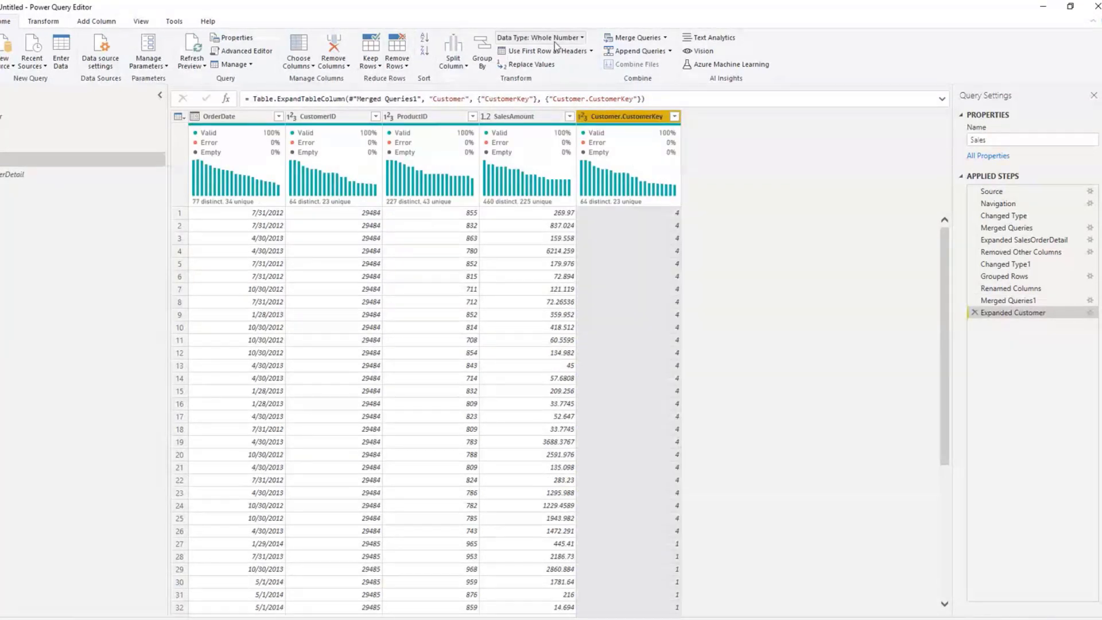
Step: Merge the Product query into Sales with a left outer join, matching ProductID to Source_ProductID
{"action": "left_click", "coordinate": [391, 135]}
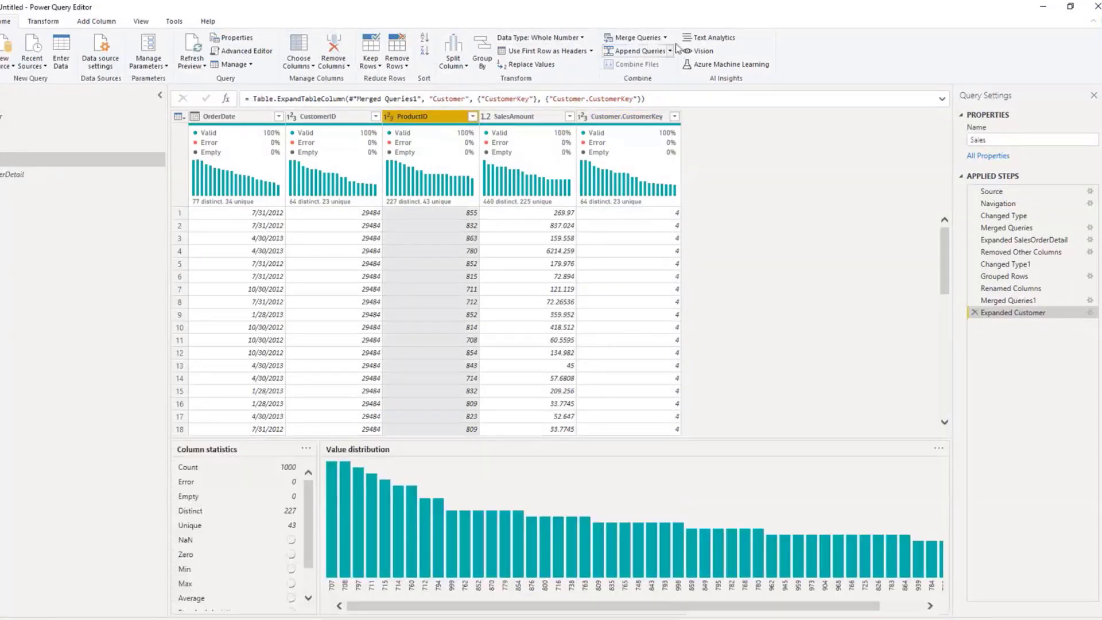
{"action": "left_click", "coordinate": [665, 37]}
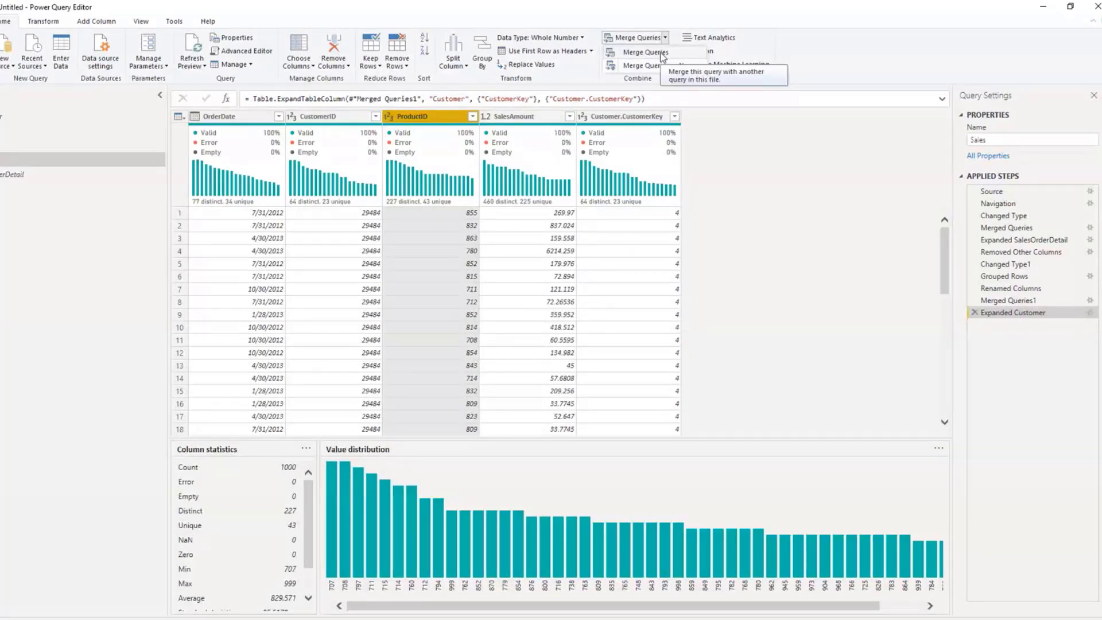
{"action": "left_click", "coordinate": [663, 53]}
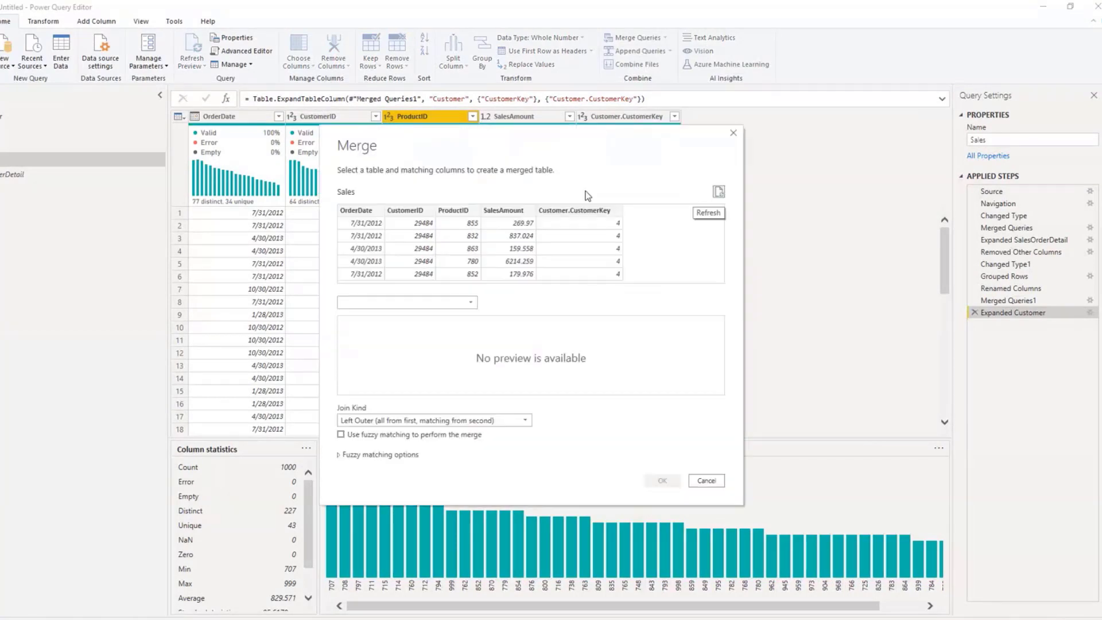
{"action": "left_click", "coordinate": [383, 302]}
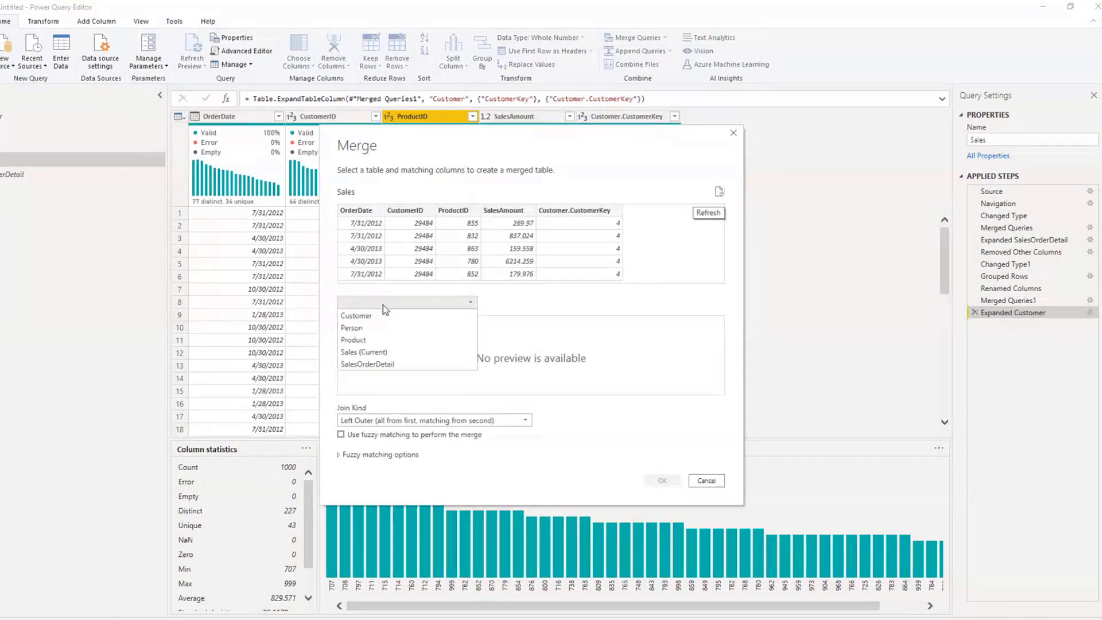
{"action": "left_click", "coordinate": [373, 327]}
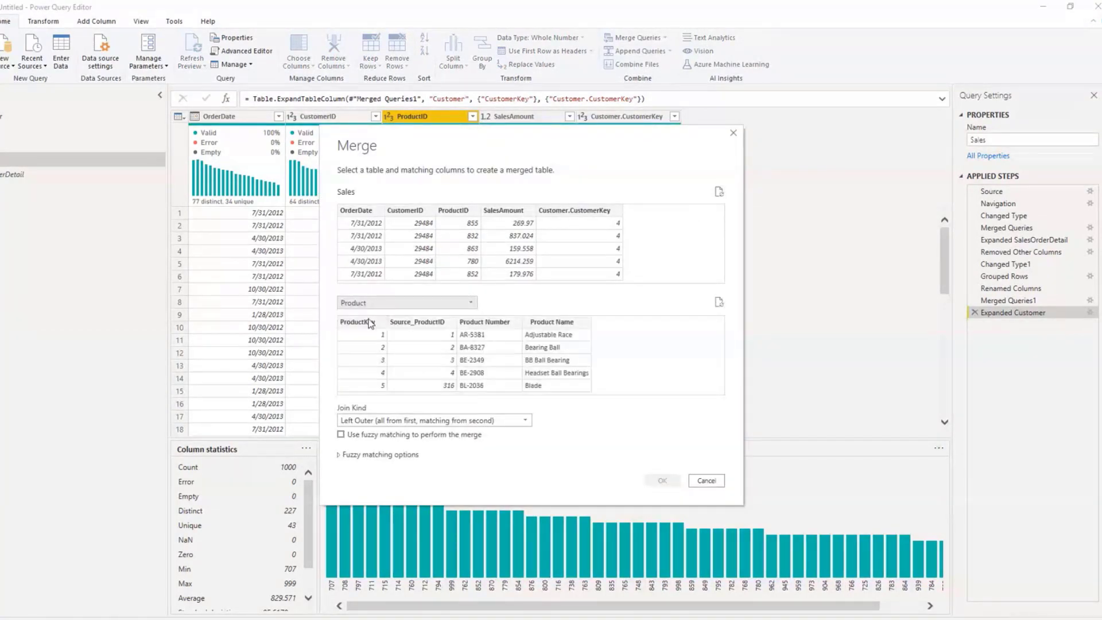
{"action": "left_click", "coordinate": [460, 210]}
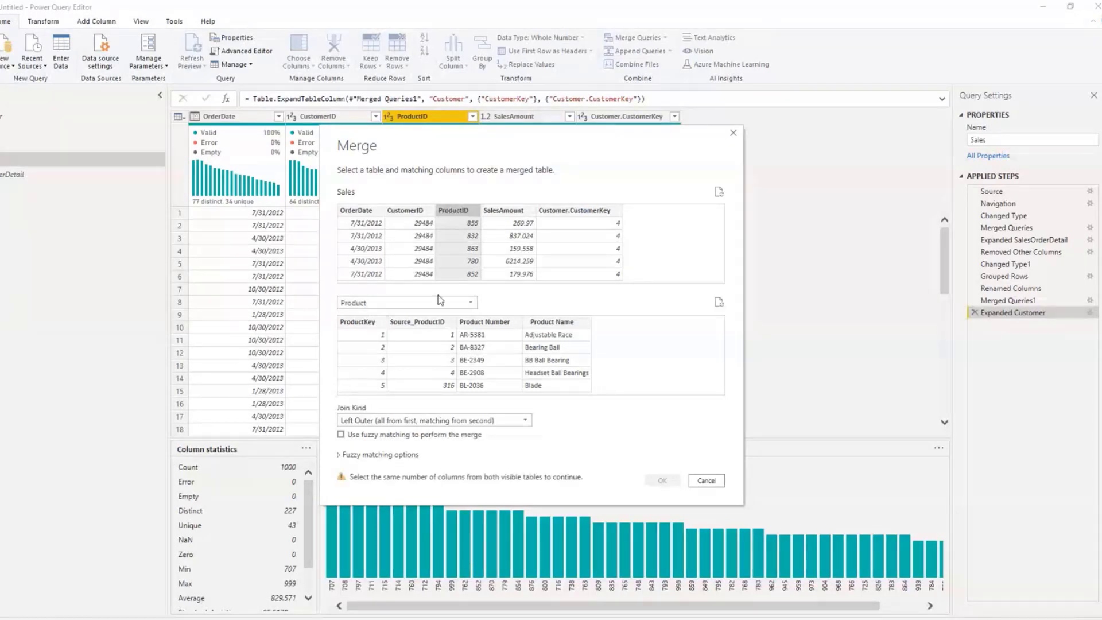
{"action": "left_click", "coordinate": [440, 322]}
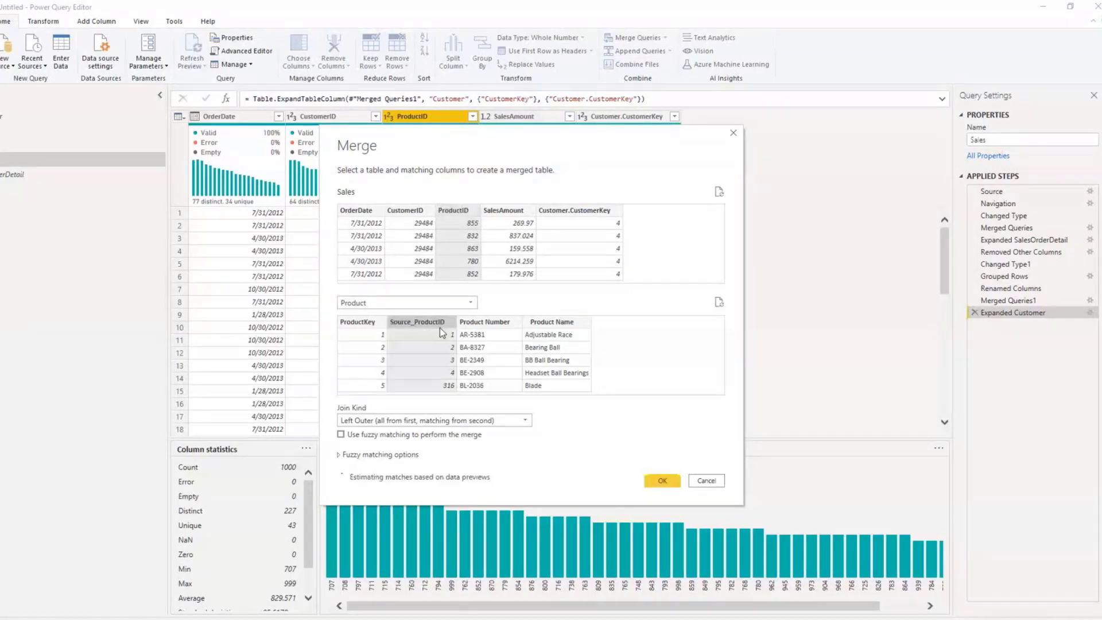
{"action": "left_click", "coordinate": [662, 482]}
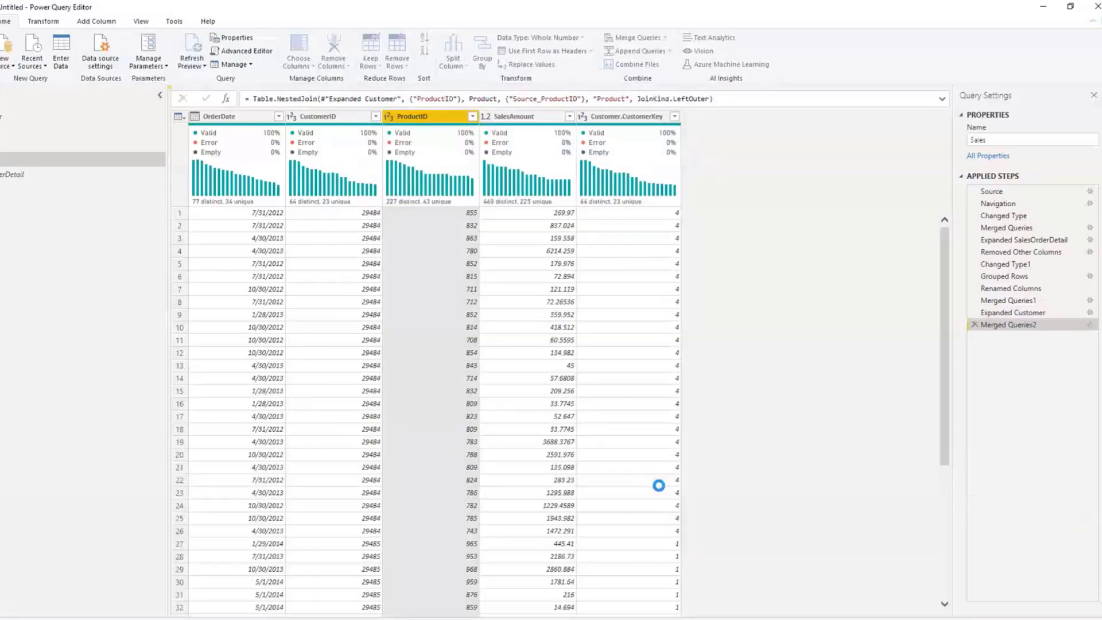
Step: Expand the merged Product column to only ProductKey, keeping the original column name as prefix
{"action": "left_click", "coordinate": [772, 116]}
{"action": "left_click", "coordinate": [595, 189]}
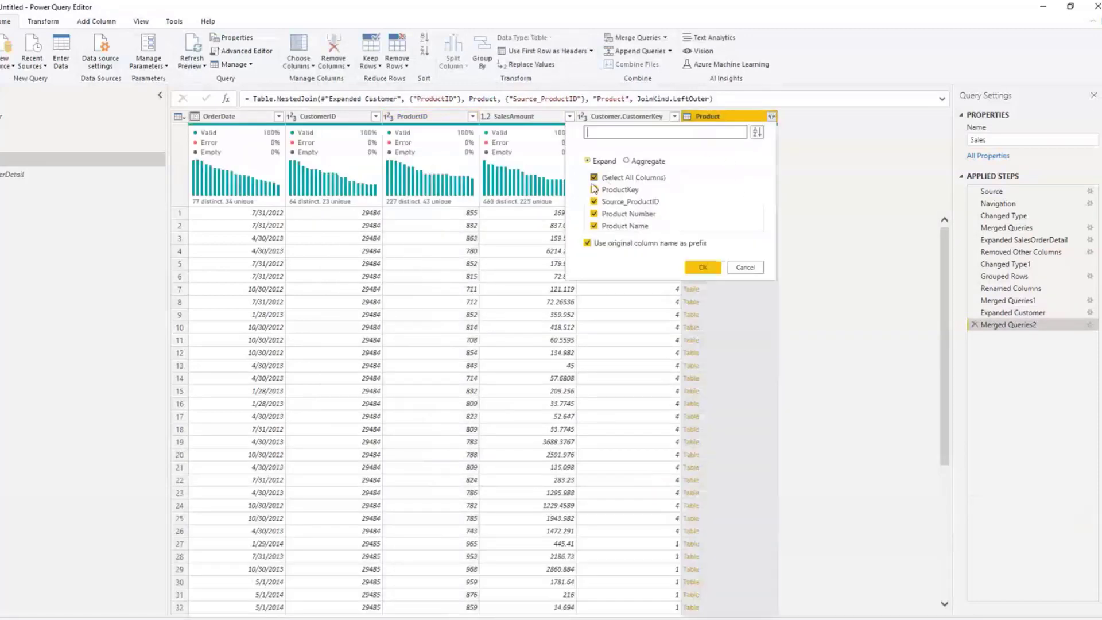
{"action": "left_click", "coordinate": [594, 179]}
{"action": "left_click", "coordinate": [594, 178]}
{"action": "left_click", "coordinate": [595, 190]}
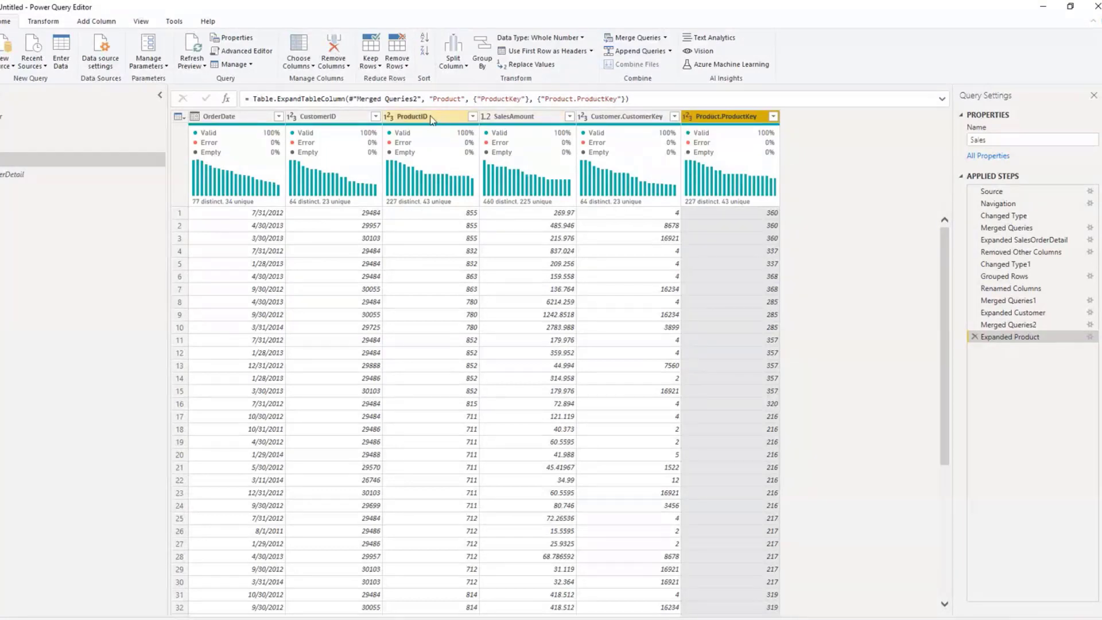
Step: Remove the CustomerID and ProductID columns from Sales and move Customer.CustomerKey and Product.ProductKey between OrderDate and SalesAmount
{"action": "left_click", "coordinate": [319, 125]}
{"action": "mouse_move", "coordinate": [347, 133]}
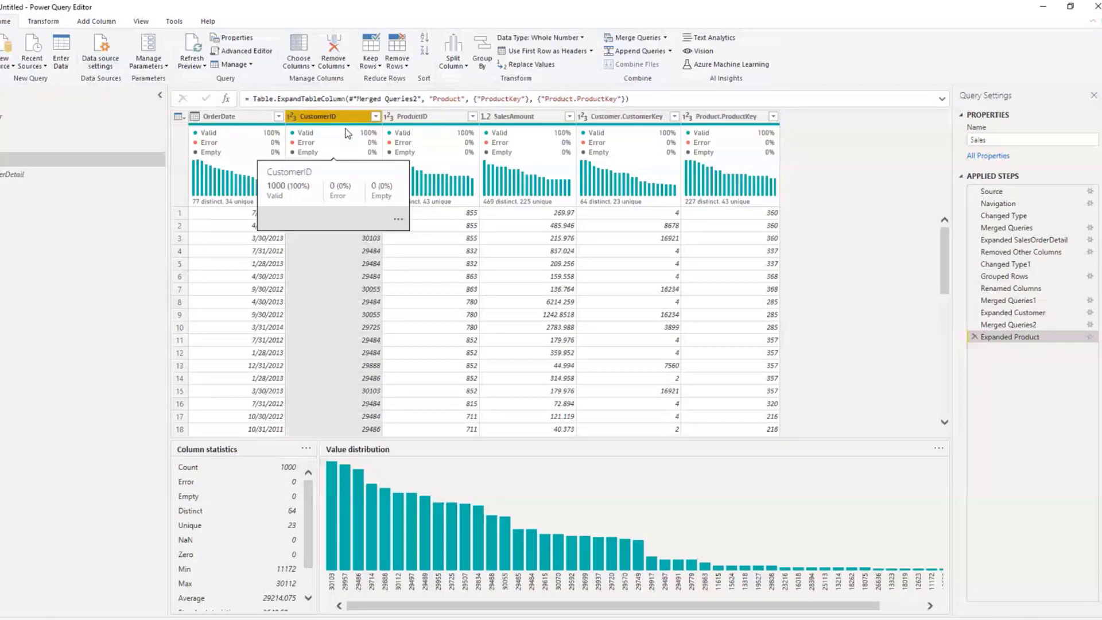
{"action": "left_click", "coordinate": [427, 116], "text": "ctrl"}
{"action": "right_click", "coordinate": [427, 117]}
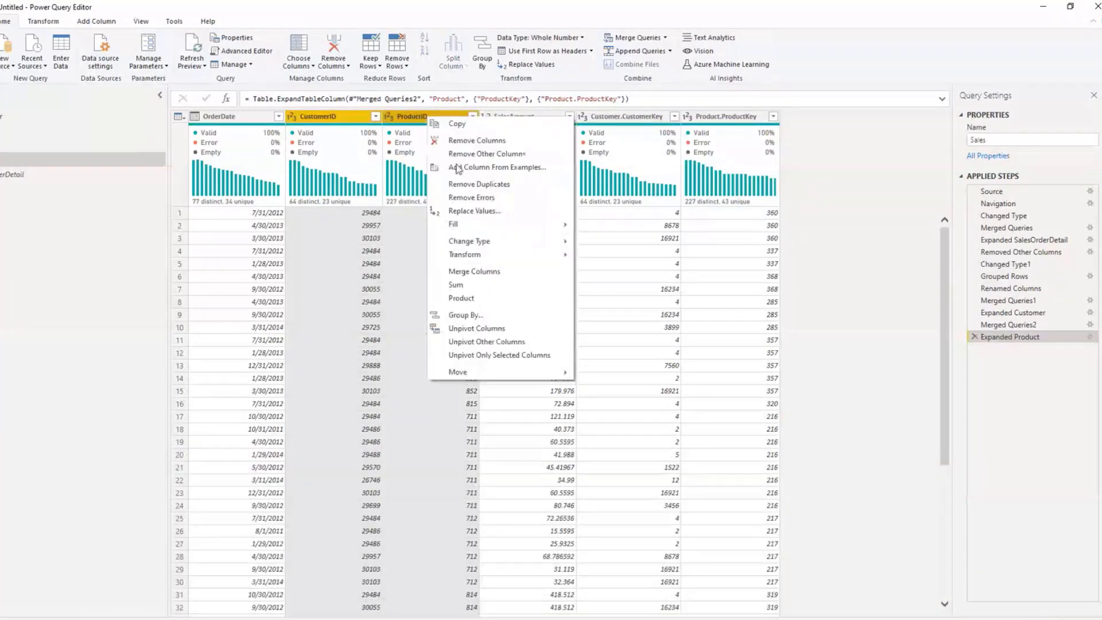
{"action": "left_click", "coordinate": [454, 143]}
{"action": "left_click_drag", "start_coordinate": [430, 116], "coordinate": [318, 119]}
{"action": "left_click_drag", "start_coordinate": [560, 117], "coordinate": [394, 120]}
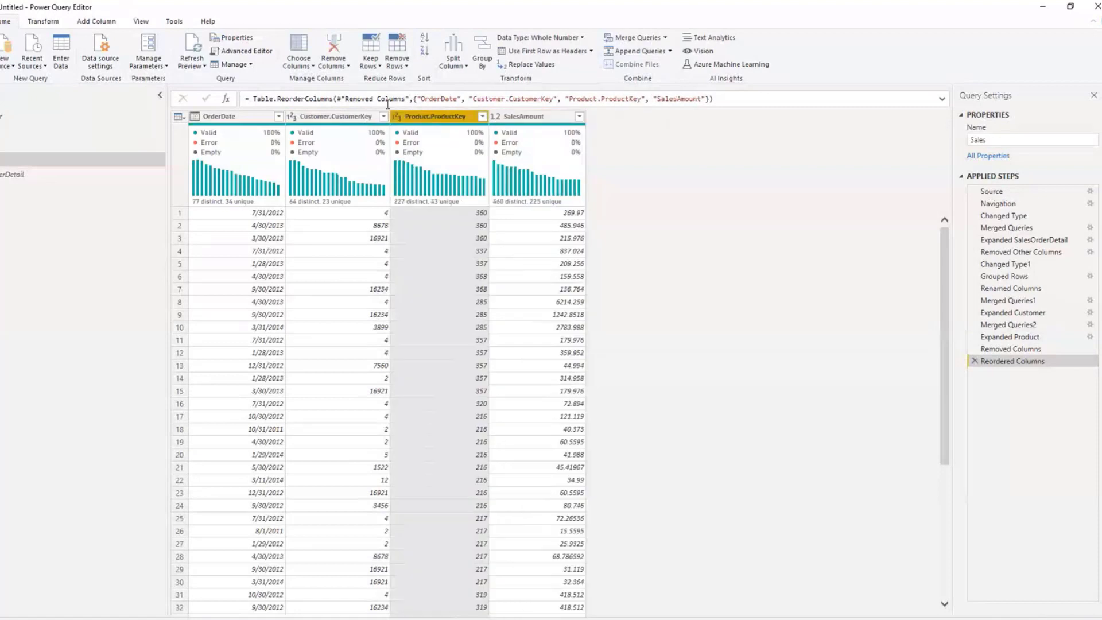
Step: Rename the Customer.CustomerKey column in the Sales query as CustomerKey
{"action": "left_click", "coordinate": [345, 117]}
{"action": "right_click", "coordinate": [349, 119]}
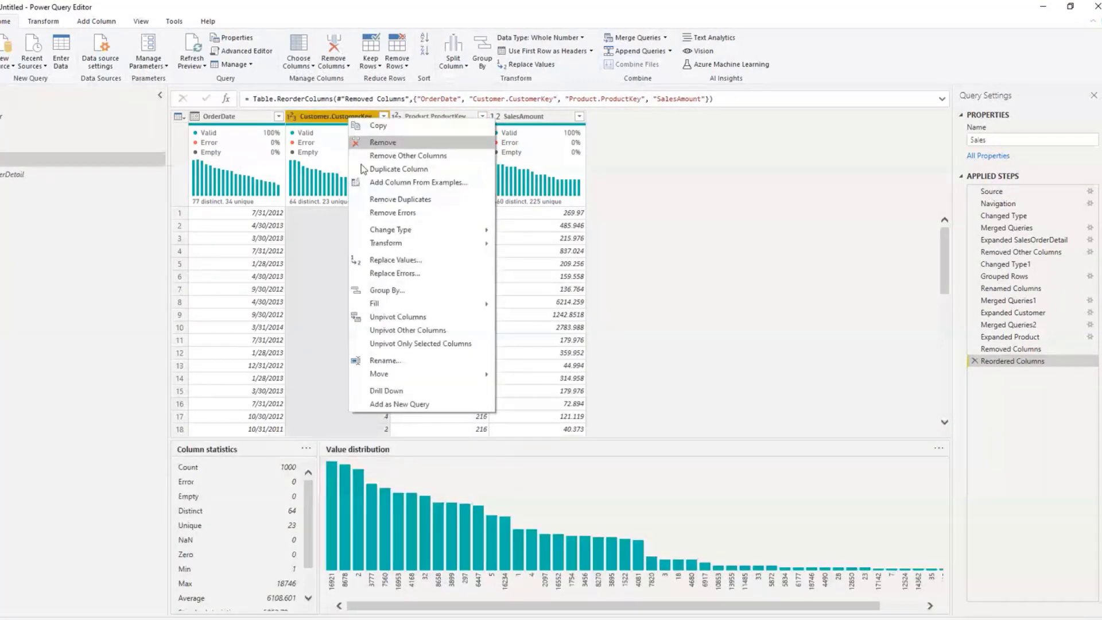
{"action": "double_click", "coordinate": [332, 115]}
{"action": "key", "text": "Escape"}
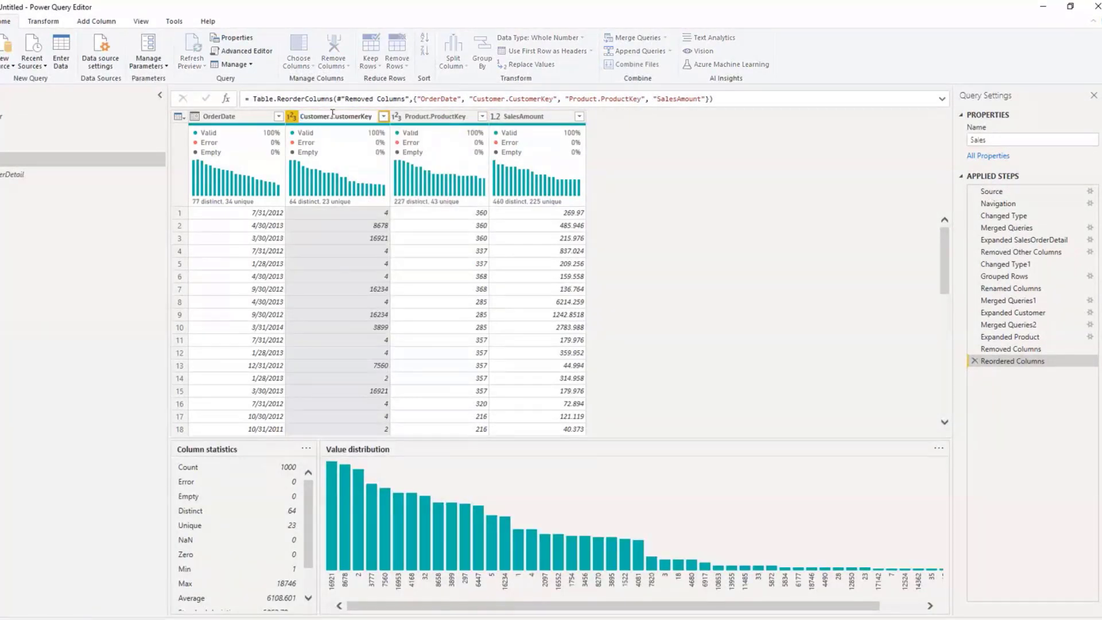
{"action": "left_click_drag", "start_coordinate": [333, 114], "coordinate": [236, 130]}
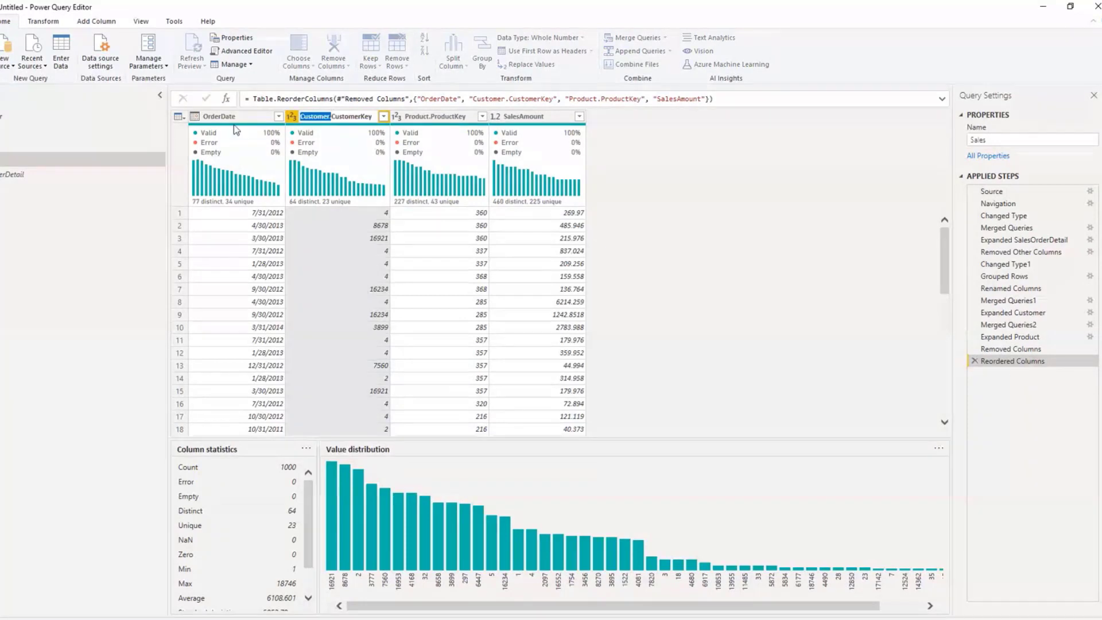
{"action": "key", "text": "BackSpace"}
{"action": "key", "text": "Return"}
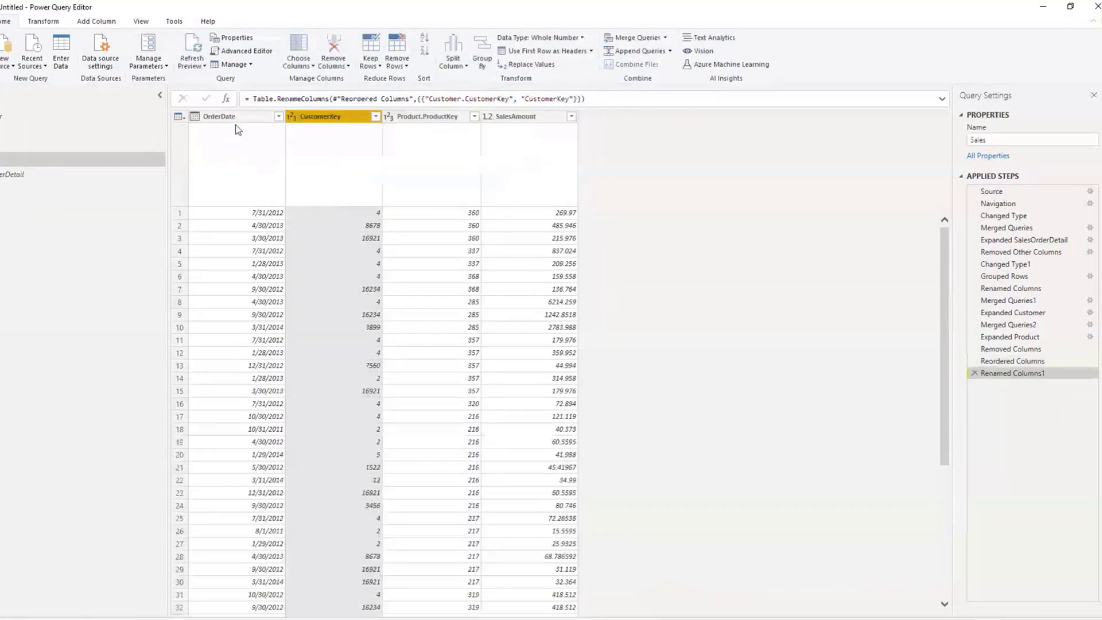
Step: Rename the Product.ProductKey column in the Sales query as ProductKey
{"action": "left_click", "coordinate": [424, 117]}
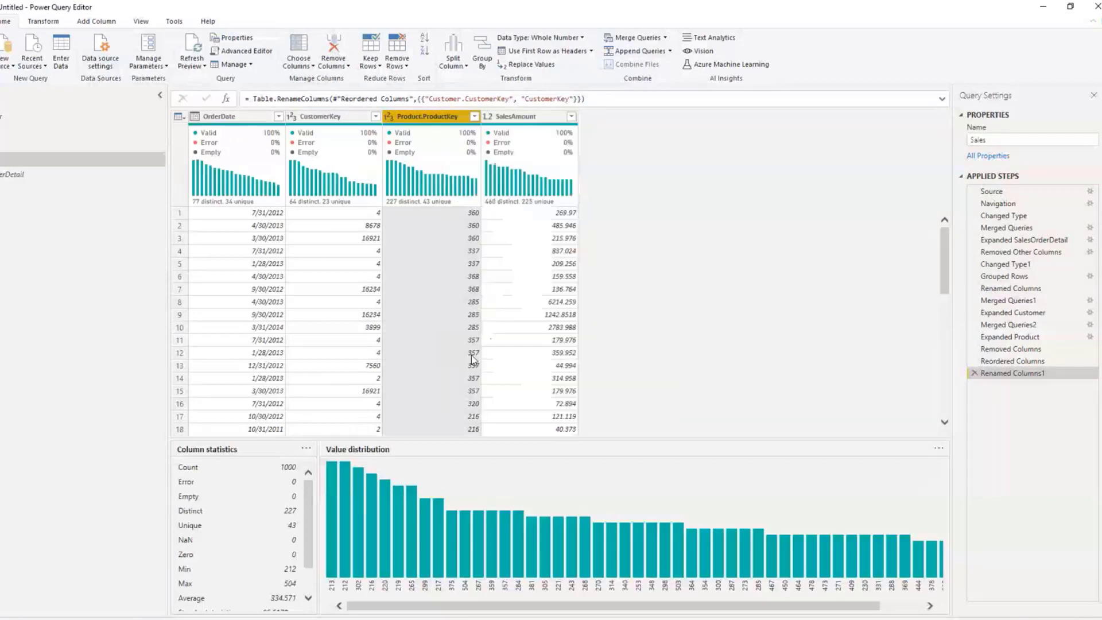
{"action": "double_click", "coordinate": [423, 116]}
{"action": "key", "text": "BackSpace"}
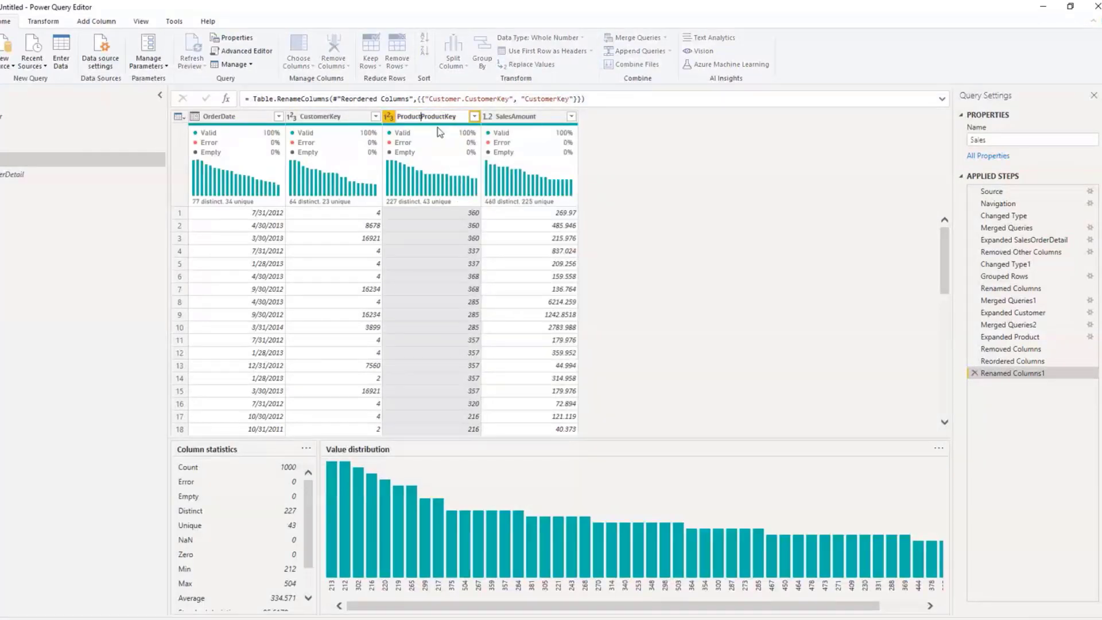
{"action": "key", "text": "BackSpace"}
{"action": "key", "text": "BackSpace"}
{"action": "key", "text": "BackSpace"}
{"action": "key", "text": "BackSpace"}
{"action": "key", "text": "BackSpace"}
{"action": "key", "text": "BackSpace"}
{"action": "key", "text": "BackSpace"}
{"action": "key", "text": "Return"}
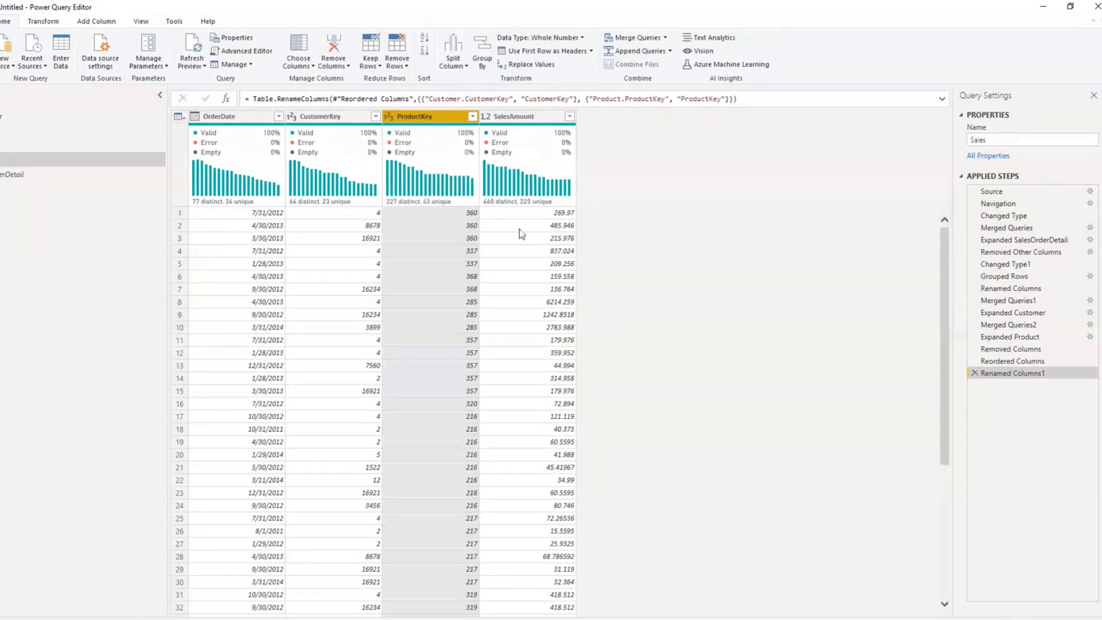
Step: Apply the query changes, closing the query editor, and open the model diagram of the tables
{"action": "left_click", "coordinate": [0, 64]}
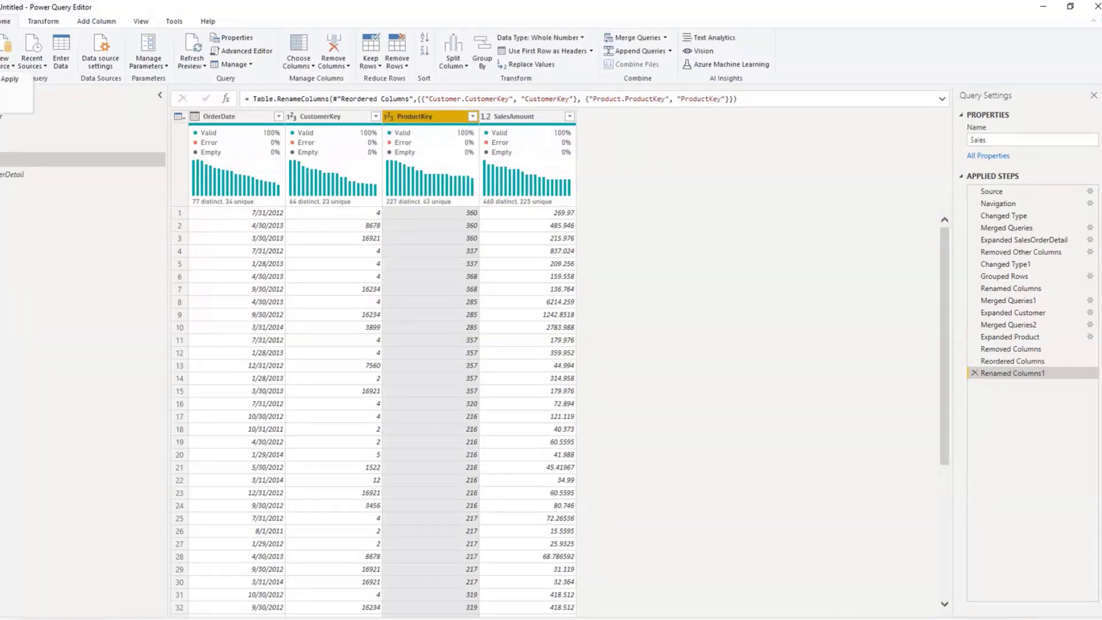
{"action": "left_click", "coordinate": [532, 340]}
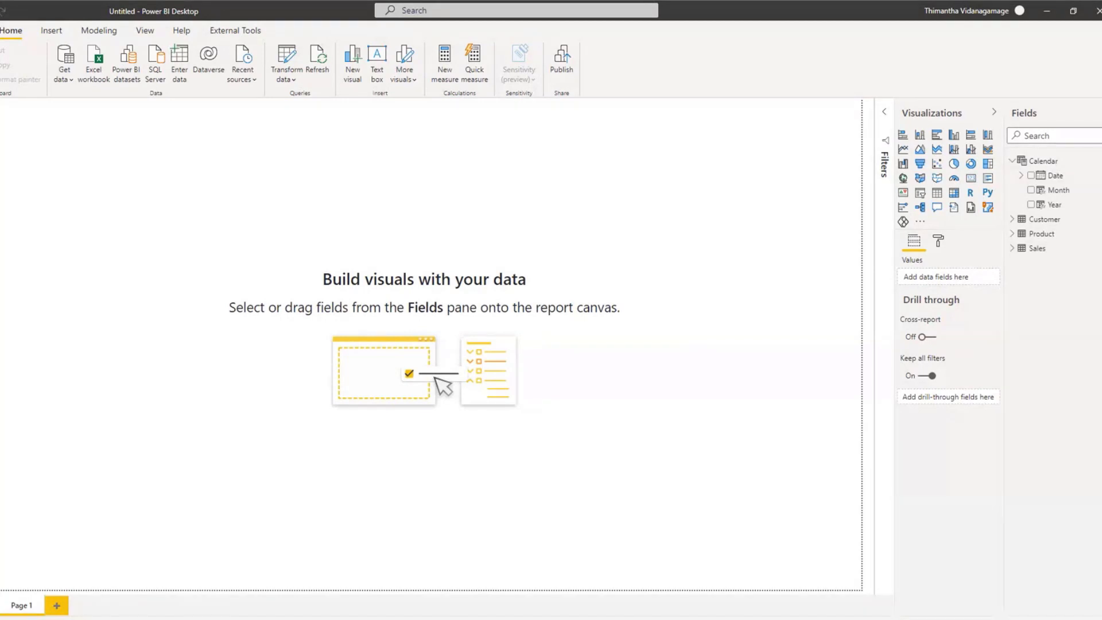
{"action": "left_click", "coordinate": [1, 163]}
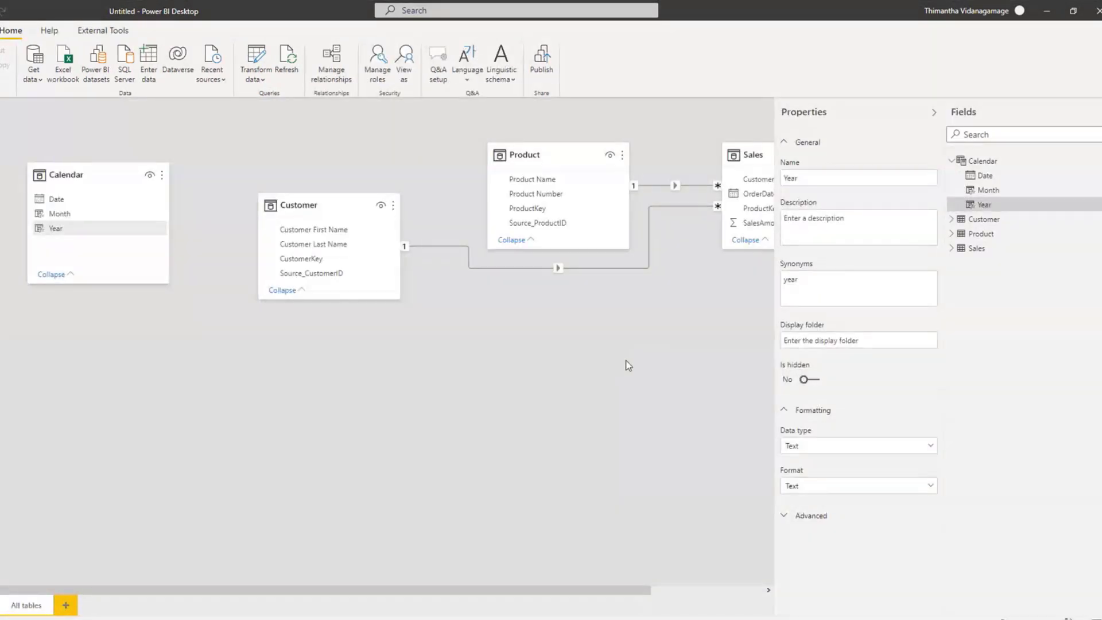
Step: Relate the Calendar table's Date to OrderDate in Sales, and place the Sales table below the Customer table in the diagram
{"action": "scroll", "coordinate": [628, 365], "scroll_direction": "right", "scroll_amount": 3}
{"action": "left_click_drag", "start_coordinate": [652, 151], "coordinate": [196, 421]}
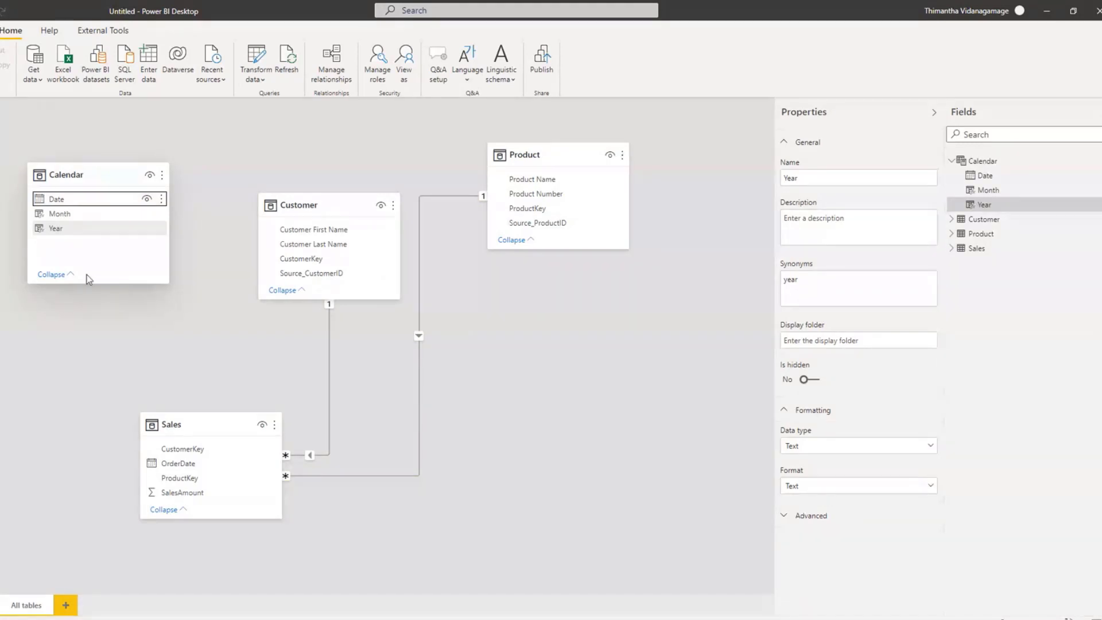
{"action": "left_click_drag", "start_coordinate": [55, 199], "coordinate": [196, 468]}
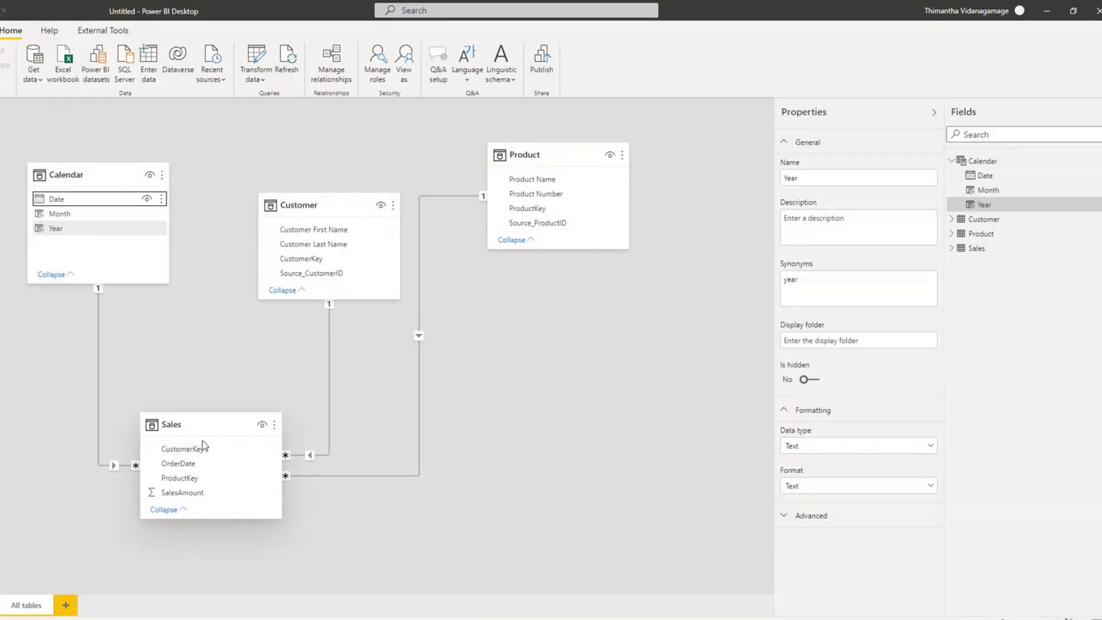
{"action": "left_click_drag", "start_coordinate": [192, 425], "coordinate": [308, 401]}
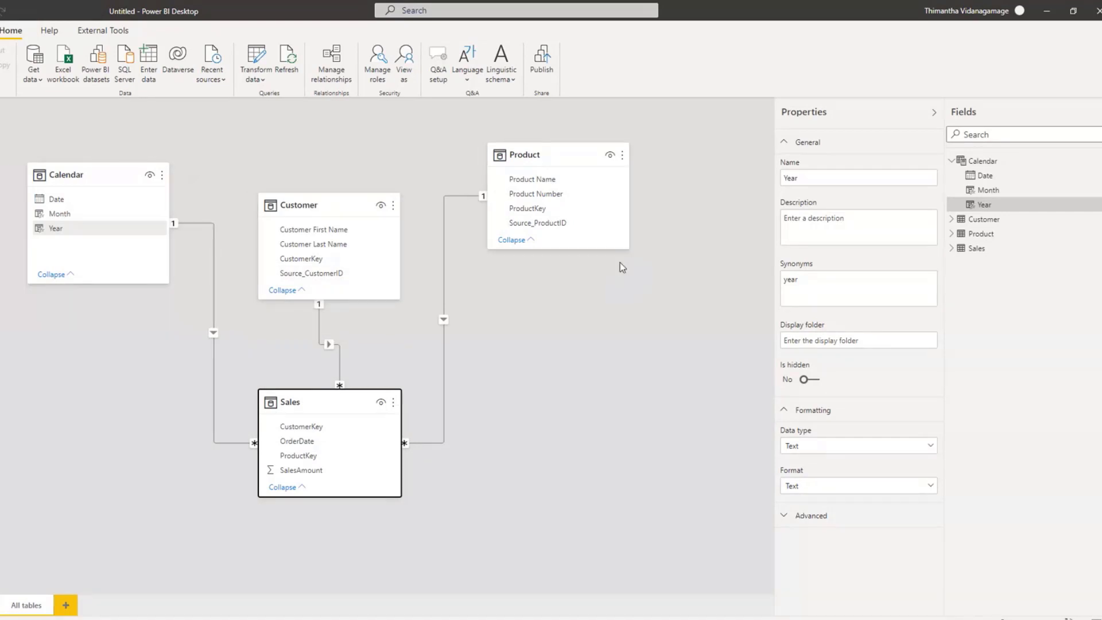
{"action": "left_click", "coordinate": [952, 249]}
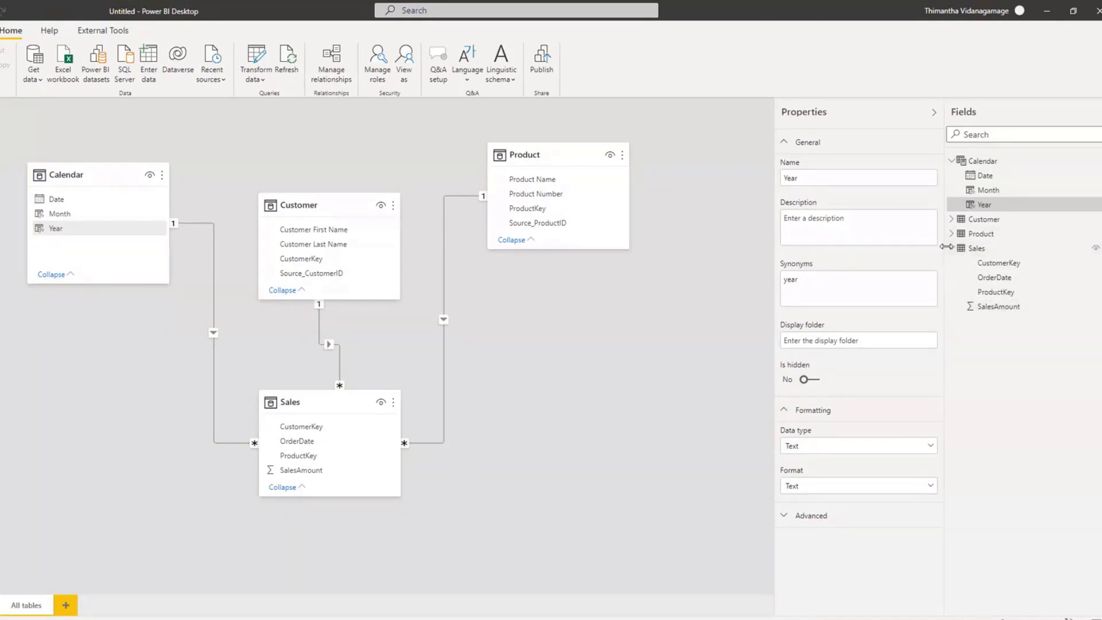
{"action": "left_click", "coordinate": [951, 249]}
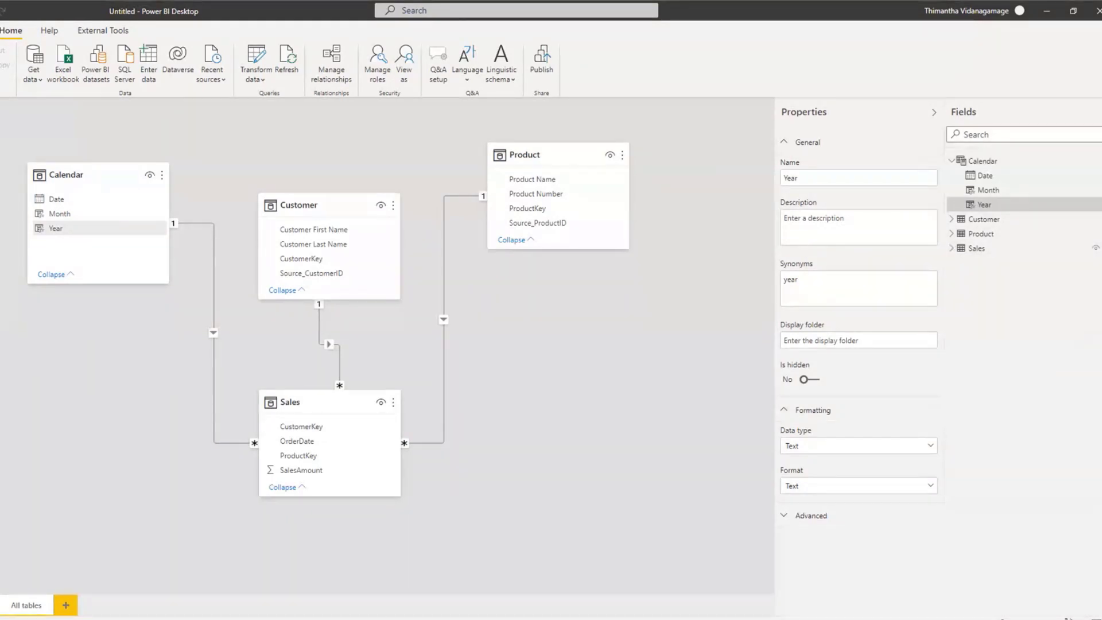
Step: Create the measure Sales Amount = SUM(Sales[SalesAmount]) in the Sales table from the report view
{"action": "left_click", "coordinate": [0, 113]}
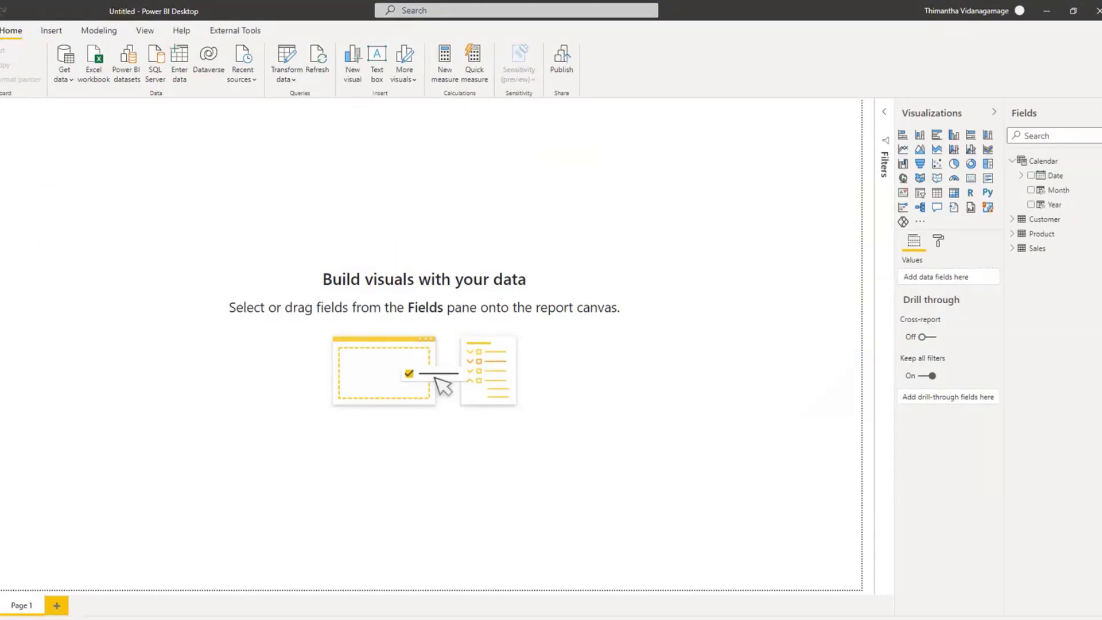
{"action": "left_click", "coordinate": [1101, 248]}
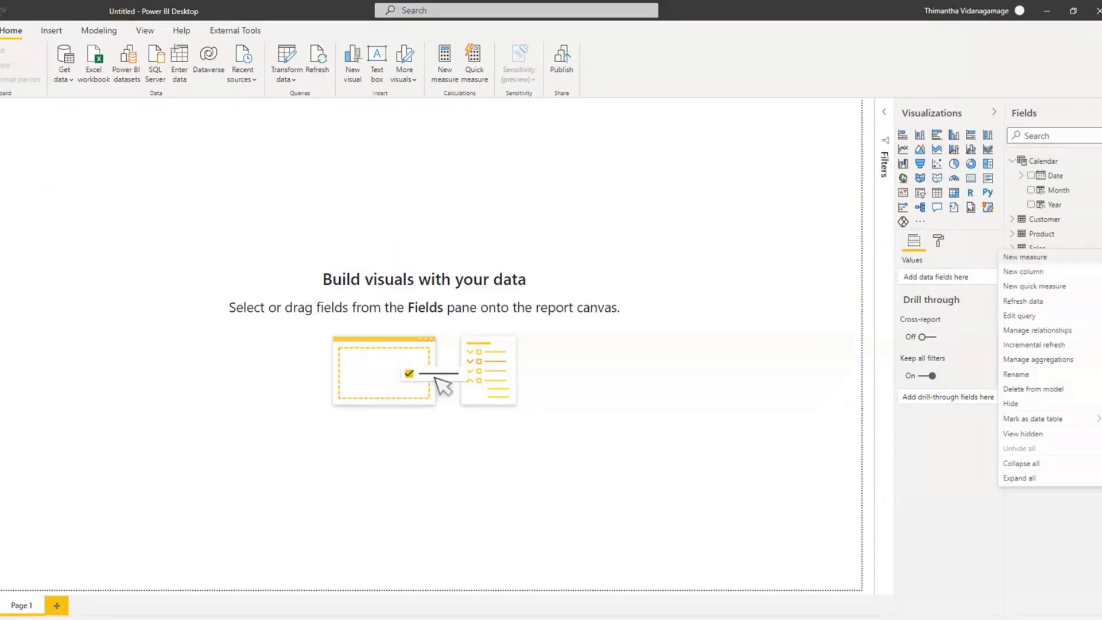
{"action": "left_click", "coordinate": [1044, 259]}
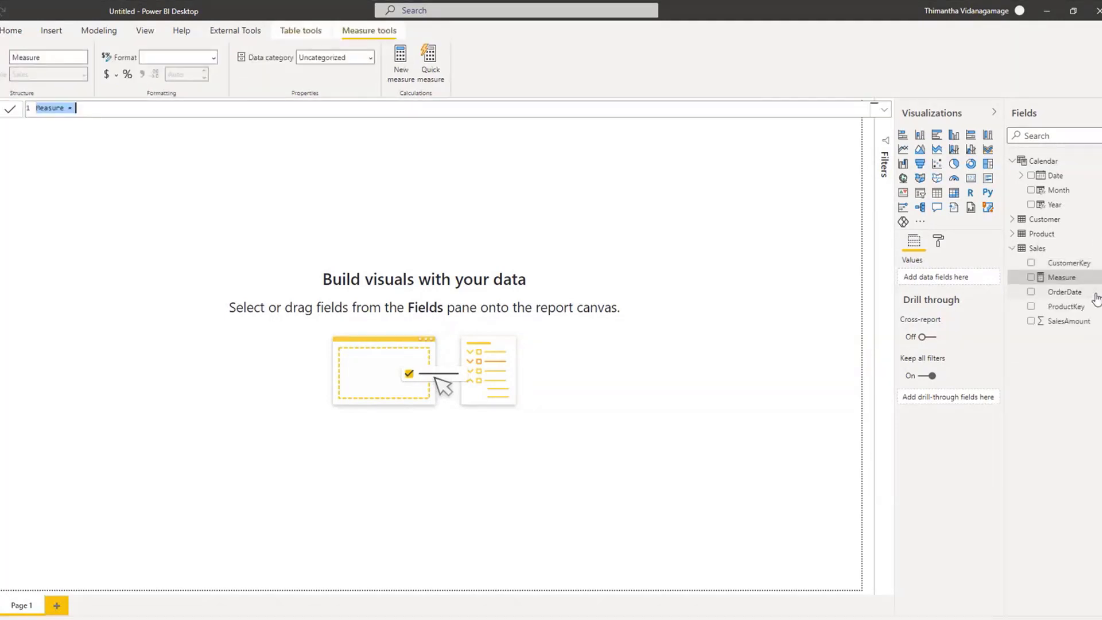
{"action": "type", "text": "Sales Amount"}
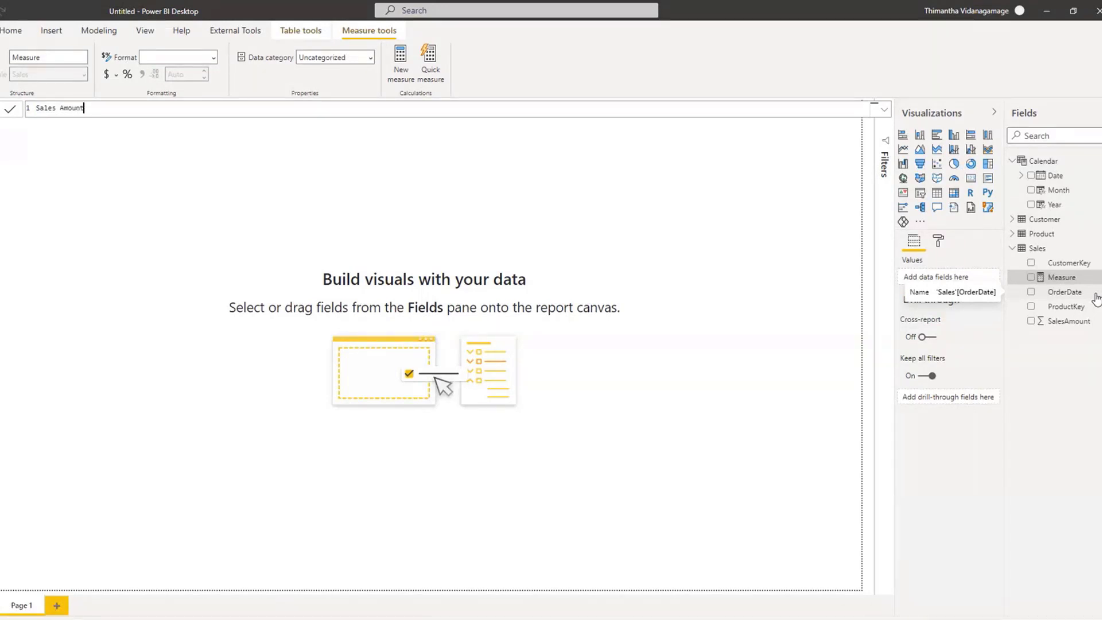
{"action": "type", "text": "="}
{"action": "type", "text": "SUM"}
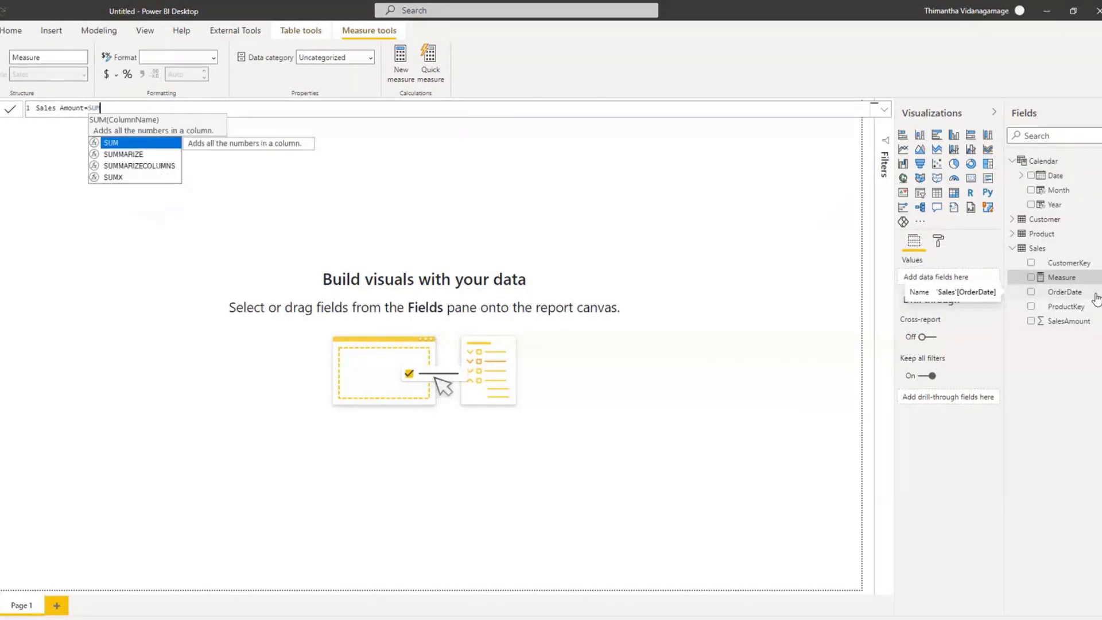
{"action": "type", "text": "("}
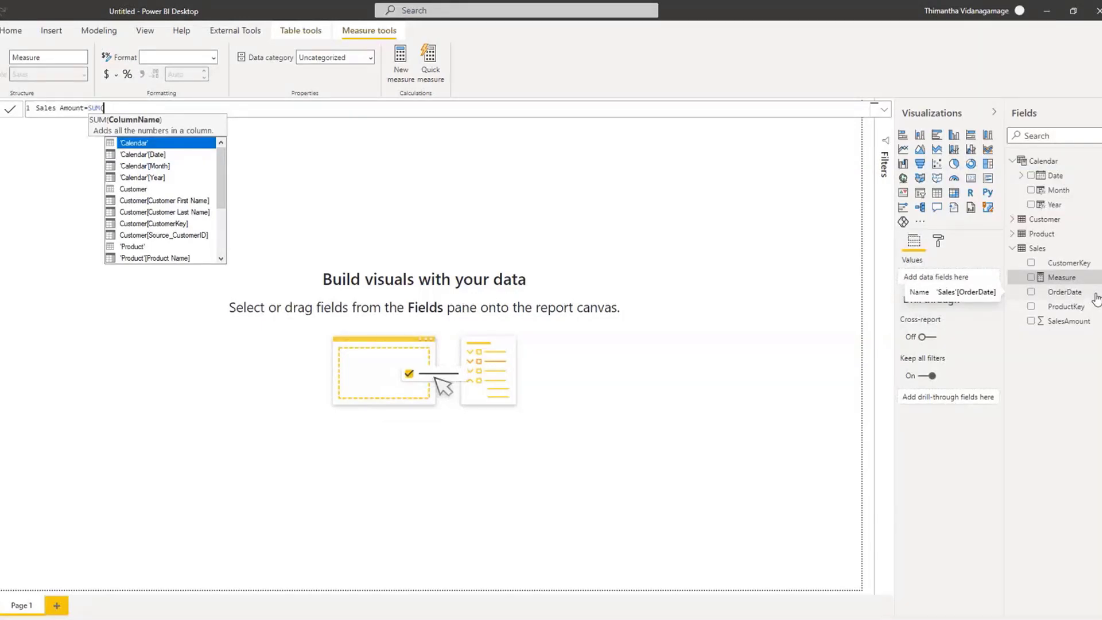
{"action": "type", "text": "salesA"}
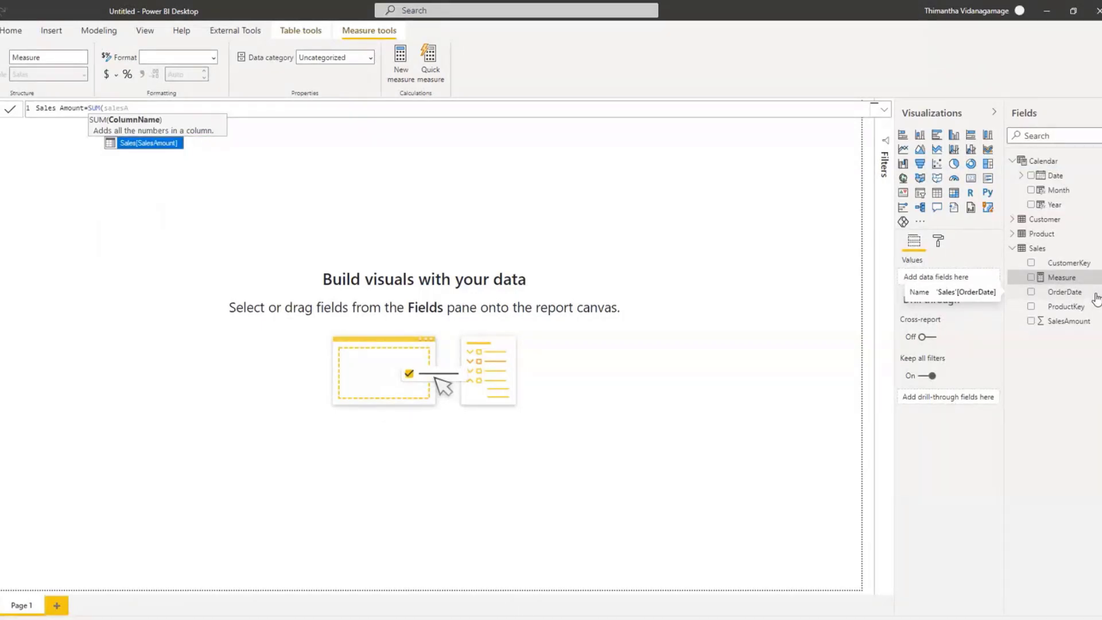
{"action": "key", "text": "Tab"}
{"action": "type", "text": ")"}
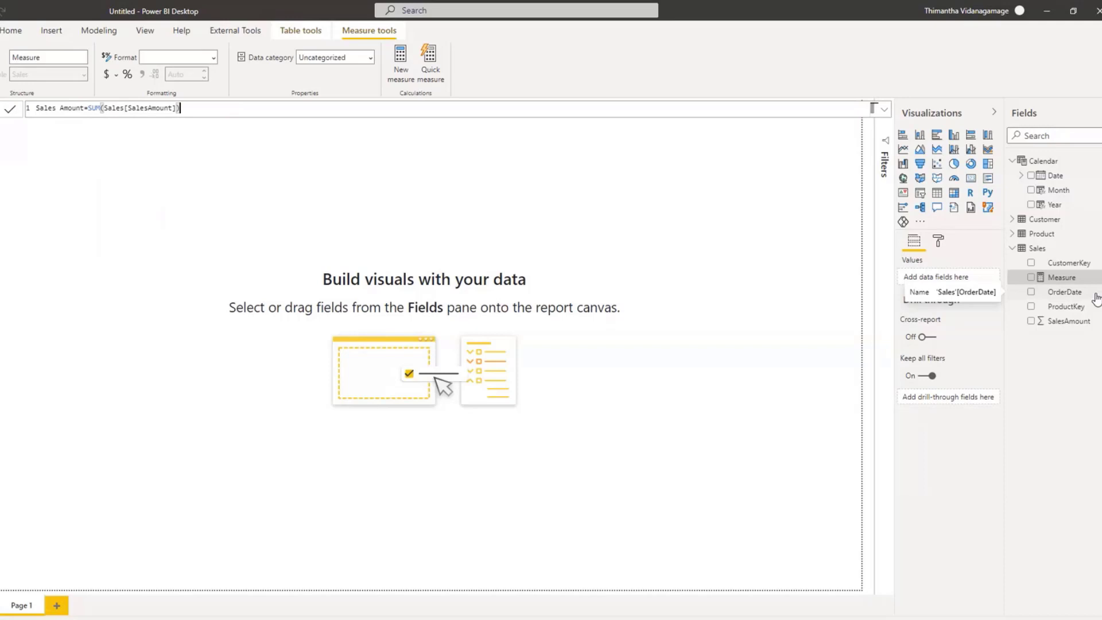
{"action": "key", "text": "Return"}
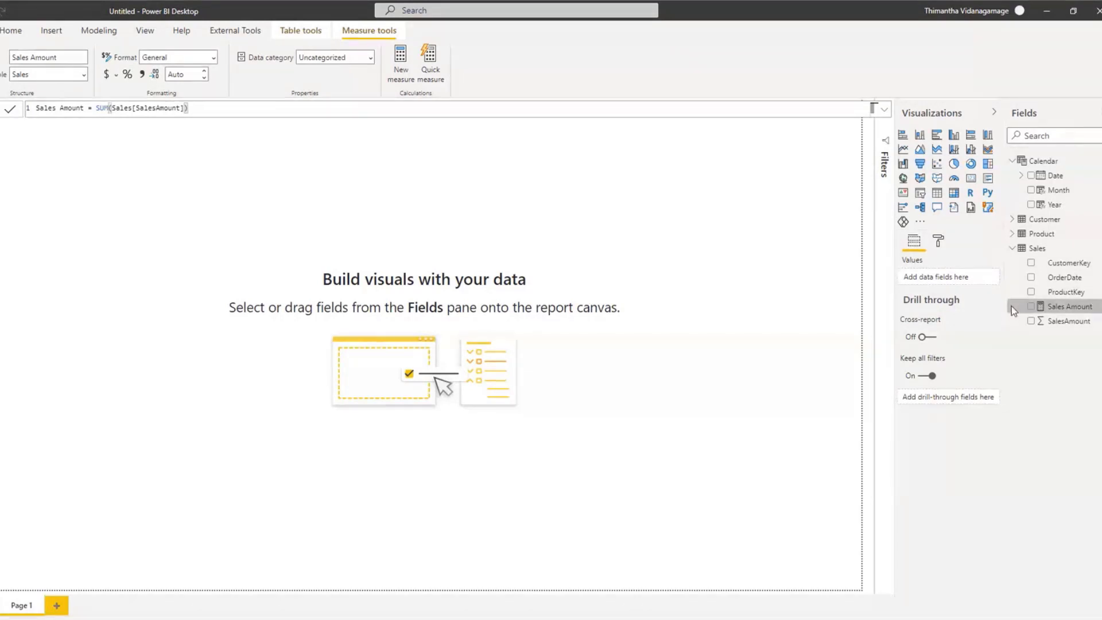
{"action": "left_click_drag", "start_coordinate": [1004, 311], "coordinate": [884, 331]}
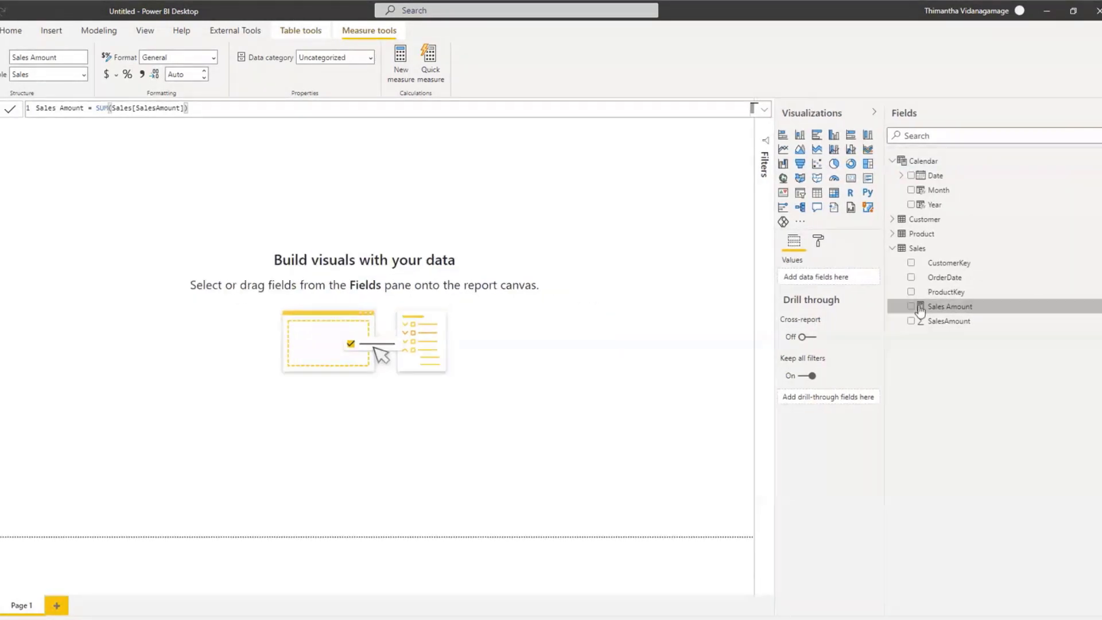
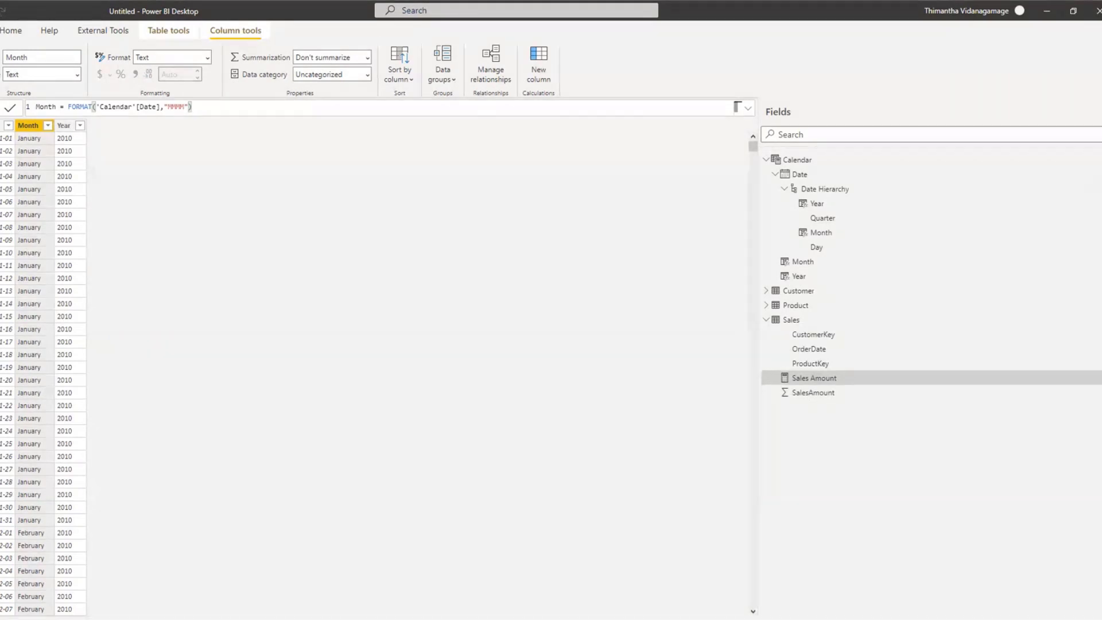
Step: Hide the SalesAmount column of the Sales table from the report view, keeping the Sales Amount measure available
{"action": "left_click", "coordinate": [1, 113]}
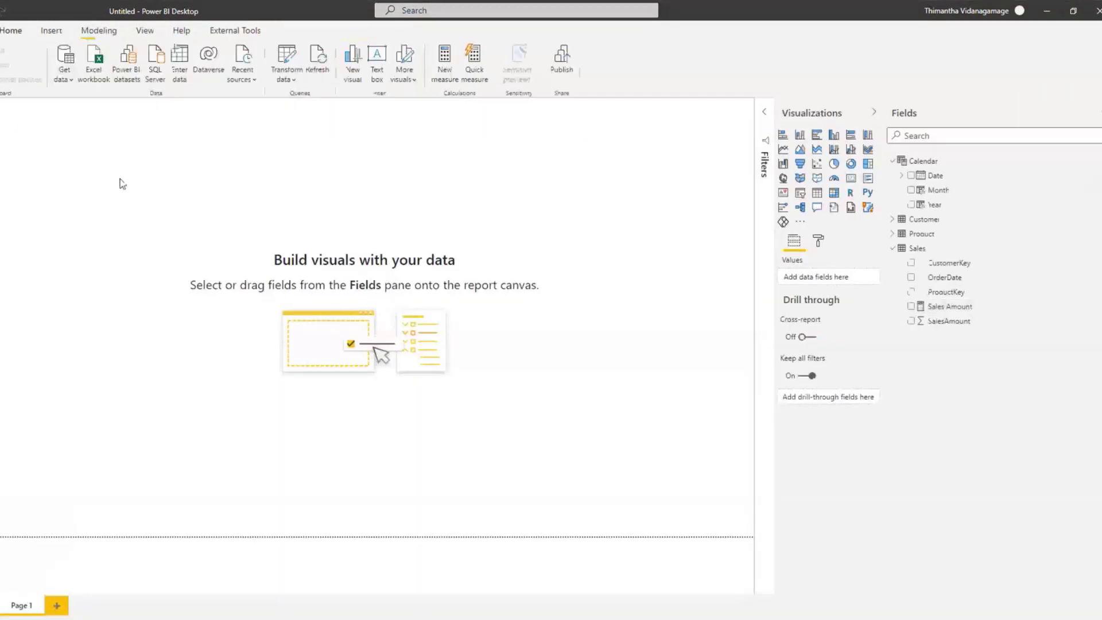
{"action": "right_click", "coordinate": [1092, 328]}
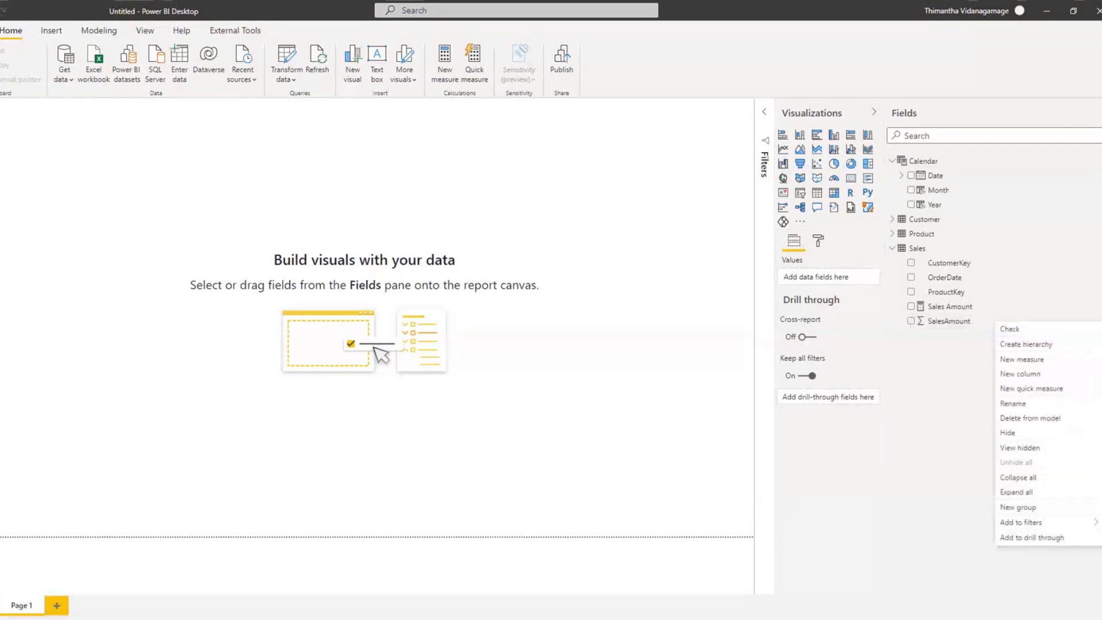
{"action": "left_click", "coordinate": [1009, 433]}
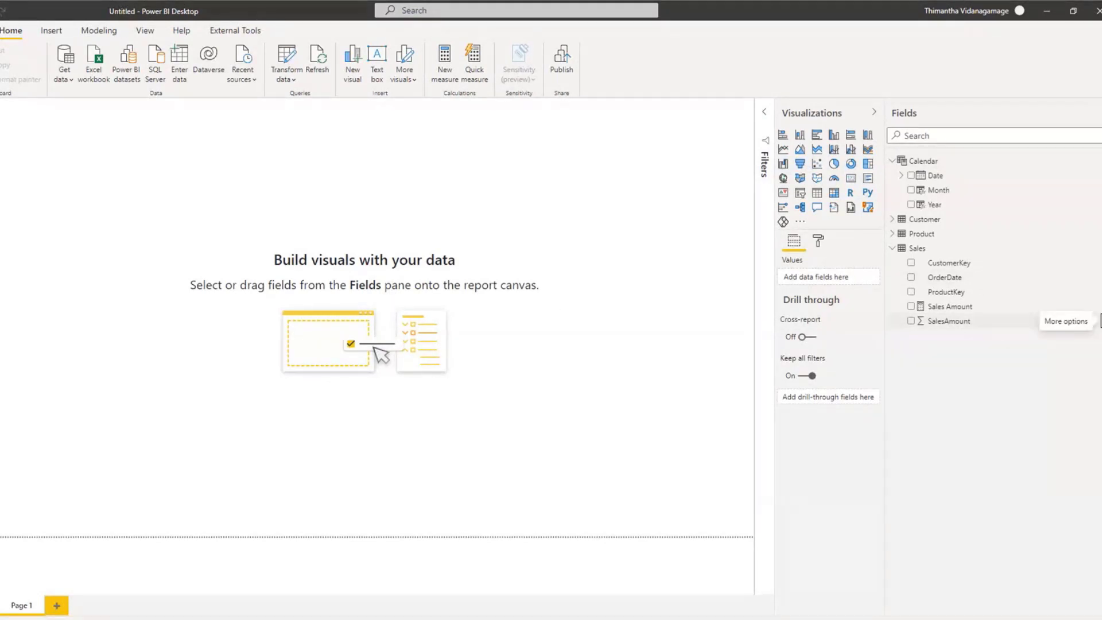
{"action": "left_click", "coordinate": [1099, 320]}
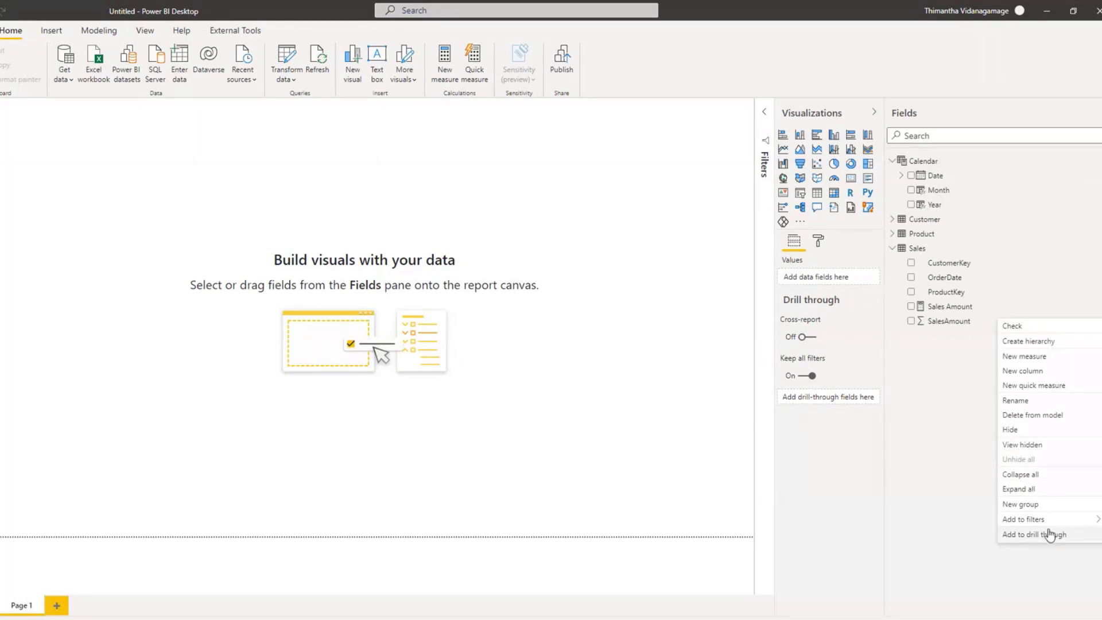
{"action": "left_click", "coordinate": [1031, 430]}
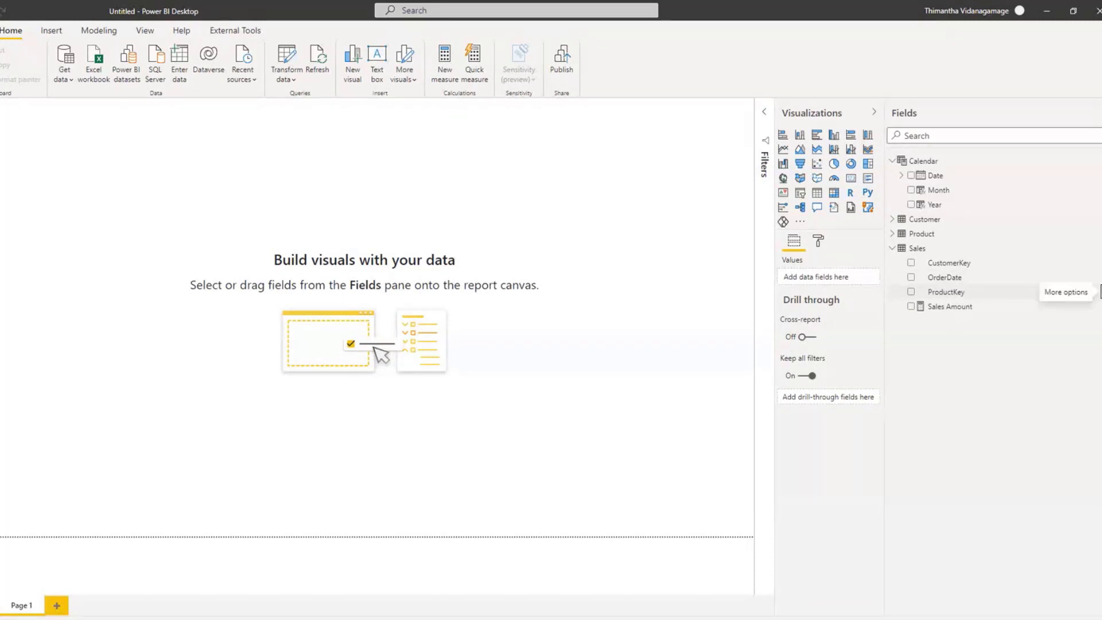
Step: Hide the ProductKey, OrderDate and CustomerKey columns of the Sales table from the report view
{"action": "left_click", "coordinate": [1099, 291]}
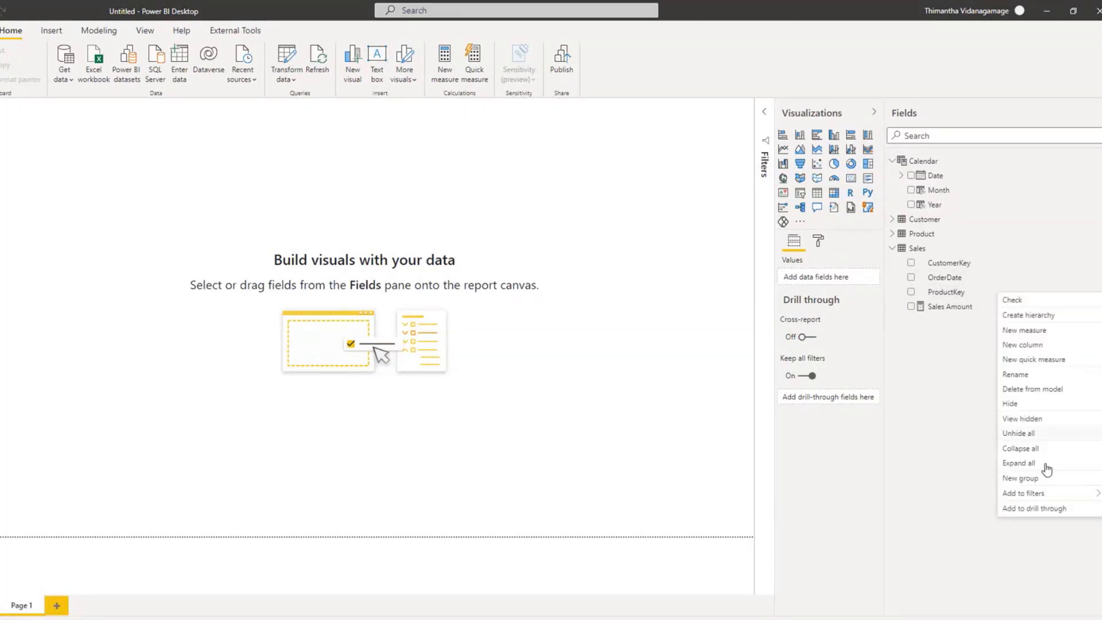
{"action": "left_click", "coordinate": [1015, 404]}
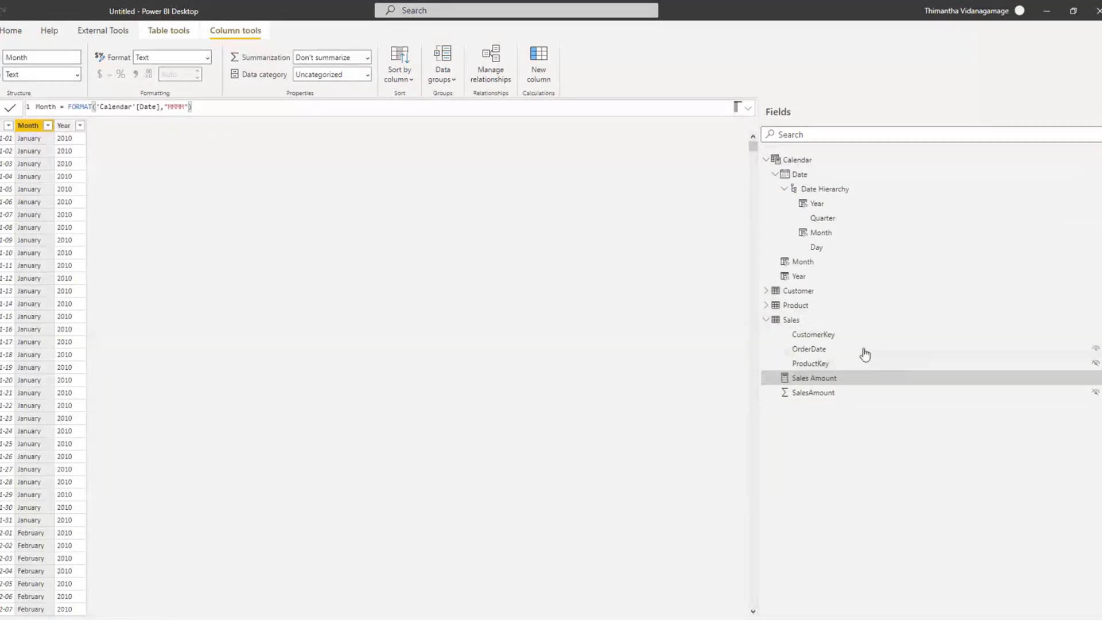
{"action": "left_click", "coordinate": [1096, 351]}
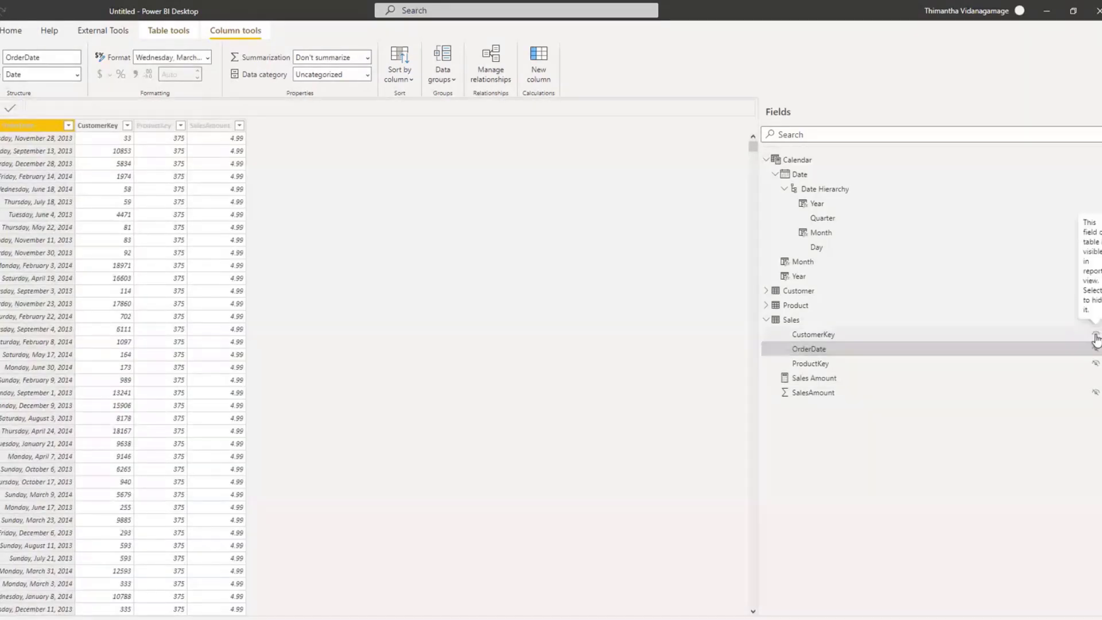
{"action": "left_click", "coordinate": [1096, 339]}
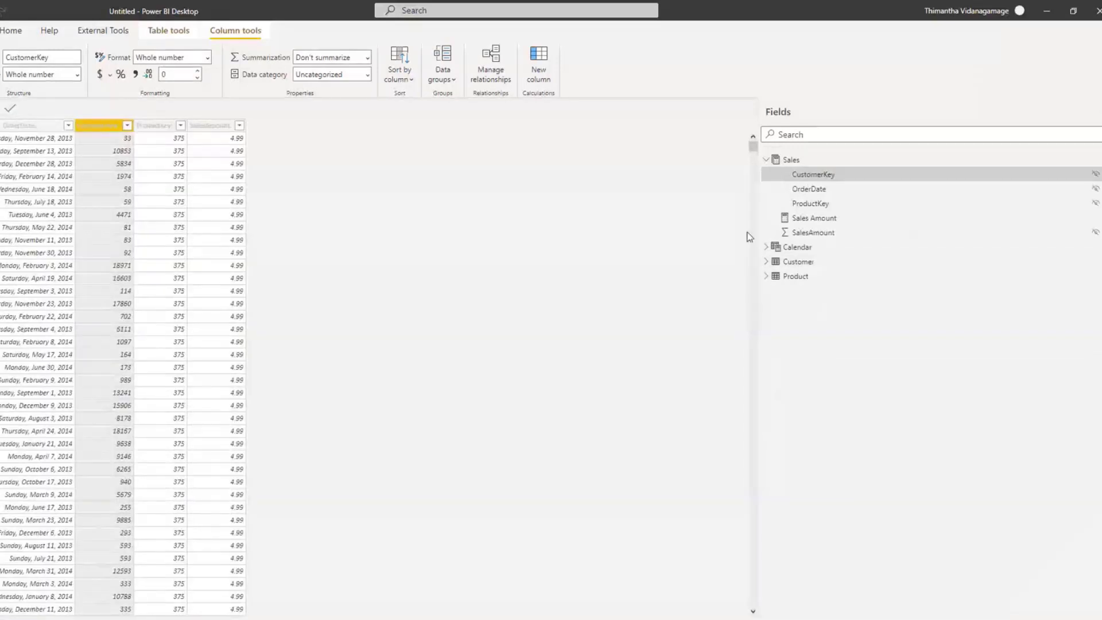
Step: Hide CustomerKey and Source_CustomerID in the Customer table, and ProductKey and Source_ProductID in the Product table
{"action": "left_click", "coordinate": [767, 262]}
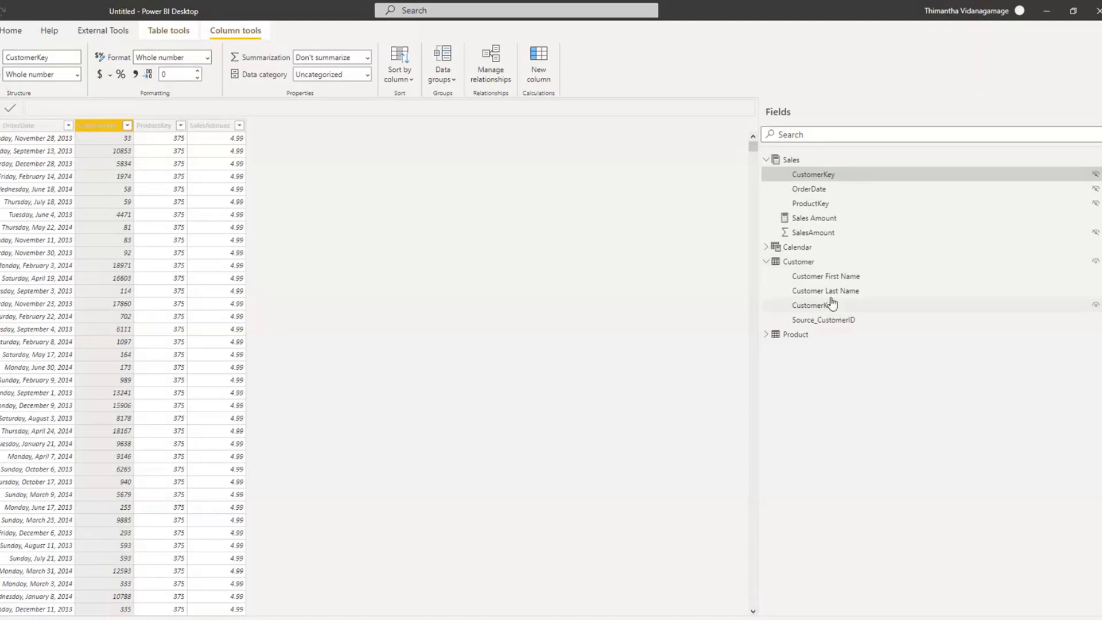
{"action": "left_click", "coordinate": [1095, 308]}
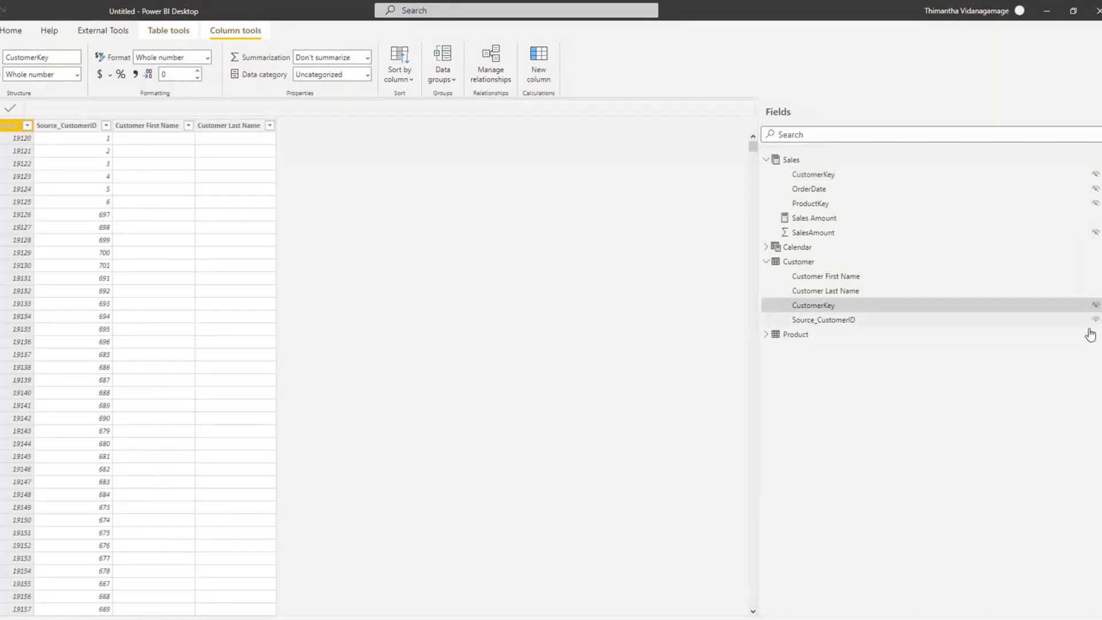
{"action": "left_click", "coordinate": [1095, 321]}
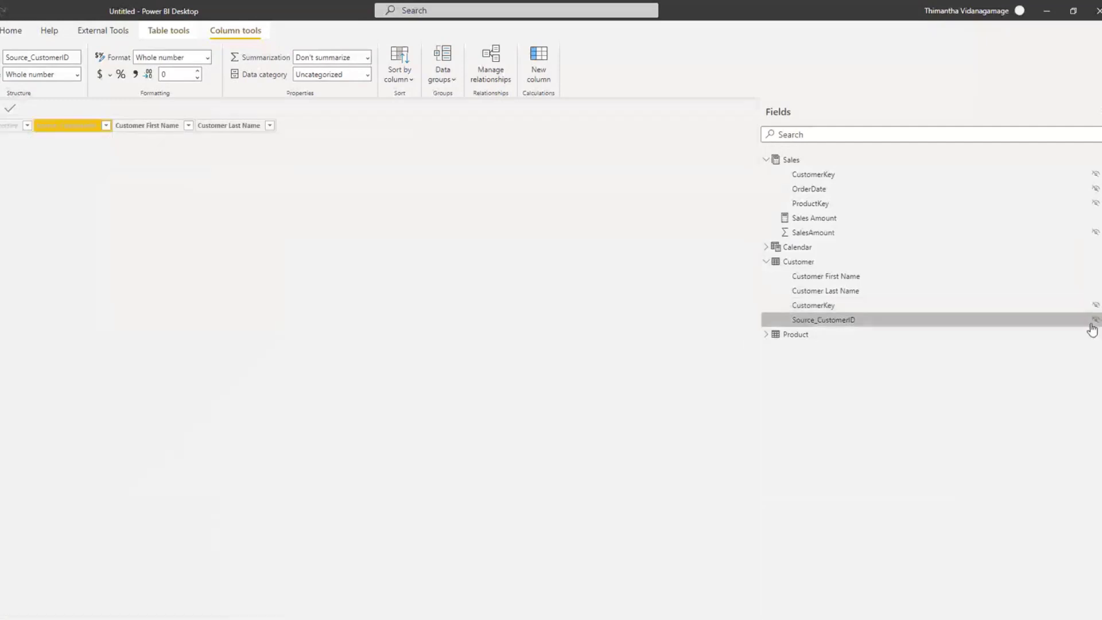
{"action": "left_click", "coordinate": [766, 335]}
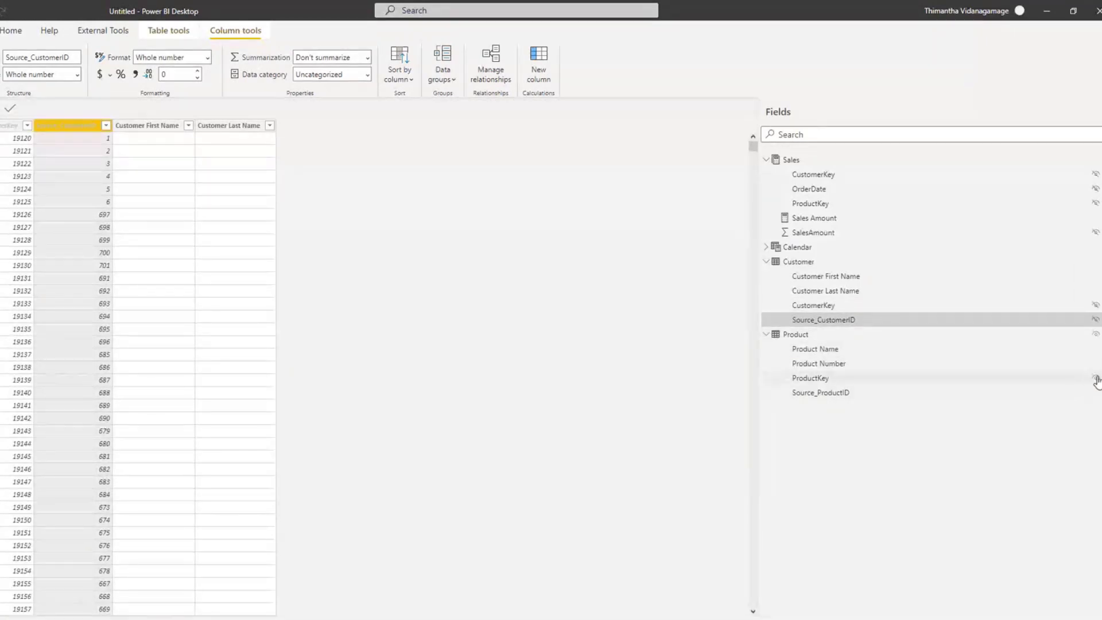
{"action": "left_click", "coordinate": [1095, 378]}
{"action": "left_click", "coordinate": [1095, 392]}
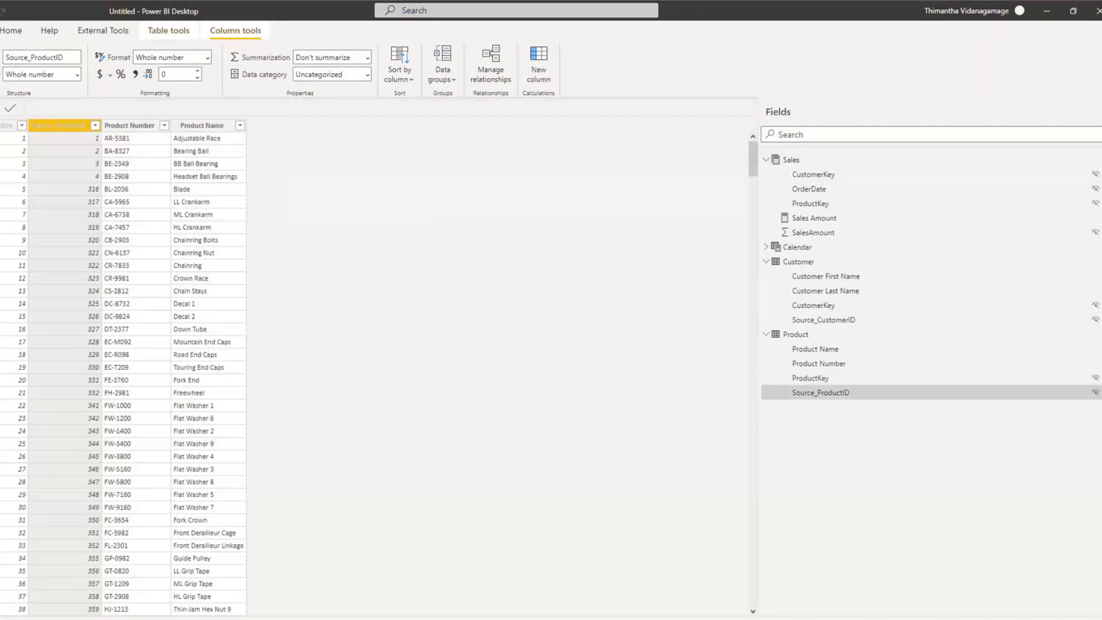
Step: Add a table visual showing the Sales Amount measure to the report page and place it near the middle of the canvas
{"action": "left_click", "coordinate": [0, 113]}
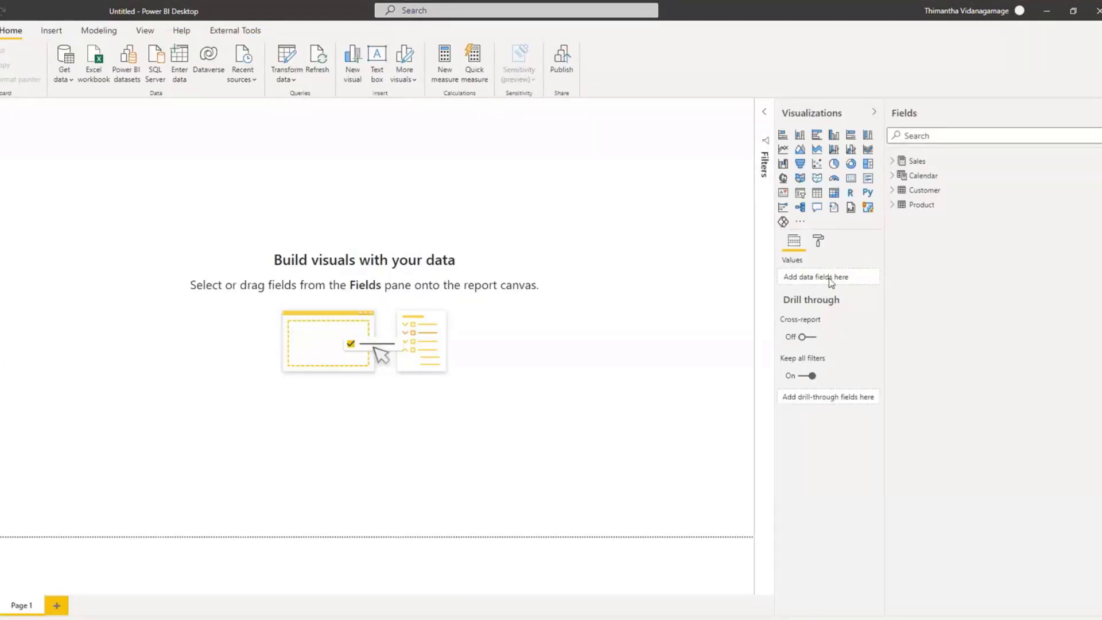
{"action": "left_click", "coordinate": [818, 194]}
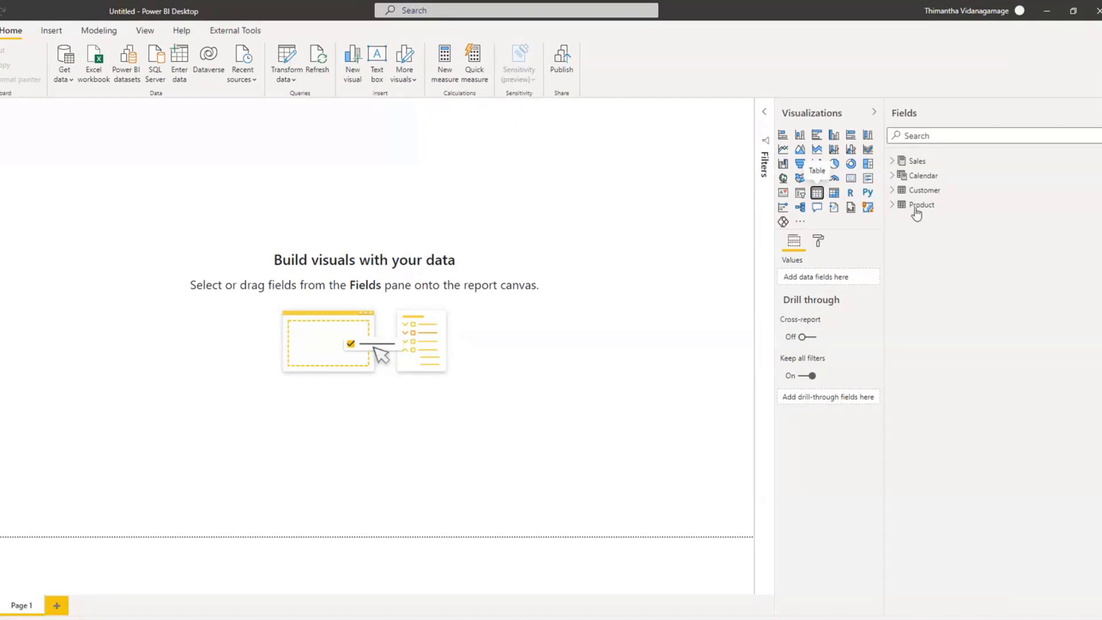
{"action": "left_click", "coordinate": [892, 161]}
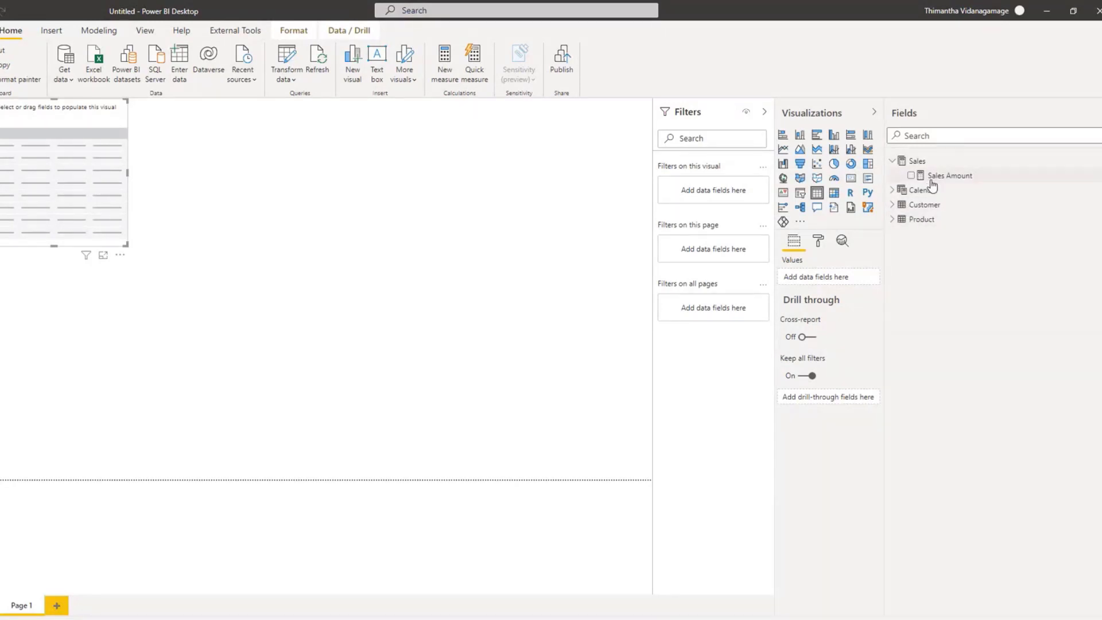
{"action": "left_click_drag", "start_coordinate": [930, 179], "coordinate": [802, 284]}
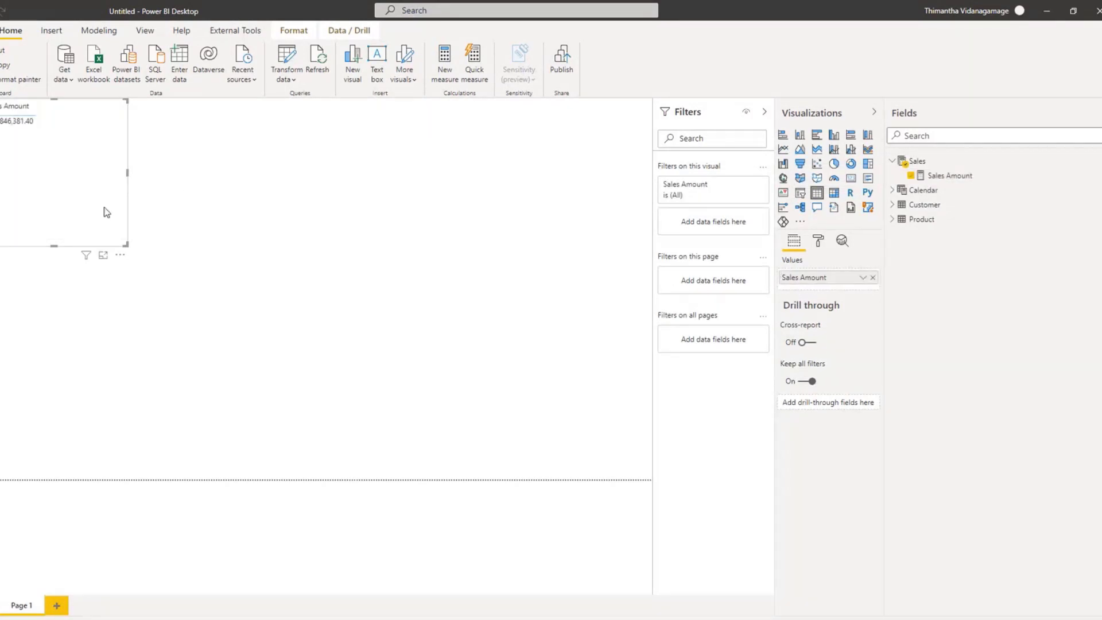
{"action": "left_click_drag", "start_coordinate": [36, 181], "coordinate": [370, 294]}
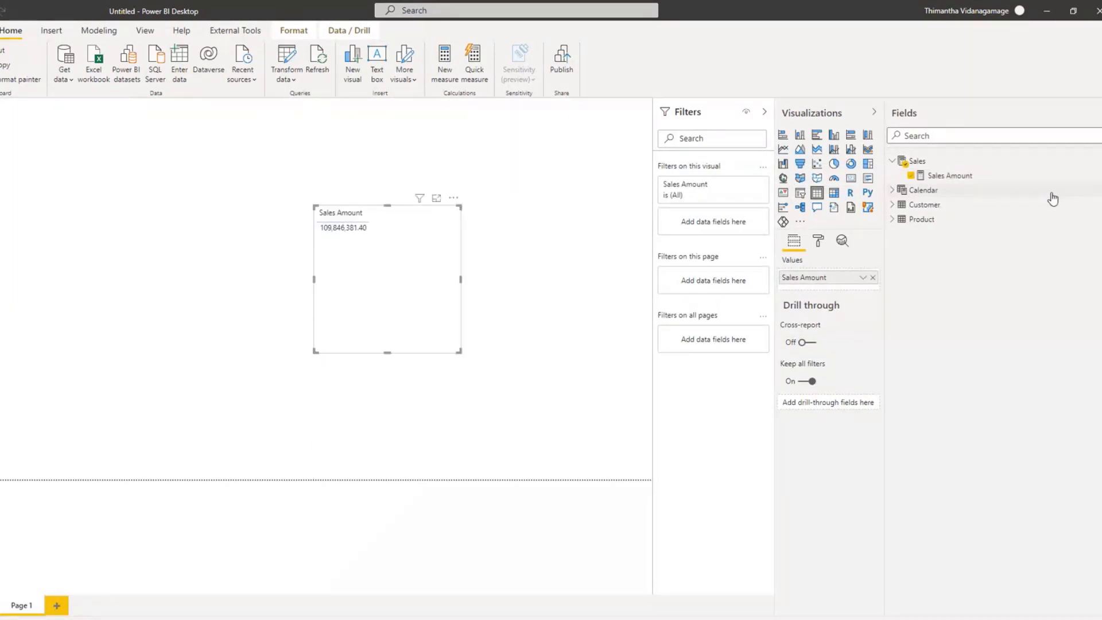
Step: Add Product Name from the Product table to the Sales Amount table visual
{"action": "left_click", "coordinate": [889, 205]}
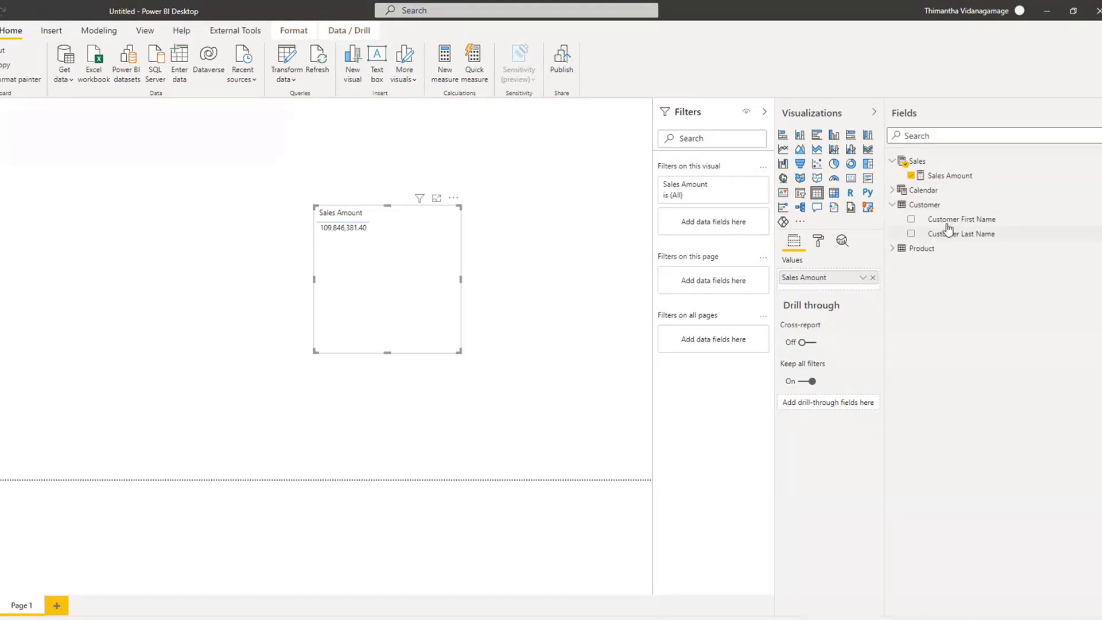
{"action": "left_click", "coordinate": [912, 248]}
{"action": "left_click", "coordinate": [957, 265]}
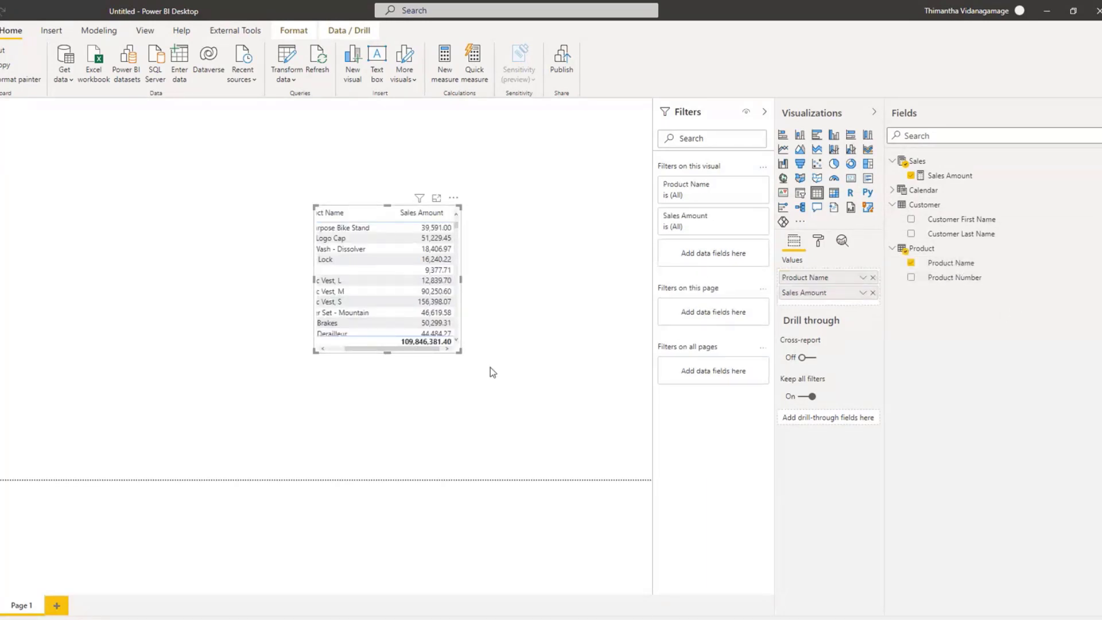
Step: Enlarge the product sales table visual and convert it to a clustered bar chart, widened toward the page's left side
{"action": "left_click_drag", "start_coordinate": [558, 396], "coordinate": [619, 405]}
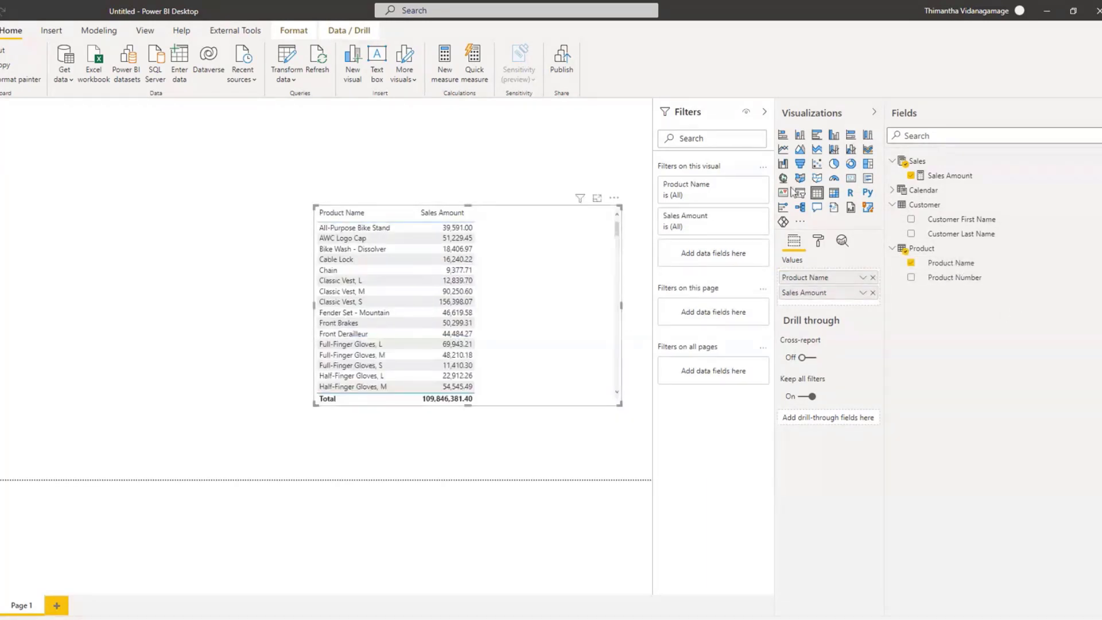
{"action": "left_click", "coordinate": [816, 136]}
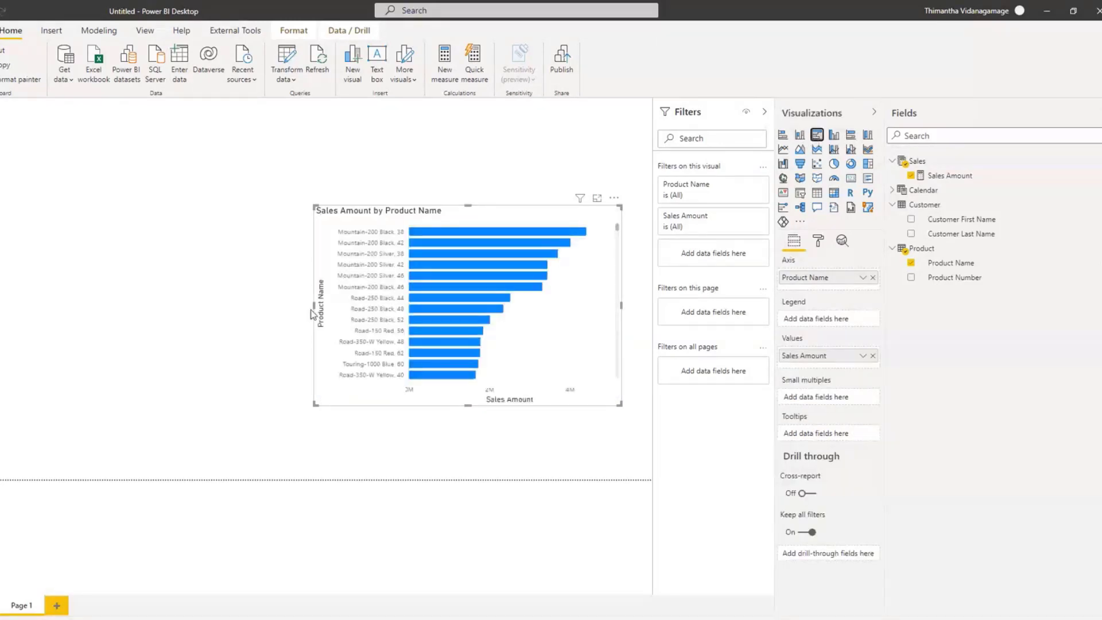
{"action": "left_click_drag", "start_coordinate": [314, 310], "coordinate": [156, 304]}
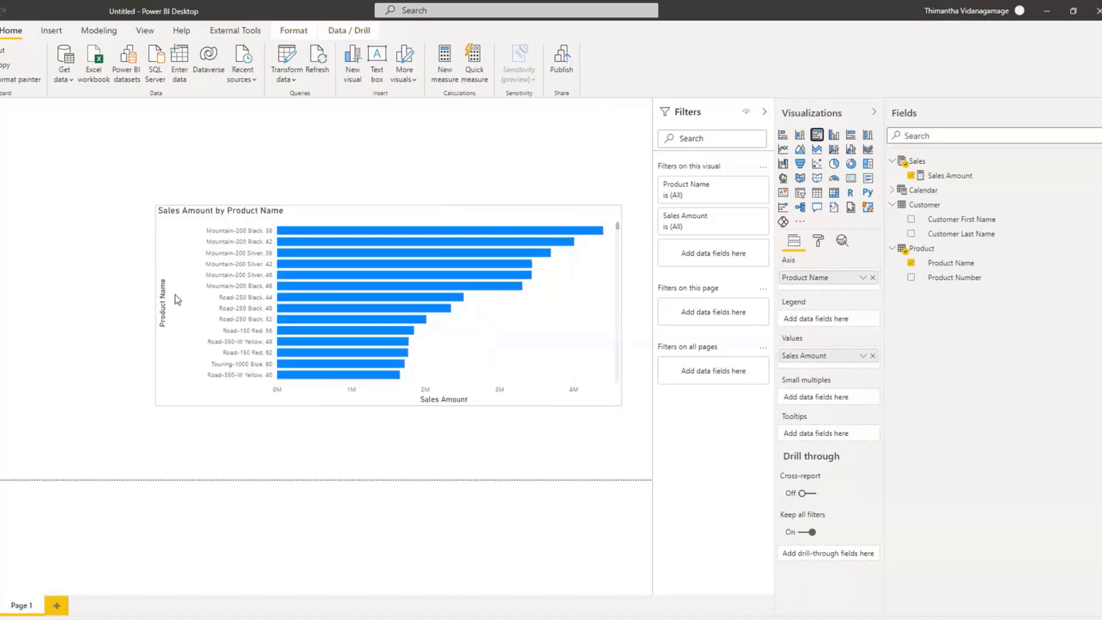